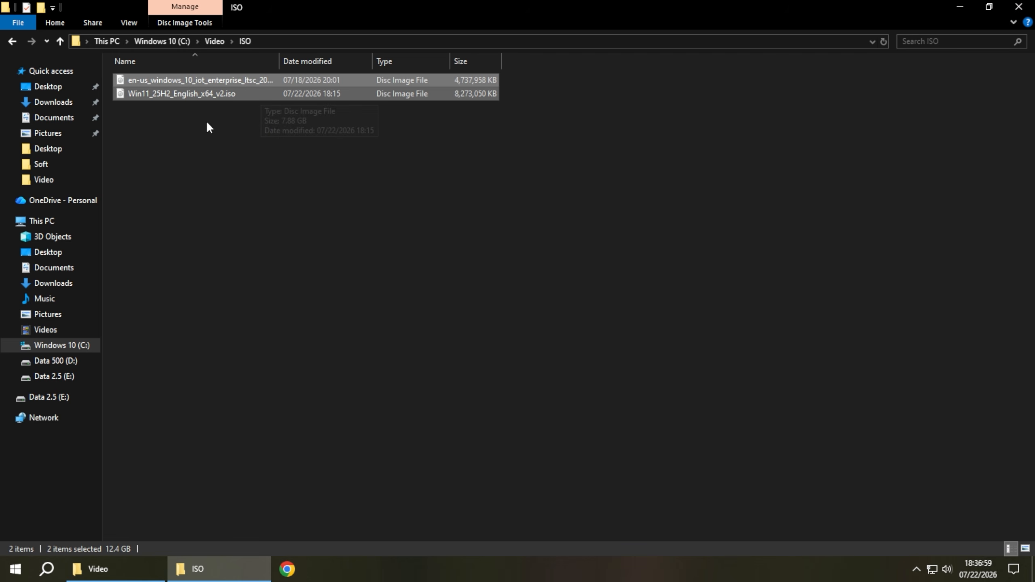
- Examine the contents of the ISO, Soft and WinAIO Maker Professional folders inside the Video folder
{"action": "left_click", "coordinate": [228, 130]}
{"action": "key", "text": "alt+Left"}
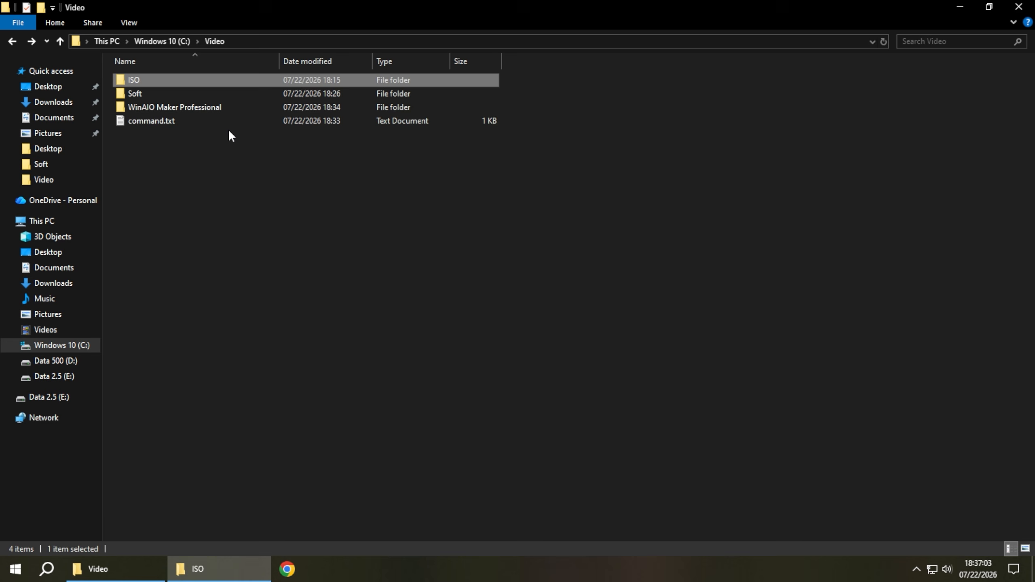
{"action": "left_click", "coordinate": [120, 97]}
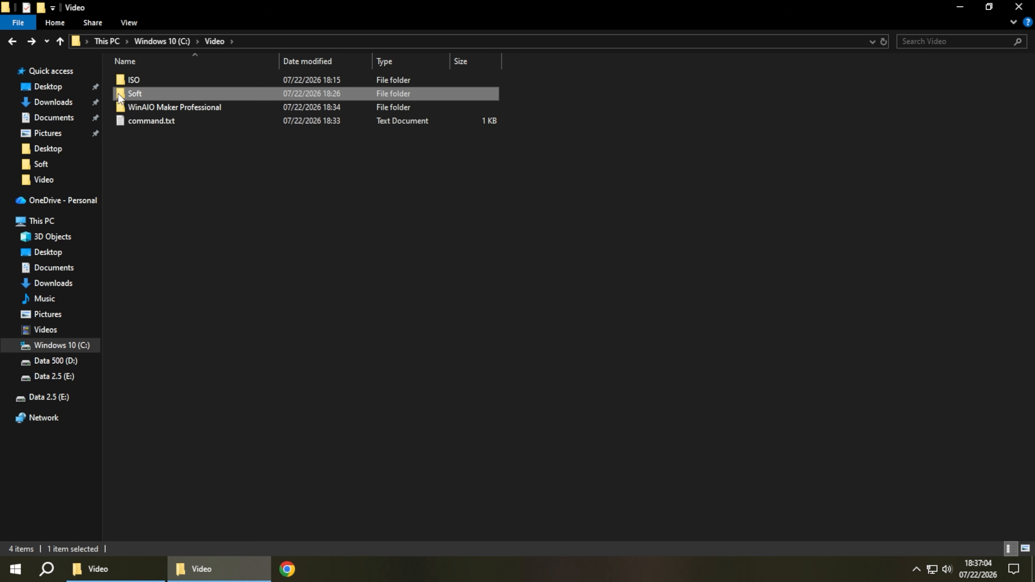
{"action": "double_click", "coordinate": [142, 93]}
{"action": "left_click_drag", "start_coordinate": [240, 209], "coordinate": [182, 80]}
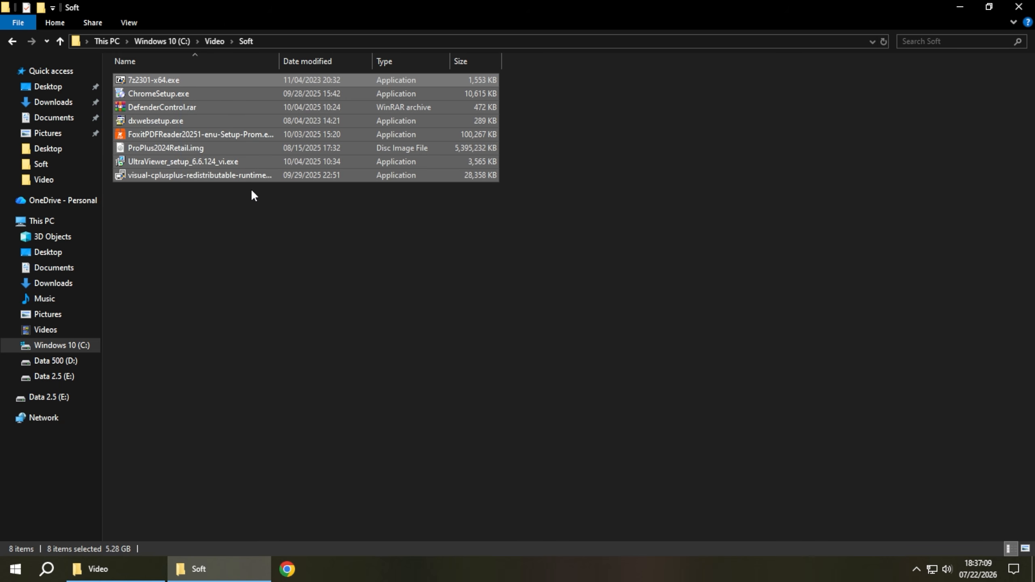
{"action": "key", "text": "alt+Left"}
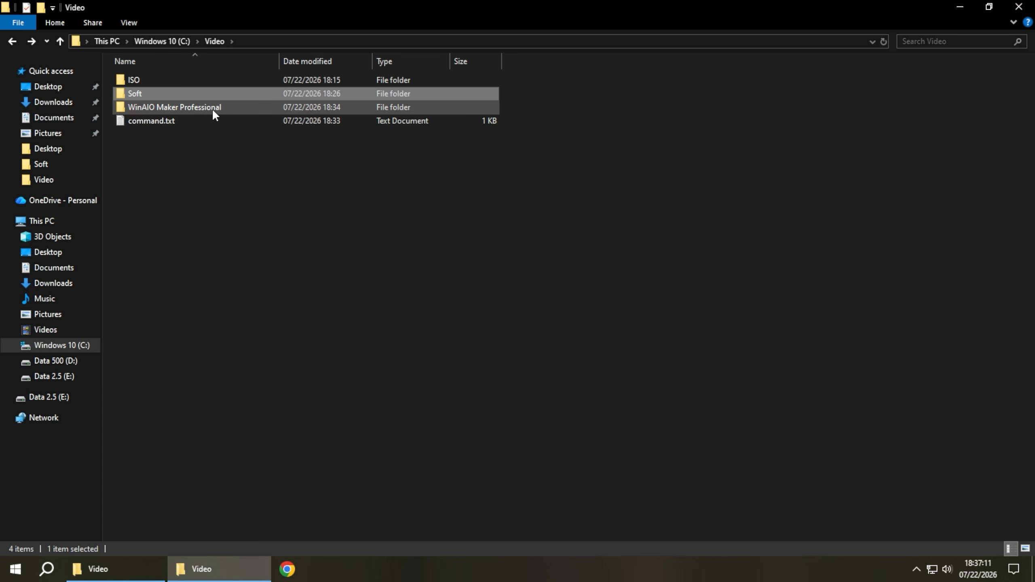
{"action": "left_click", "coordinate": [169, 107]}
{"action": "double_click", "coordinate": [179, 106]}
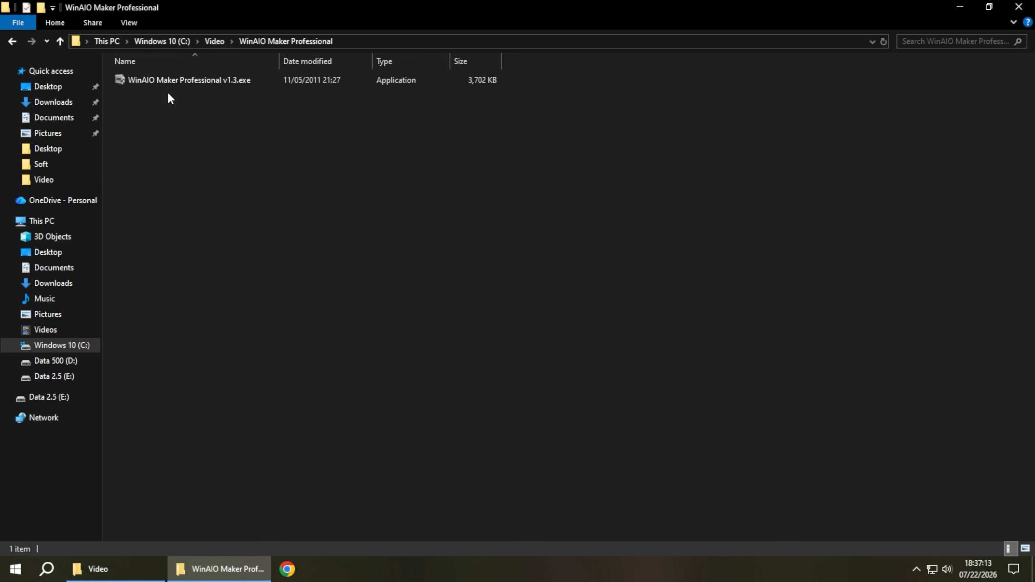
{"action": "left_click", "coordinate": [184, 83]}
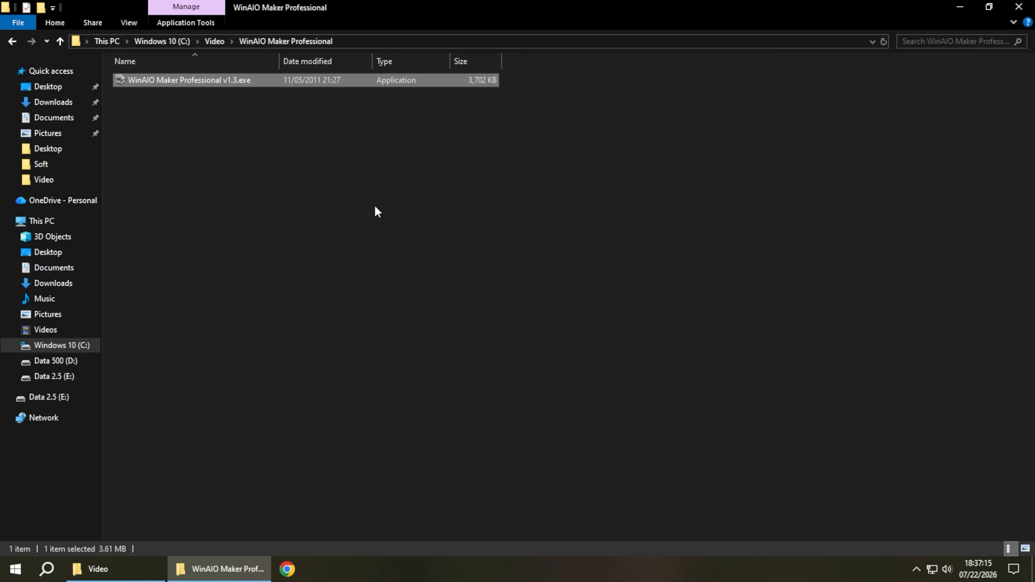
{"action": "key", "text": "alt+Left"}
{"action": "left_click", "coordinate": [413, 311]}
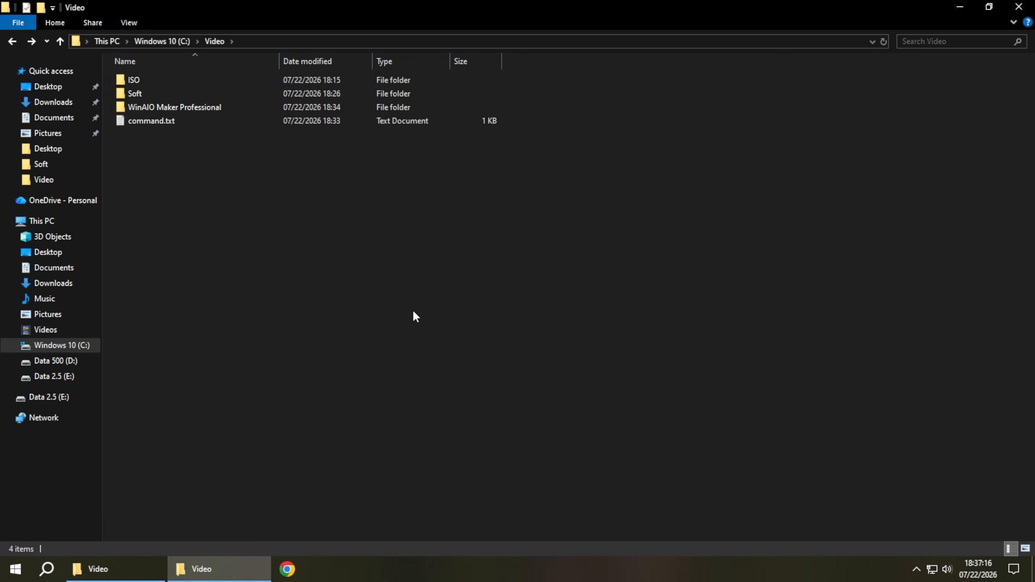
- Switch to VMware Workstation Pro and start a new custom virtual machine with Workstation 25H2 or later hardware compatibility
{"action": "left_click", "coordinate": [15, 569]}
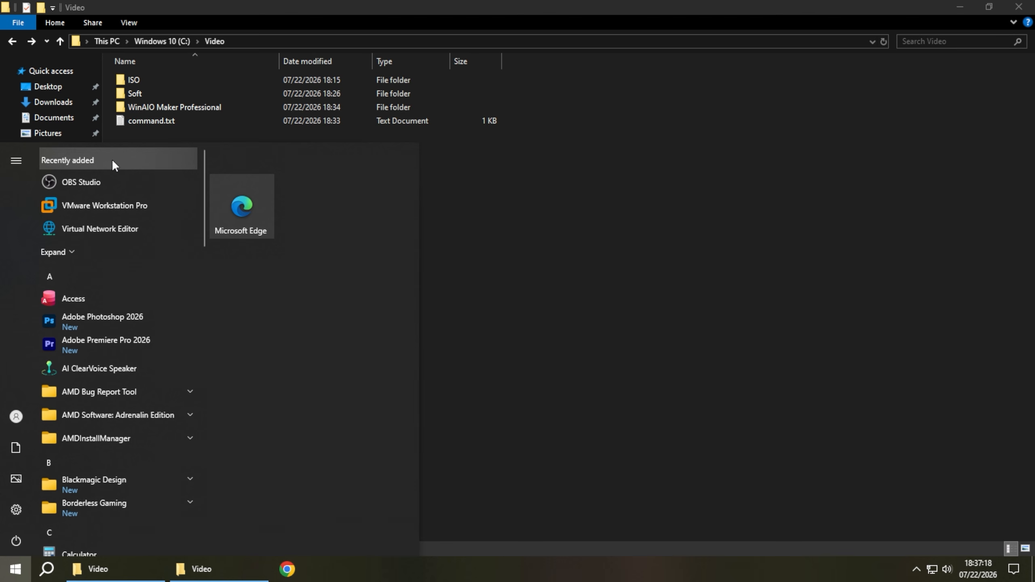
{"action": "left_click", "coordinate": [116, 211]}
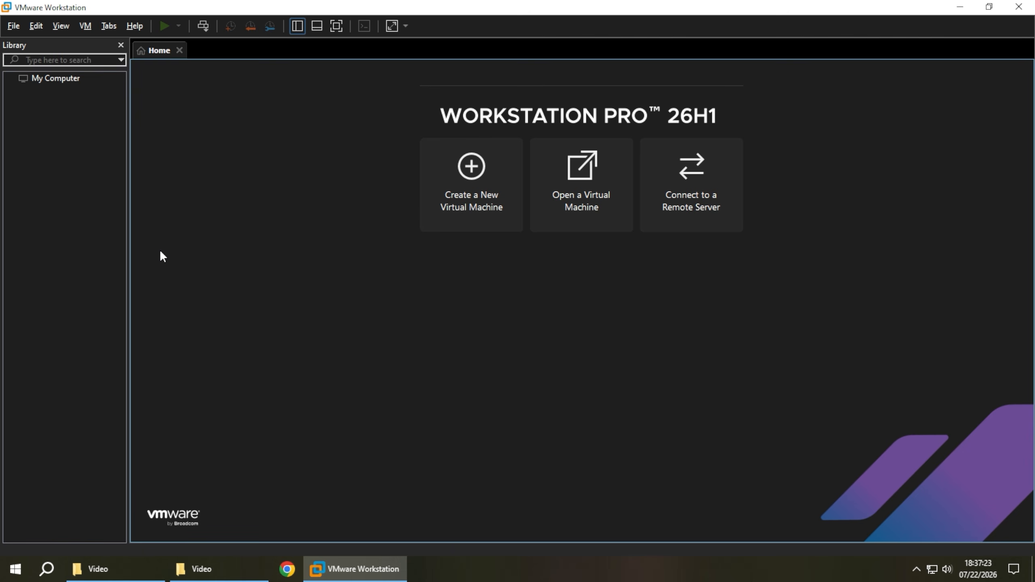
{"action": "left_click", "coordinate": [455, 193]}
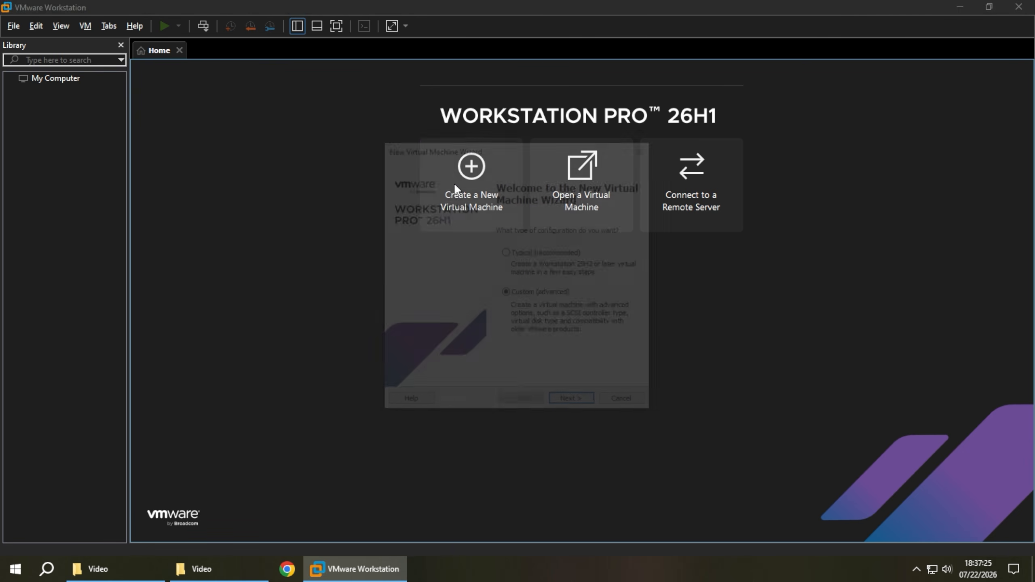
{"action": "left_click", "coordinate": [565, 403]}
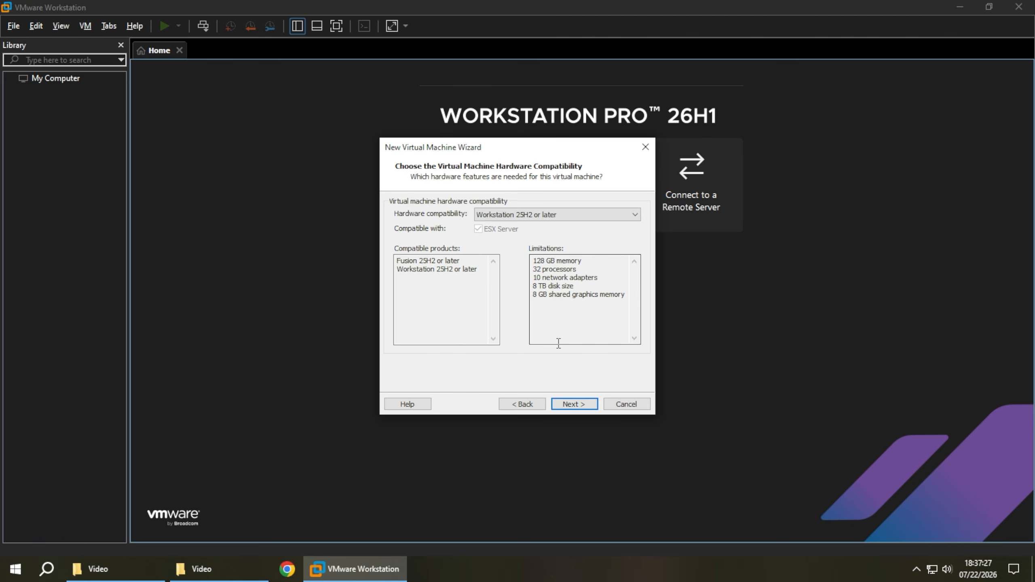
{"action": "left_click", "coordinate": [580, 403]}
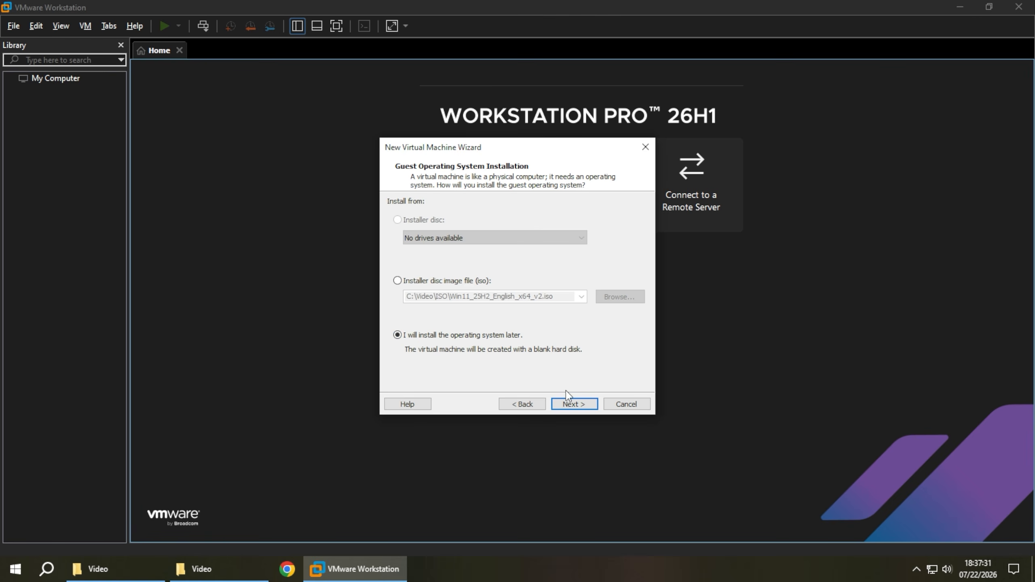
- Choose to install the operating system later, with Windows 11 x64 as guest, accepting the default name and the location D:\VM\Windows 11 x64
{"action": "left_click", "coordinate": [572, 403]}
{"action": "left_click", "coordinate": [420, 286]}
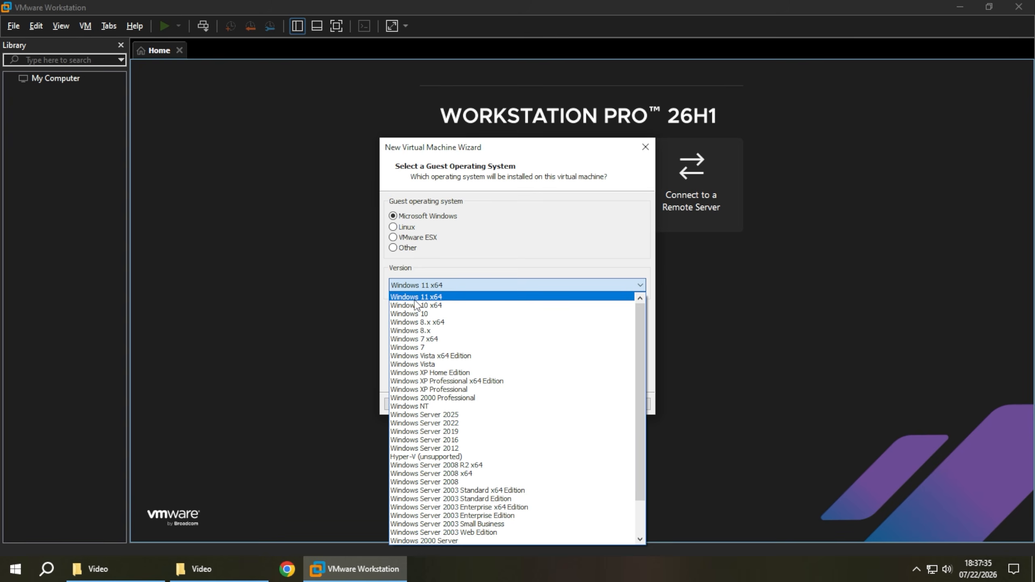
{"action": "left_click", "coordinate": [414, 300]}
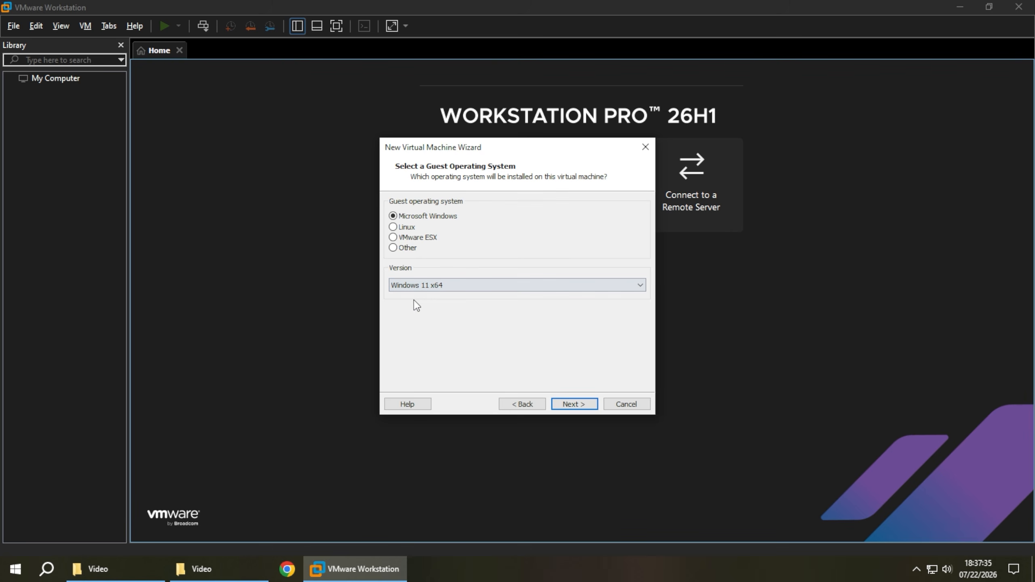
{"action": "left_click", "coordinate": [575, 402]}
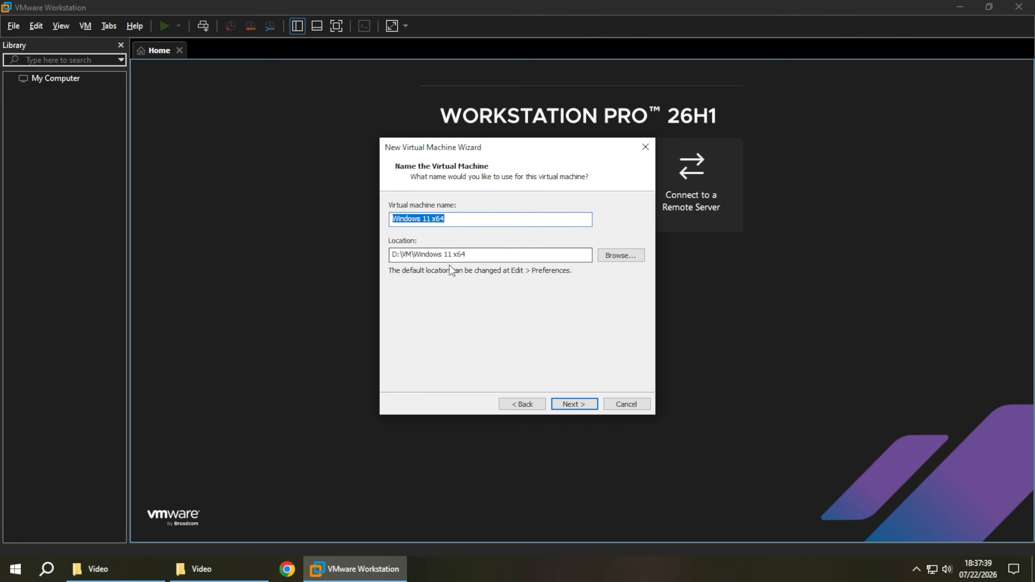
{"action": "left_click", "coordinate": [588, 405]}
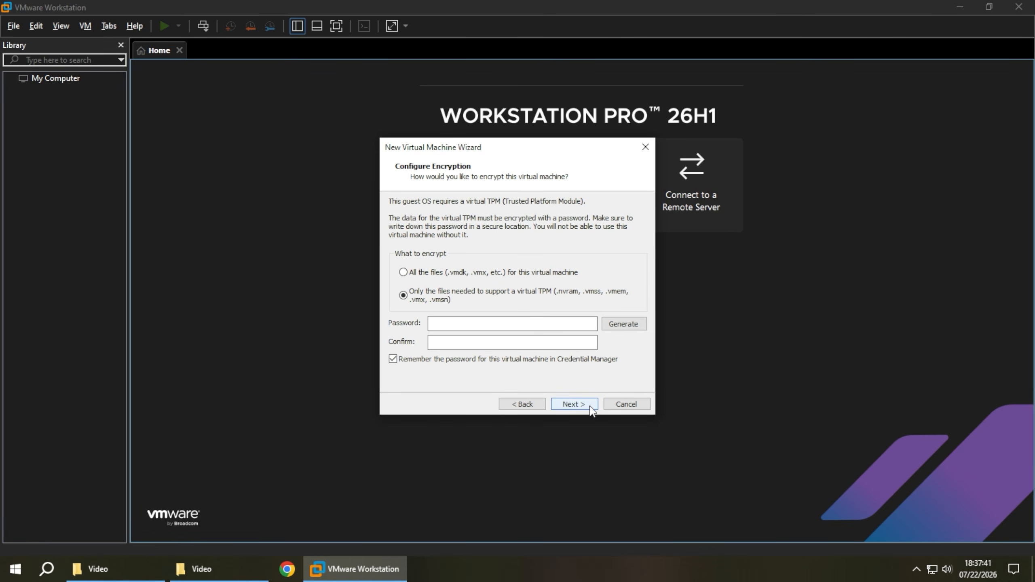
- Enter and confirm the encryption password, encrypting only the files needed to support the virtual TPM
{"action": "left_click", "coordinate": [469, 323]}
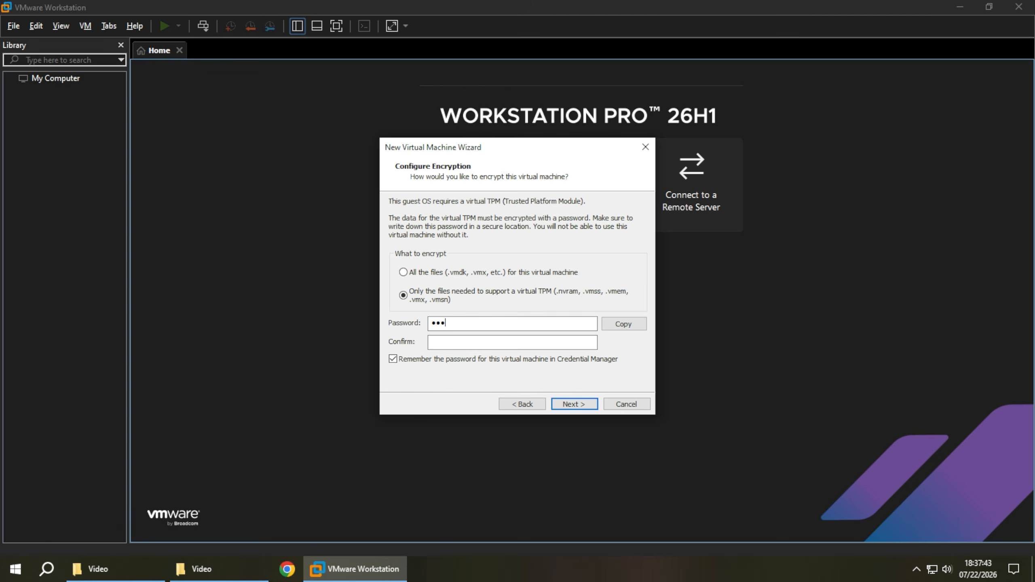
{"action": "key", "text": "ctrl+a"}
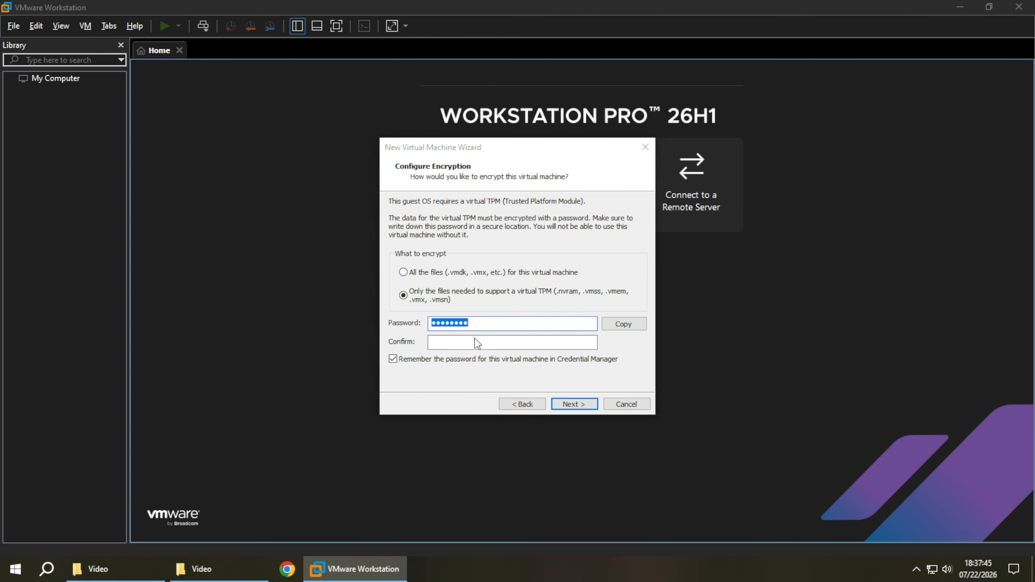
{"action": "left_click", "coordinate": [468, 342]}
{"action": "type", "text": "•••"}
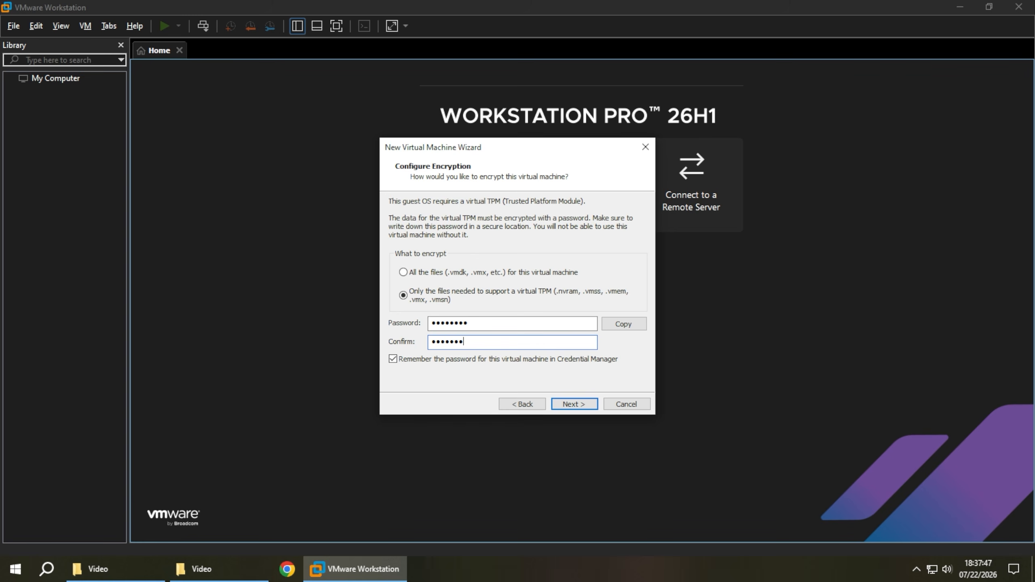
{"action": "left_click", "coordinate": [569, 403]}
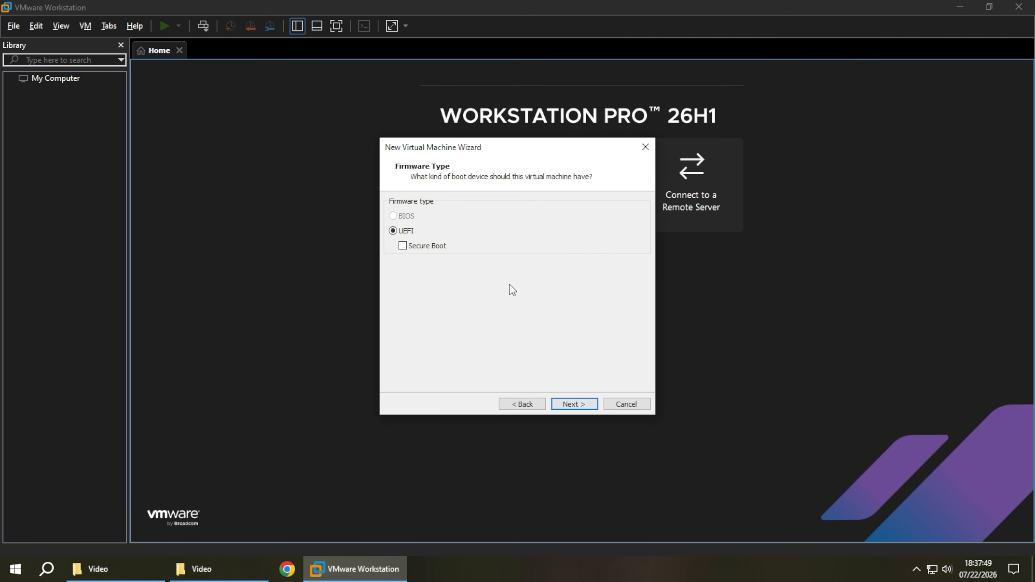
- Configure the virtual machine with UEFI firmware, one processor with 8 cores, 8192 MB of memory and NAT networking
{"action": "left_click", "coordinate": [581, 404]}
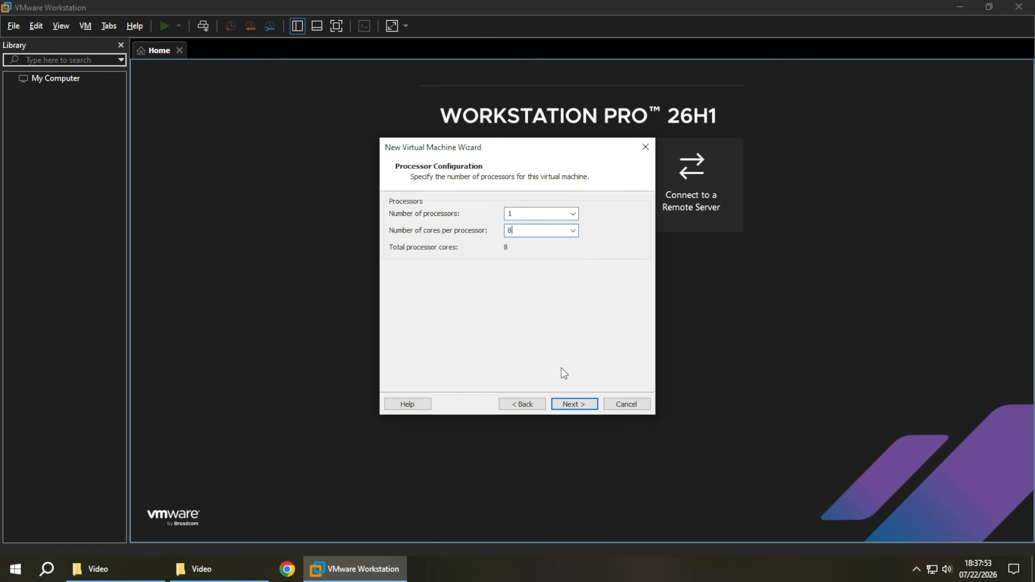
{"action": "left_click", "coordinate": [564, 404]}
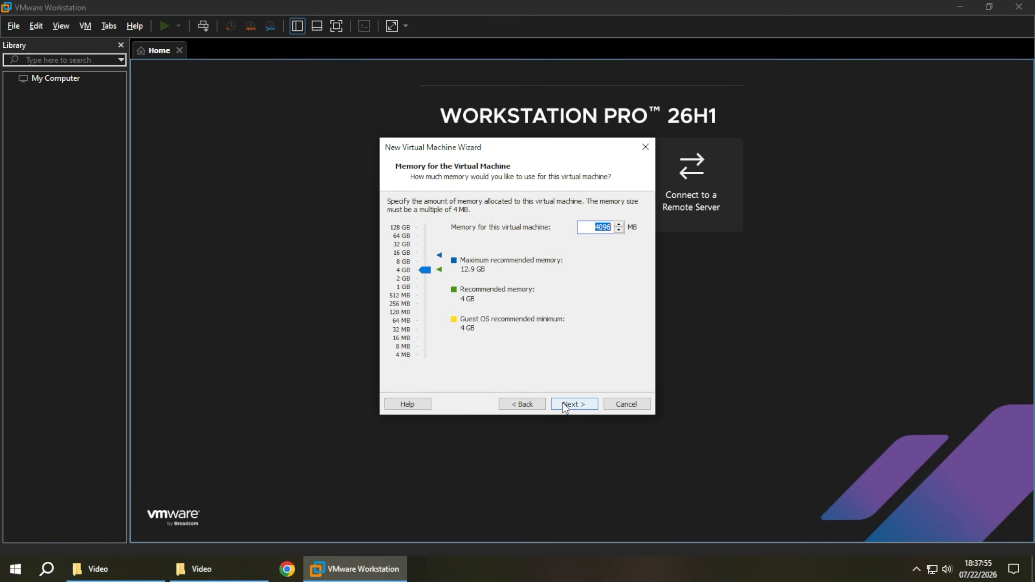
{"action": "type", "text": "8192"}
{"action": "left_click", "coordinate": [583, 405]}
{"action": "left_click", "coordinate": [582, 404]}
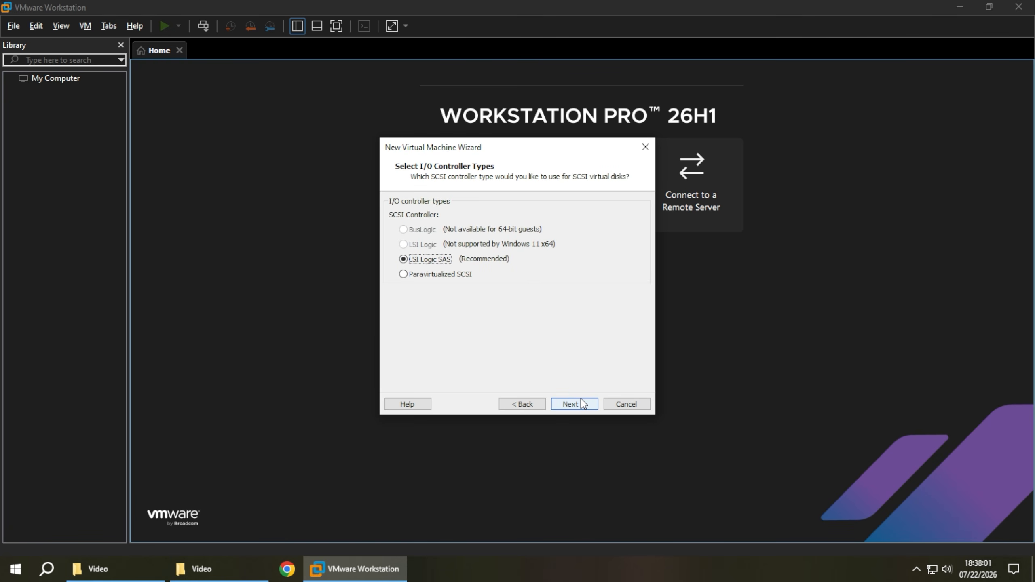
- Set up a new 100 GB NVMe virtual disk stored as a single file, keeping the LSI Logic SAS controller
{"action": "left_click", "coordinate": [583, 405]}
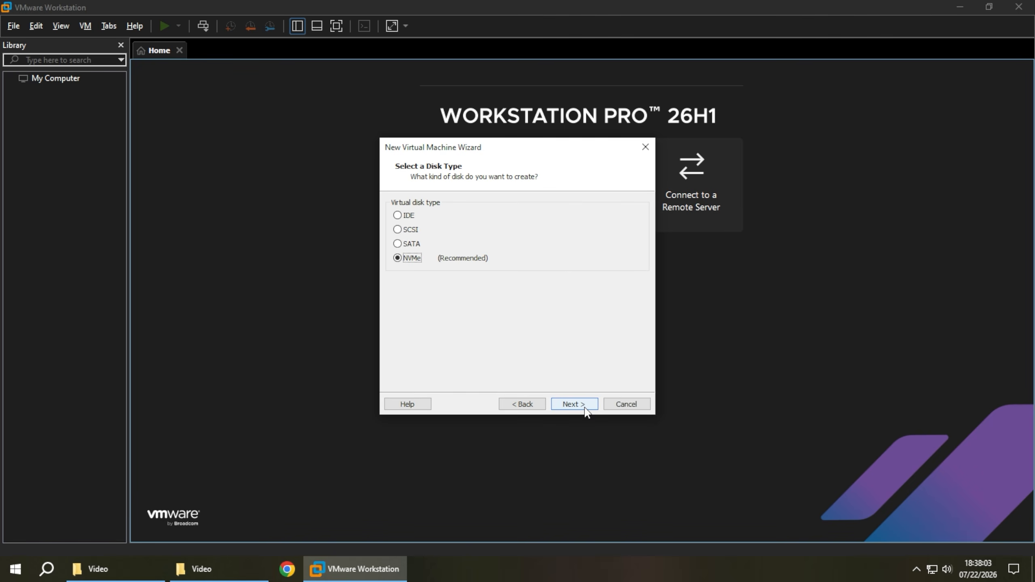
{"action": "left_click", "coordinate": [584, 405]}
{"action": "left_click", "coordinate": [584, 405]}
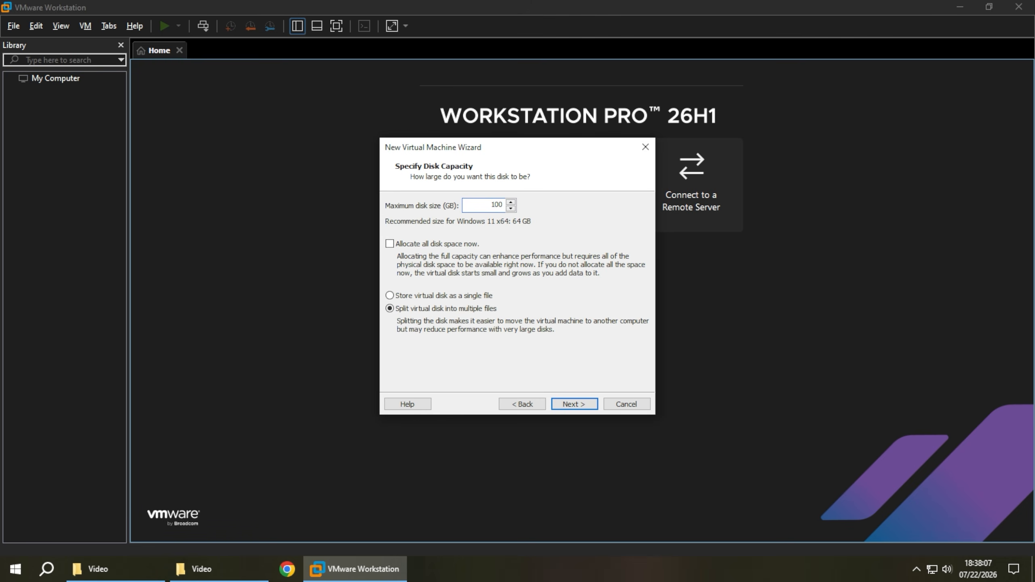
{"action": "left_click", "coordinate": [444, 300]}
{"action": "left_click", "coordinate": [580, 402]}
{"action": "left_click", "coordinate": [582, 402]}
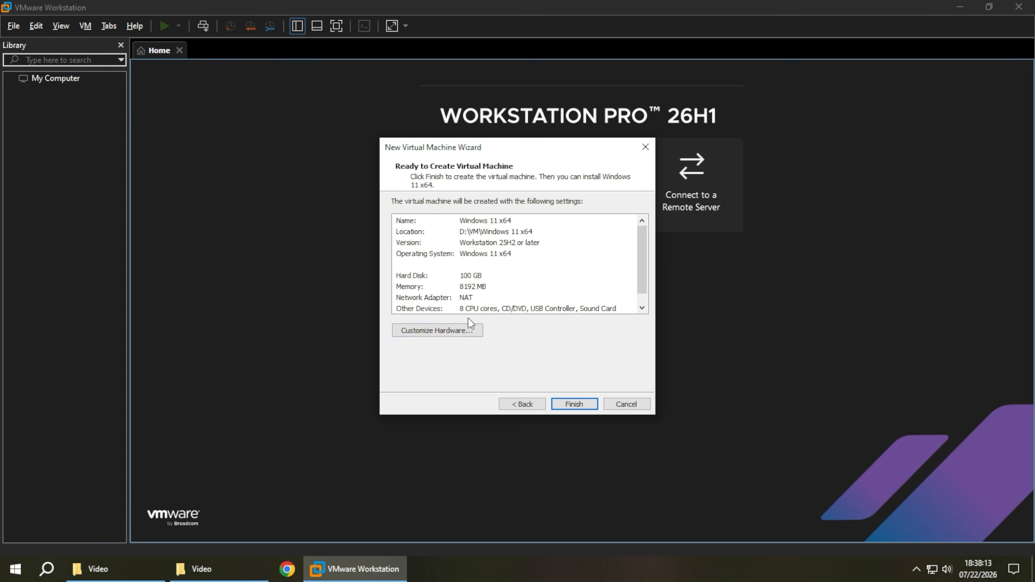
- Attach Win11_25H2_English_x64_v2.iso to the virtual machine's CD/DVD drive and finish creating the machine
{"action": "left_click", "coordinate": [469, 328]}
{"action": "left_click", "coordinate": [421, 125]}
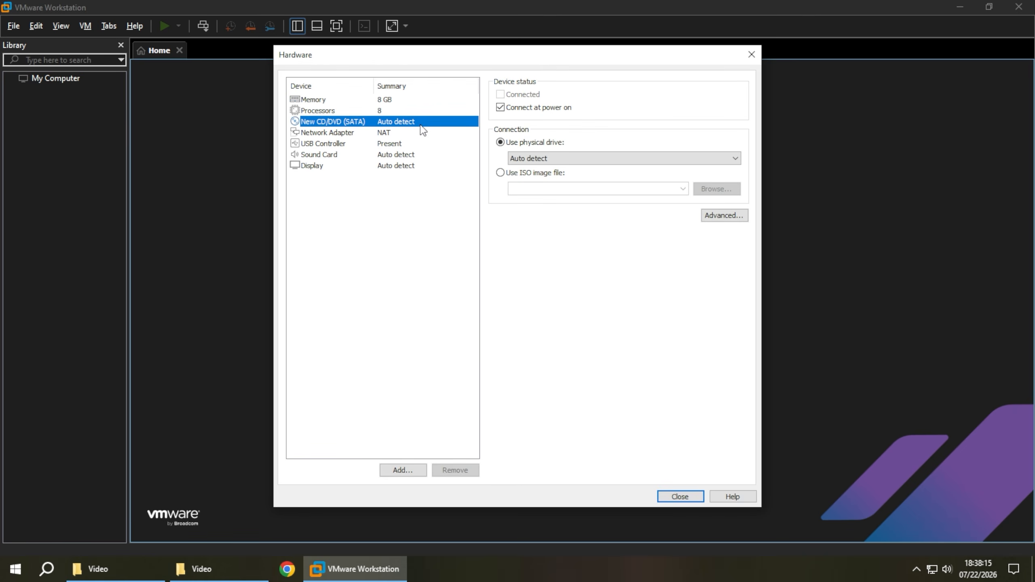
{"action": "left_click", "coordinate": [537, 174]}
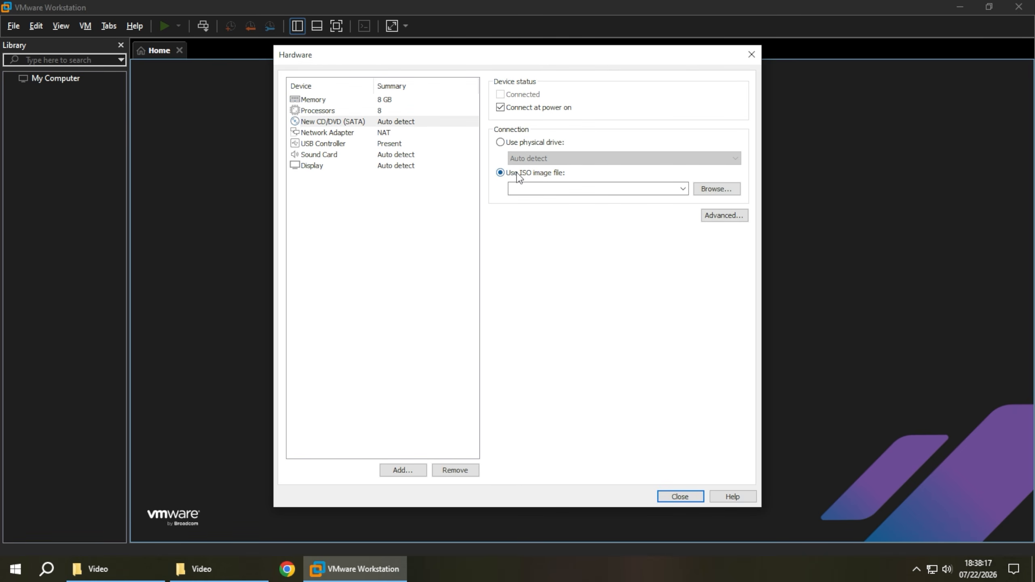
{"action": "left_click", "coordinate": [737, 192]}
{"action": "left_click", "coordinate": [535, 171]}
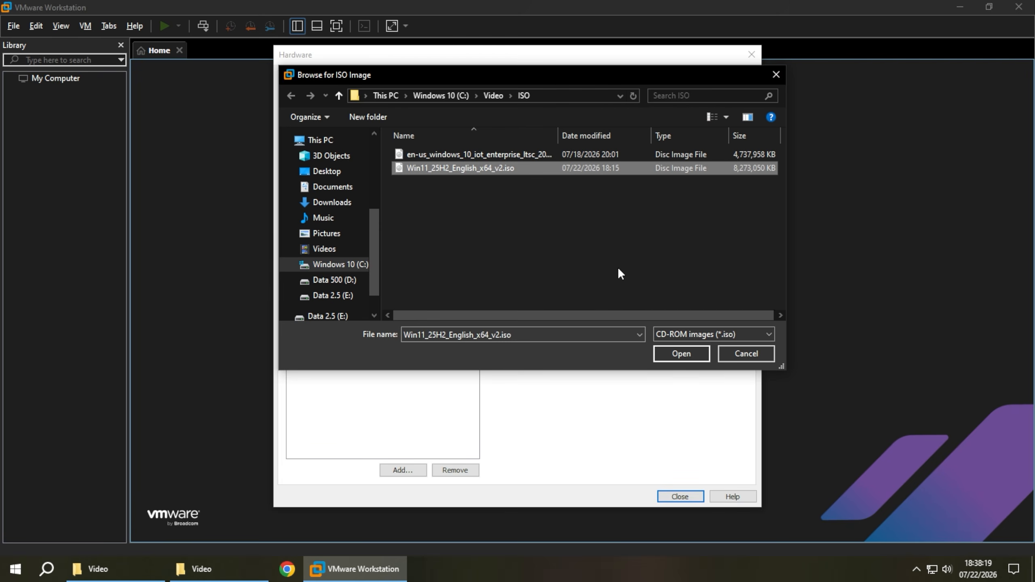
{"action": "left_click", "coordinate": [681, 353]}
{"action": "left_click", "coordinate": [688, 496]}
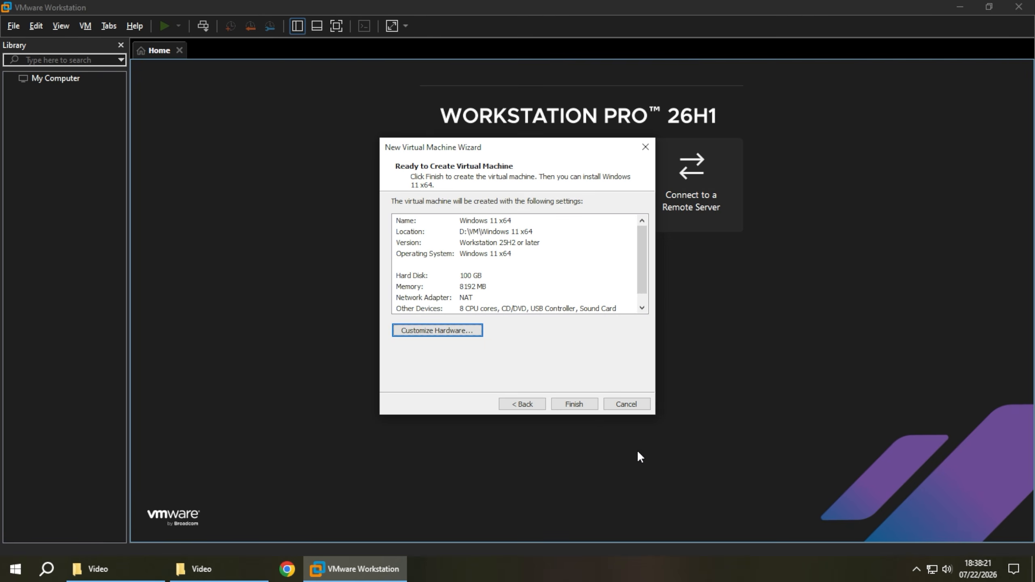
{"action": "left_click", "coordinate": [583, 405]}
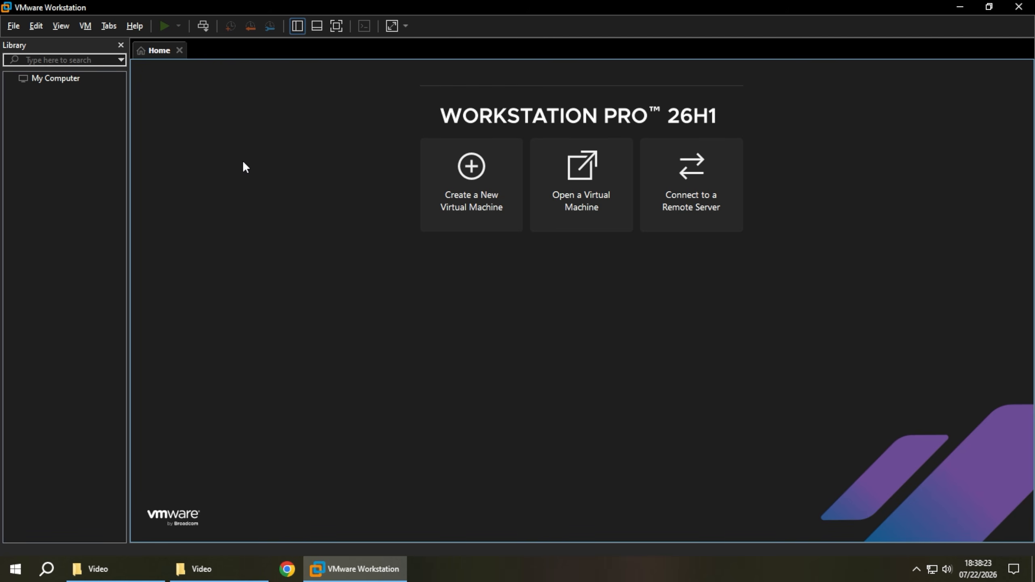
- Power on the Windows 11 x64 virtual machine, boot it from the installation disc and return input to the host
{"action": "left_click", "coordinate": [208, 98]}
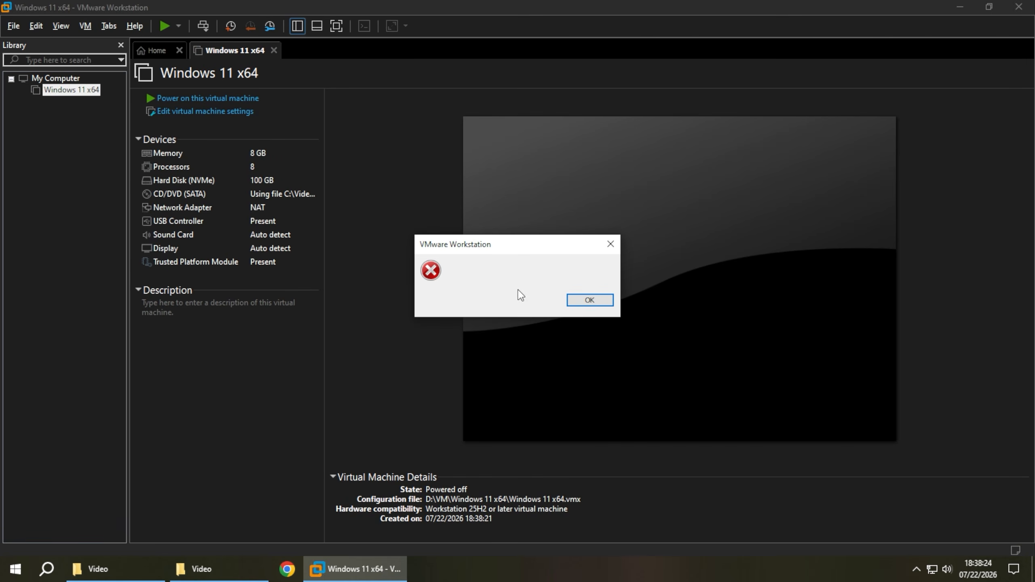
{"action": "left_click", "coordinate": [589, 302]}
{"action": "left_click", "coordinate": [190, 99]}
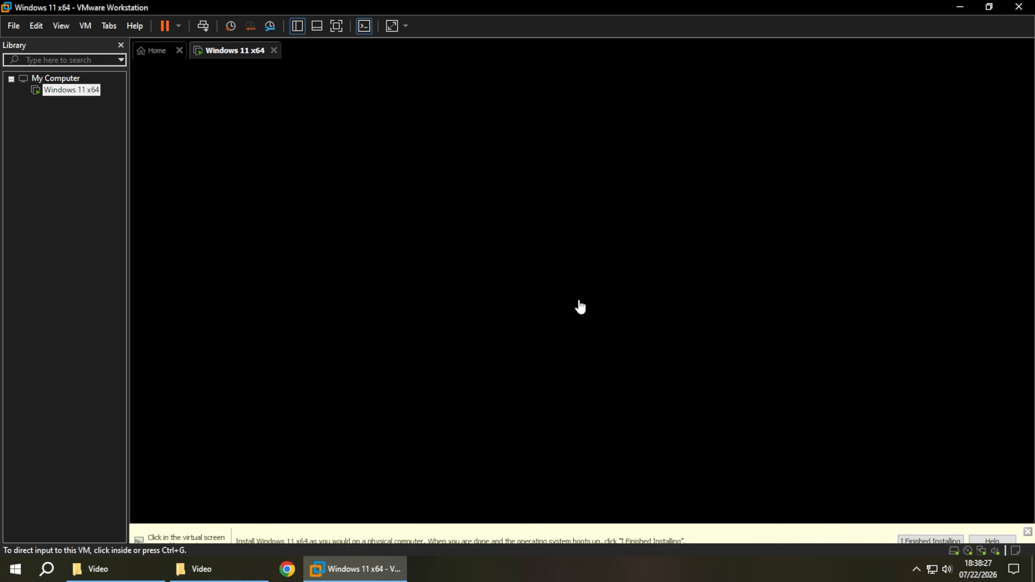
{"action": "left_click", "coordinate": [797, 467]}
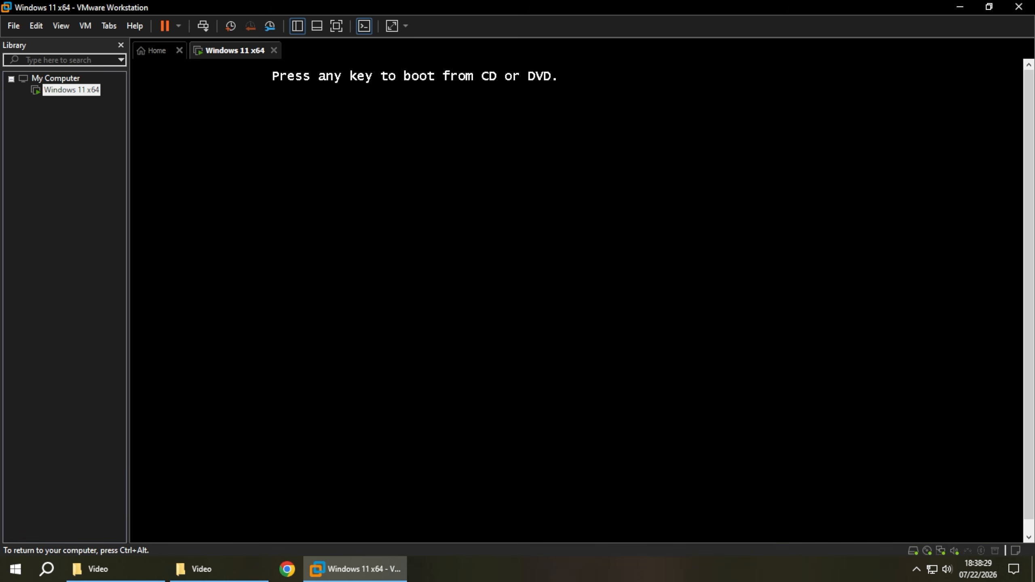
{"action": "key", "text": "Return"}
{"action": "key", "text": "ctrl+alt"}
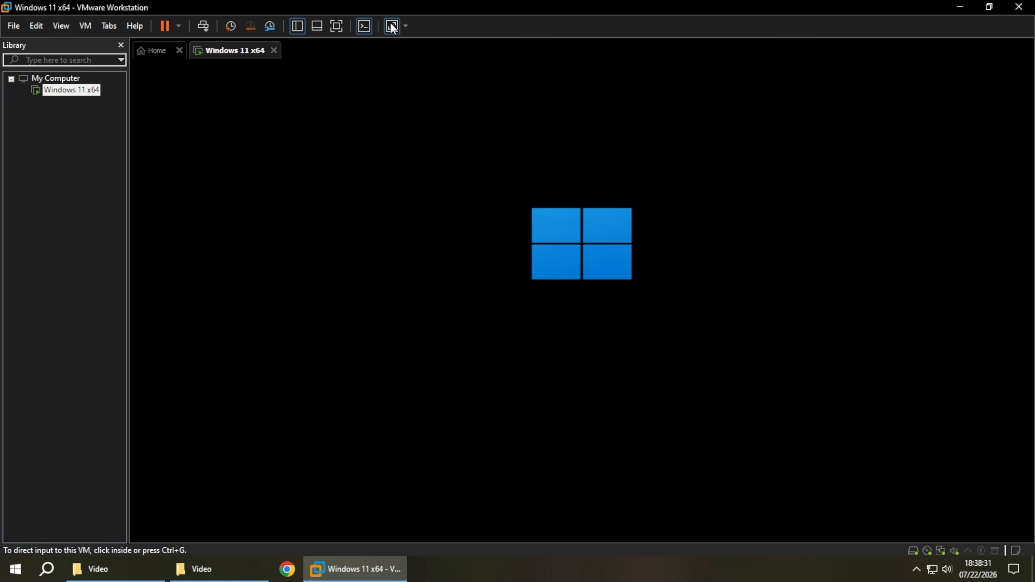
- Show the virtual machine full screen, keep the US keyboard, switch to the previous version of Setup and accept English (United States)
{"action": "left_click", "coordinate": [335, 27]}
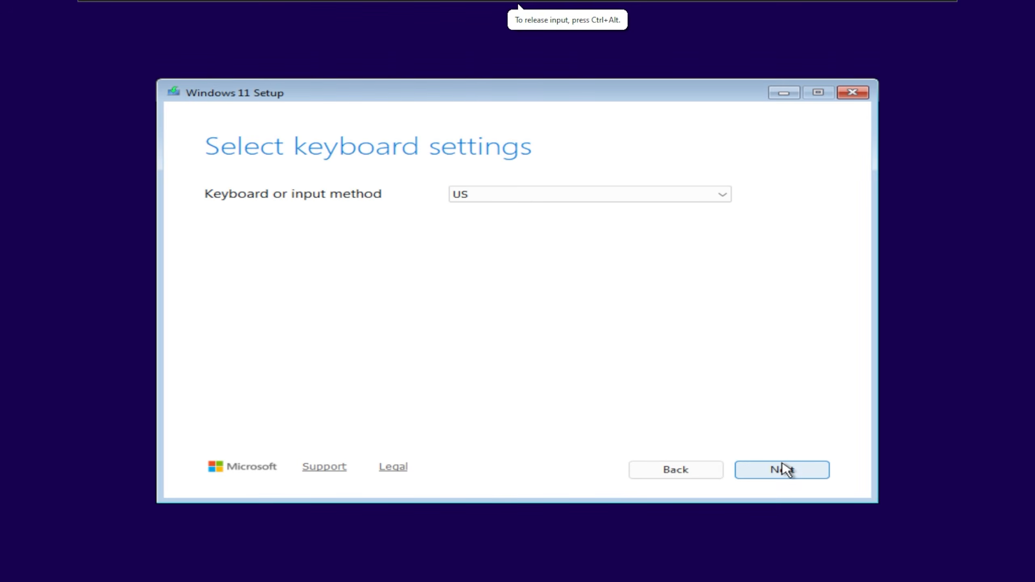
{"action": "left_click", "coordinate": [780, 469]}
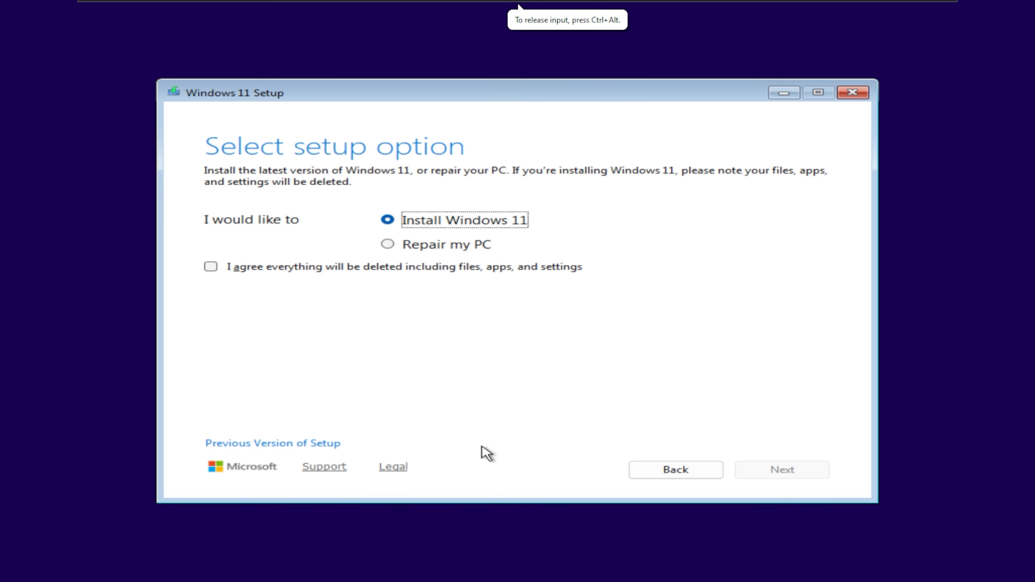
{"action": "left_click", "coordinate": [312, 445]}
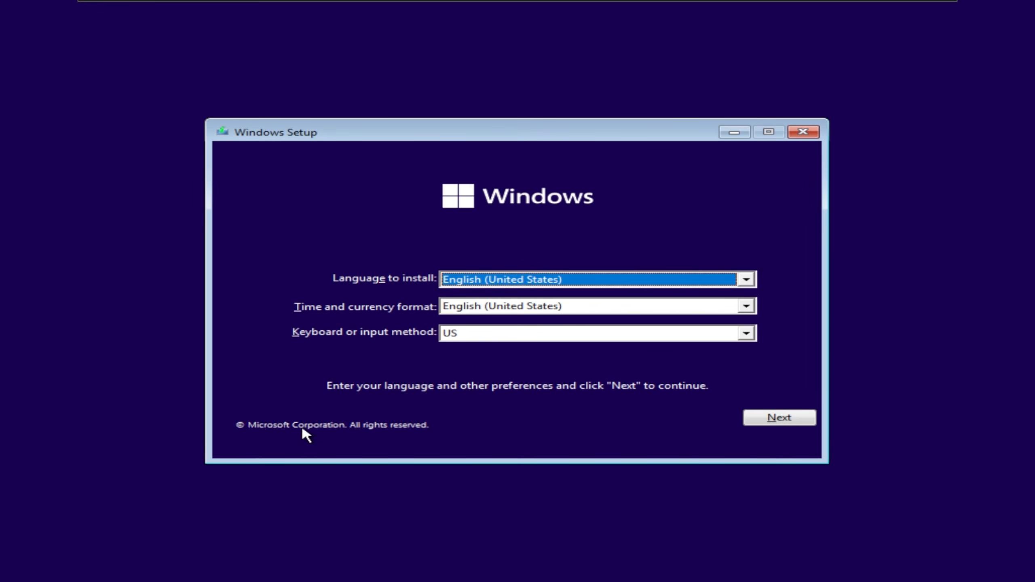
{"action": "left_click", "coordinate": [778, 418]}
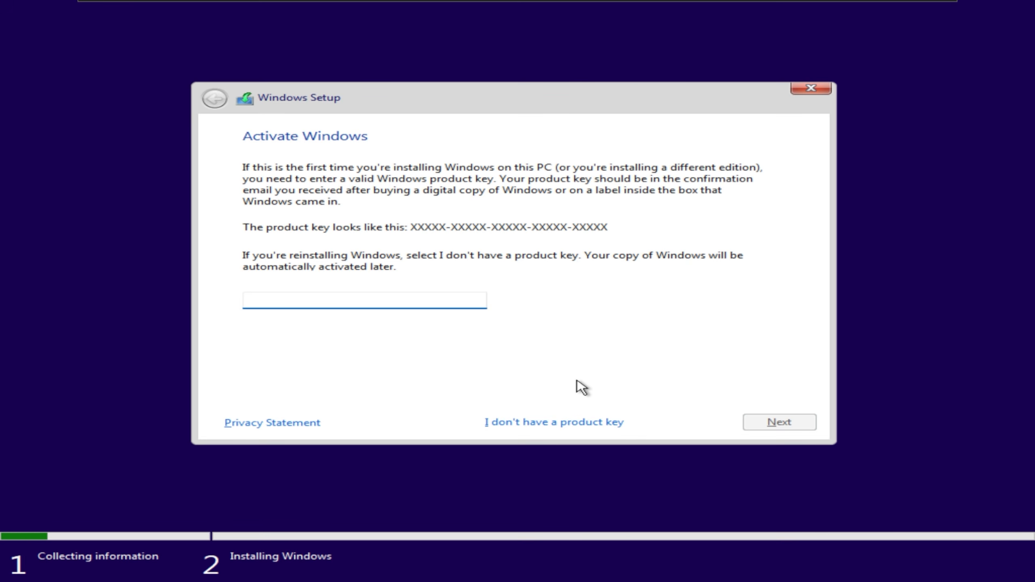
- Skip the product key and select Windows 11 Pro as the edition to install
{"action": "left_click", "coordinate": [574, 420]}
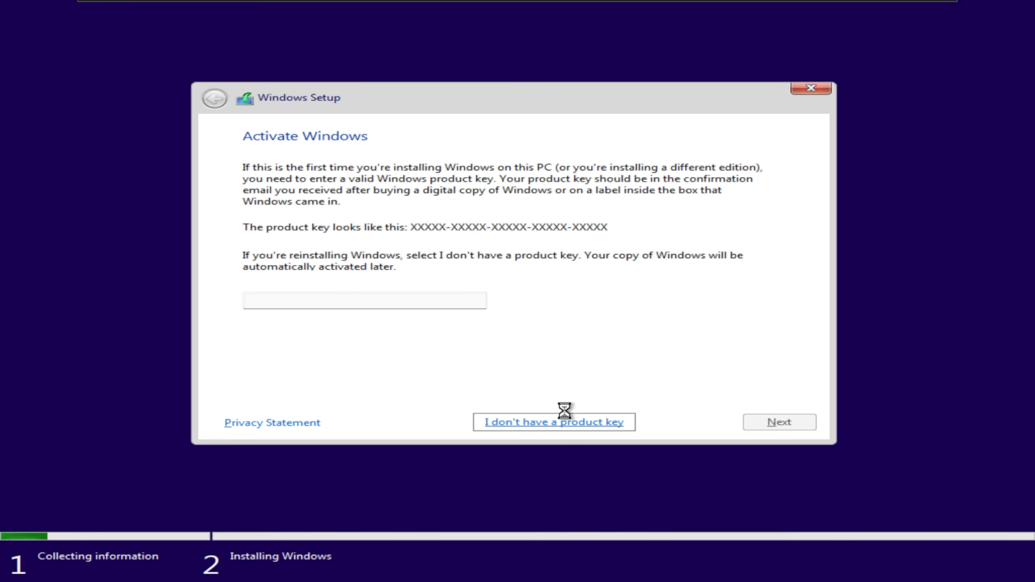
{"action": "left_click", "coordinate": [448, 261]}
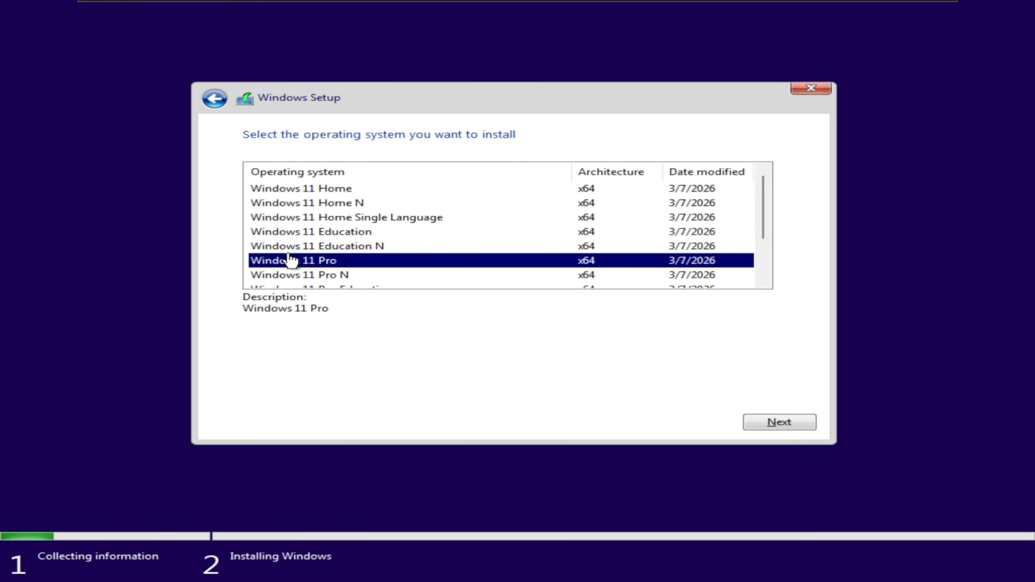
{"action": "left_click", "coordinate": [774, 423]}
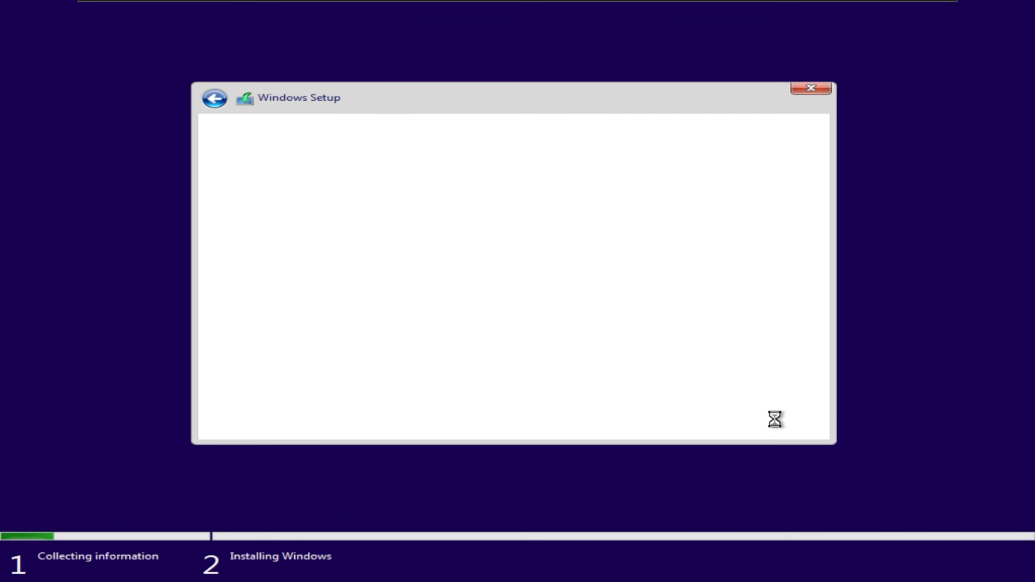
- Accept the license terms and start a custom installation of Windows on the unallocated space of Drive 0
{"action": "left_click", "coordinate": [484, 394]}
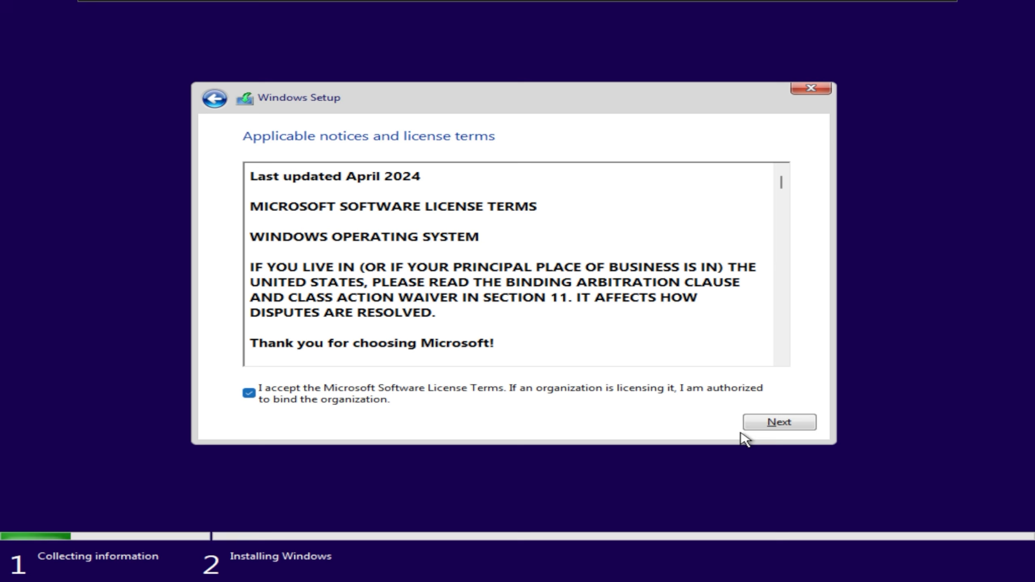
{"action": "left_click", "coordinate": [791, 424]}
{"action": "left_click", "coordinate": [589, 304]}
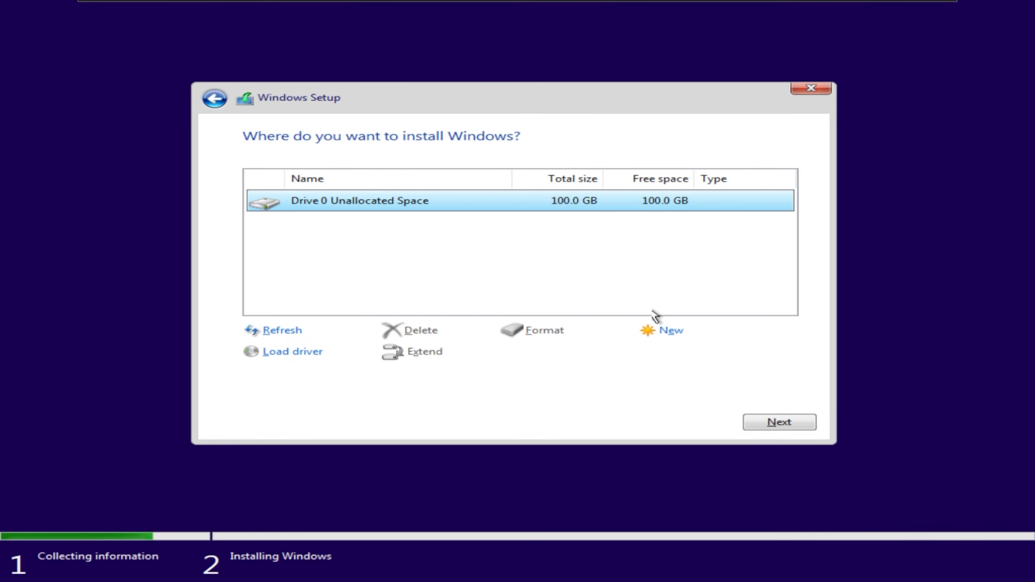
{"action": "left_click", "coordinate": [778, 424]}
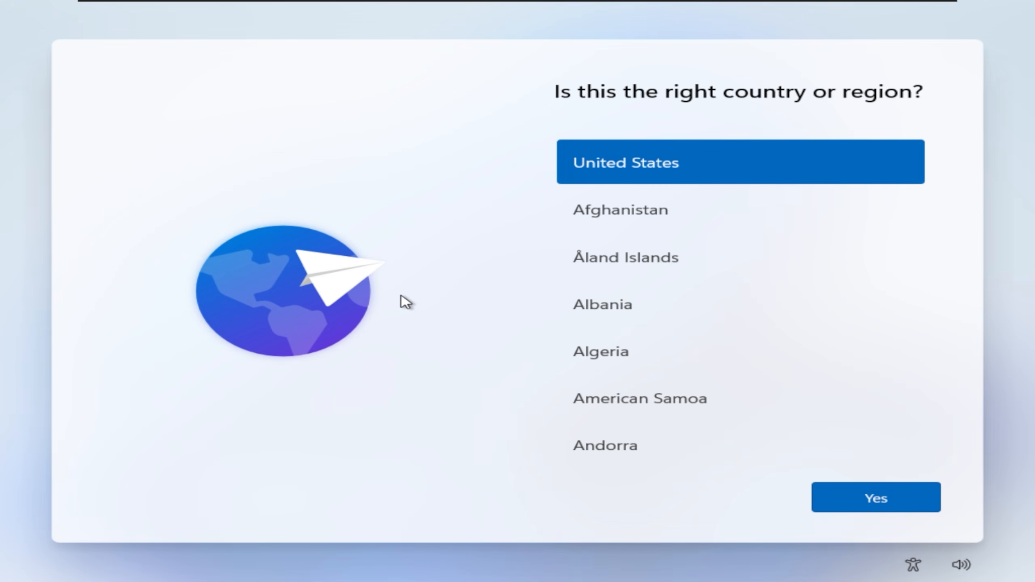
- Run start ms-cxh:localonly in a command prompt on the region screen and create a local user named VM without a password
{"action": "key", "text": "shift+F10"}
{"action": "left_click", "coordinate": [254, 174]}
{"action": "type", "text": "start"}
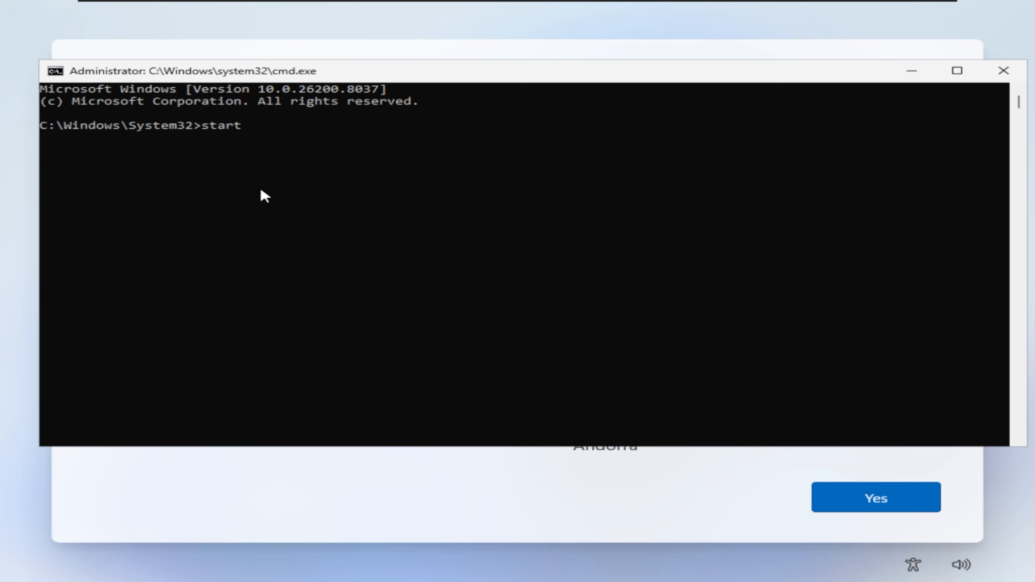
{"action": "type", "text": " ms-cxhg"}
{"action": "key", "text": "BackSpace"}
{"action": "type", "text": ":localonly"}
{"action": "key", "text": "Return"}
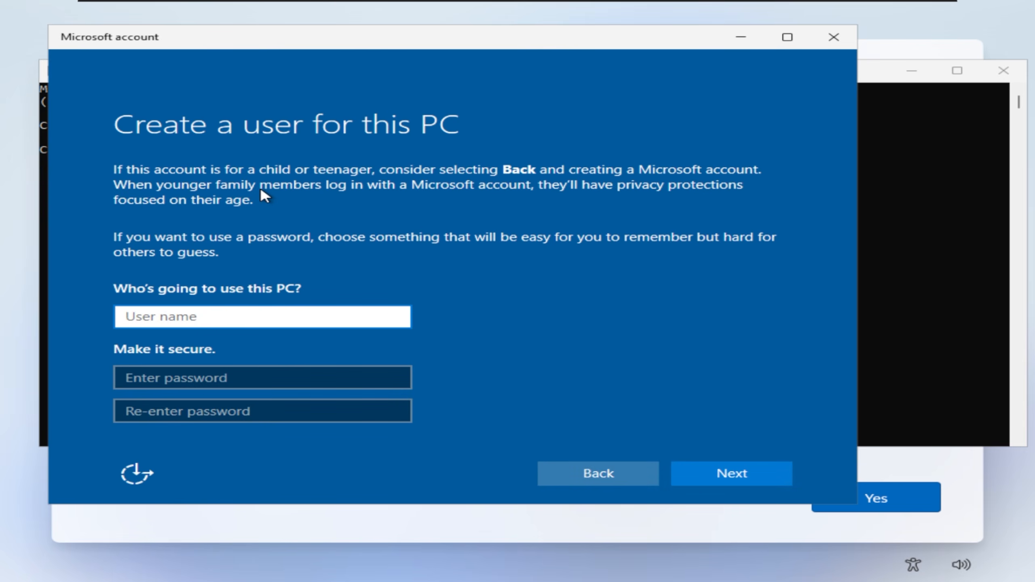
{"action": "type", "text": "VM"}
{"action": "key", "text": "Return"}
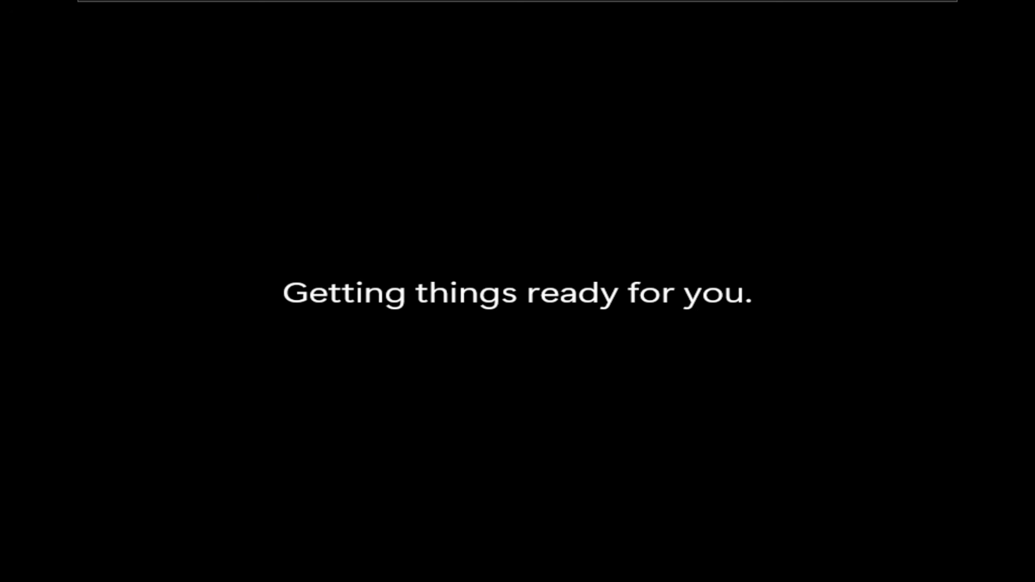
- Turn off the remaining device privacy options, keep diagnostic data at Required only, and accept the settings
{"action": "scroll", "coordinate": [615, 322], "scroll_direction": "down", "scroll_amount": 3}
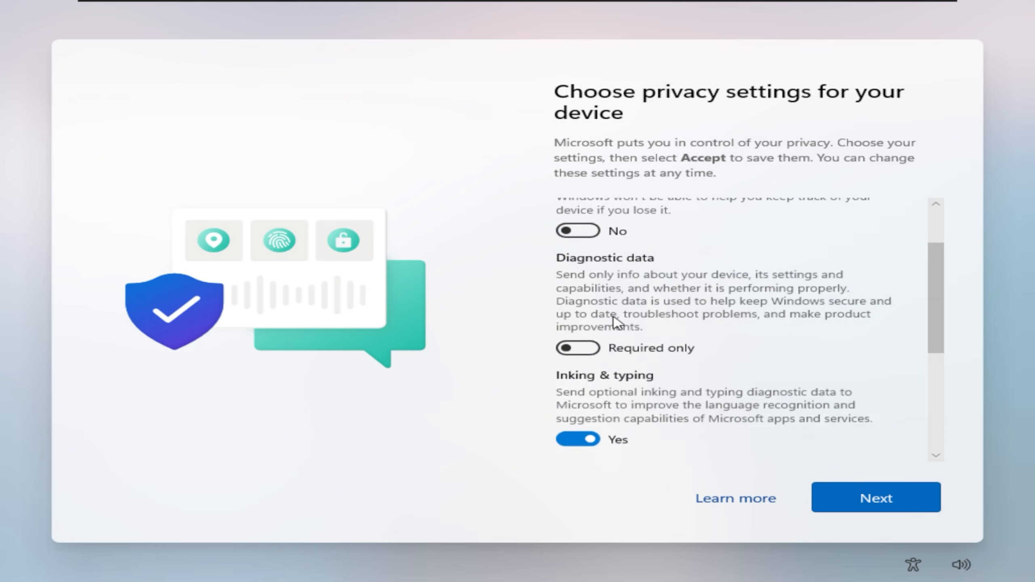
{"action": "scroll", "coordinate": [616, 322], "scroll_direction": "down", "scroll_amount": 3}
{"action": "left_click", "coordinate": [577, 358]}
{"action": "scroll", "coordinate": [577, 367], "scroll_direction": "down", "scroll_amount": 1}
{"action": "left_click", "coordinate": [578, 381]}
{"action": "left_click", "coordinate": [888, 495]}
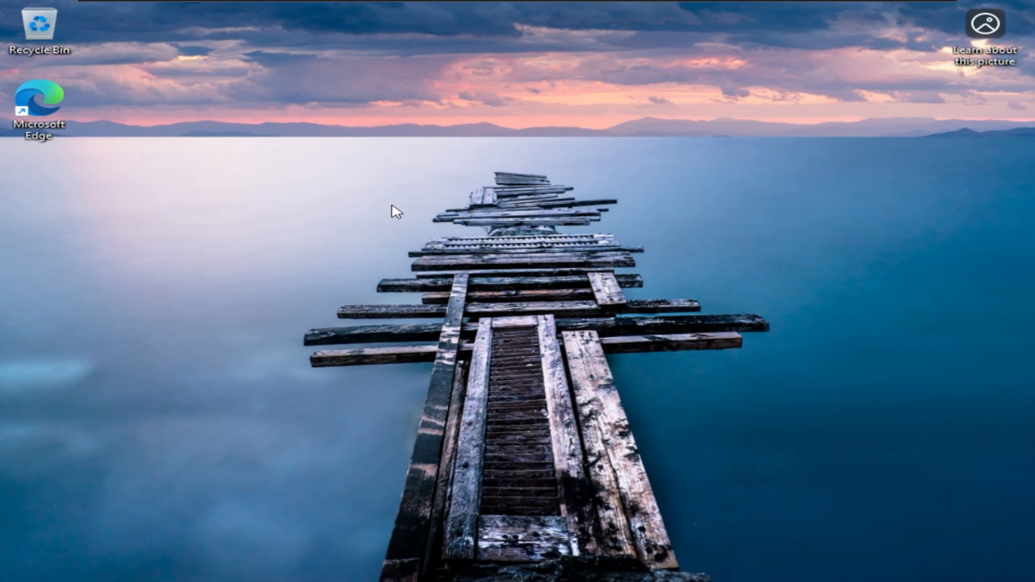
- Mount the VMware Tools installer in the running virtual machine
{"action": "mouse_move", "coordinate": [230, 6]}
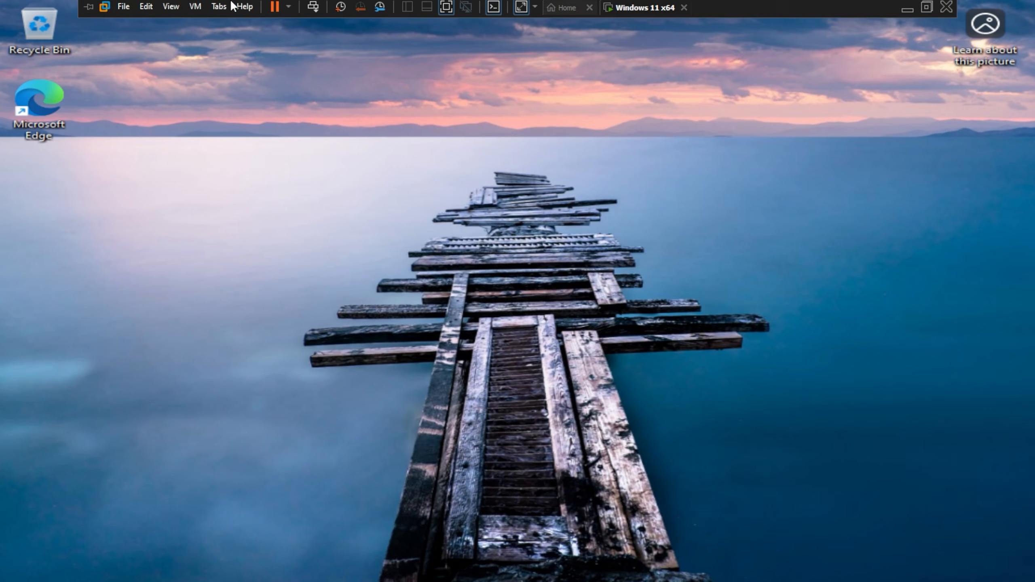
{"action": "left_click", "coordinate": [171, 8]}
{"action": "mouse_move", "coordinate": [195, 8]}
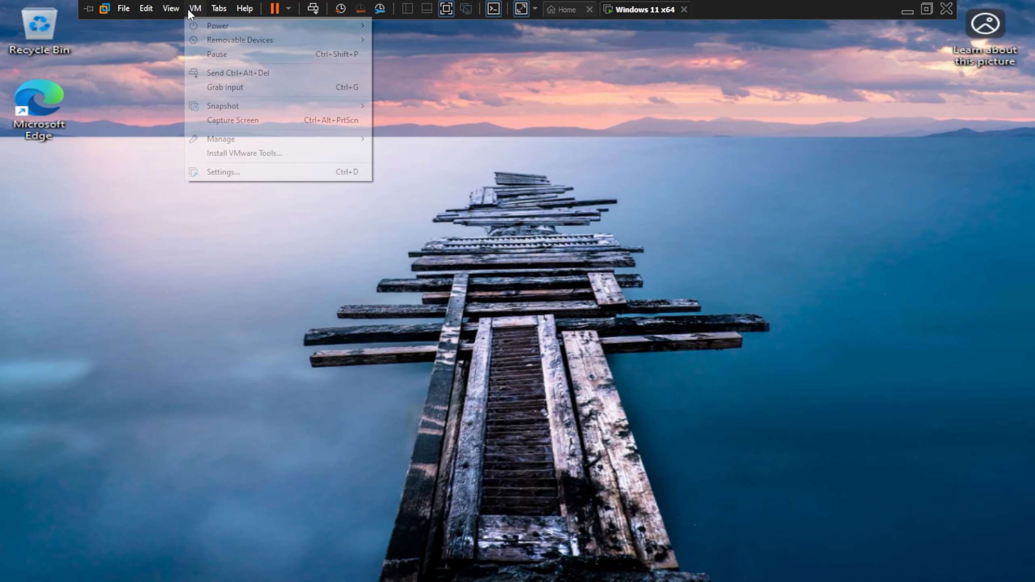
{"action": "left_click", "coordinate": [242, 154]}
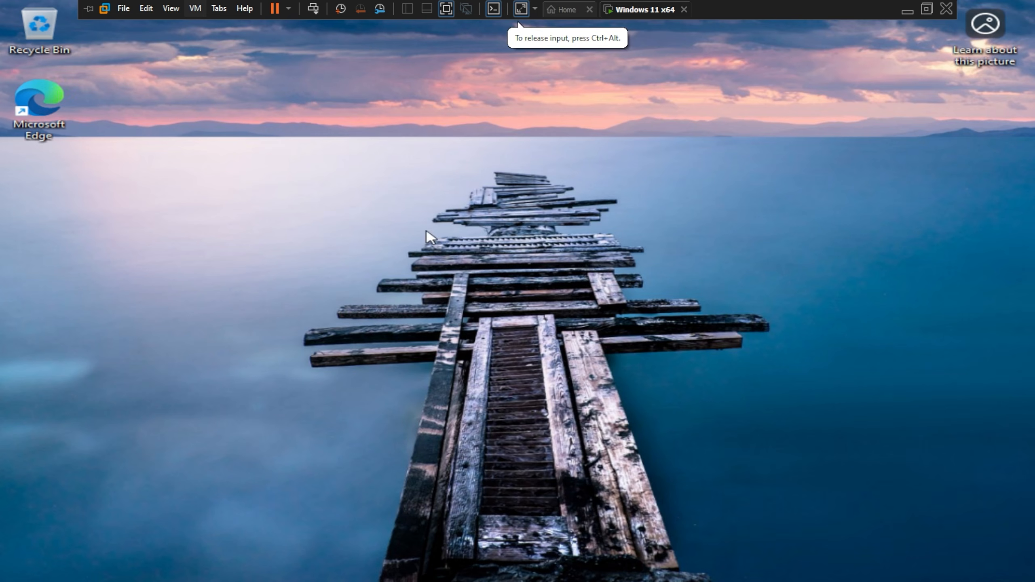
- Install VMware Tools from the guest's DVD drive (D:) and restart Windows to apply it
{"action": "key", "text": "super+e"}
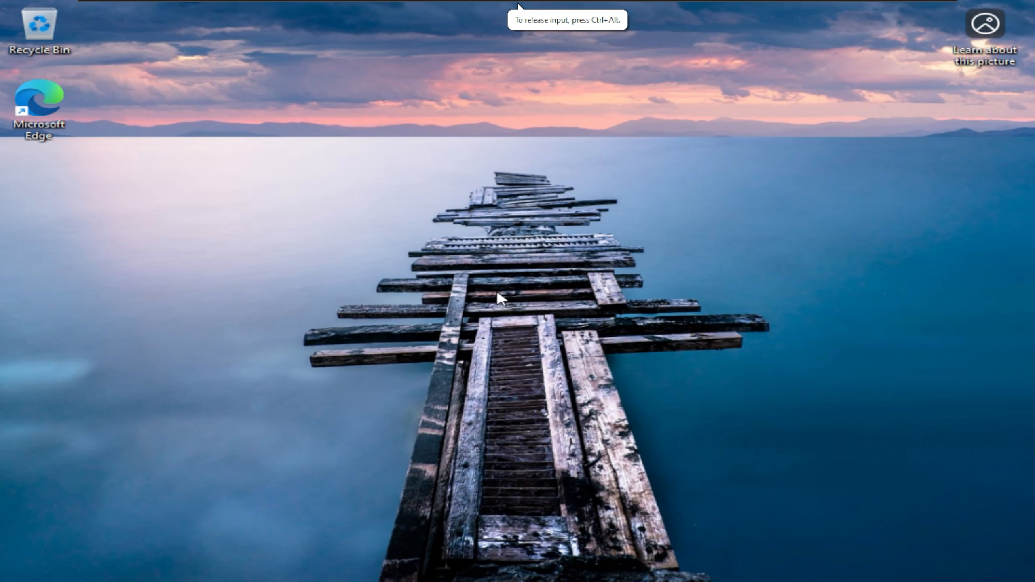
{"action": "left_click", "coordinate": [209, 415]}
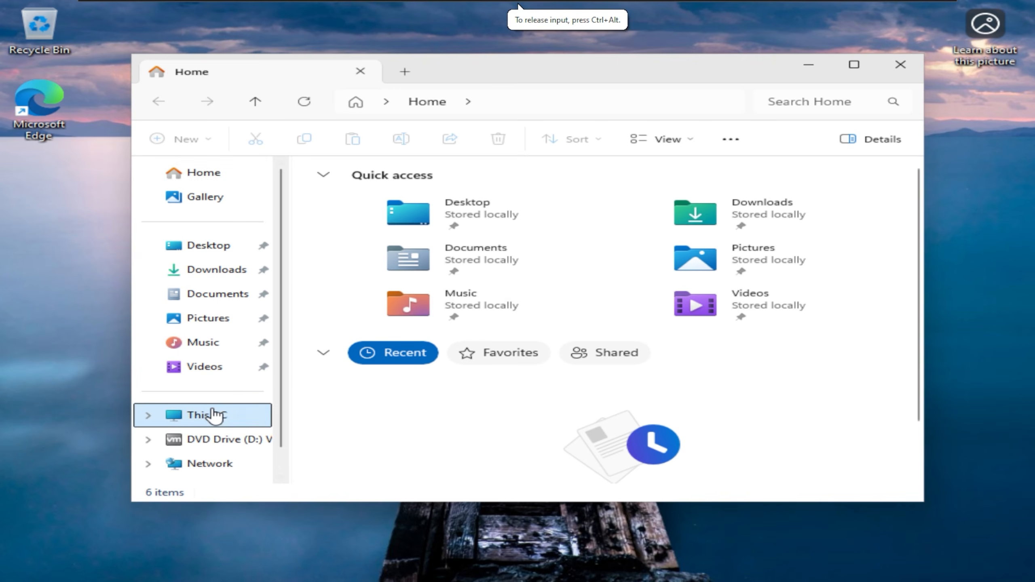
{"action": "left_click", "coordinate": [671, 211]}
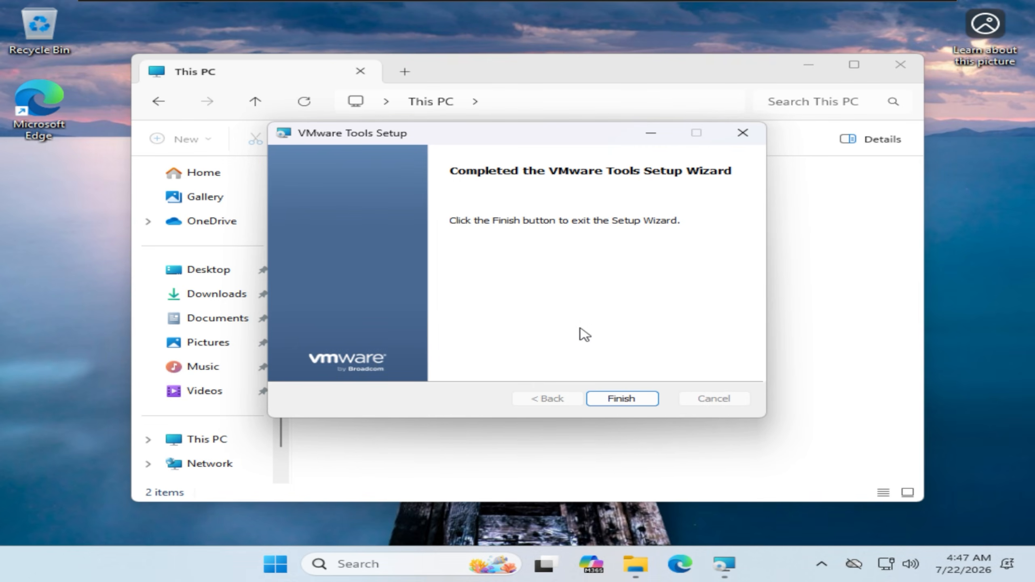
{"action": "left_click", "coordinate": [617, 401]}
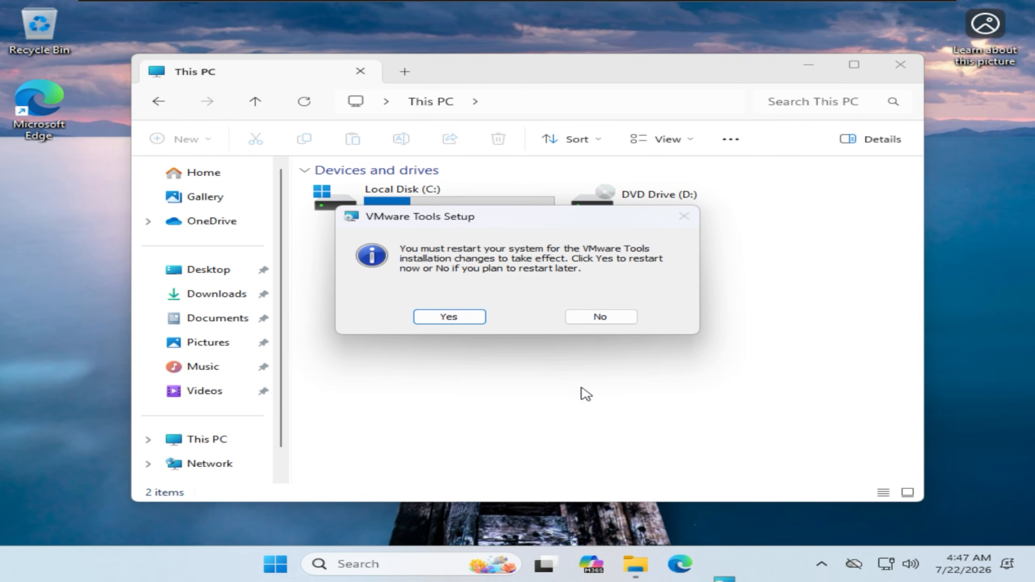
{"action": "left_click", "coordinate": [461, 323]}
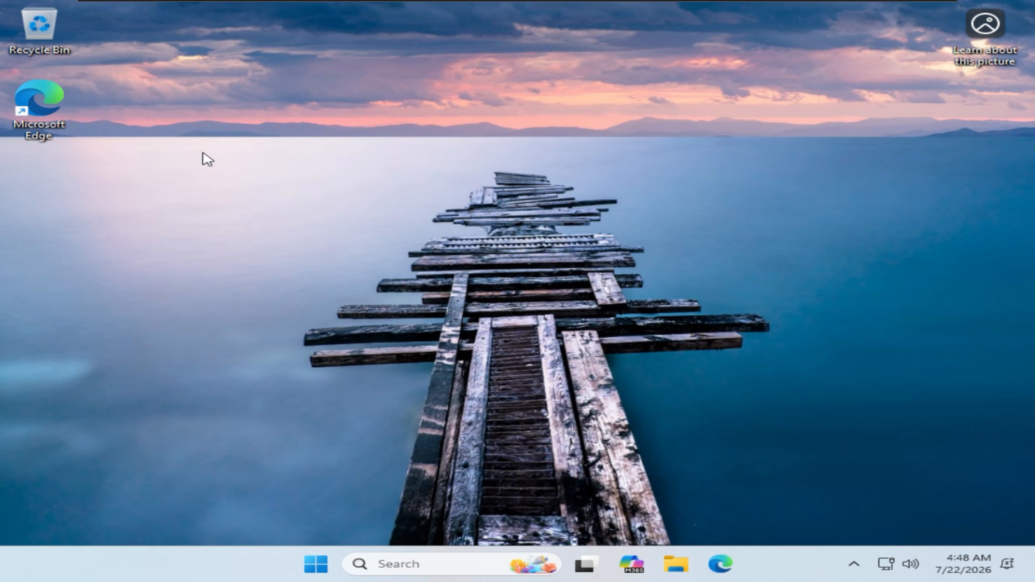
- Set the virtual machine's shared folders option to Always enabled
{"action": "left_click", "coordinate": [198, 6]}
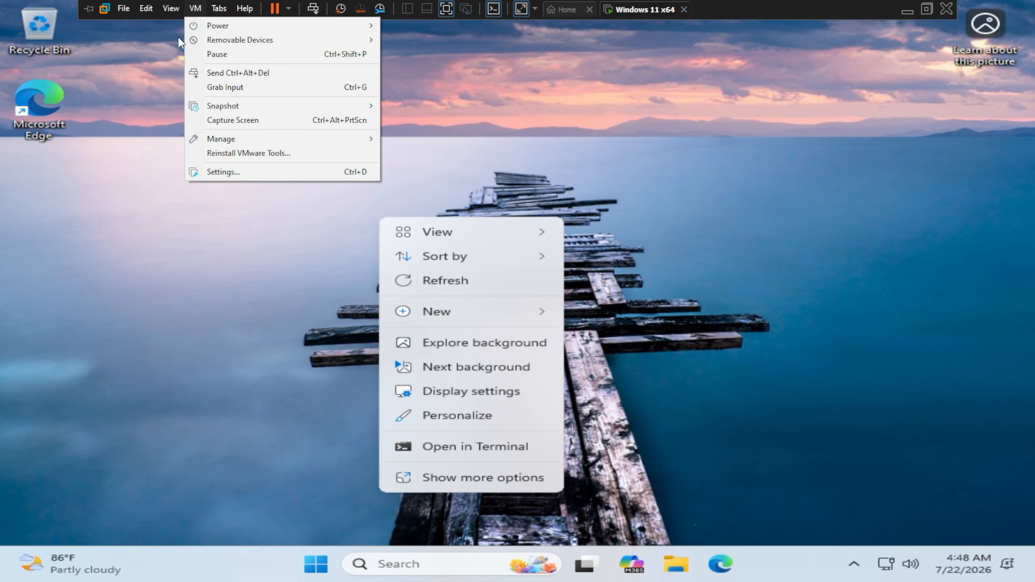
{"action": "left_click", "coordinate": [226, 172]}
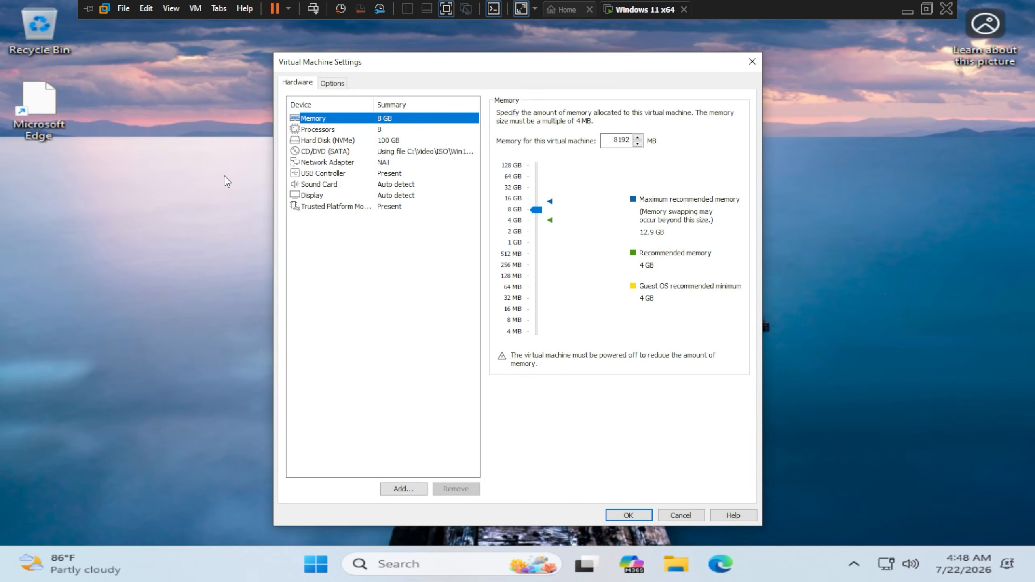
{"action": "left_click", "coordinate": [332, 83]}
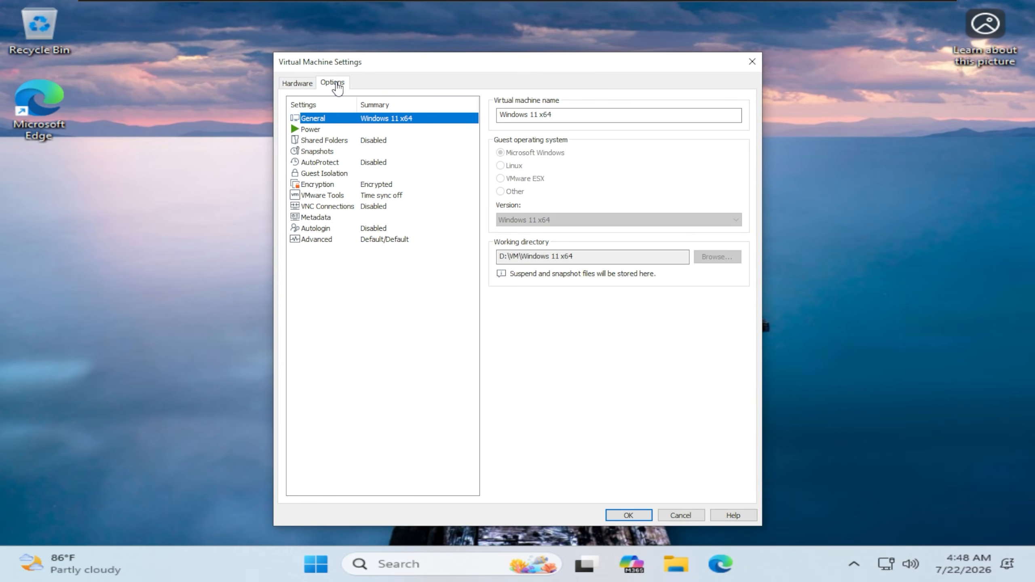
{"action": "left_click", "coordinate": [371, 140]}
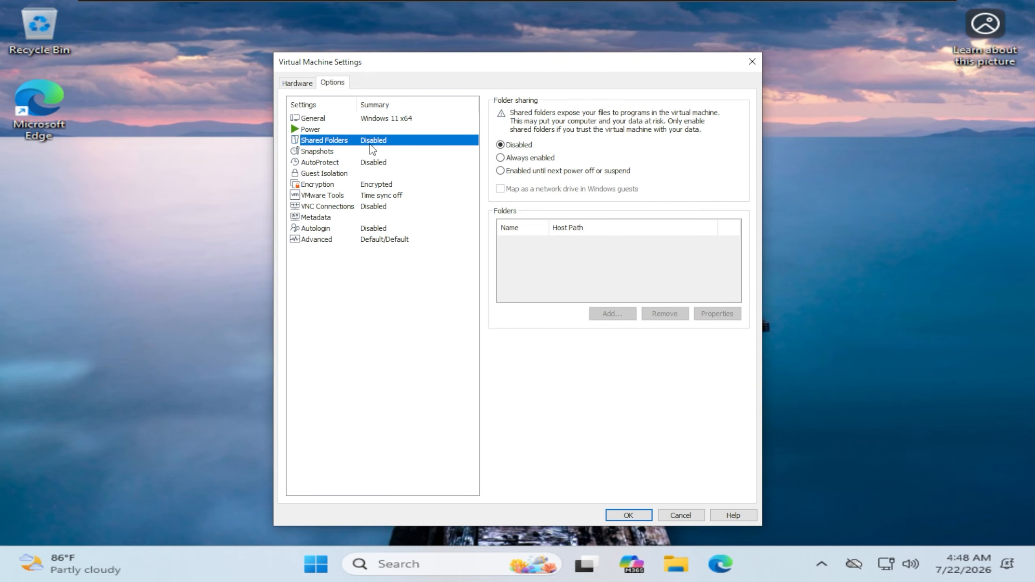
{"action": "left_click", "coordinate": [500, 157]}
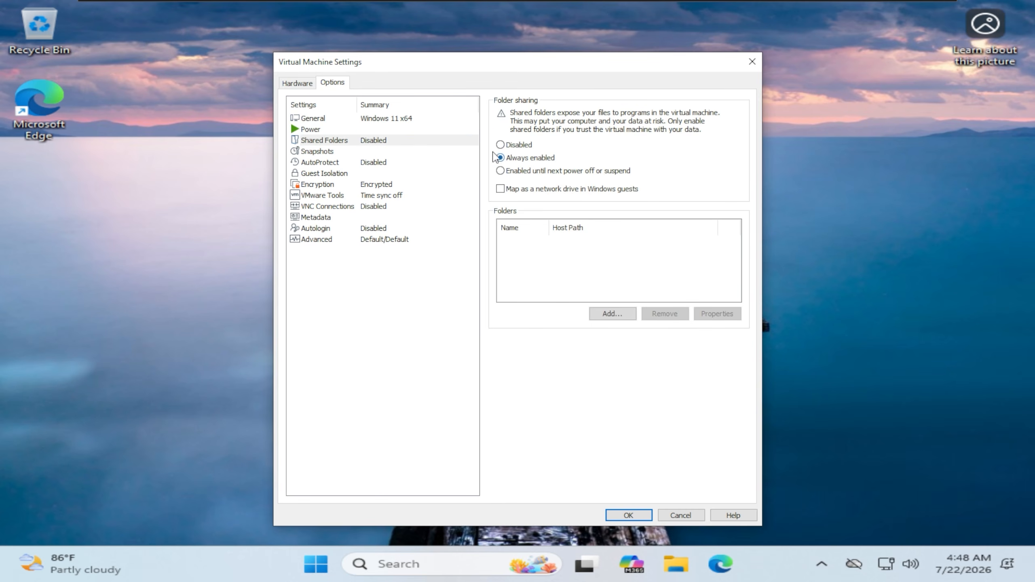
- Add the host folder C:\Video as an enabled shared folder named SOFT and save the virtual machine settings
{"action": "left_click", "coordinate": [620, 318]}
{"action": "left_click", "coordinate": [583, 399]}
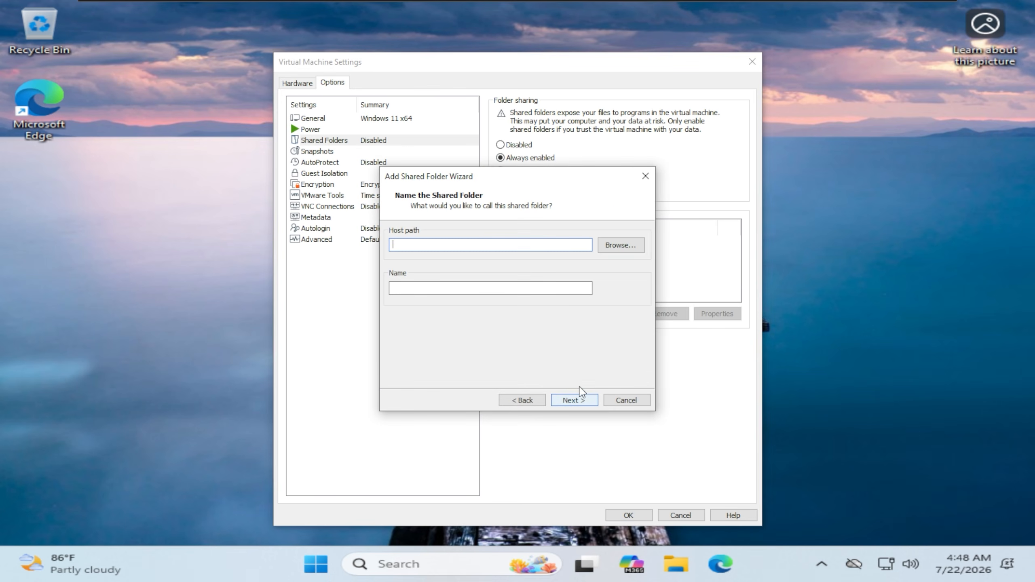
{"action": "left_click", "coordinate": [620, 245]}
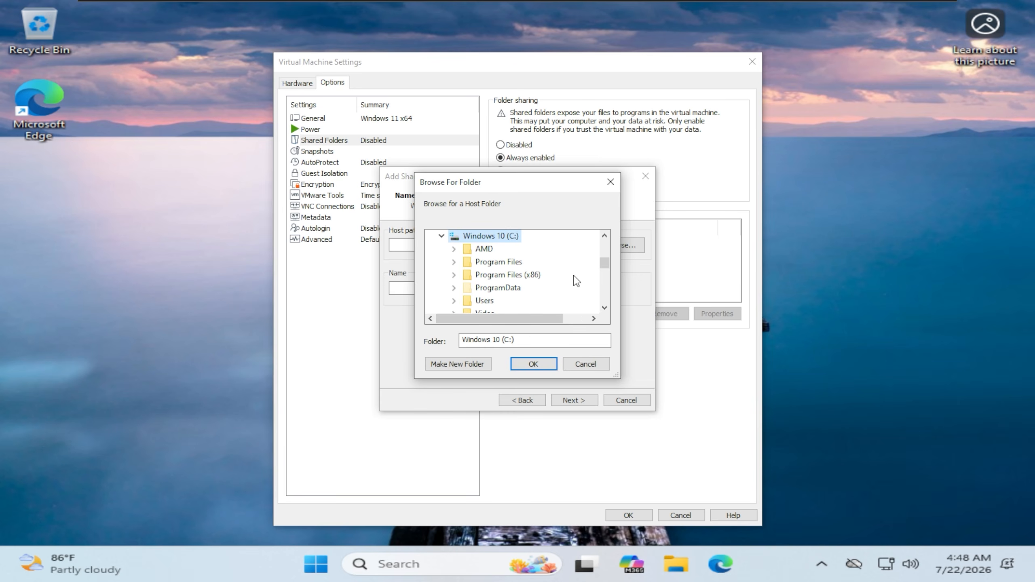
{"action": "scroll", "coordinate": [575, 280], "scroll_direction": "down", "scroll_amount": 1}
{"action": "double_click", "coordinate": [486, 274]}
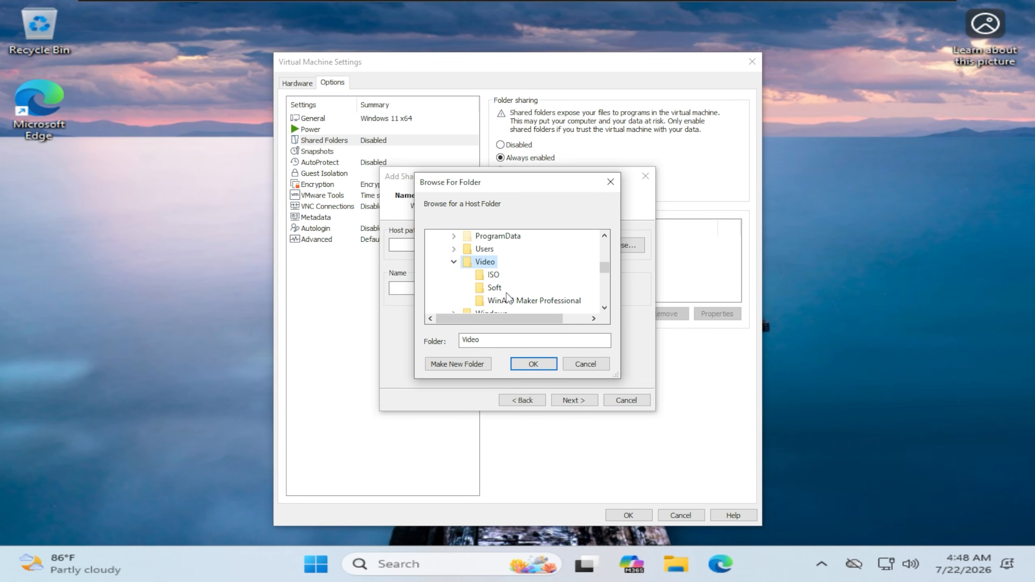
{"action": "left_click", "coordinate": [549, 365]}
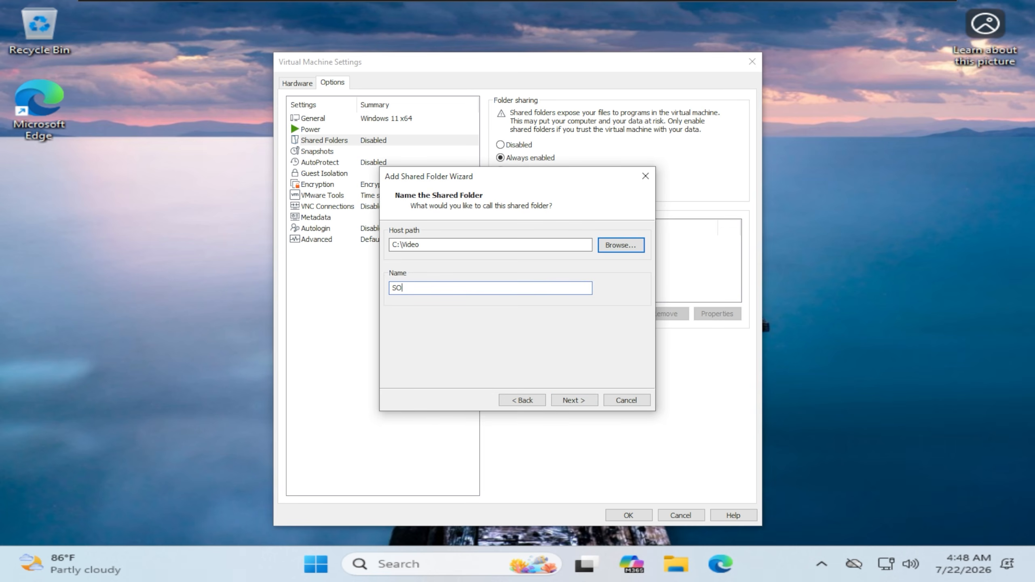
{"action": "left_click", "coordinate": [565, 401]}
{"action": "left_click", "coordinate": [572, 401]}
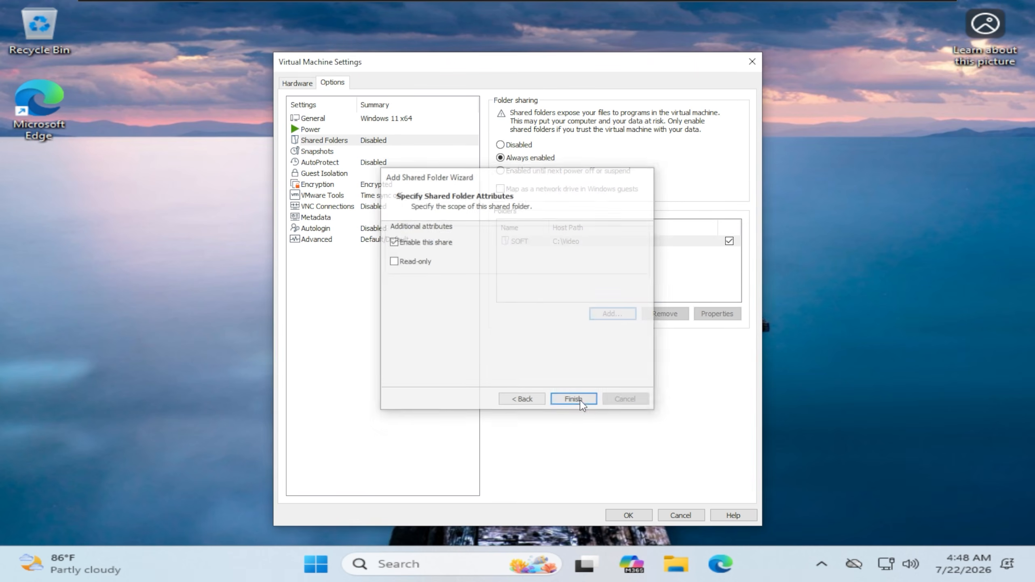
{"action": "left_click", "coordinate": [648, 515]}
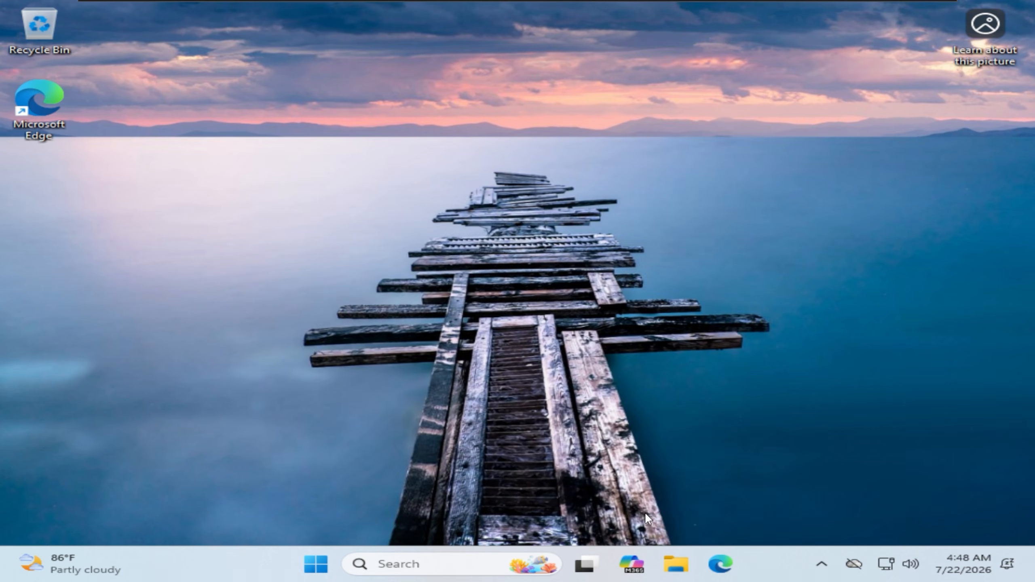
- Open the guest's Network location in File Explorer and turn on network discovery and file sharing
{"action": "left_click", "coordinate": [677, 558]}
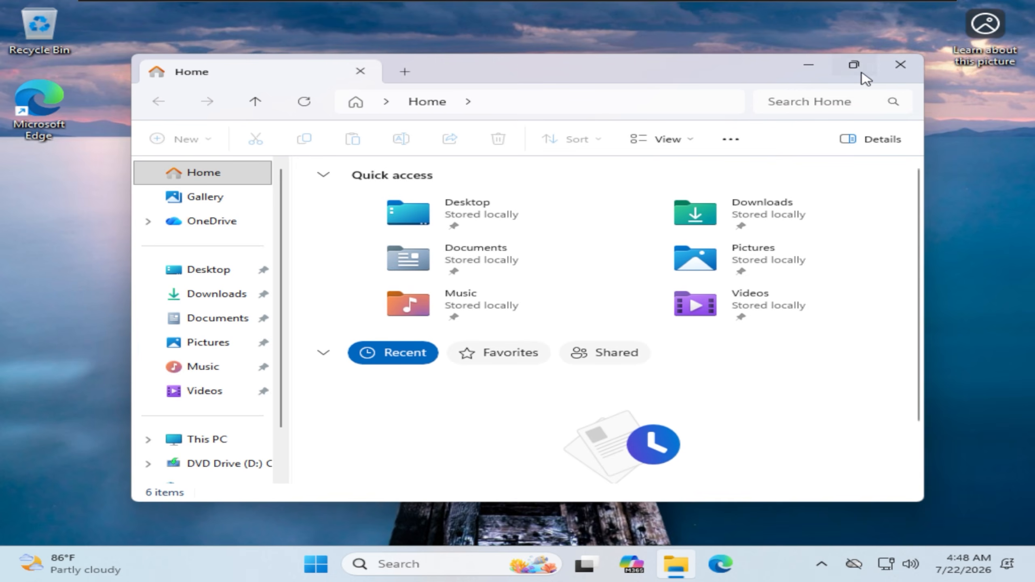
{"action": "left_click", "coordinate": [856, 67]}
{"action": "left_click", "coordinate": [75, 426]}
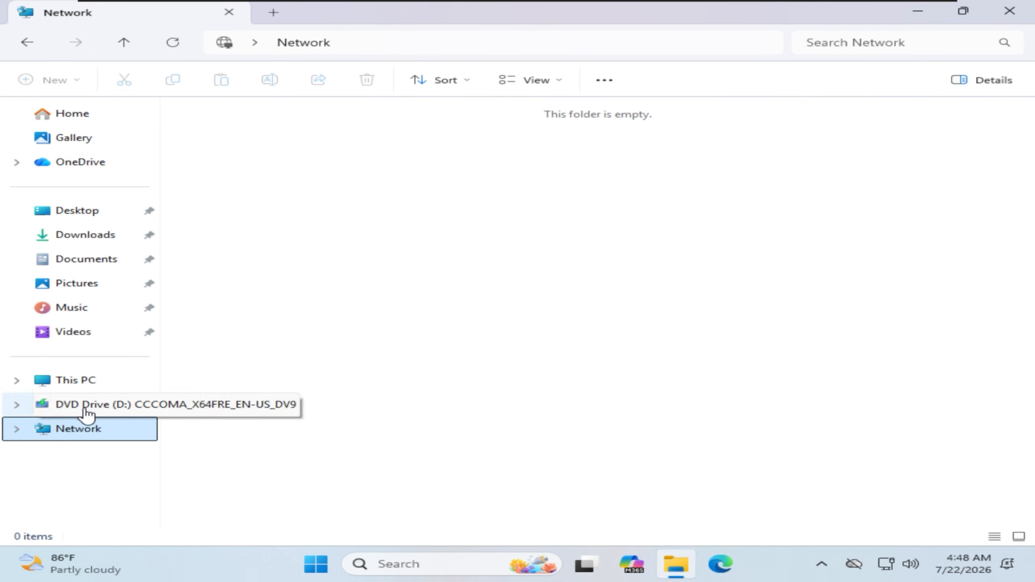
{"action": "left_click", "coordinate": [323, 109]}
{"action": "left_click", "coordinate": [379, 119]}
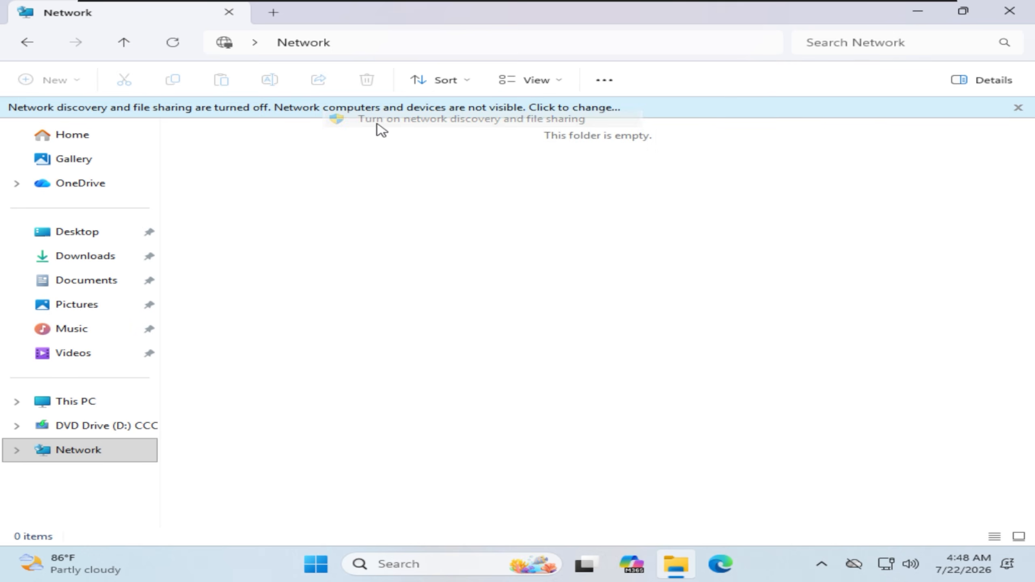
{"action": "left_click", "coordinate": [397, 300]}
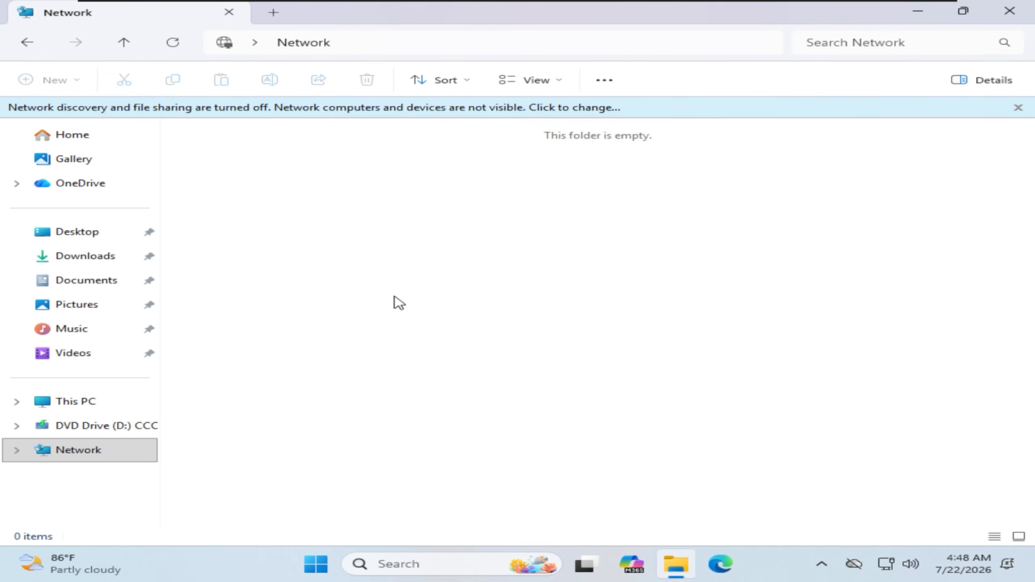
- Open the Soft folder inside the SOFT share on vmware-host and look over its installer files
{"action": "left_click", "coordinate": [111, 423]}
{"action": "left_click", "coordinate": [257, 162]}
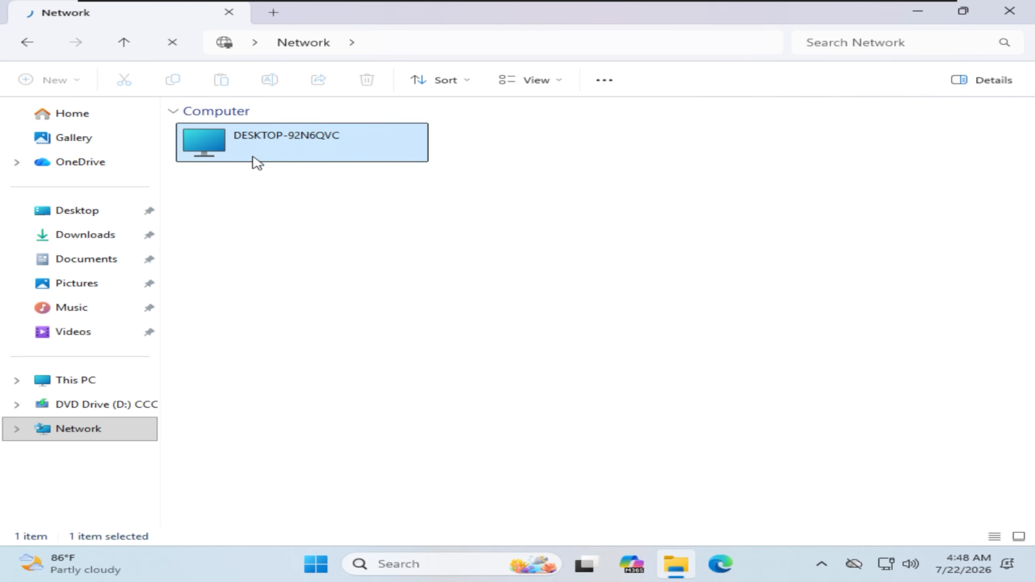
{"action": "left_click", "coordinate": [467, 202]}
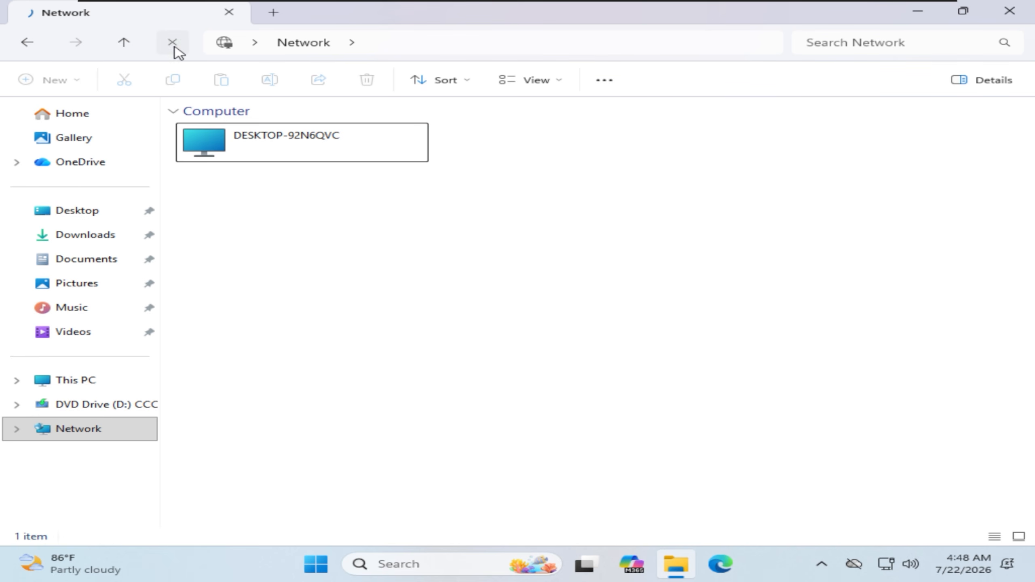
{"action": "double_click", "coordinate": [550, 147]}
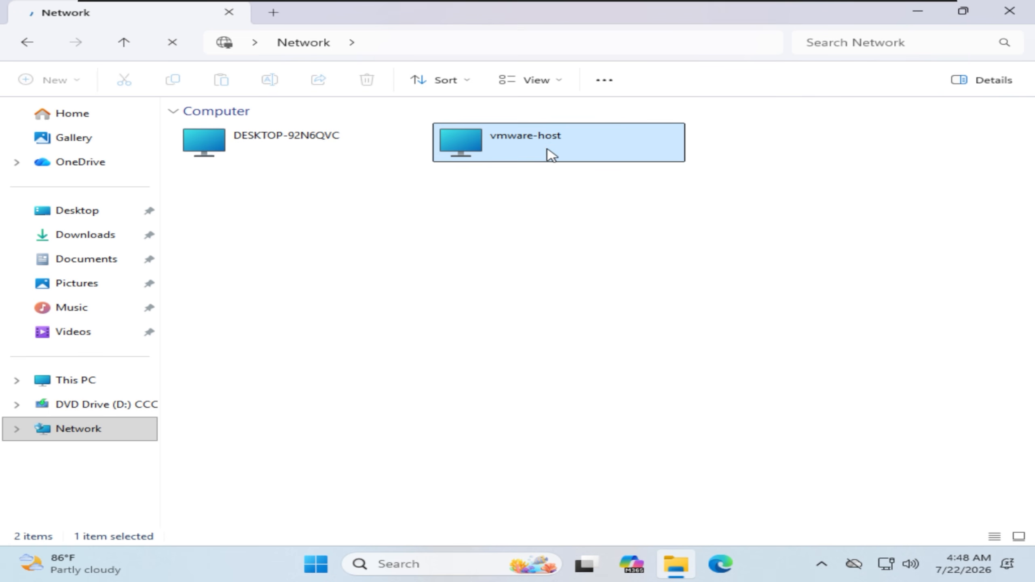
{"action": "left_click", "coordinate": [225, 118]}
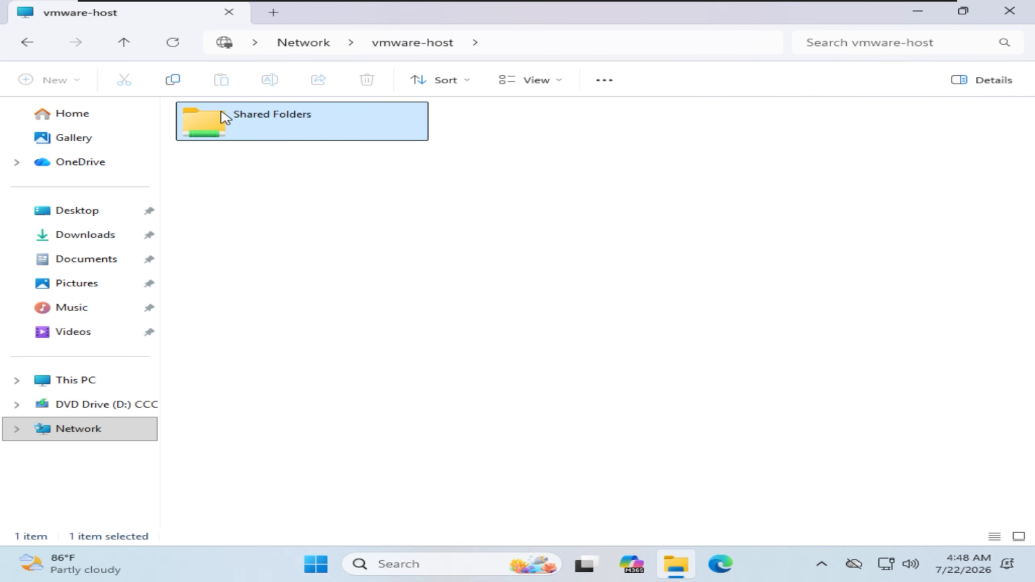
{"action": "double_click", "coordinate": [275, 135]}
{"action": "double_click", "coordinate": [272, 130]}
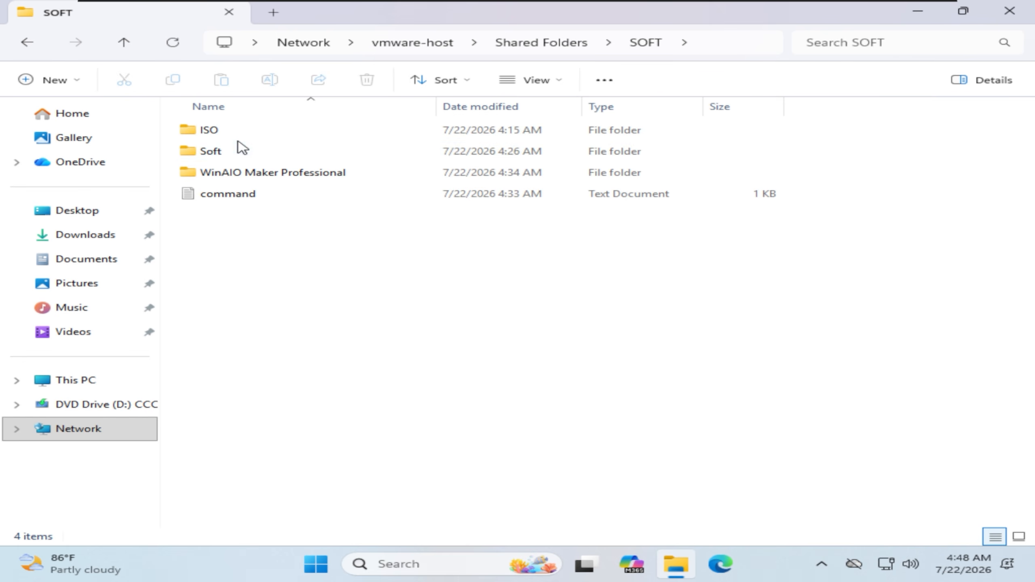
{"action": "double_click", "coordinate": [240, 152]}
{"action": "left_click_drag", "start_coordinate": [310, 330], "coordinate": [240, 116]}
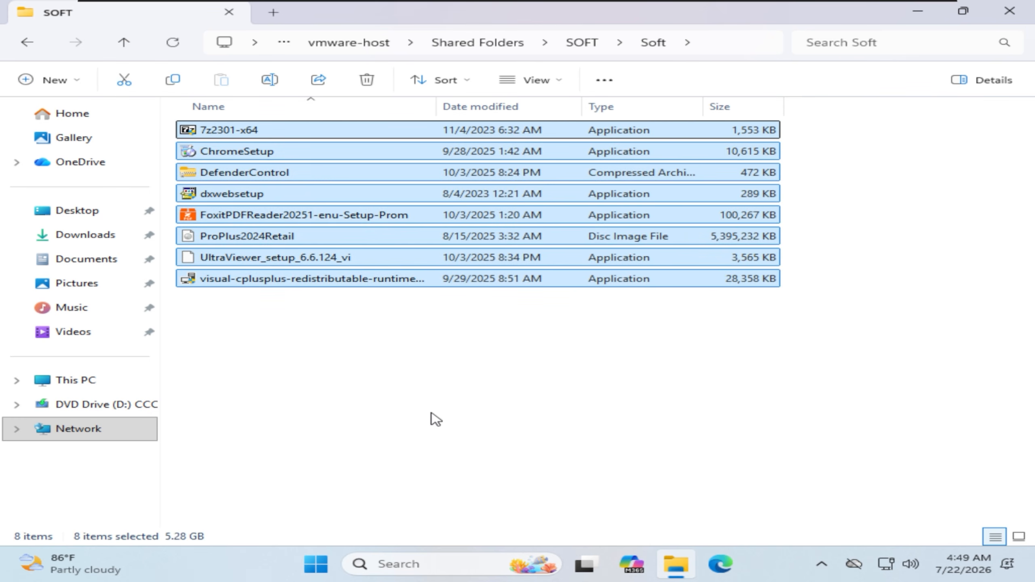
{"action": "left_click", "coordinate": [433, 424]}
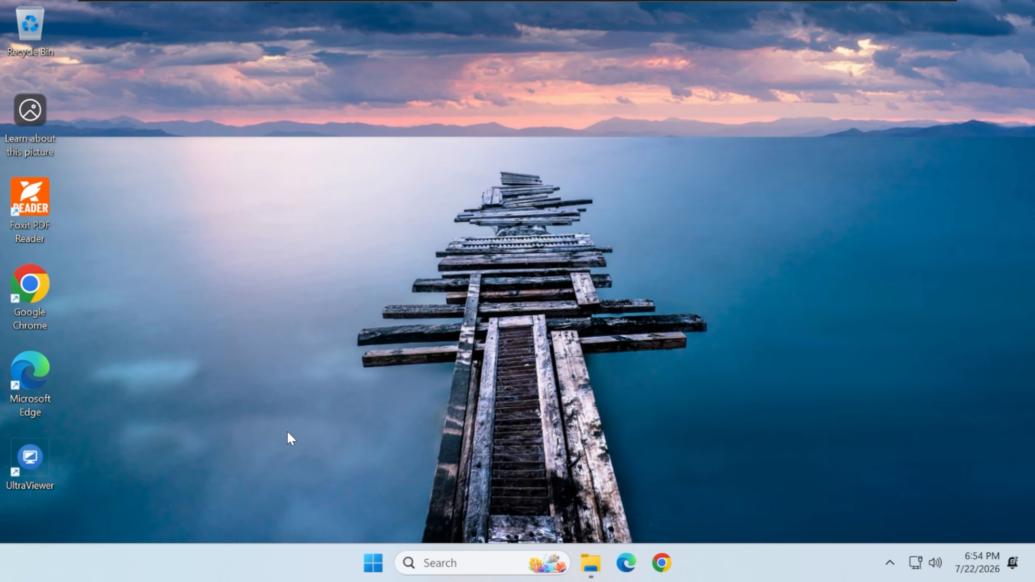
- Find Word's shortcut location through search and copy the Word, PowerPoint and Excel shortcuts from the Start Menu Programs folder
{"action": "left_click", "coordinate": [371, 563]}
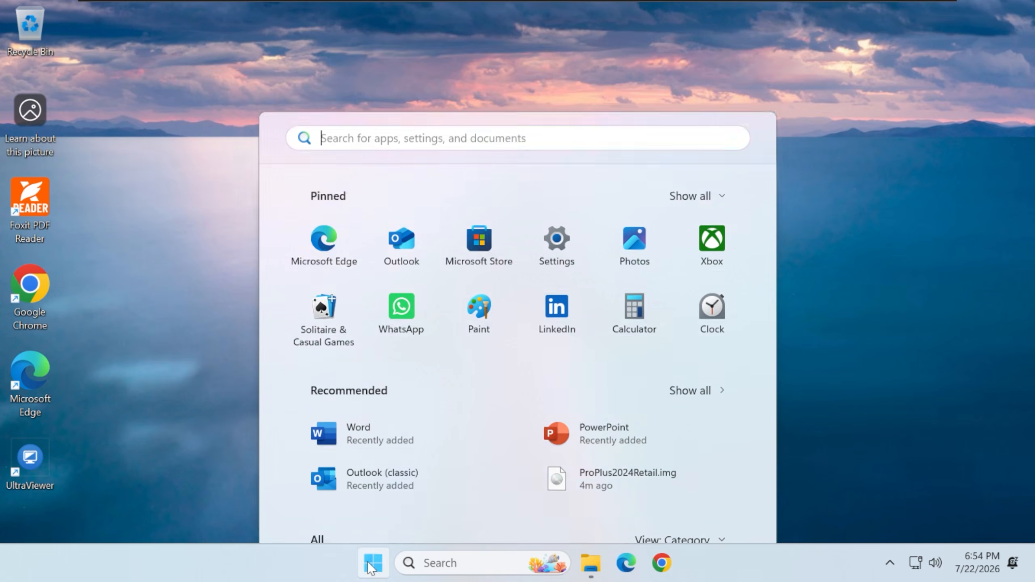
{"action": "type", "text": "wo"}
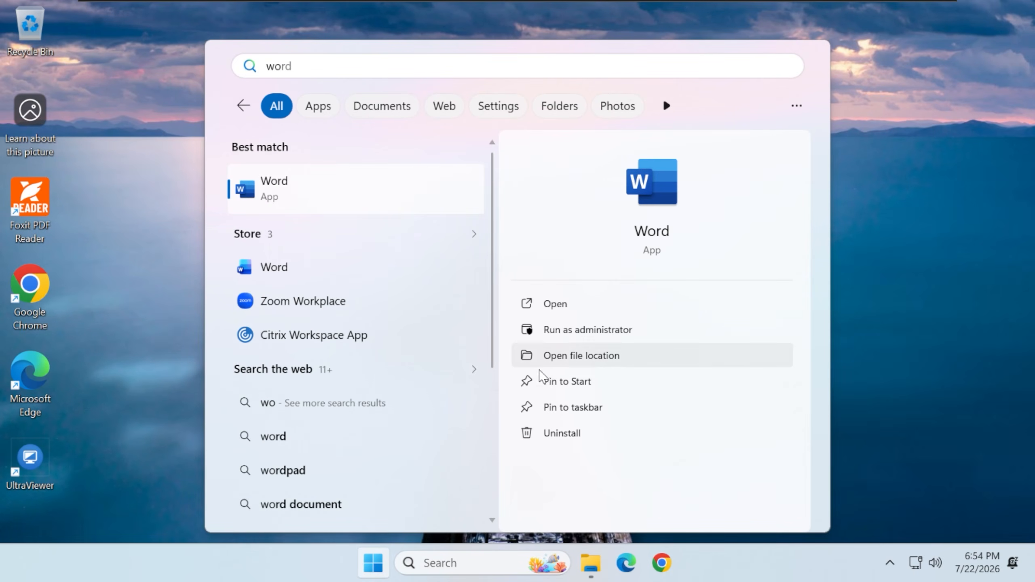
{"action": "left_click", "coordinate": [576, 361]}
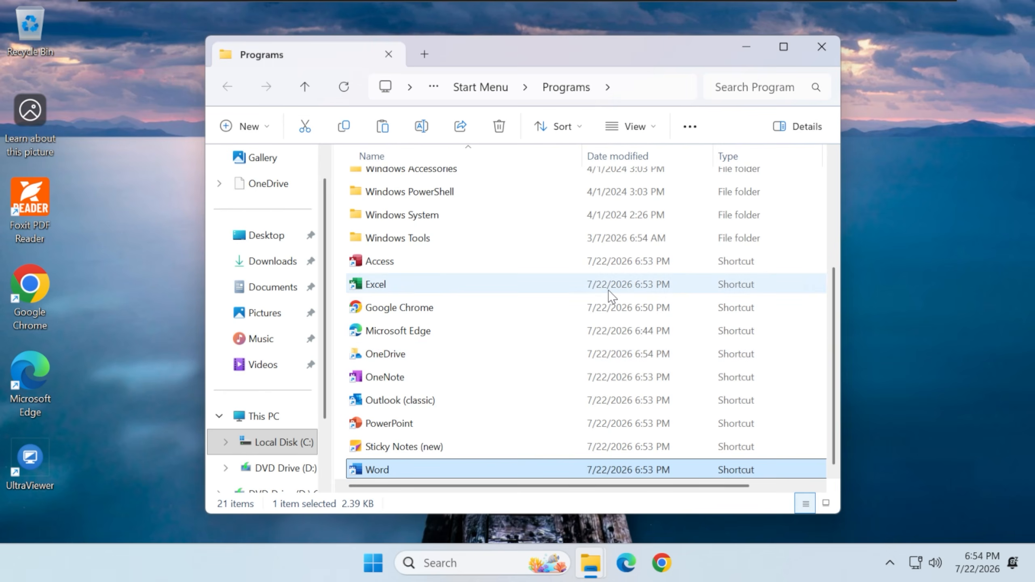
{"action": "left_click", "coordinate": [434, 423], "text": "ctrl"}
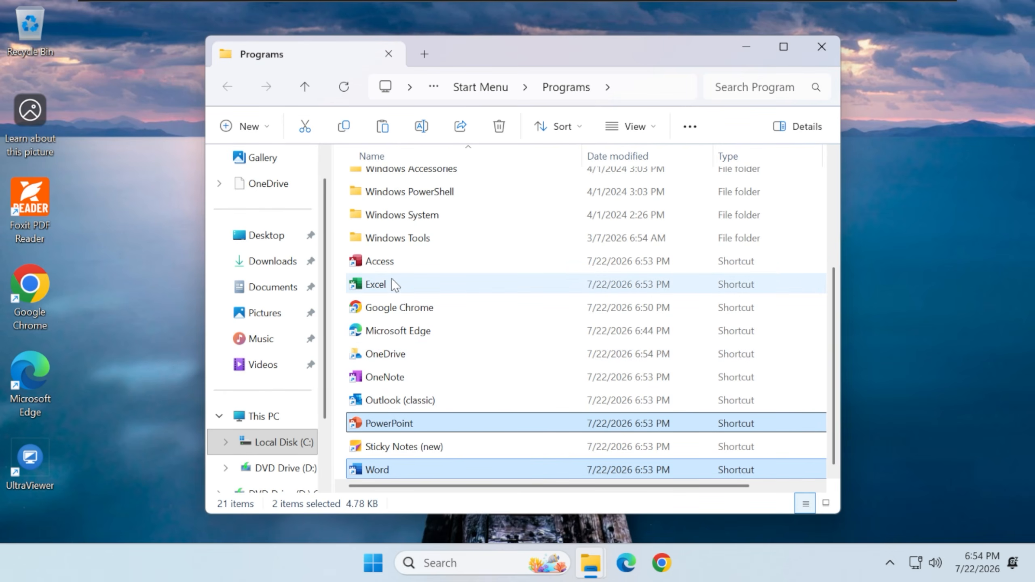
{"action": "left_click", "coordinate": [391, 281], "text": "ctrl"}
{"action": "right_click", "coordinate": [403, 286]}
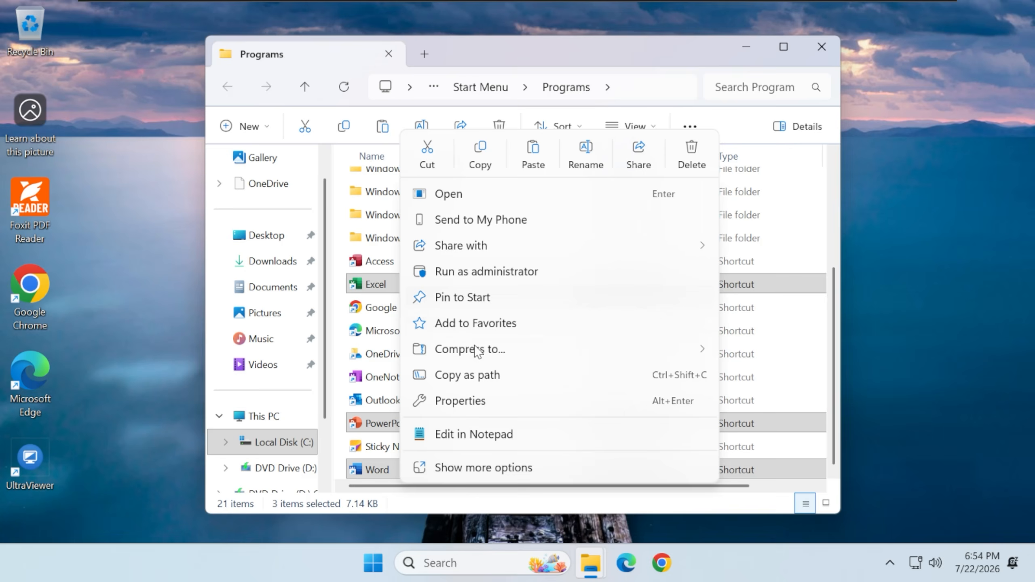
{"action": "left_click", "coordinate": [479, 152]}
- Go to C:\Users\Public and check that the view is set to show hidden items
{"action": "left_click", "coordinate": [265, 442]}
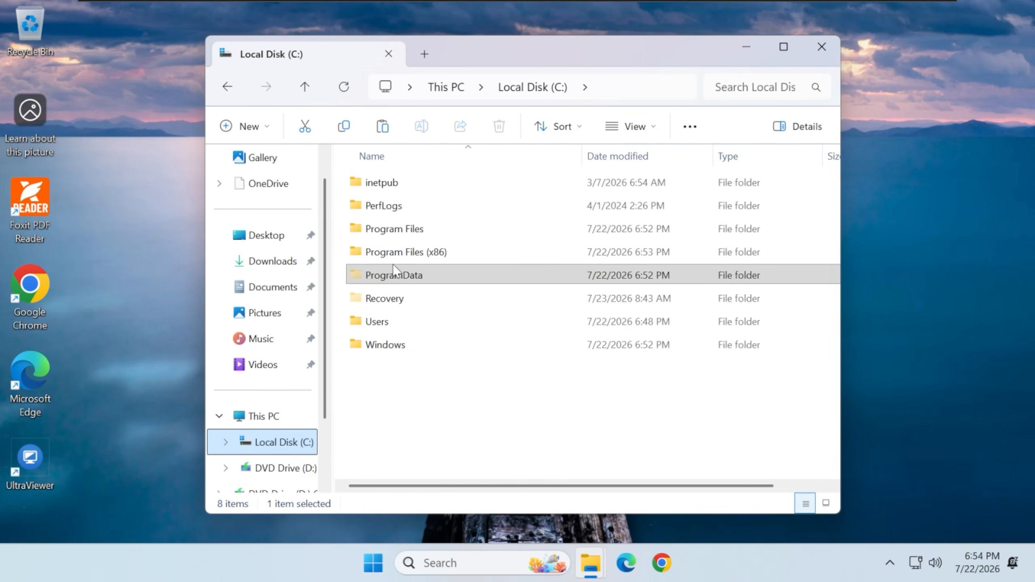
{"action": "double_click", "coordinate": [406, 322]}
{"action": "double_click", "coordinate": [407, 209]}
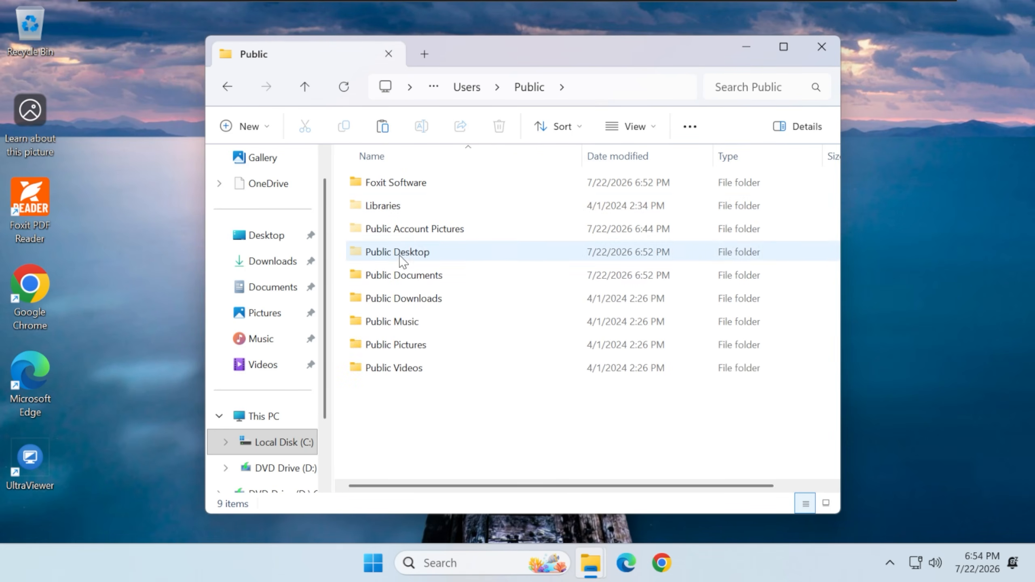
{"action": "left_click", "coordinate": [442, 247]}
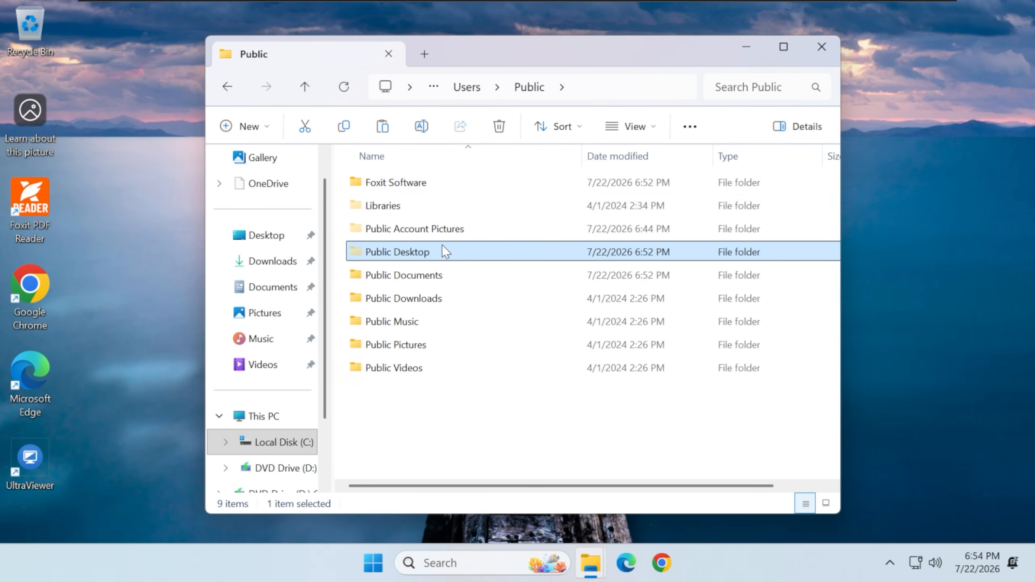
{"action": "left_click", "coordinate": [634, 131]}
{"action": "mouse_move", "coordinate": [619, 428]}
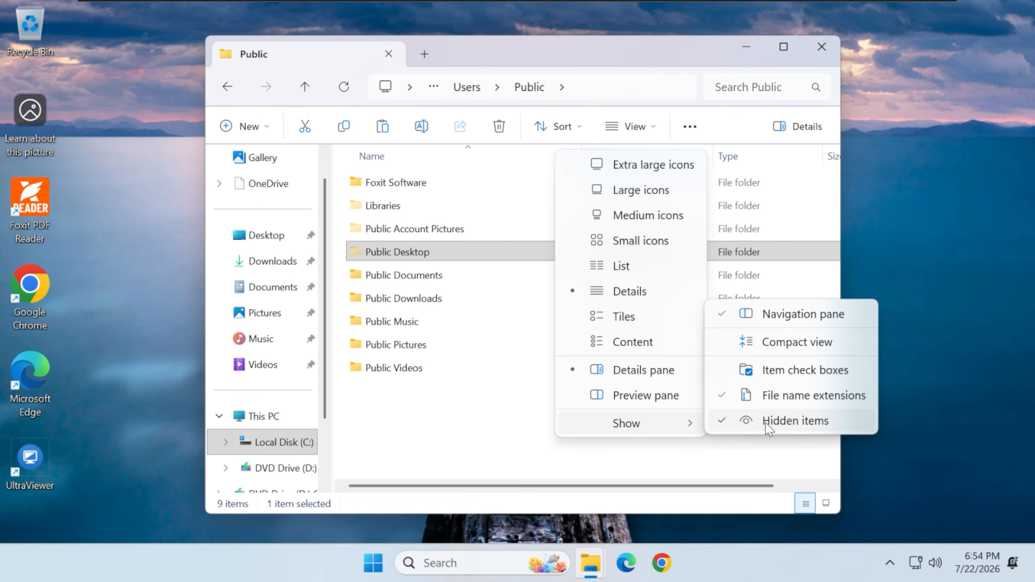
{"action": "left_click", "coordinate": [432, 414]}
- Paste the copied Office shortcuts into Public Desktop, granting administrator permission for all items, and close the folder window
{"action": "double_click", "coordinate": [414, 250]}
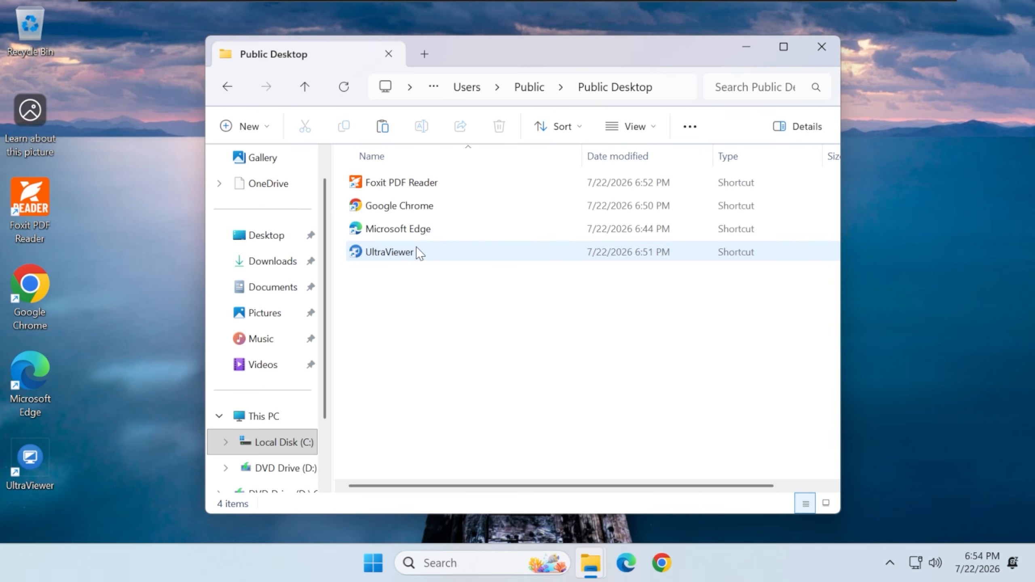
{"action": "key", "text": "ctrl+v"}
{"action": "left_click", "coordinate": [374, 235]}
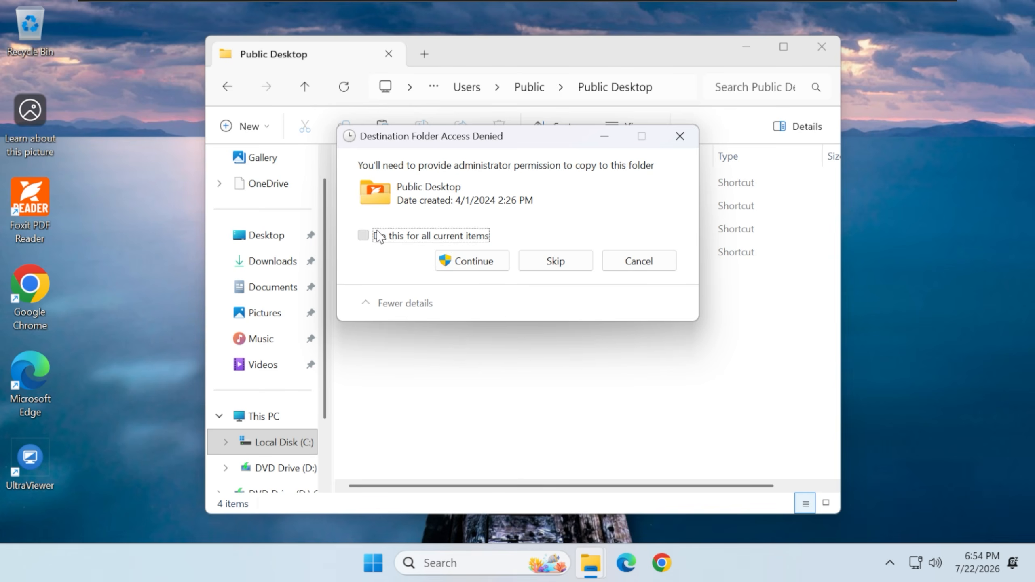
{"action": "left_click", "coordinate": [445, 261]}
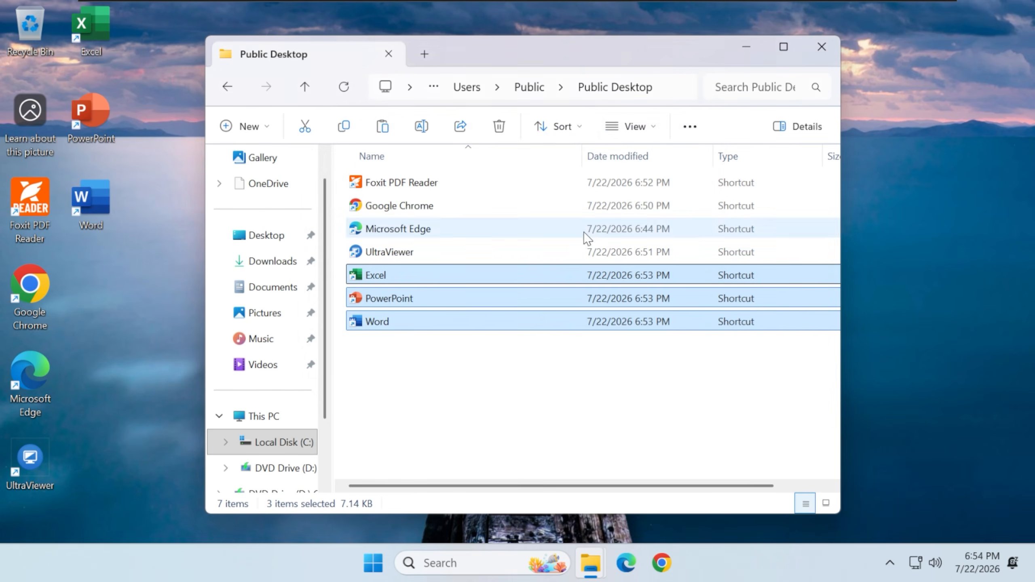
{"action": "left_click", "coordinate": [821, 47]}
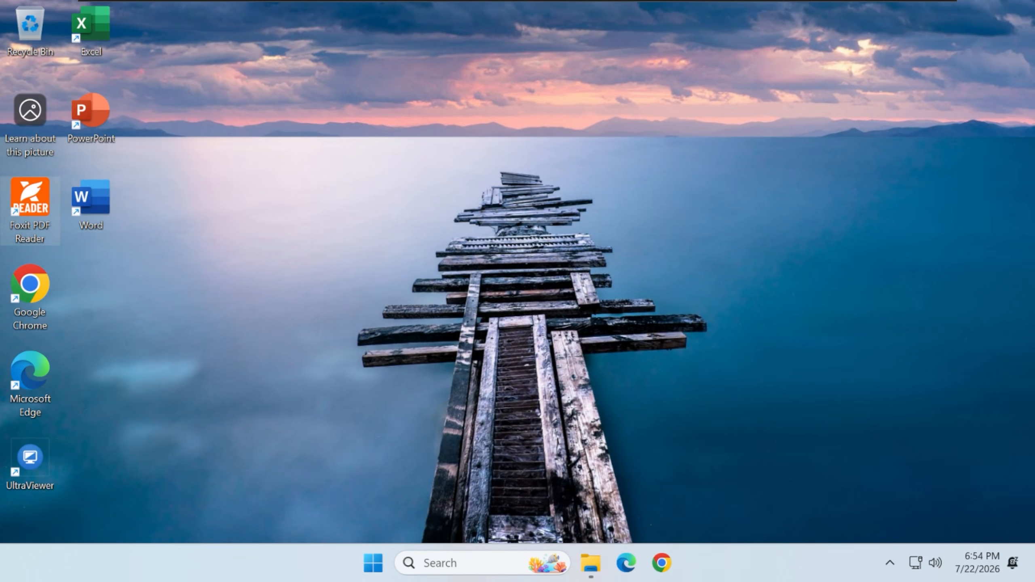
{"action": "right_click", "coordinate": [174, 170]}
{"action": "left_click", "coordinate": [347, 272]}
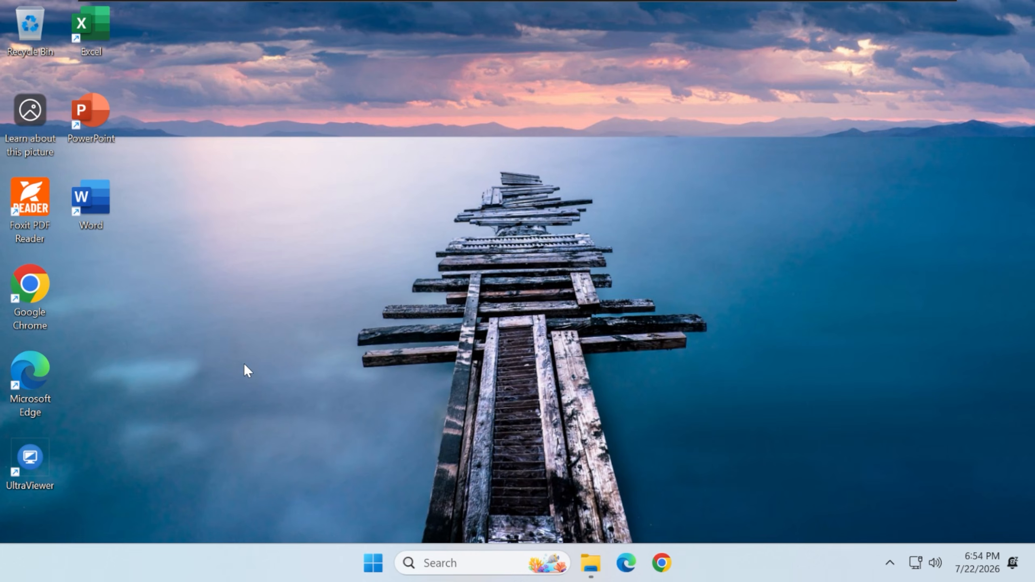
- Permanently delete the inetpub, PerfLogs and Recovery folders from Local Disk (C:)
{"action": "left_click", "coordinate": [589, 563]}
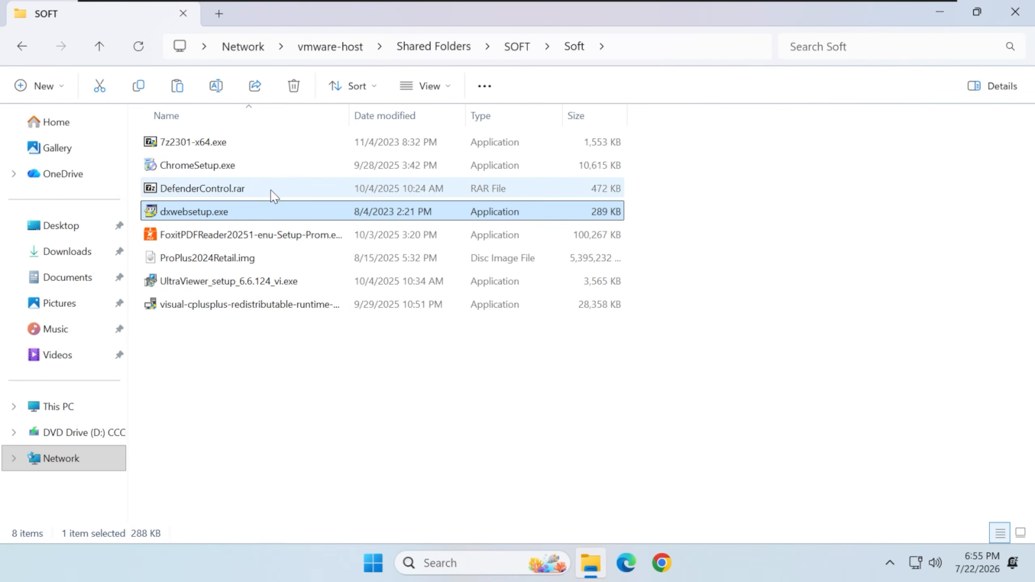
{"action": "left_click", "coordinate": [81, 407]}
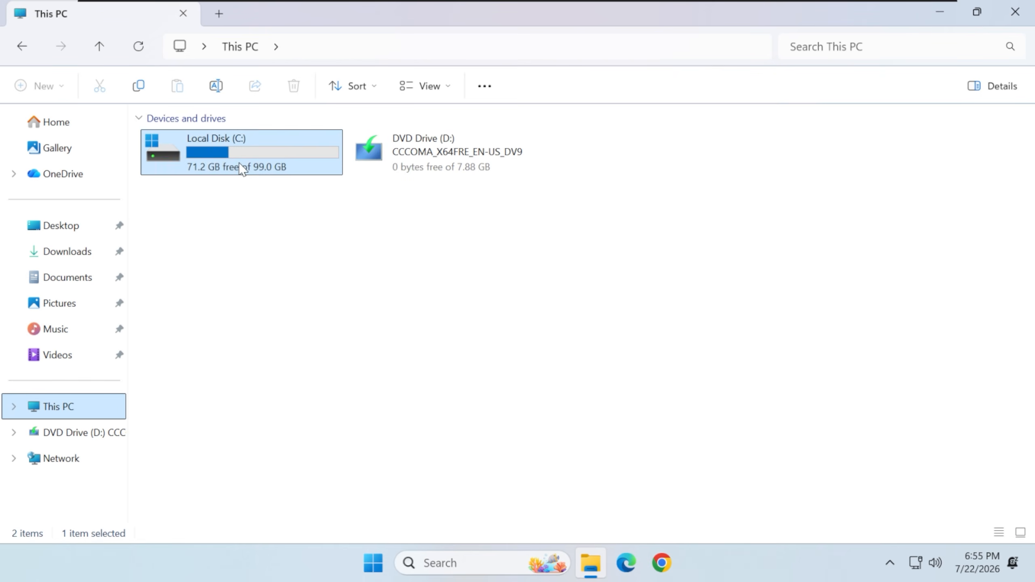
{"action": "double_click", "coordinate": [243, 163]}
{"action": "left_click", "coordinate": [221, 162]}
{"action": "left_click", "coordinate": [237, 147], "text": "ctrl"}
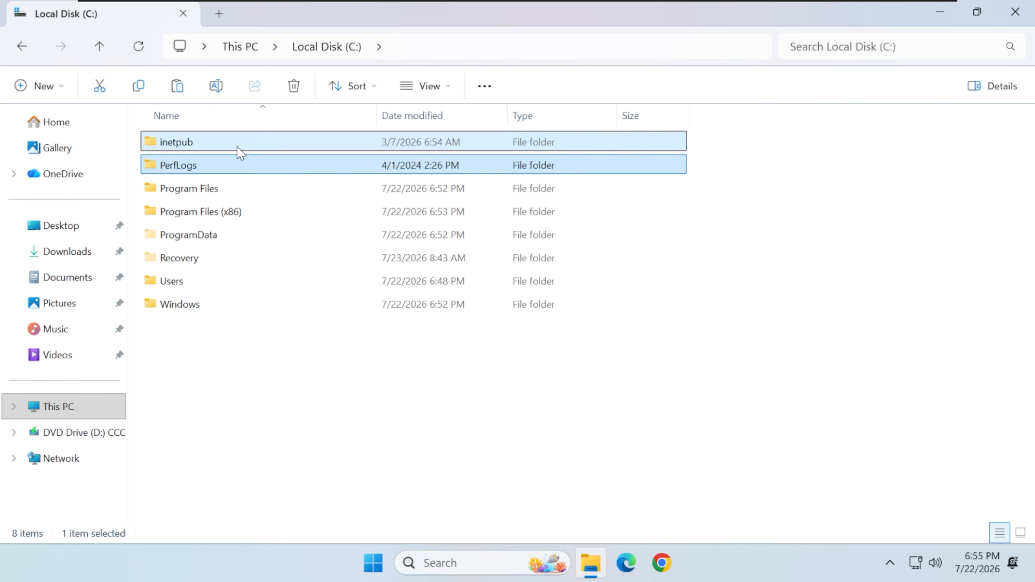
{"action": "left_click", "coordinate": [238, 257], "text": "ctrl"}
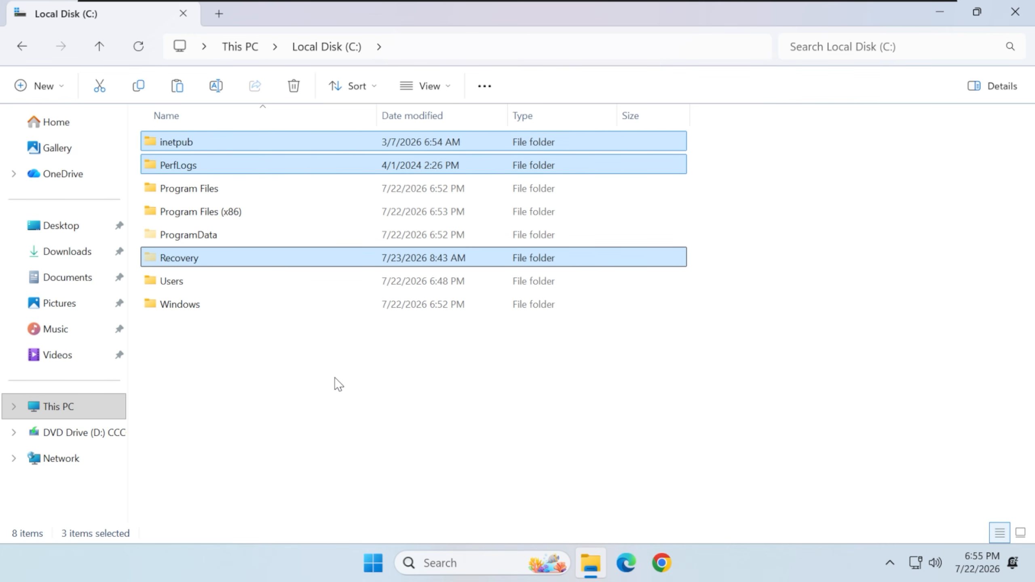
{"action": "key", "text": "shift+Delete"}
{"action": "key", "text": "Return"}
{"action": "key", "text": "Return"}
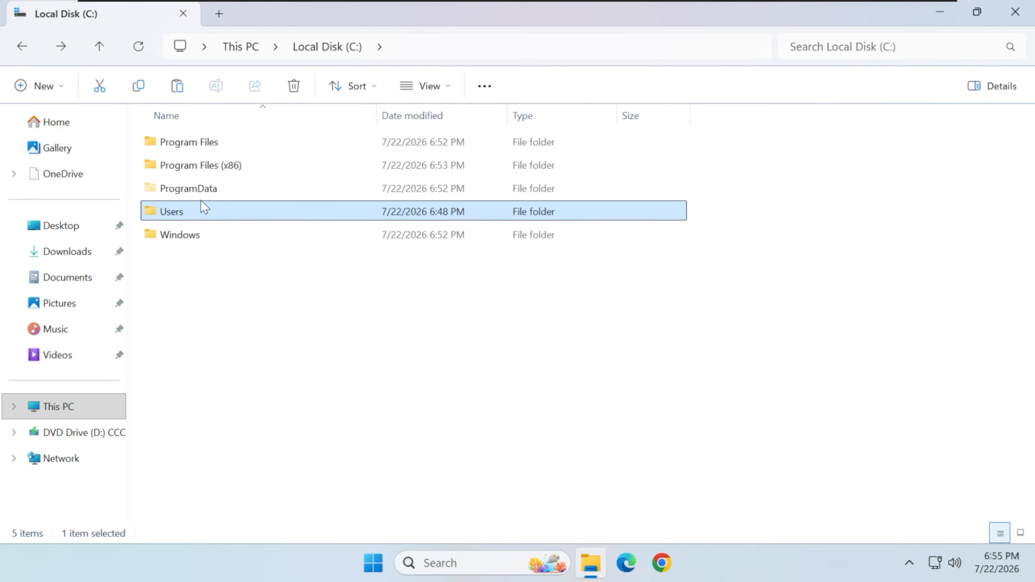
- Open the folder C:\Windows\System32\Sysprep
{"action": "double_click", "coordinate": [181, 242]}
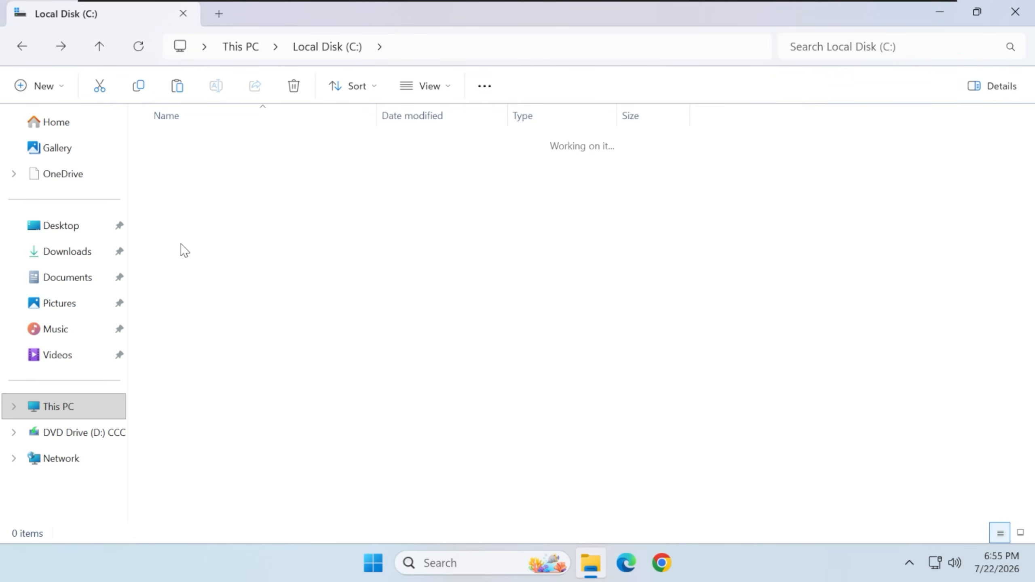
{"action": "left_click", "coordinate": [198, 234]}
{"action": "key", "text": "s"}
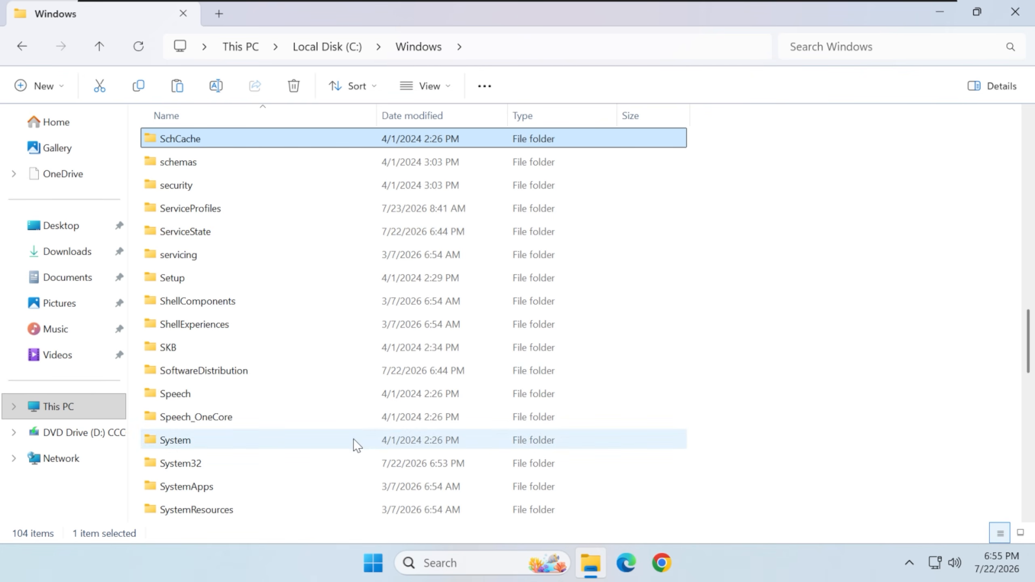
{"action": "double_click", "coordinate": [256, 463]}
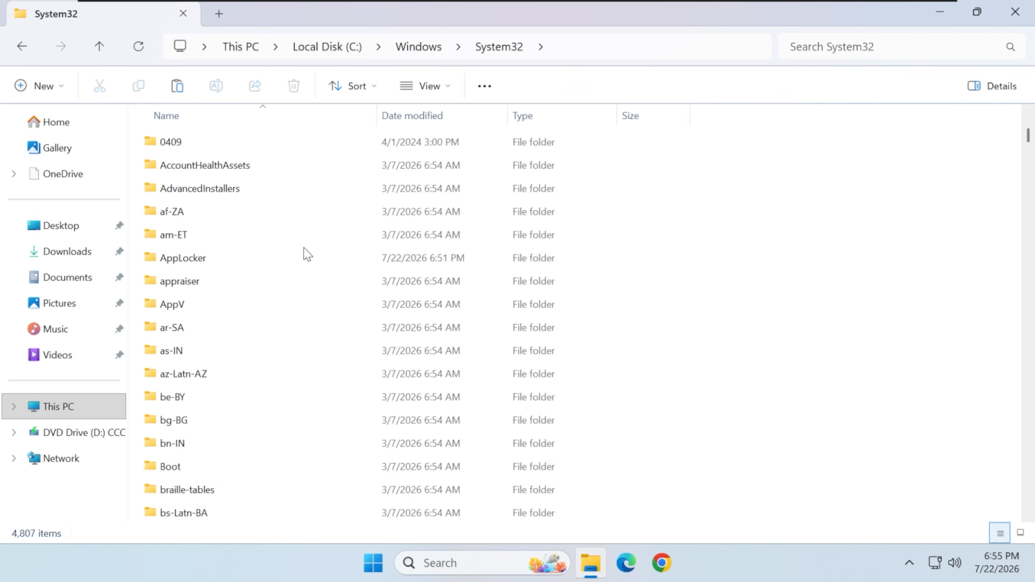
{"action": "key", "text": "s"}
{"action": "scroll", "coordinate": [246, 290], "scroll_direction": "down", "scroll_amount": 2}
{"action": "left_click", "coordinate": [246, 288]}
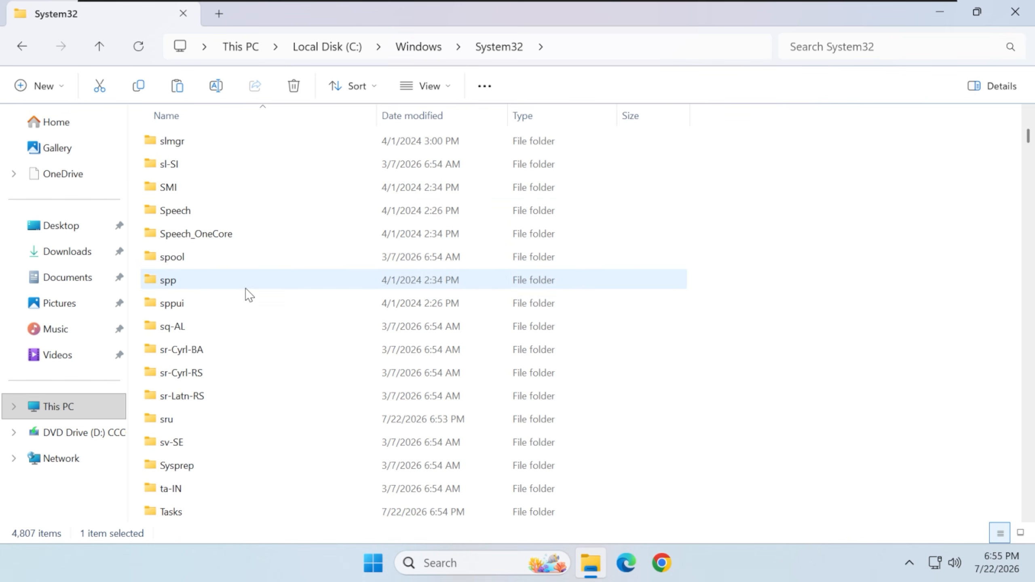
{"action": "left_click", "coordinate": [184, 468]}
{"action": "double_click", "coordinate": [193, 461]}
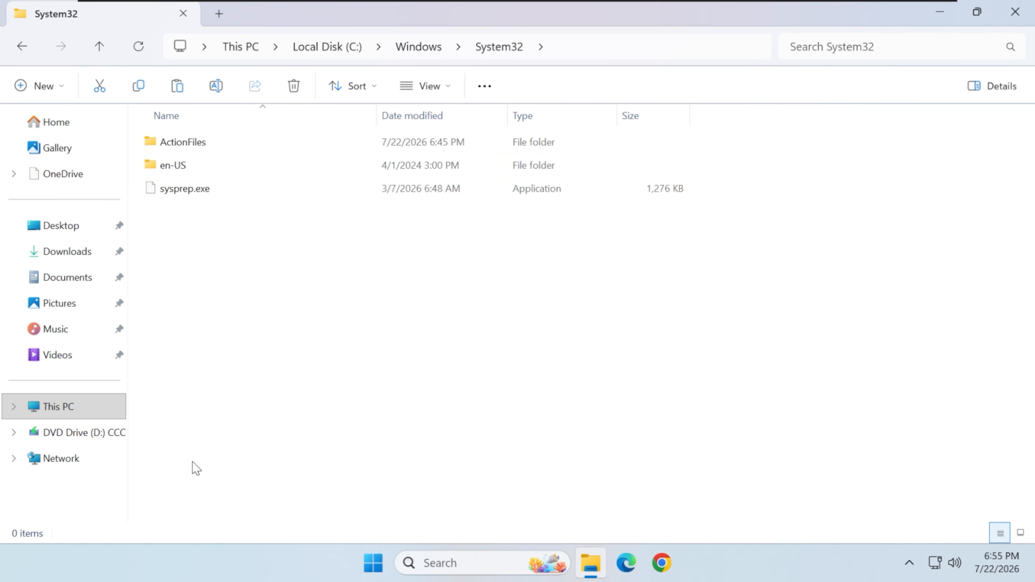
- Run sysprep.exe with the cleanup action Enter System Audit Mode and the shutdown option Reboot
{"action": "double_click", "coordinate": [208, 189]}
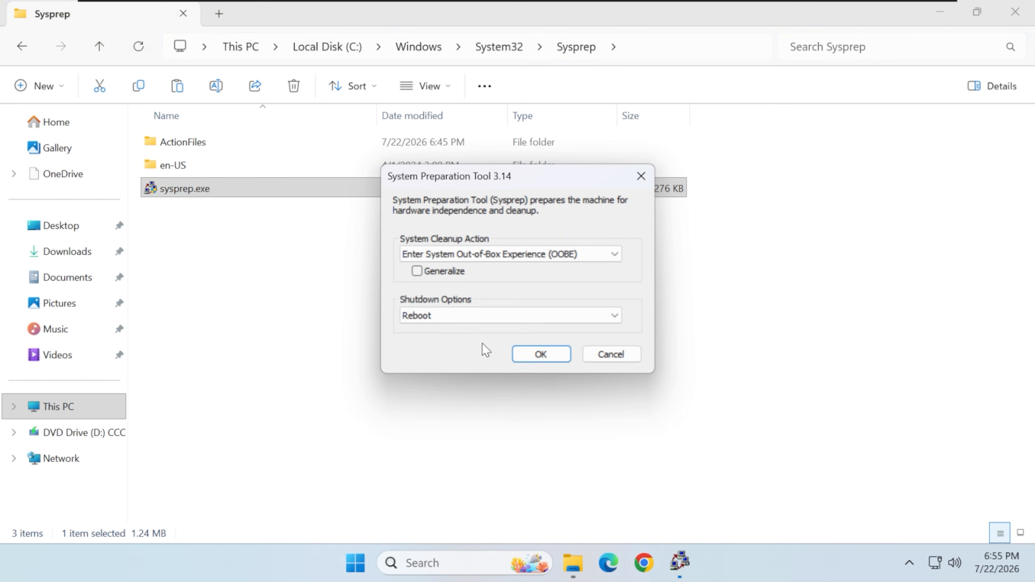
{"action": "left_click", "coordinate": [483, 254]}
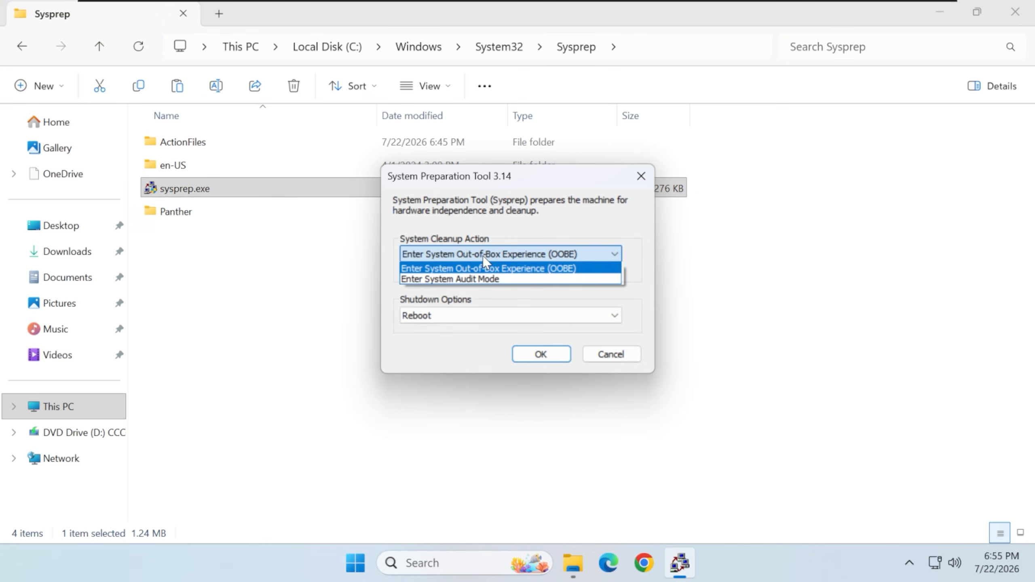
{"action": "left_click", "coordinate": [483, 280]}
{"action": "left_click", "coordinate": [537, 353]}
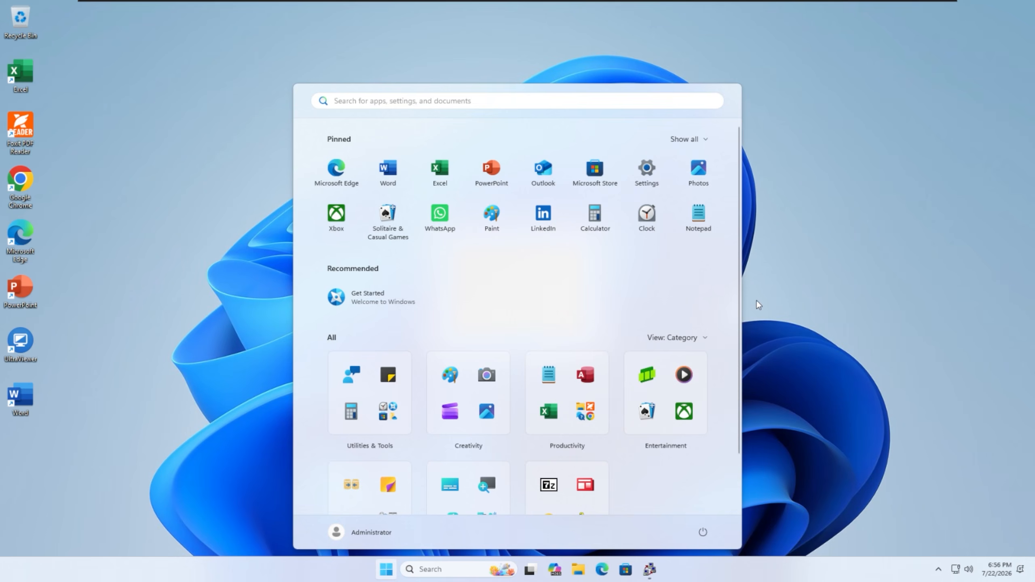
- Set the display scale to 150%, close the display settings and refresh the desktop
{"action": "left_click", "coordinate": [774, 309]}
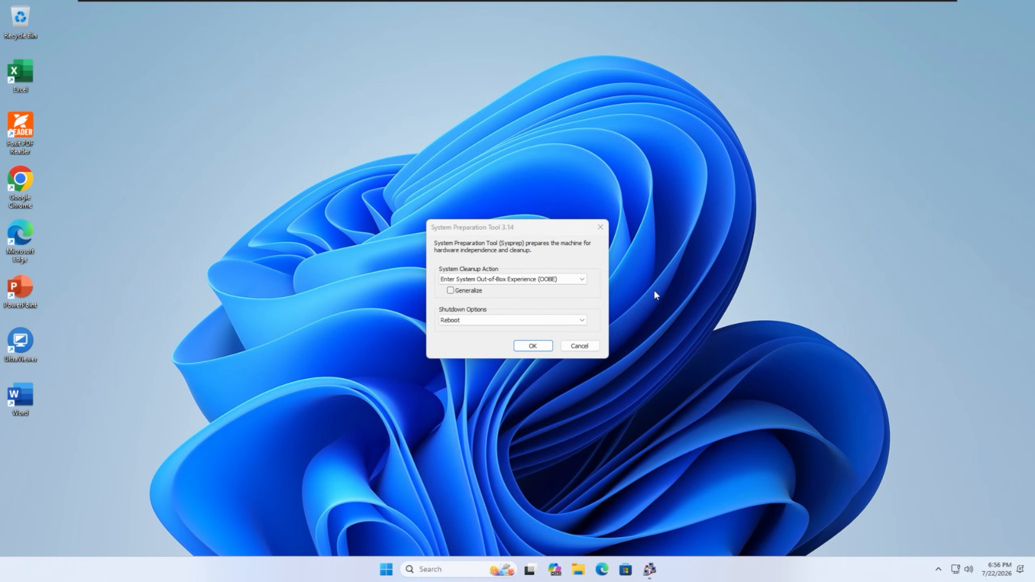
{"action": "right_click", "coordinate": [782, 303]}
{"action": "left_click", "coordinate": [827, 409]}
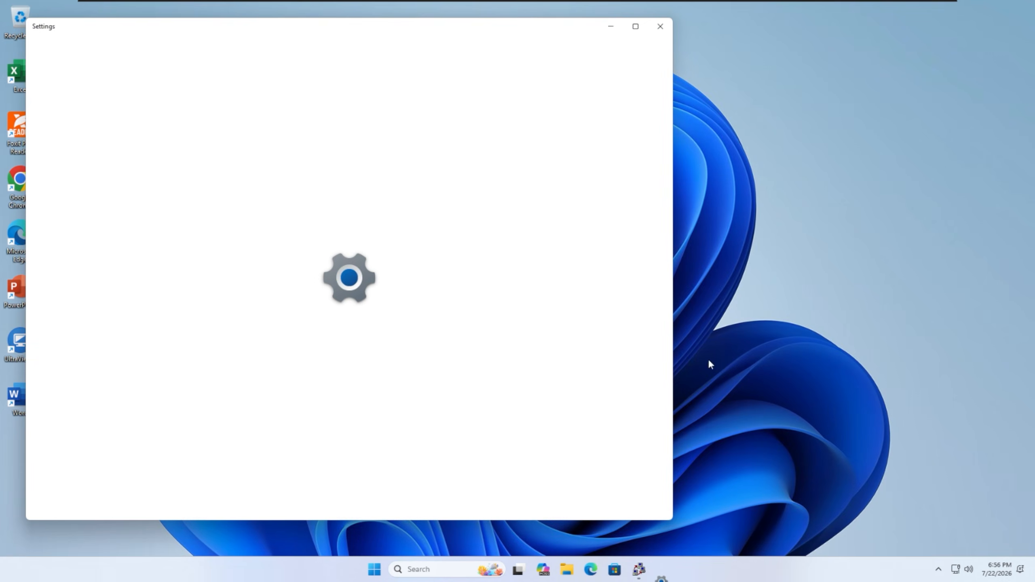
{"action": "left_click", "coordinate": [578, 258]}
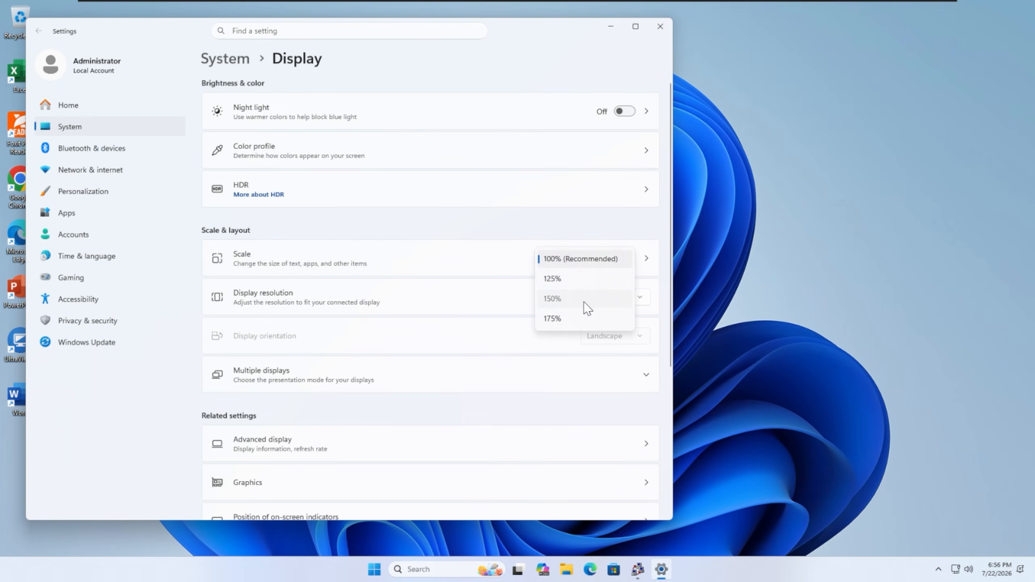
{"action": "left_click", "coordinate": [584, 299]}
{"action": "left_click", "coordinate": [903, 5]}
{"action": "right_click", "coordinate": [265, 128]}
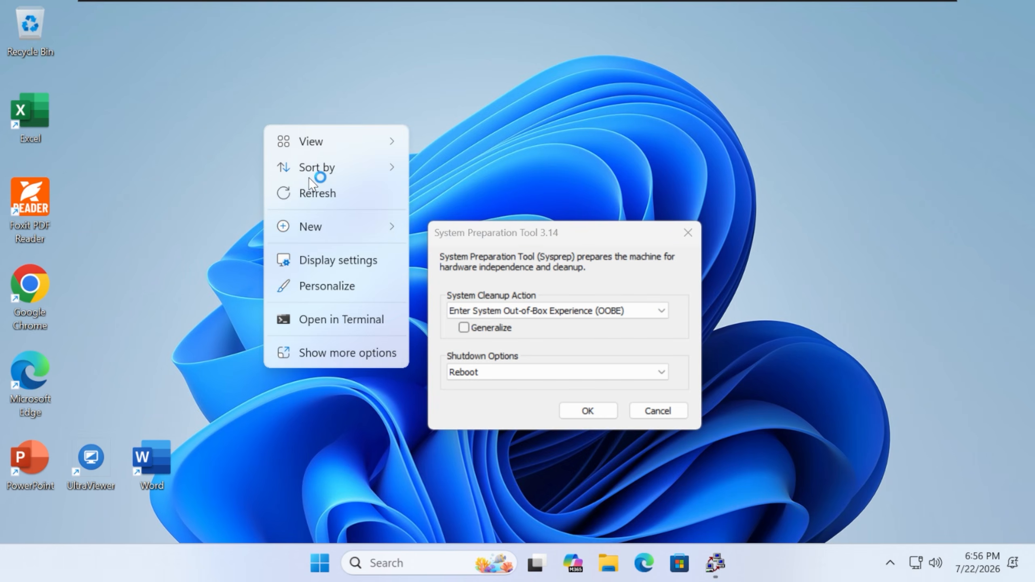
{"action": "left_click", "coordinate": [311, 193]}
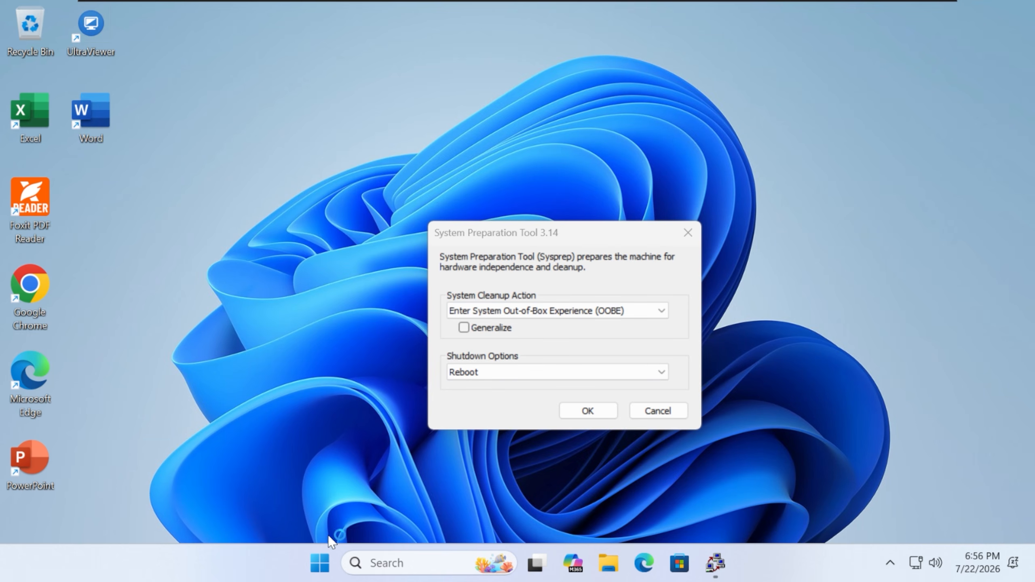
- Open Control Panel and go through User Accounts to the list for managing another account
{"action": "left_click", "coordinate": [320, 562]}
{"action": "type", "text": "control panel"}
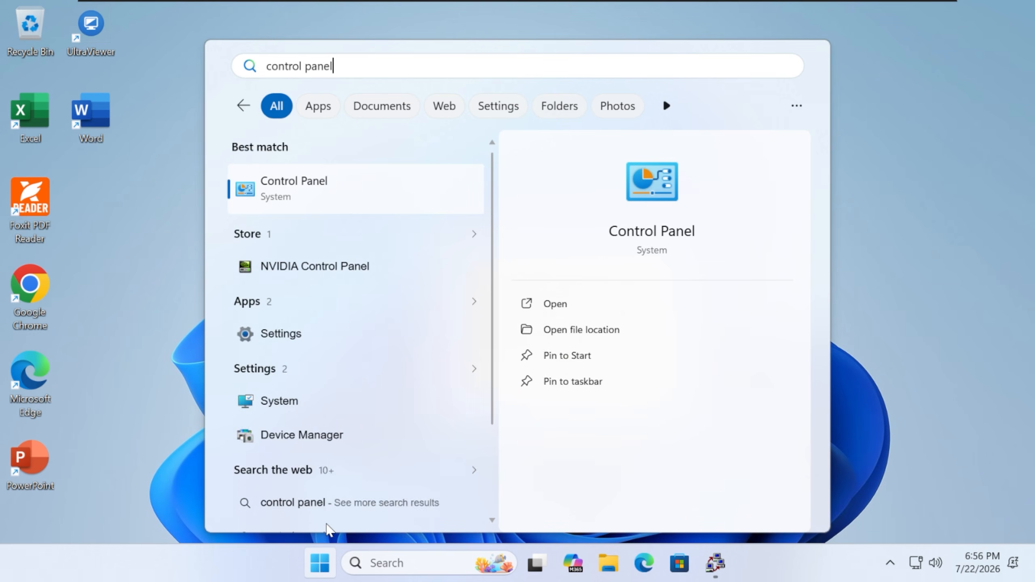
{"action": "key", "text": "Return"}
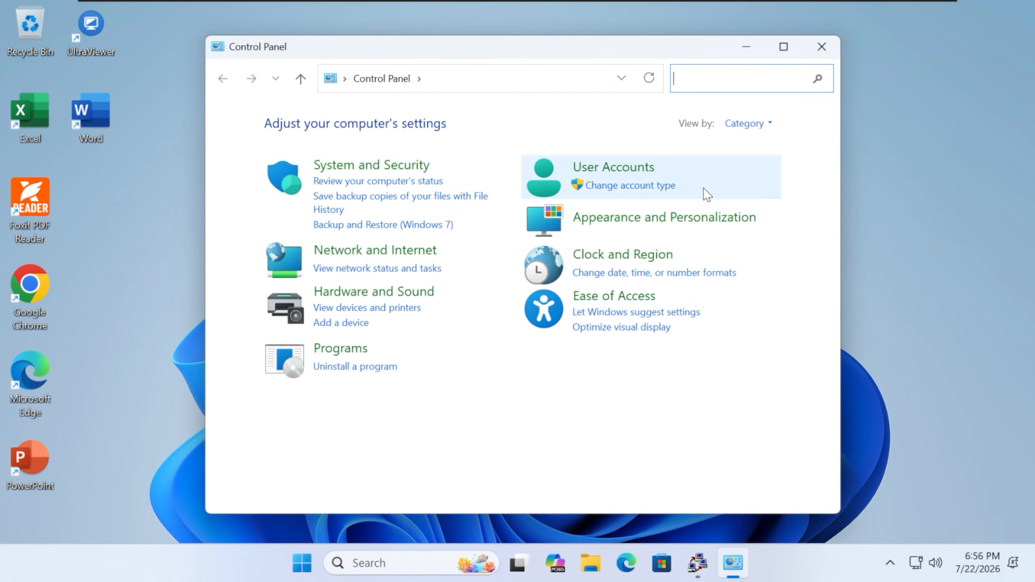
{"action": "left_click", "coordinate": [598, 166]}
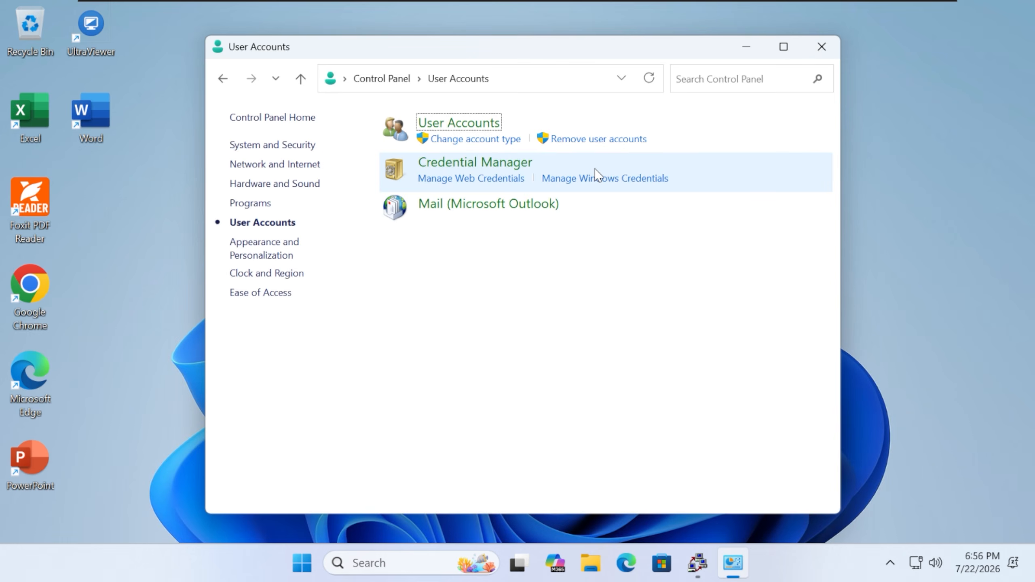
{"action": "left_click", "coordinate": [471, 131]}
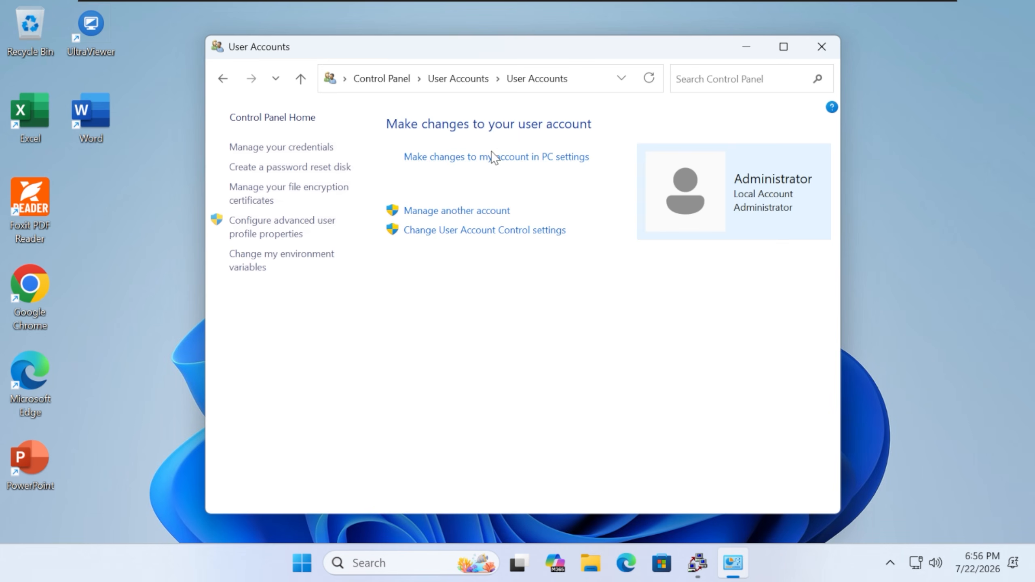
{"action": "left_click", "coordinate": [477, 214]}
- Delete the VM local account together with its files and close Control Panel
{"action": "left_click", "coordinate": [608, 176]}
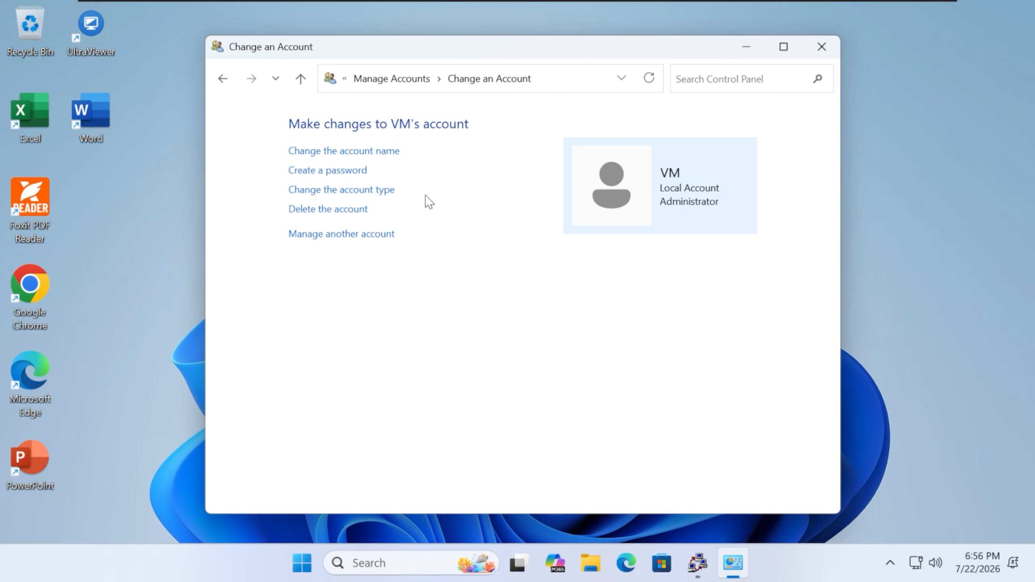
{"action": "left_click", "coordinate": [325, 209]}
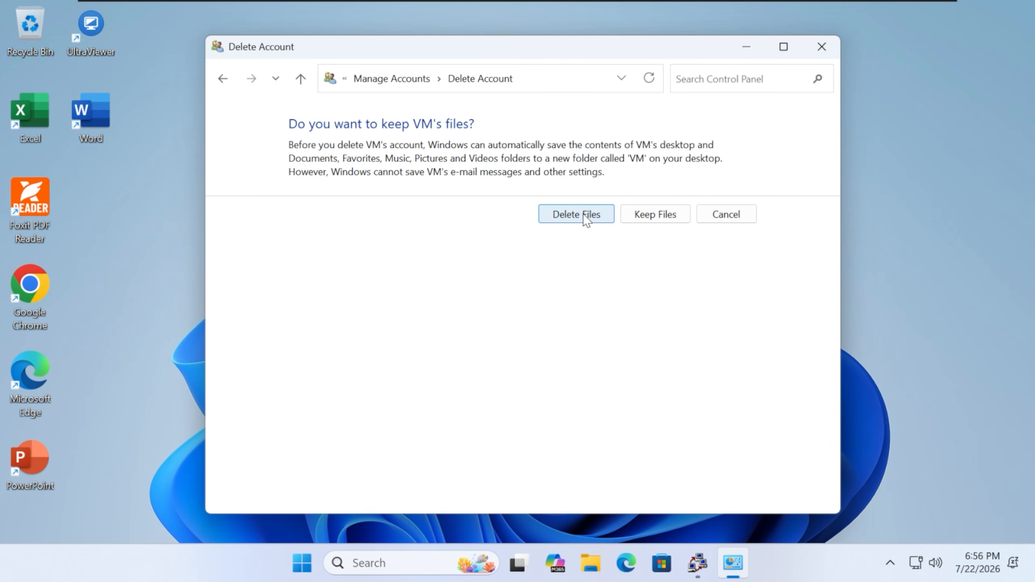
{"action": "left_click", "coordinate": [584, 216]}
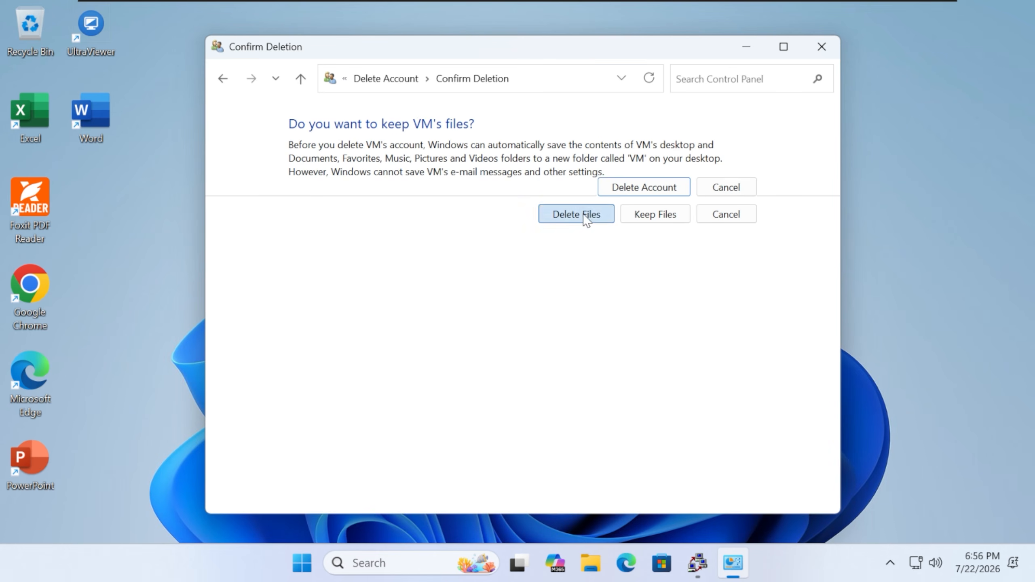
{"action": "left_click", "coordinate": [623, 190]}
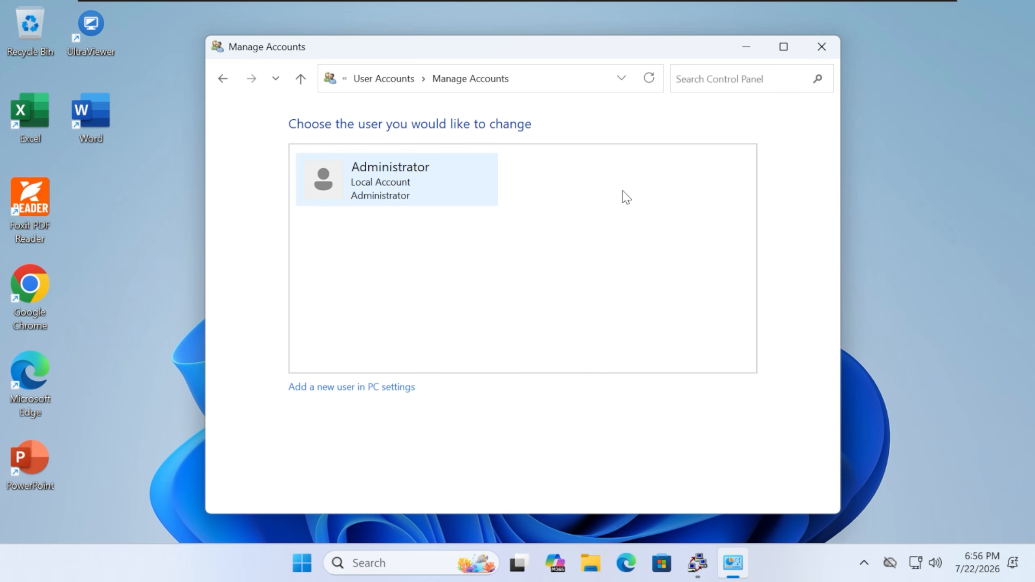
{"action": "left_click", "coordinate": [821, 48]}
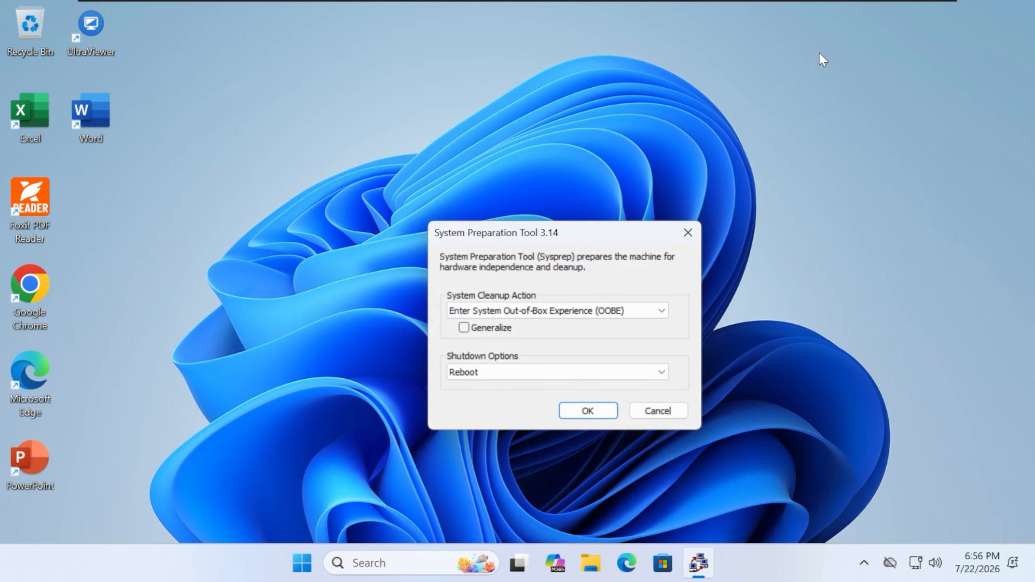
- Find VMware Tools among the installed apps and uninstall it, declining the immediate restart
{"action": "right_click", "coordinate": [310, 565]}
{"action": "left_click", "coordinate": [264, 115]}
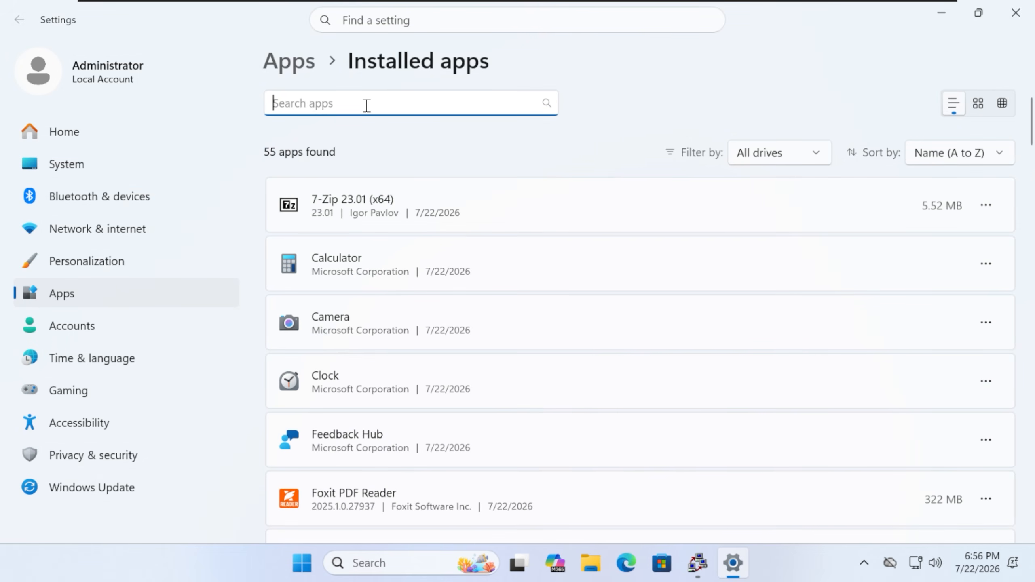
{"action": "type", "text": "vmwa"}
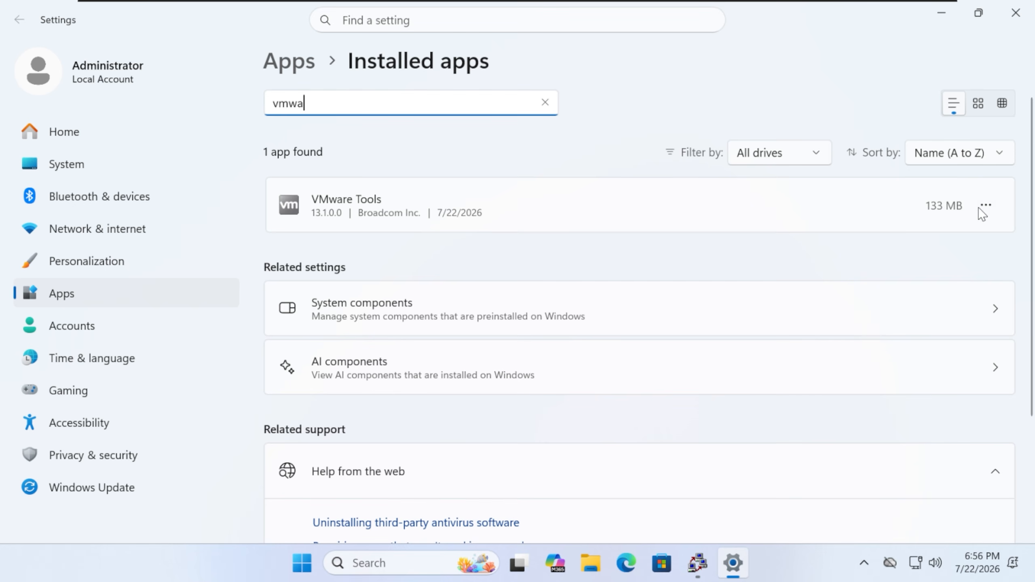
{"action": "left_click", "coordinate": [981, 207]}
{"action": "left_click", "coordinate": [924, 266]}
{"action": "left_click", "coordinate": [951, 290]}
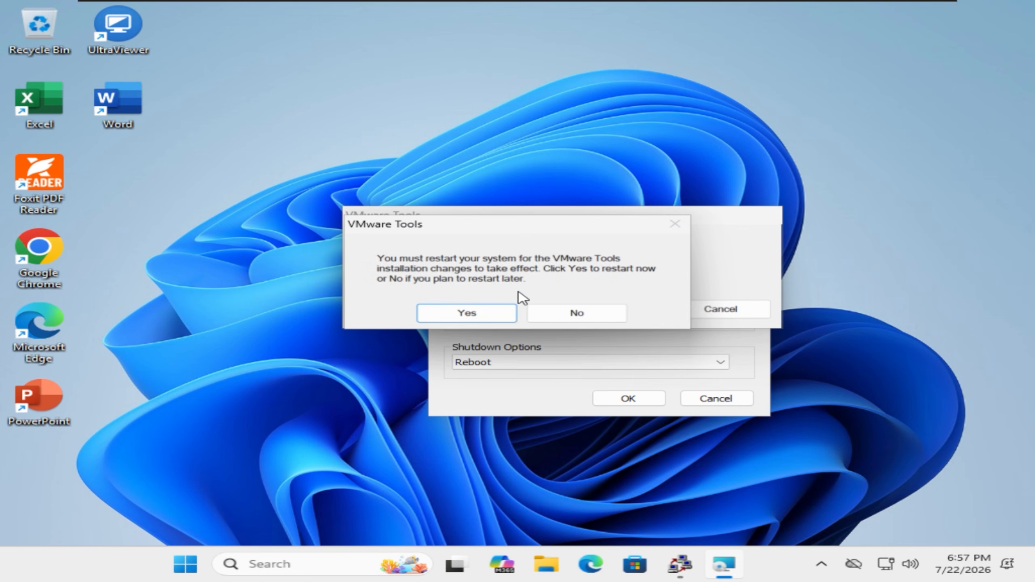
{"action": "left_click", "coordinate": [587, 316]}
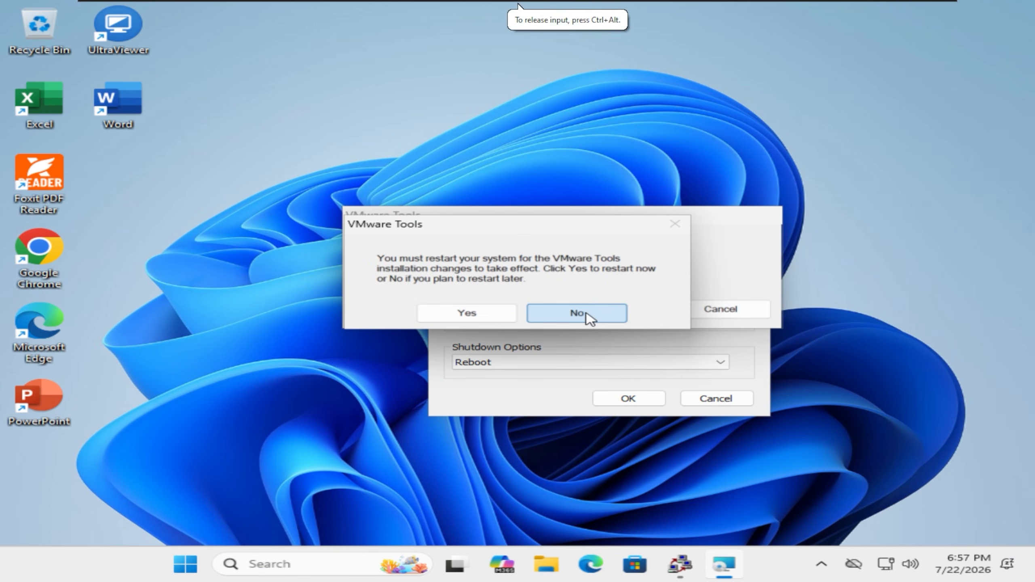
- Move the System Preparation Tool window to the centre of the desktop
{"action": "right_click", "coordinate": [225, 244]}
{"action": "left_click", "coordinate": [235, 254]}
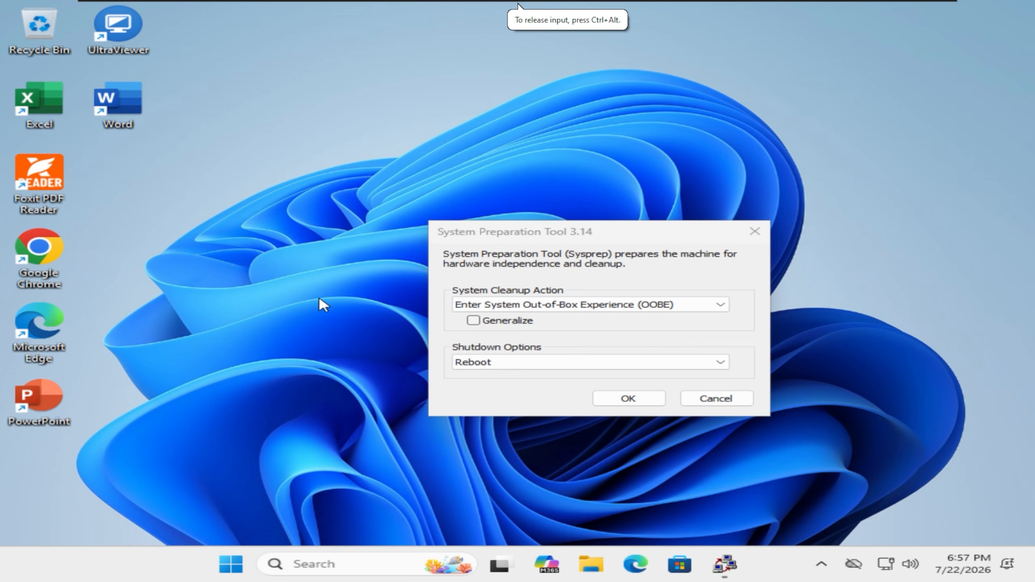
{"action": "left_click_drag", "start_coordinate": [615, 234], "coordinate": [534, 184]}
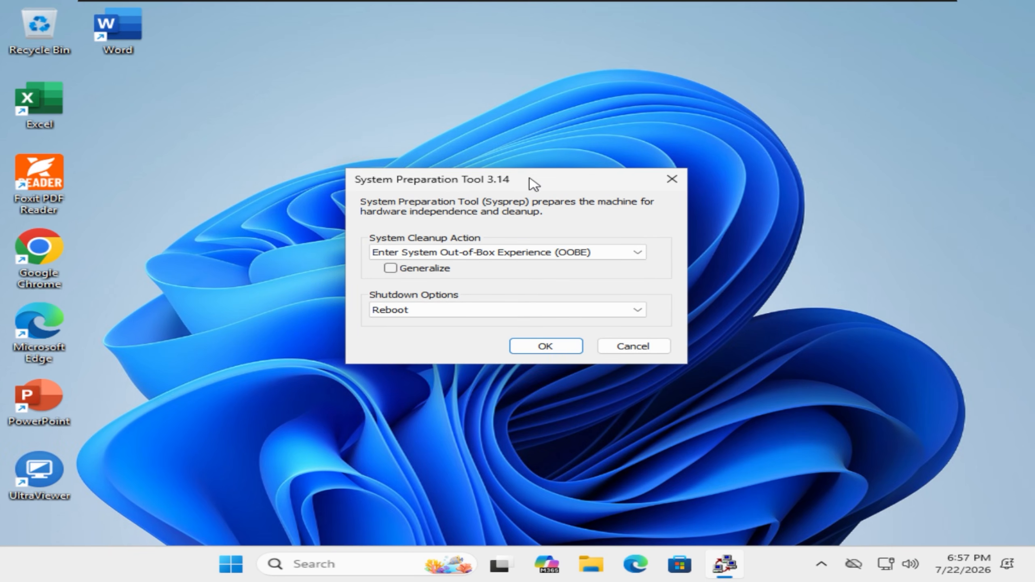
- Shrink the C: volume in Disk Management to free 29.30 GB of unallocated space
{"action": "right_click", "coordinate": [236, 564]}
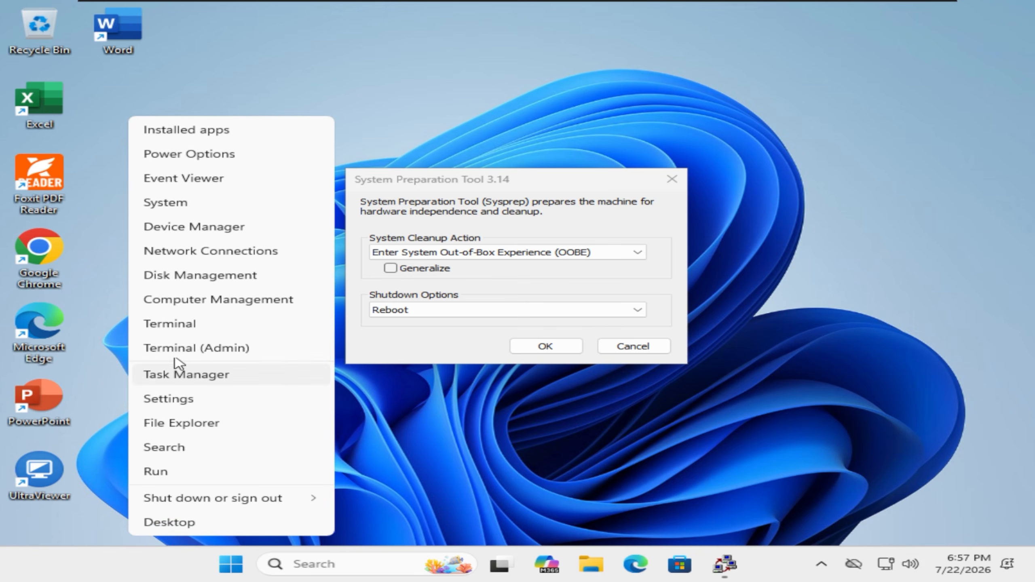
{"action": "left_click", "coordinate": [190, 286]}
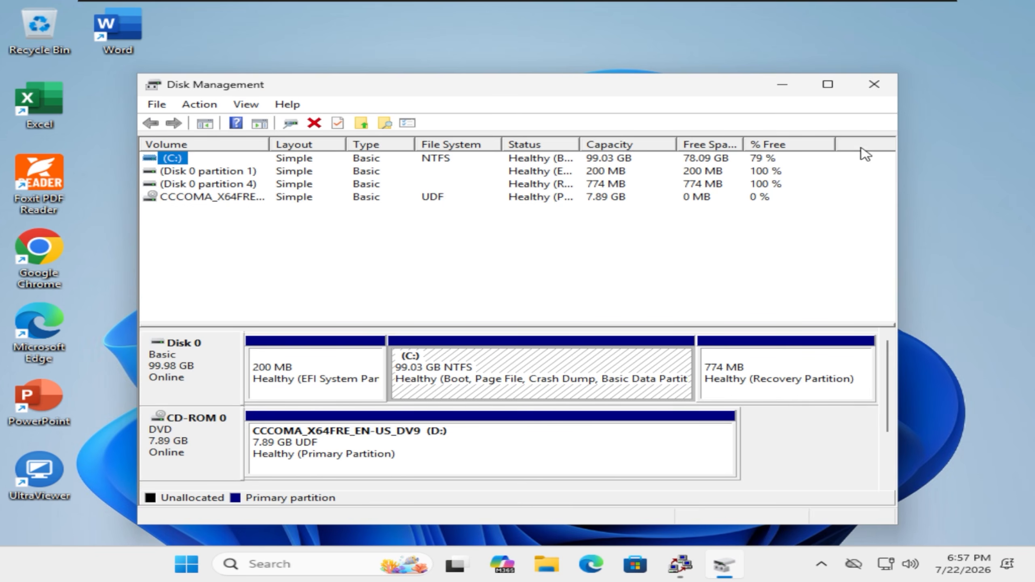
{"action": "left_click", "coordinate": [832, 94]}
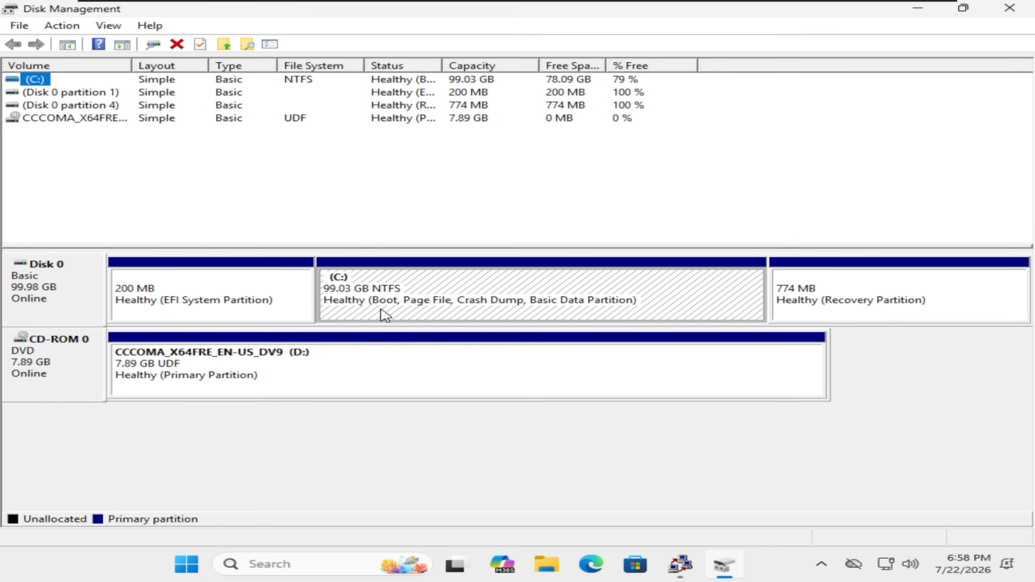
{"action": "right_click", "coordinate": [500, 290]}
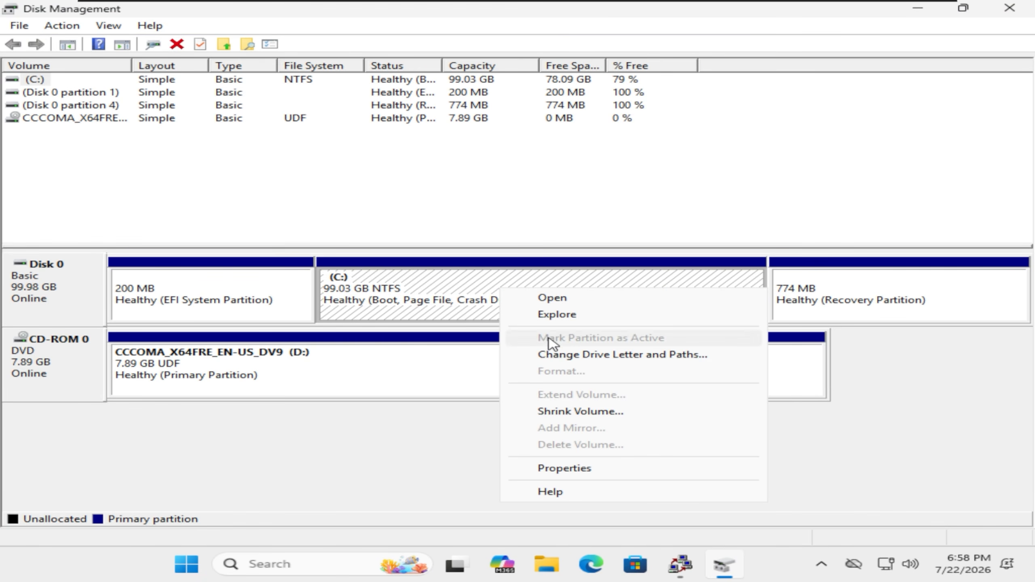
{"action": "left_click", "coordinate": [572, 413]}
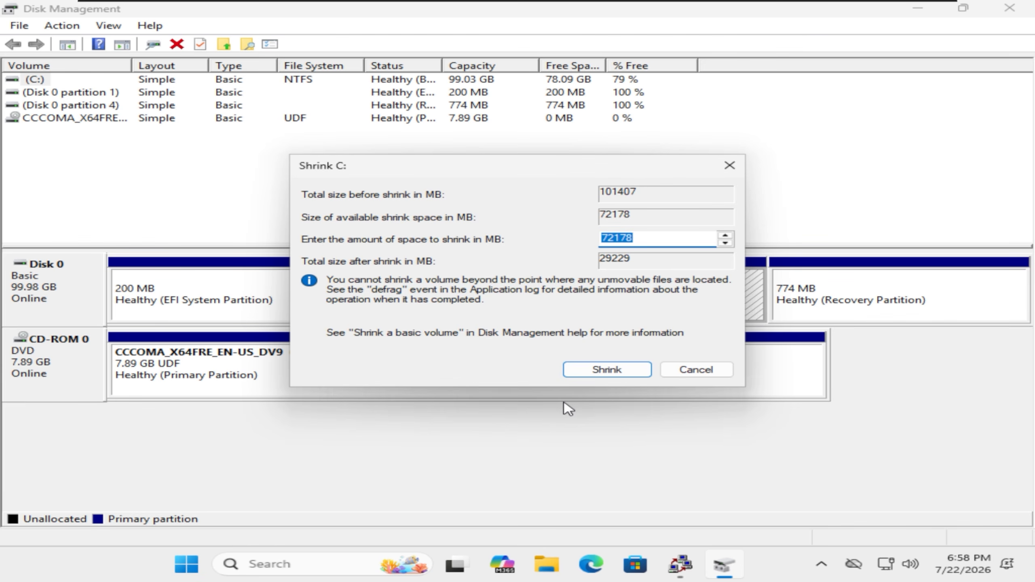
{"action": "key", "text": "Return"}
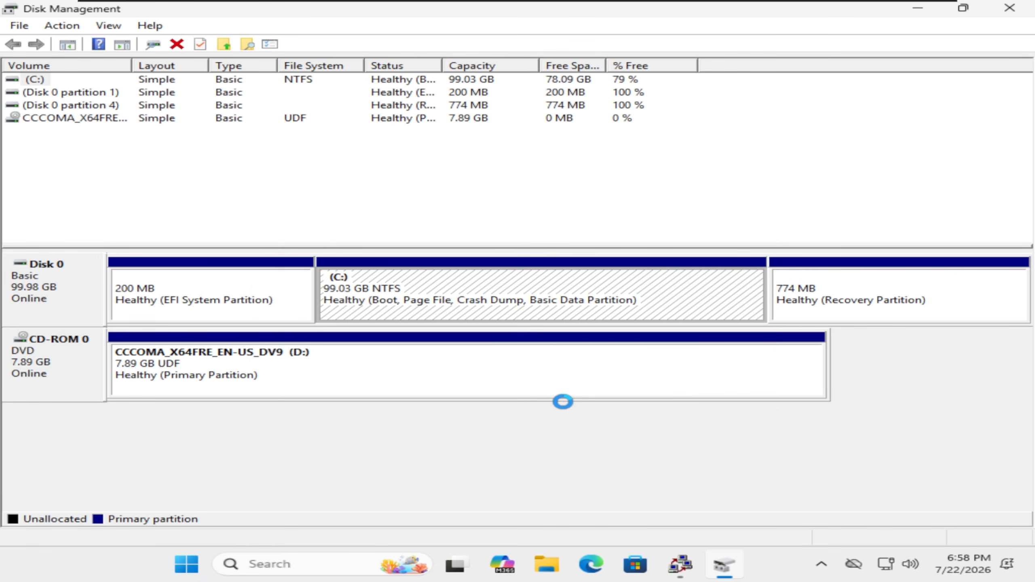
- Set up a new simple volume over the whole unallocated space on Disk 0 with drive letter E
{"action": "right_click", "coordinate": [629, 286]}
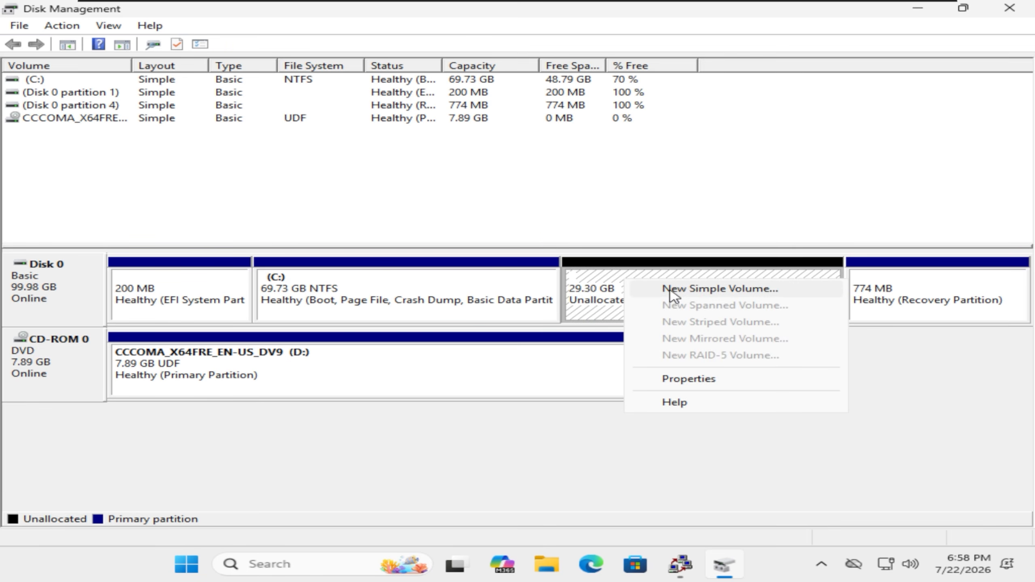
{"action": "left_click", "coordinate": [672, 292]}
{"action": "left_click", "coordinate": [373, 352]}
{"action": "left_click", "coordinate": [371, 349]}
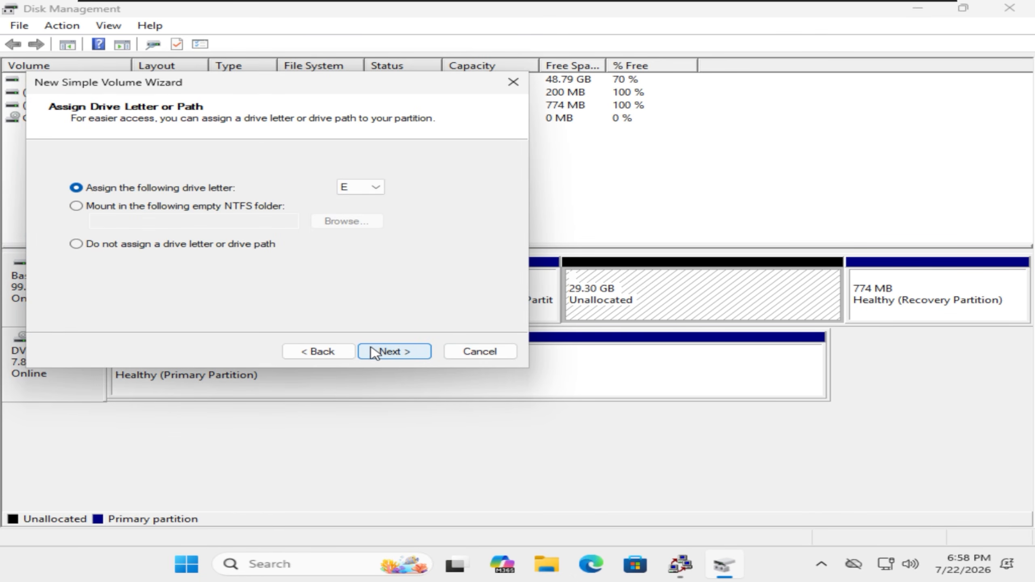
{"action": "left_click", "coordinate": [367, 190]}
{"action": "left_click", "coordinate": [368, 190]}
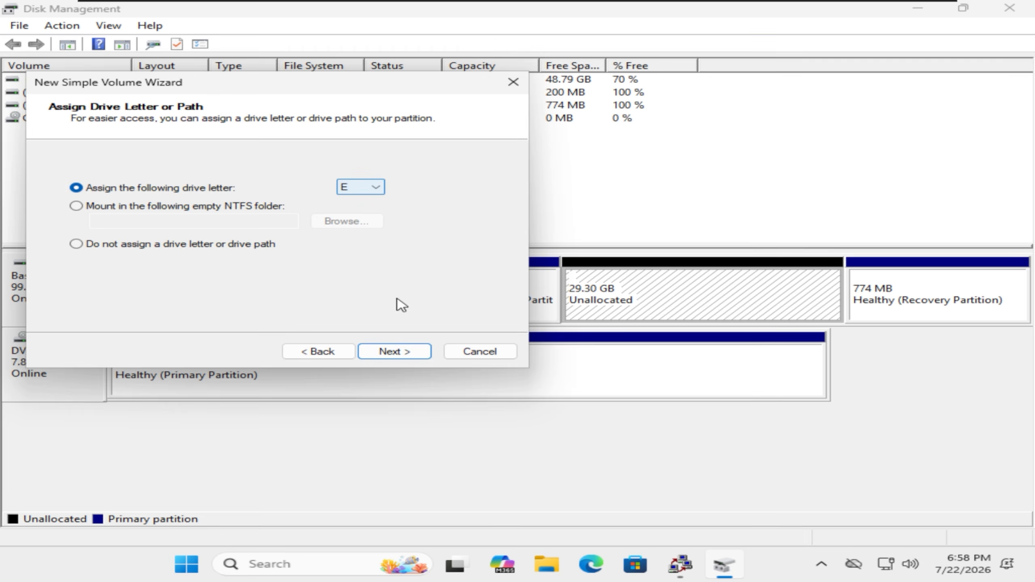
- Quick-format the new volume as NTFS with the label DATA, finish creating it and close Disk Management
{"action": "left_click", "coordinate": [403, 355]}
{"action": "left_click_drag", "start_coordinate": [340, 259], "coordinate": [93, 240]}
{"action": "type", "text": "DATA"}
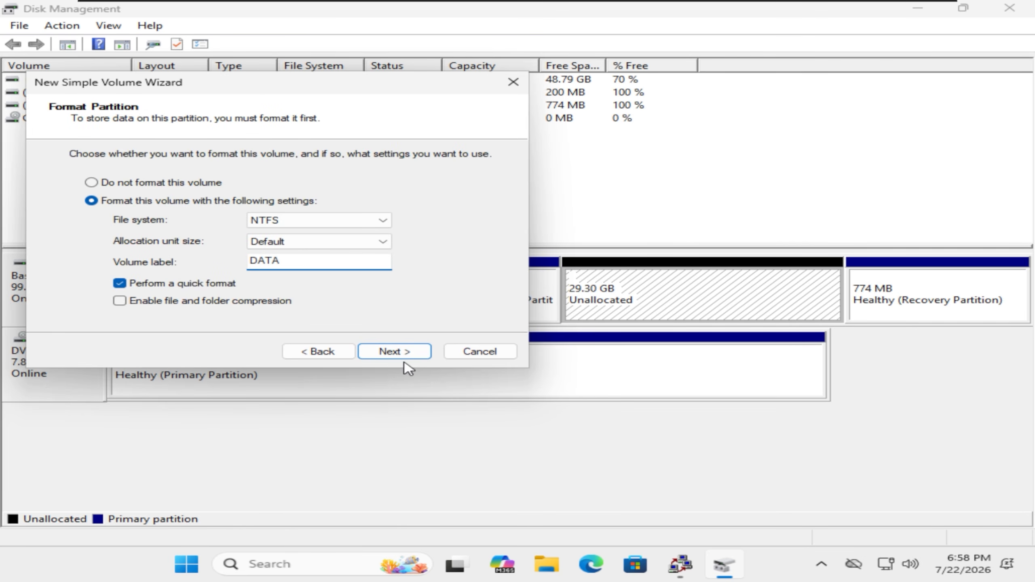
{"action": "left_click", "coordinate": [403, 355]}
{"action": "left_click", "coordinate": [404, 355]}
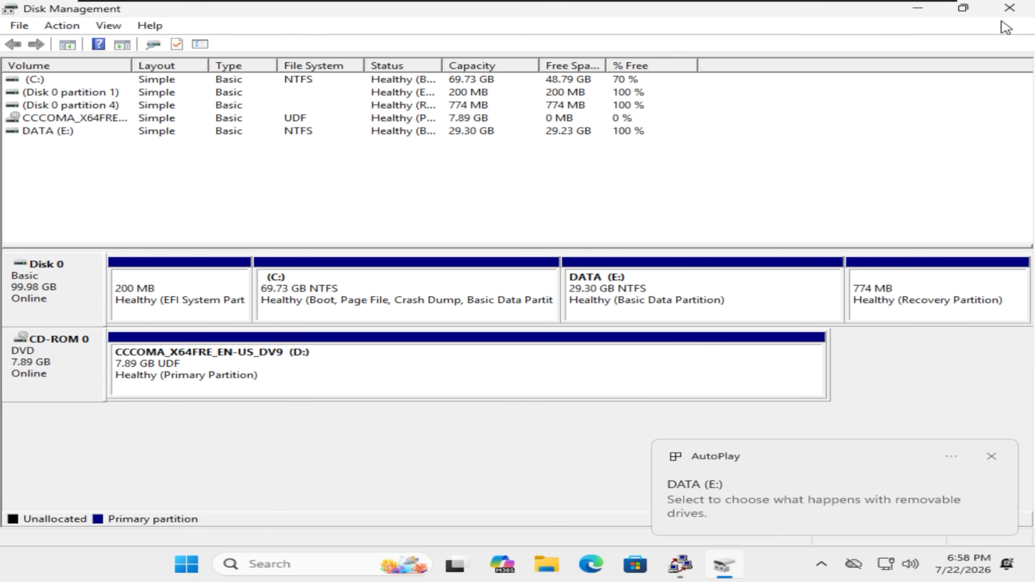
{"action": "left_click", "coordinate": [1008, 7]}
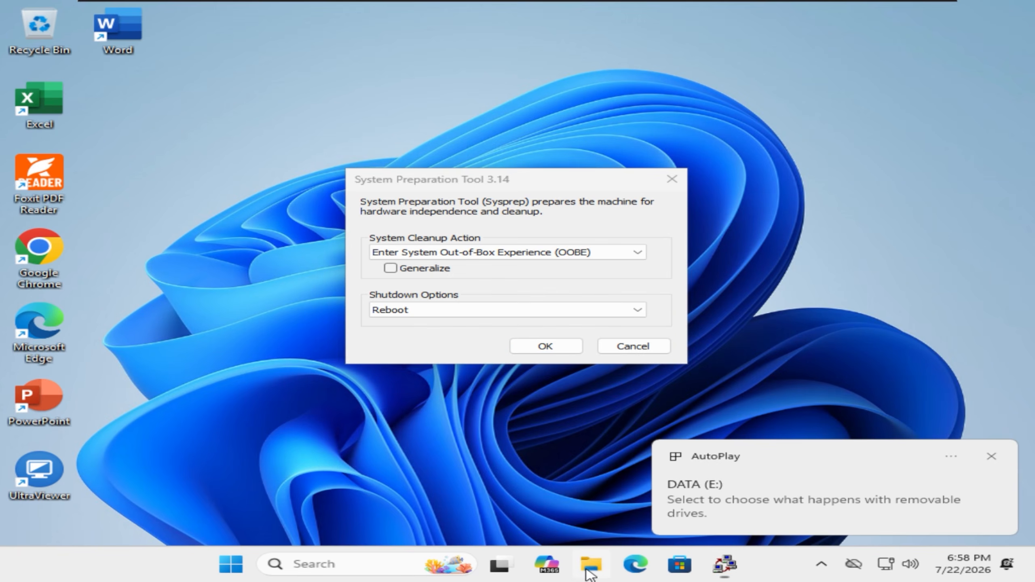
- Create a new text document named command in the root of the DATA (E:) drive
{"action": "left_click", "coordinate": [591, 564]}
{"action": "left_click", "coordinate": [241, 438]}
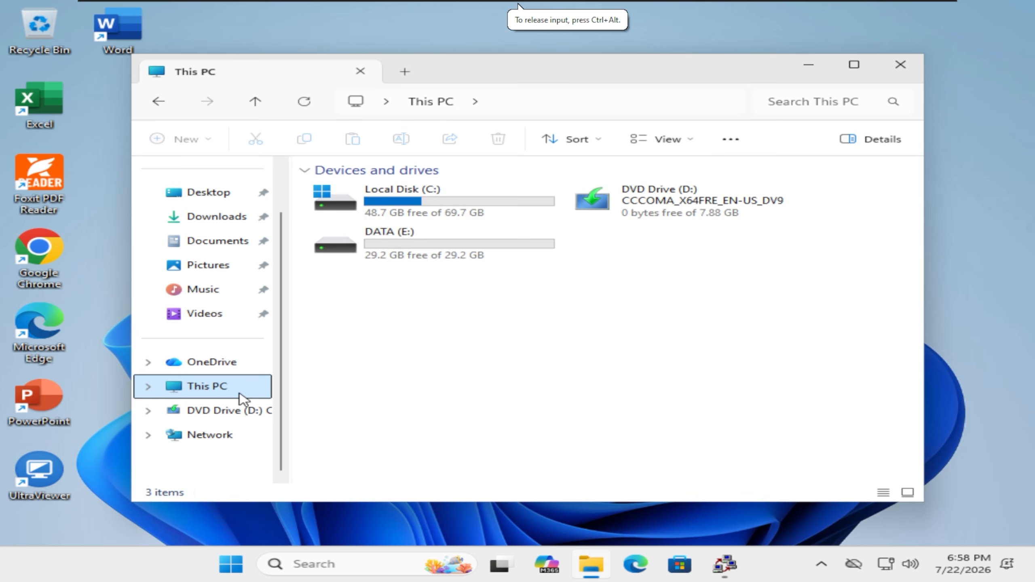
{"action": "left_click", "coordinate": [148, 386]}
{"action": "double_click", "coordinate": [427, 250]}
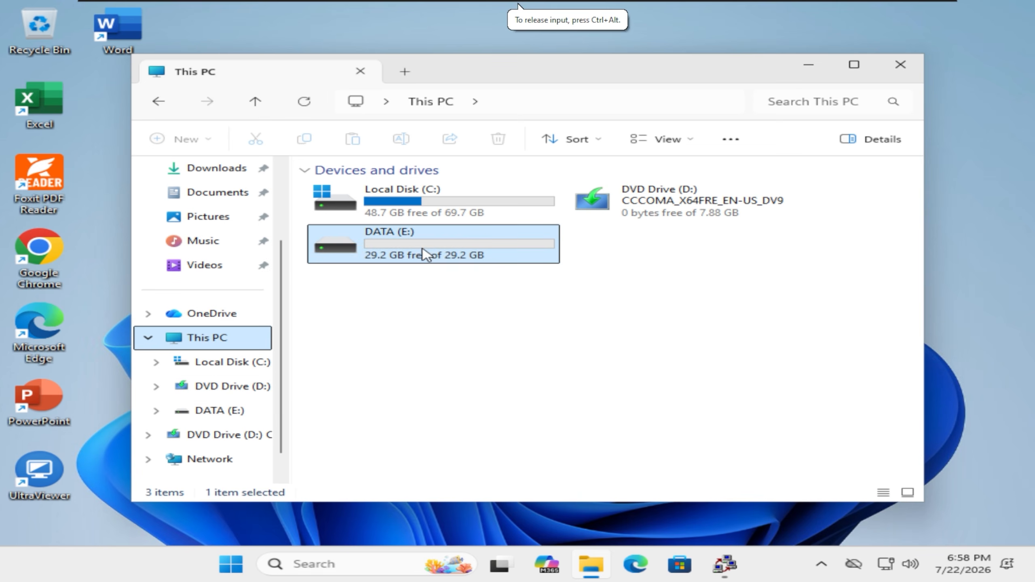
{"action": "right_click", "coordinate": [445, 274]}
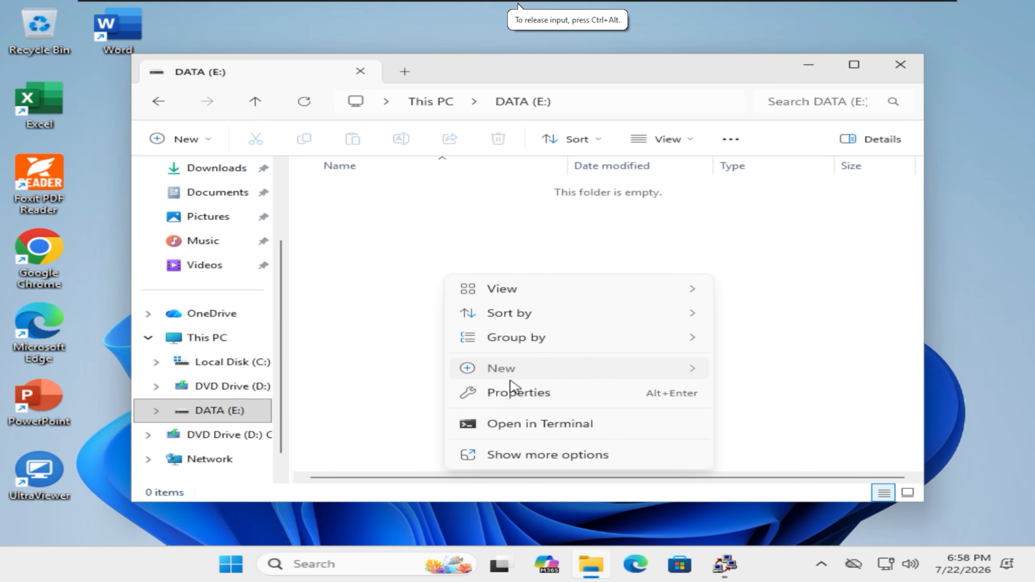
{"action": "mouse_move", "coordinate": [505, 369]}
{"action": "left_click", "coordinate": [795, 293]}
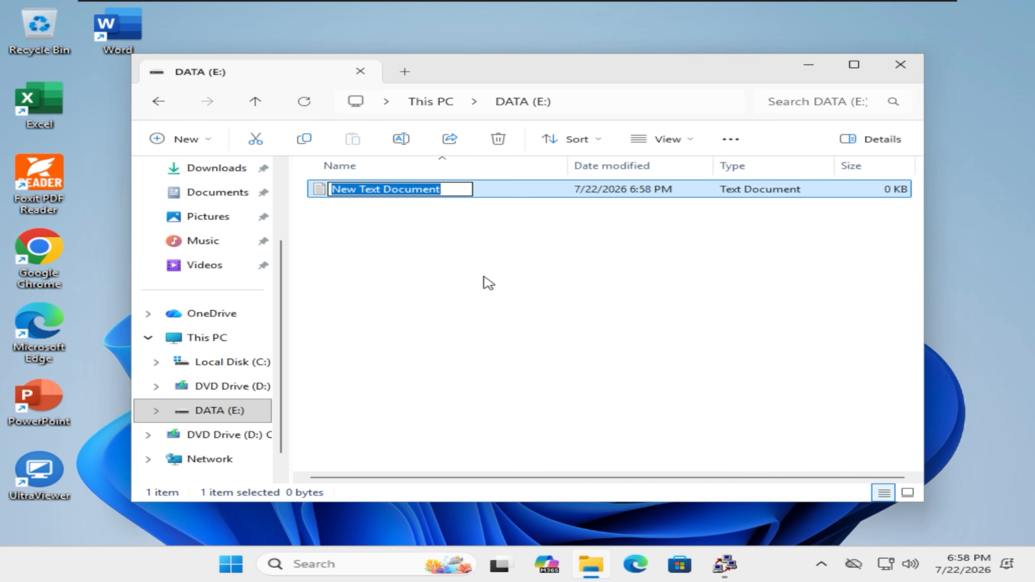
{"action": "type", "text": "command"}
{"action": "key", "text": "Return"}
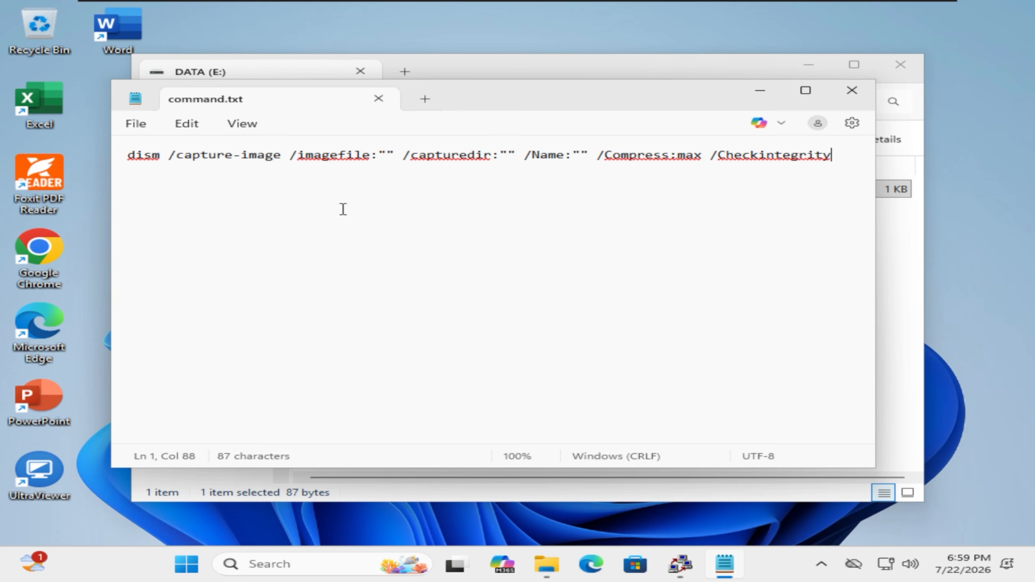
- Close the command.txt document and the File Explorer window showing the DATA (E:) drive
{"action": "left_click", "coordinate": [388, 101]}
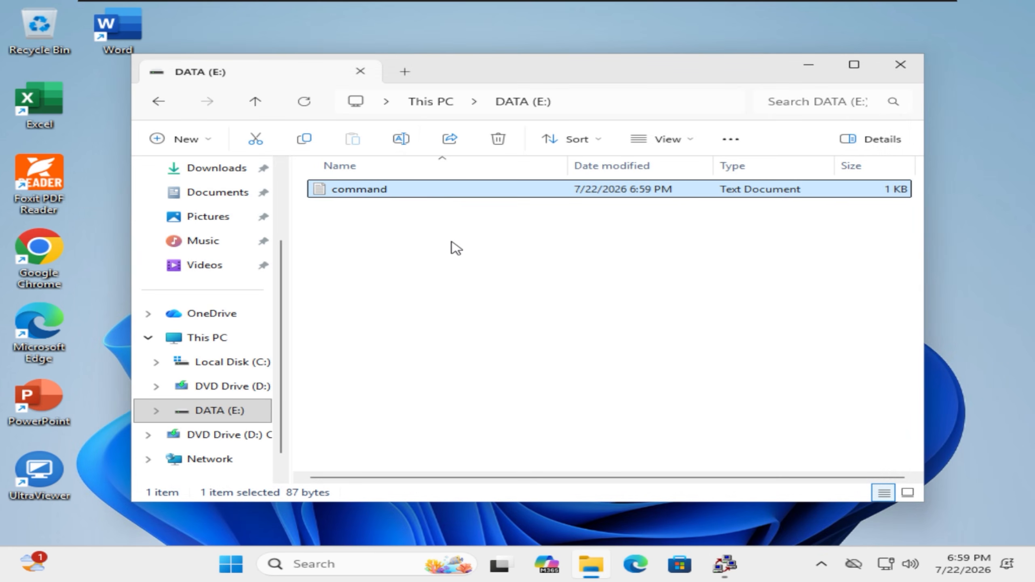
{"action": "left_click", "coordinate": [432, 227]}
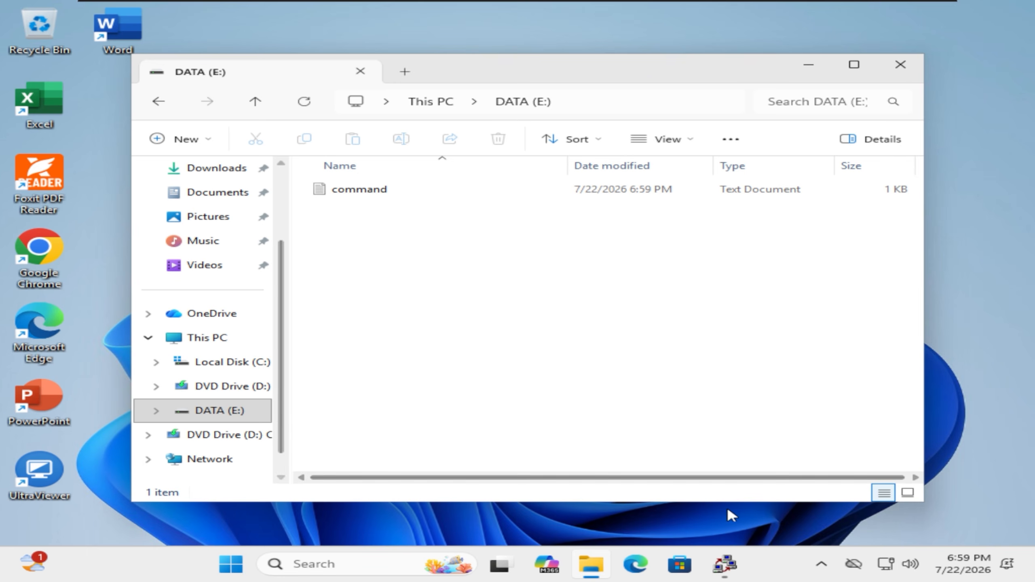
{"action": "left_click", "coordinate": [899, 73]}
{"action": "left_click", "coordinate": [899, 73]}
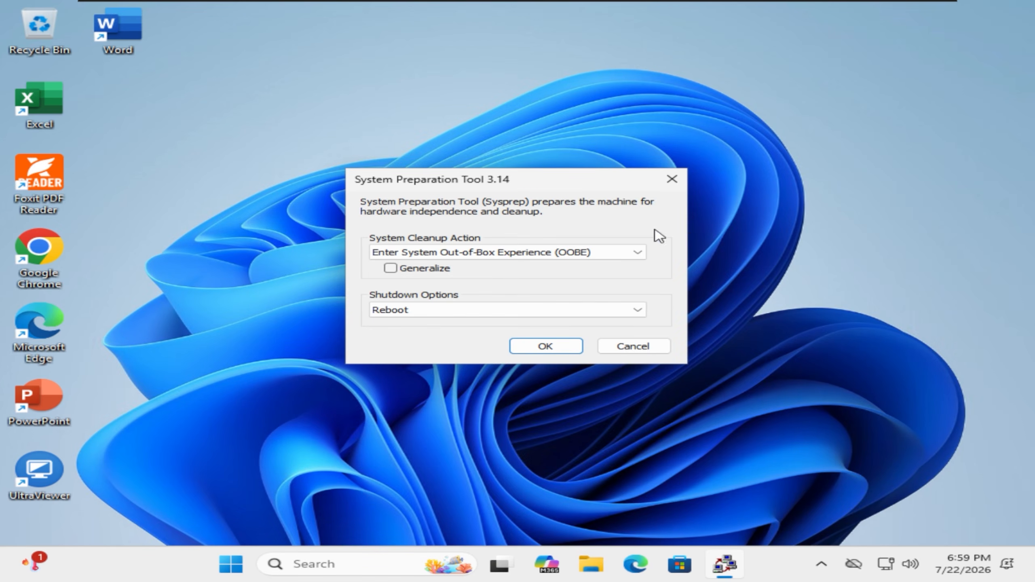
- Run Sysprep with the Out-of-Box Experience action, Generalize enabled and Shutdown as the shutdown option
{"action": "left_click", "coordinate": [416, 316]}
{"action": "left_click", "coordinate": [415, 344]}
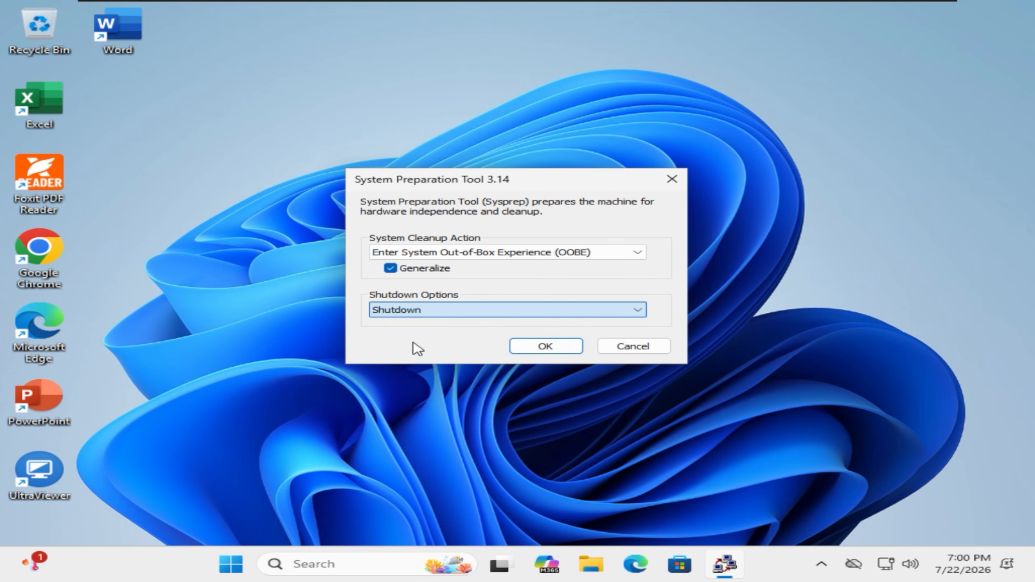
{"action": "left_click", "coordinate": [529, 346]}
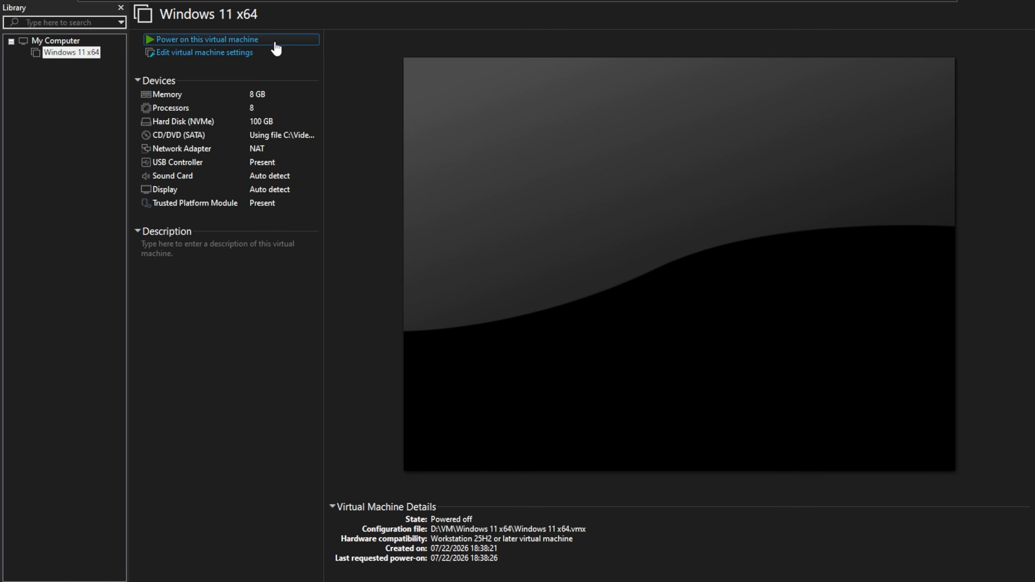
- Power on the Windows 11 x64 virtual machine and boot it from the EFI VMware Virtual SATA CDROM Drive through the Boot Manager
{"action": "left_click", "coordinate": [276, 46]}
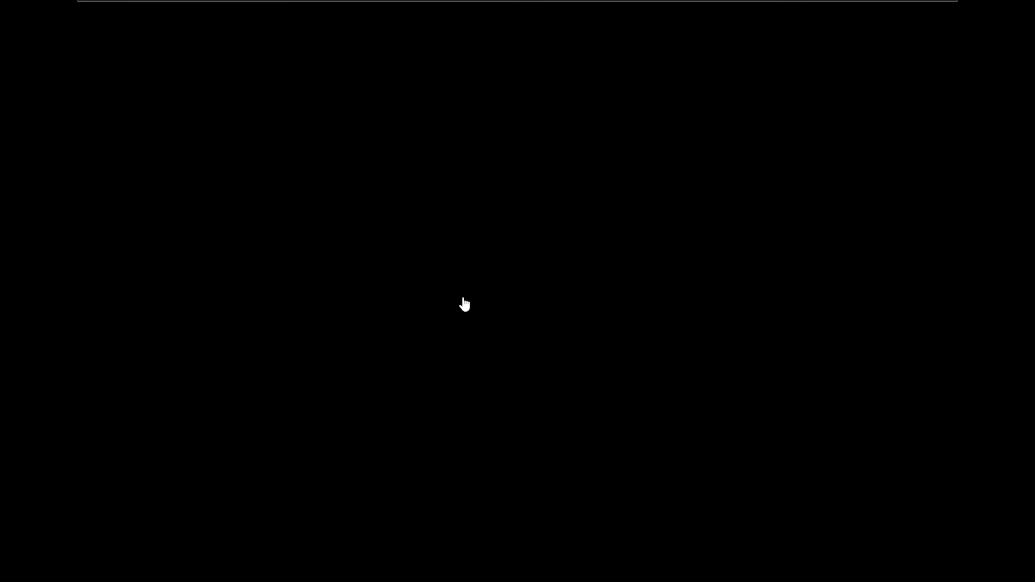
{"action": "left_click", "coordinate": [464, 304]}
{"action": "key", "text": "Escape"}
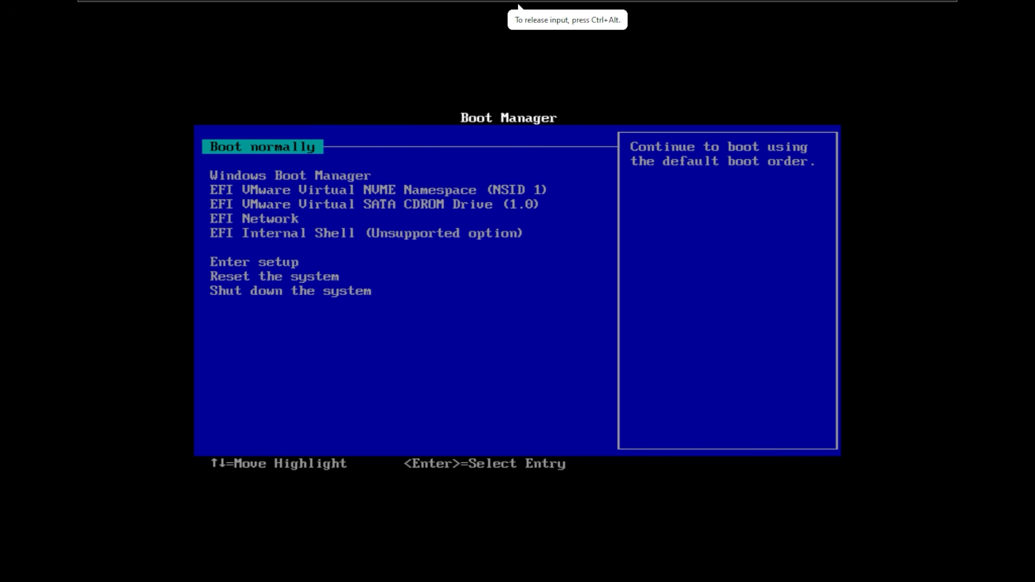
{"action": "key", "text": "Down"}
{"action": "key", "text": "Down"}
{"action": "key", "text": "Down"}
{"action": "key", "text": "Return"}
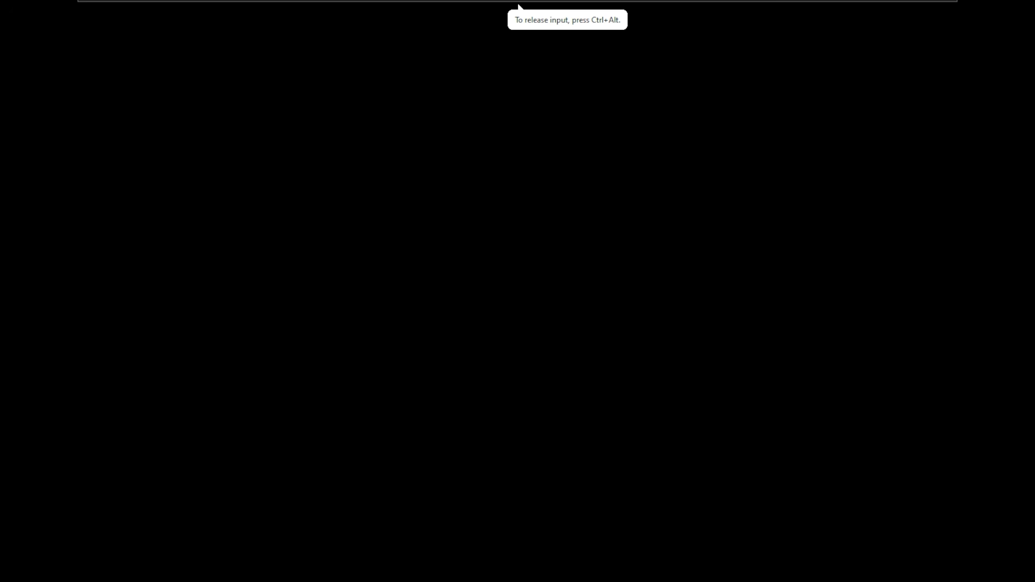
{"action": "key", "text": "Return"}
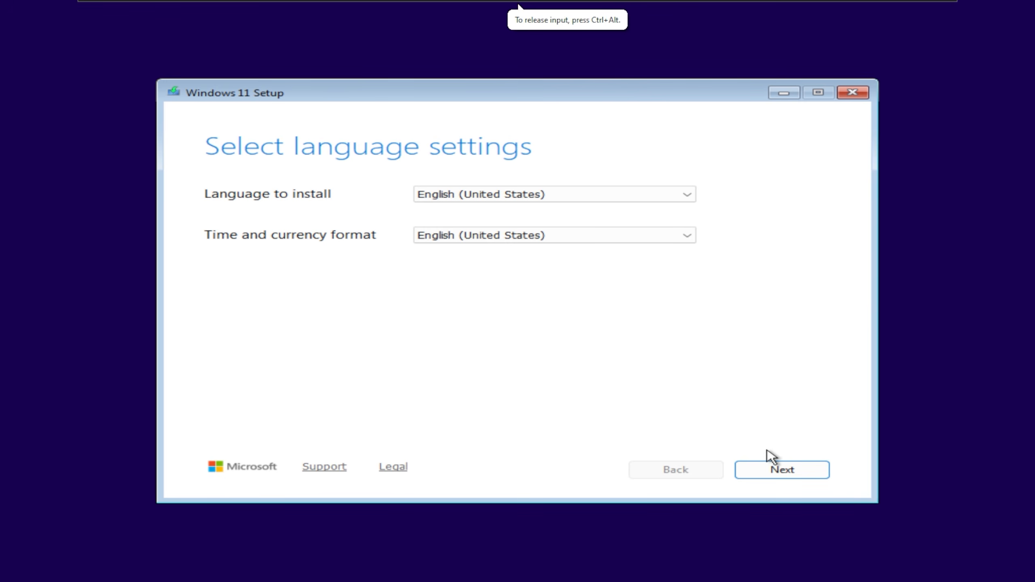
- Accept English (United States) and the default keyboard settings in Windows 11 Setup, and choose Repair my PC
{"action": "left_click", "coordinate": [772, 469]}
{"action": "left_click", "coordinate": [773, 473]}
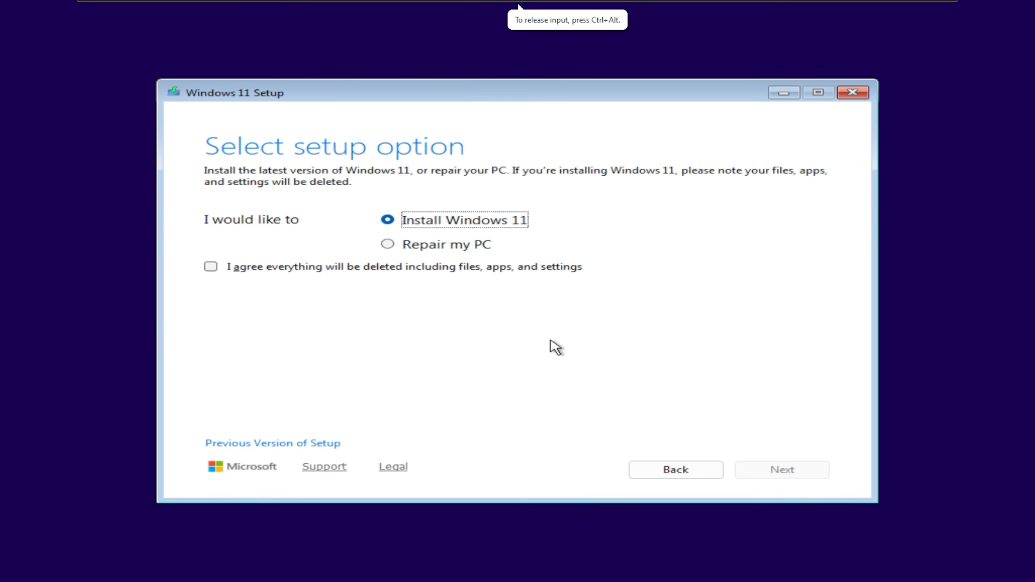
{"action": "left_click", "coordinate": [440, 244]}
{"action": "left_click", "coordinate": [787, 477]}
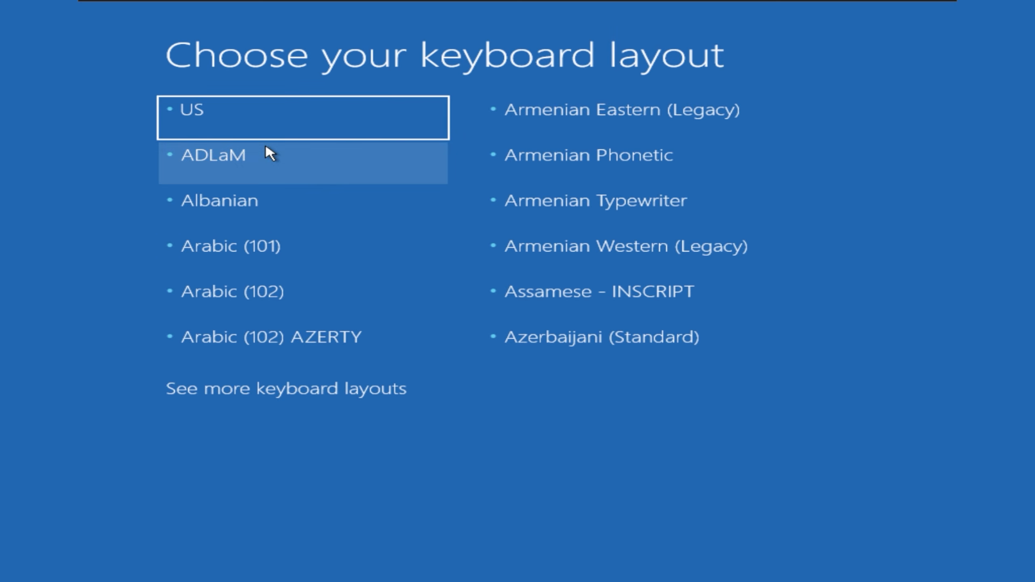
- Choose the US keyboard layout and open Command Prompt from the Troubleshoot options, with its window shifted to the screen's edge
{"action": "left_click", "coordinate": [245, 131]}
{"action": "left_click", "coordinate": [319, 287]}
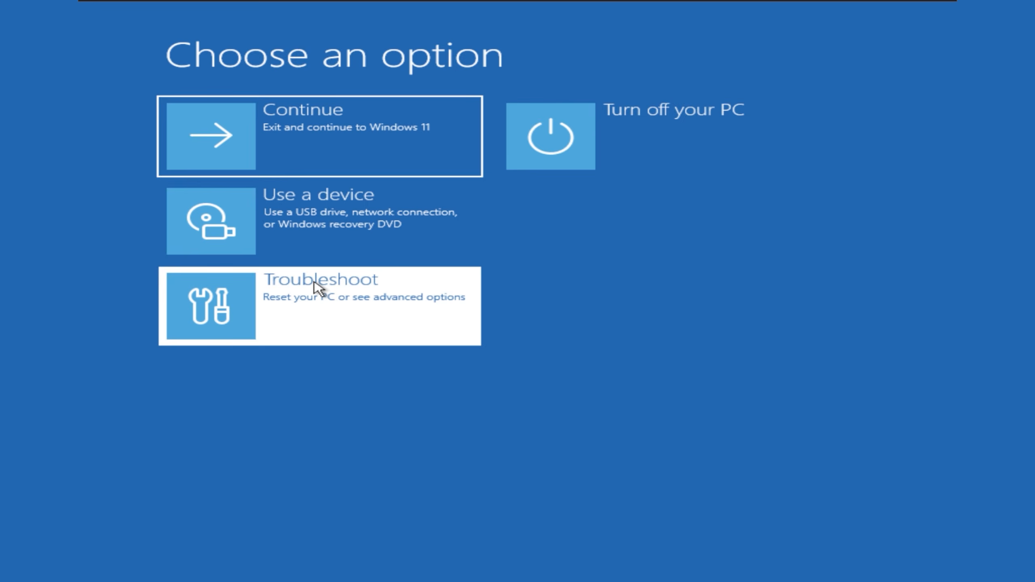
{"action": "left_click", "coordinate": [318, 220]}
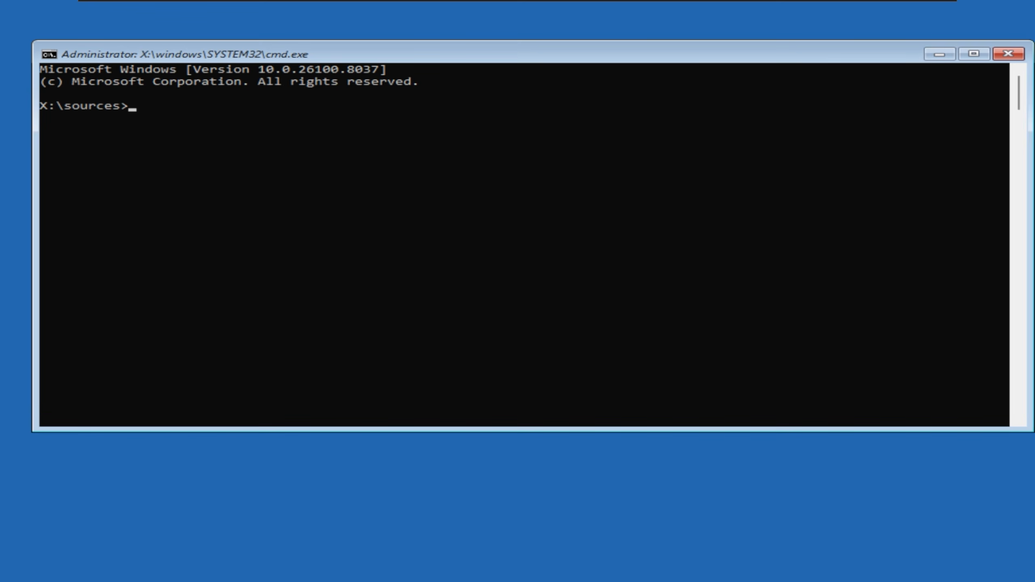
{"action": "scroll", "coordinate": [312, 144], "scroll_direction": "up", "scroll_amount": 2}
{"action": "left_click_drag", "start_coordinate": [339, 56], "coordinate": [308, 49]}
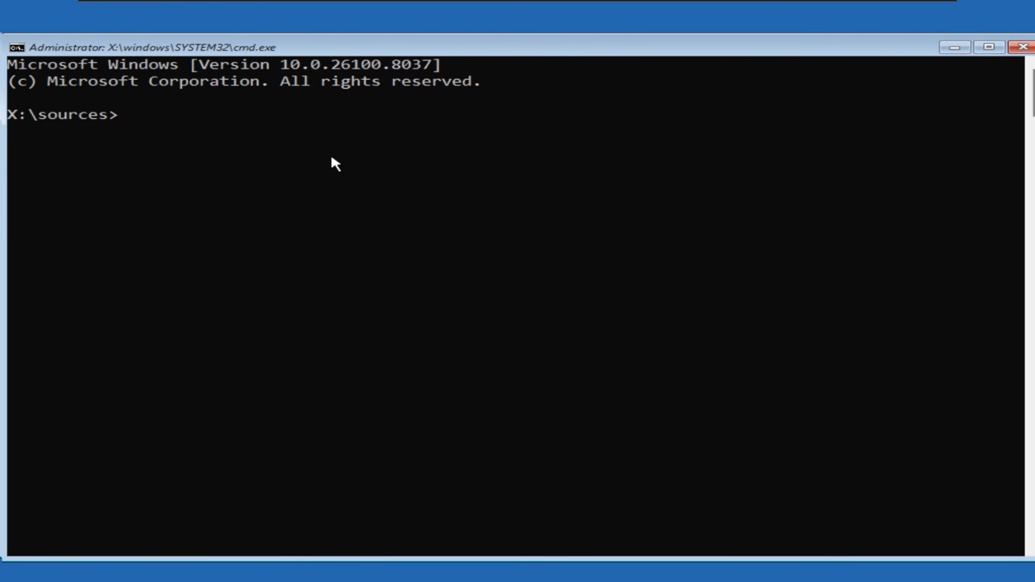
- Start Notepad from Command Prompt, check the drives' contents and open command.txt from DATA (D:)
{"action": "type", "text": "notepad"}
{"action": "key", "text": "Return"}
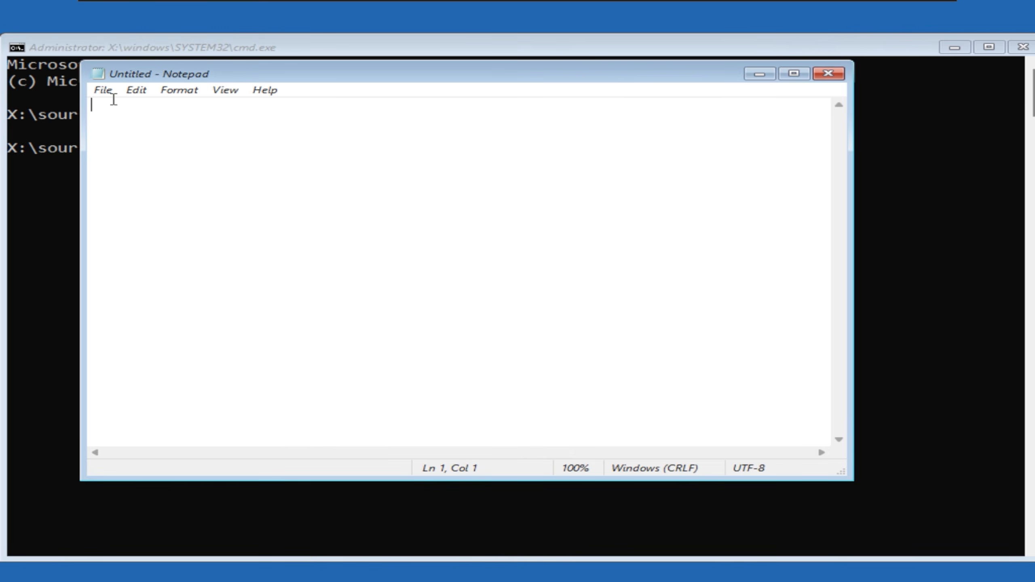
{"action": "left_click", "coordinate": [103, 91]}
{"action": "left_click", "coordinate": [116, 140]}
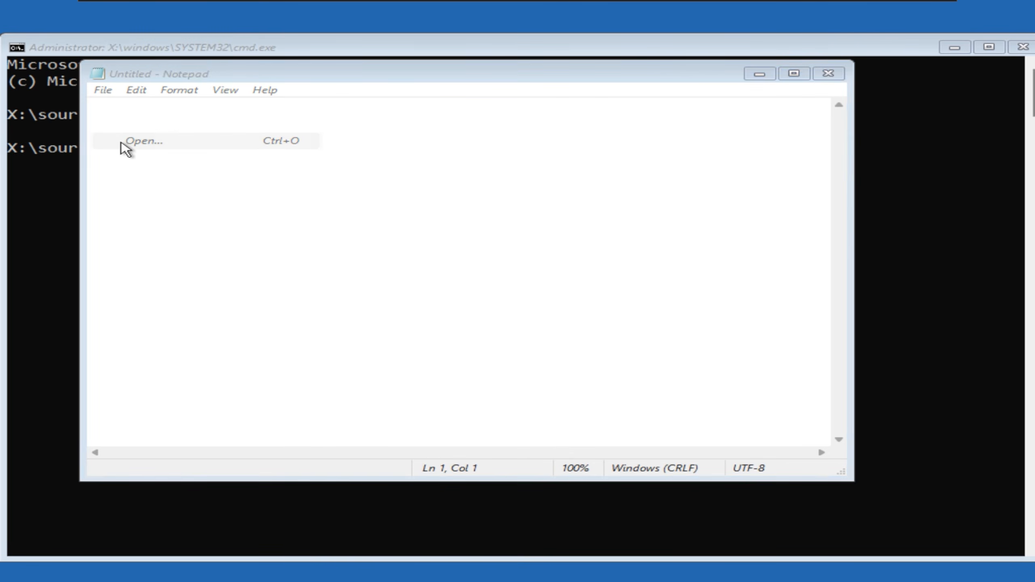
{"action": "left_click", "coordinate": [134, 267]}
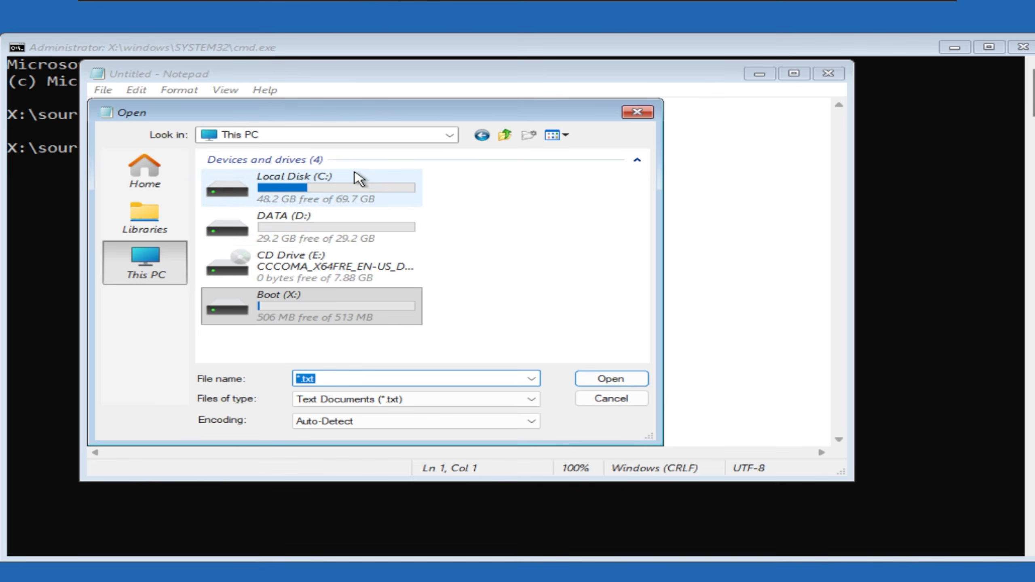
{"action": "left_click", "coordinate": [373, 197]}
{"action": "double_click", "coordinate": [329, 194]}
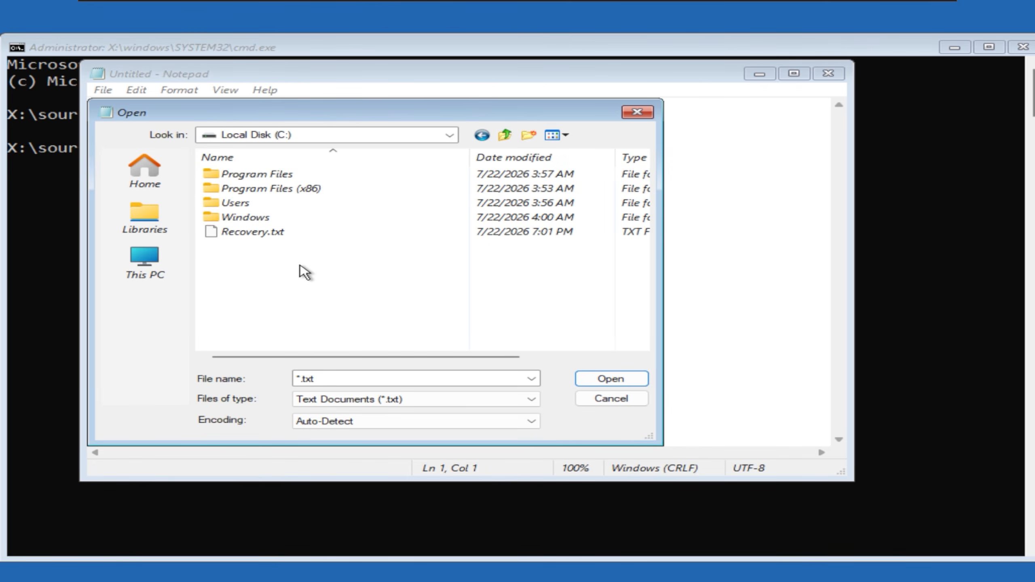
{"action": "left_click", "coordinate": [481, 136]}
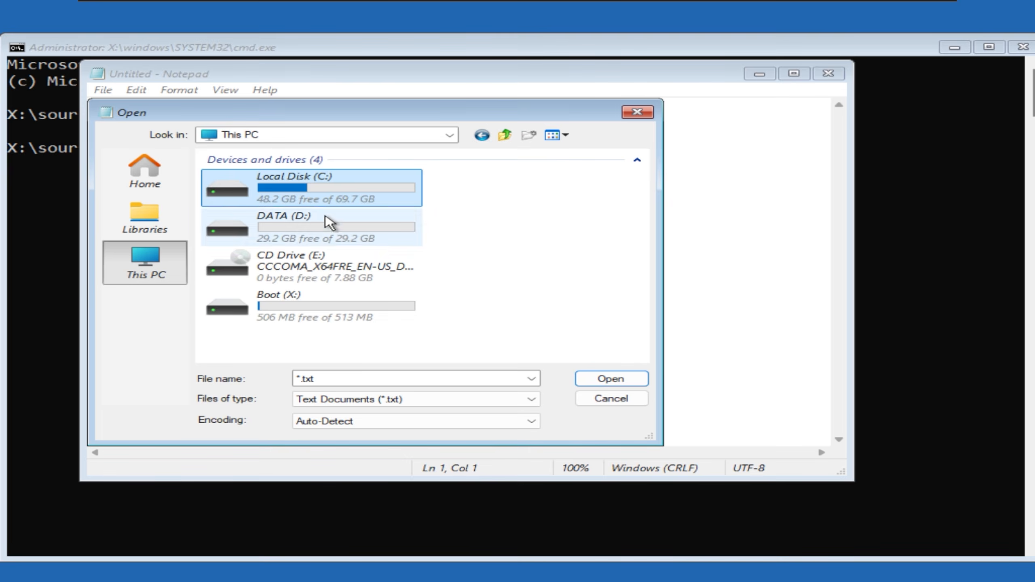
{"action": "double_click", "coordinate": [280, 231]}
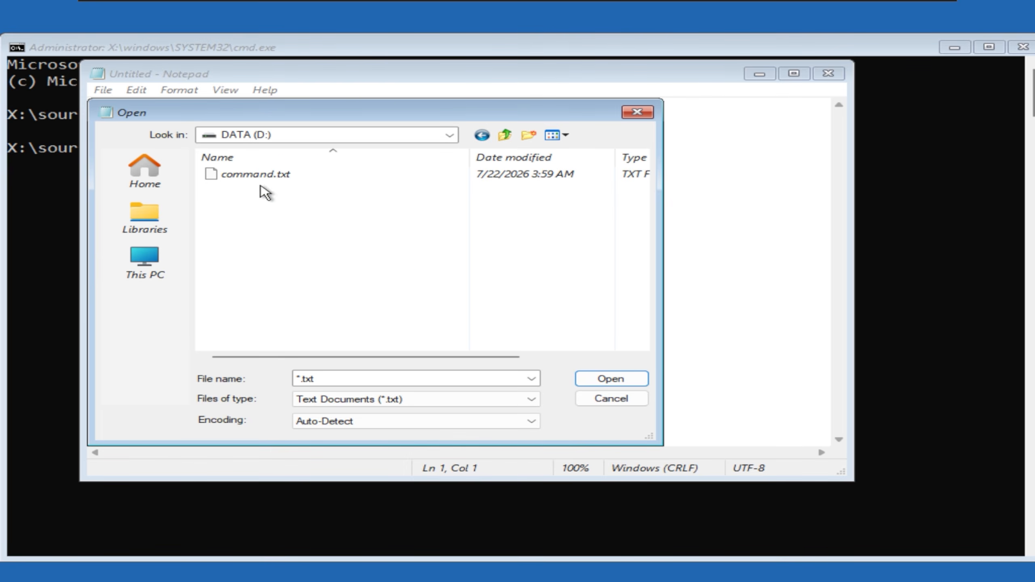
{"action": "double_click", "coordinate": [255, 174]}
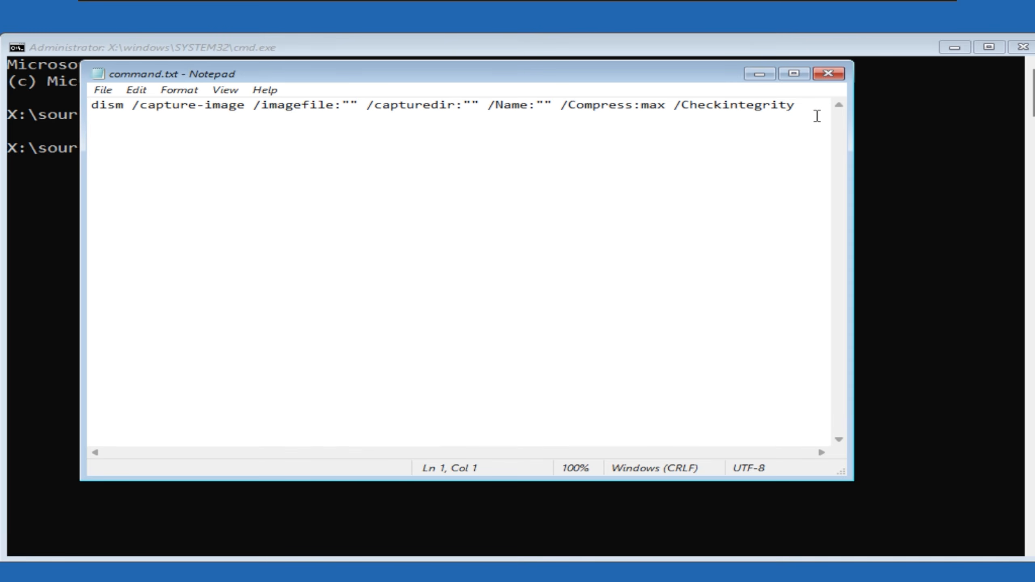
- Copy the whole dism /capture-image line from command.txt and paste it at the Command Prompt
{"action": "left_click_drag", "start_coordinate": [813, 110], "coordinate": [91, 100]}
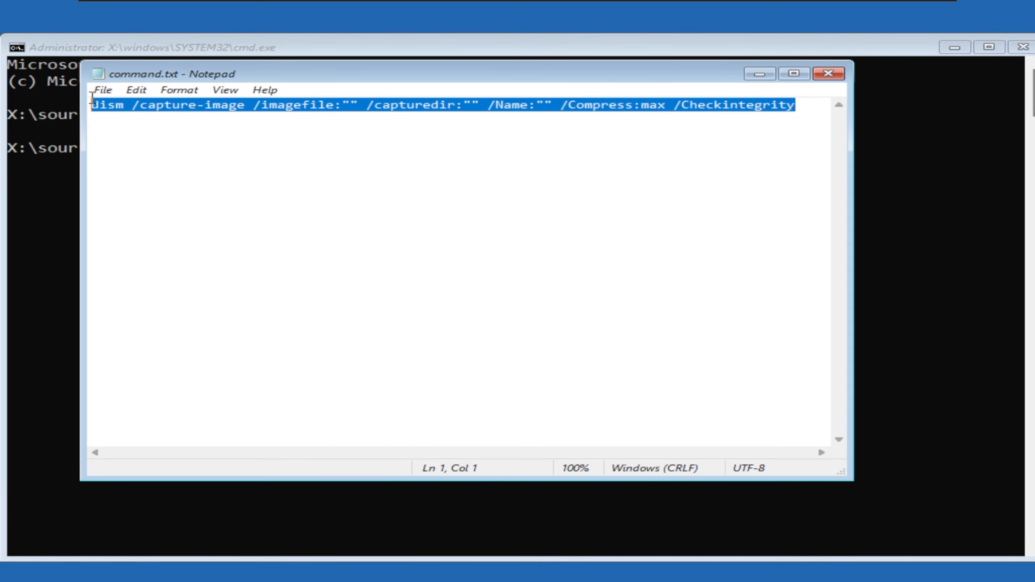
{"action": "right_click", "coordinate": [127, 114]}
{"action": "left_click", "coordinate": [206, 164]}
{"action": "right_click", "coordinate": [494, 192]}
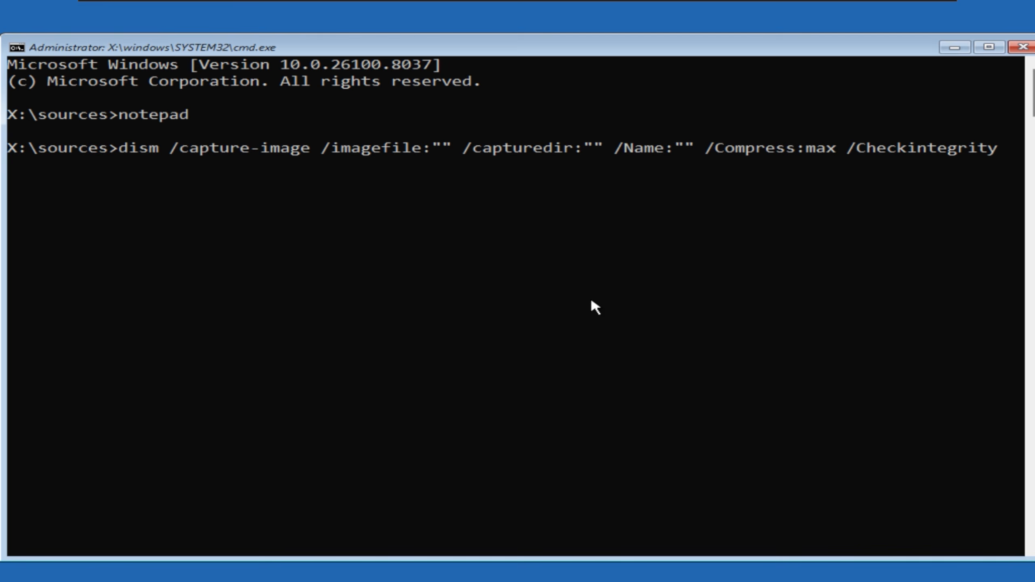
- Fill in the /imagefile parameter of the pasted DISM command with D:\install.wim
{"action": "key", "text": "Left"}
{"action": "key", "text": "Left"}
{"action": "key", "text": "Left"}
{"action": "key", "text": "Left"}
{"action": "key", "text": "Left"}
{"action": "key", "text": "Left"}
{"action": "key", "text": "Left"}
{"action": "key", "text": "Left"}
{"action": "key", "text": "Left"}
{"action": "key", "text": "Left"}
{"action": "key", "text": "Left"}
{"action": "key", "text": "Left"}
{"action": "key", "text": "Left"}
{"action": "key", "text": "Left"}
{"action": "key", "text": "Left"}
{"action": "key", "text": "Left"}
{"action": "key", "text": "Left"}
{"action": "key", "text": "Left"}
{"action": "key", "text": "Left"}
{"action": "key", "text": "Left"}
{"action": "type", "text": "D:\\9in"}
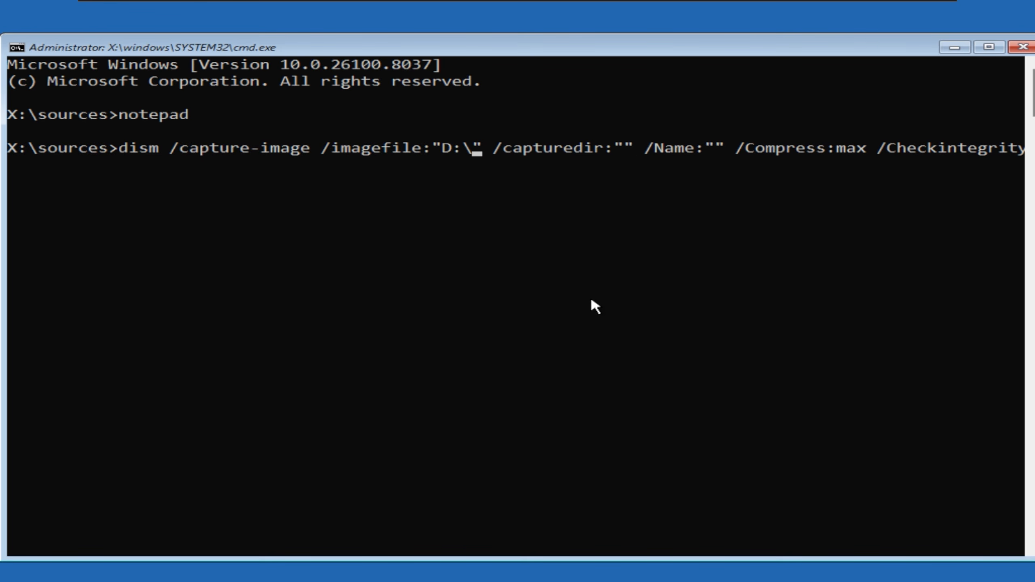
{"action": "key", "text": "BackSpace"}
{"action": "key", "text": "BackSpace"}
{"action": "key", "text": "BackSpace"}
{"action": "type", "text": "instal"}
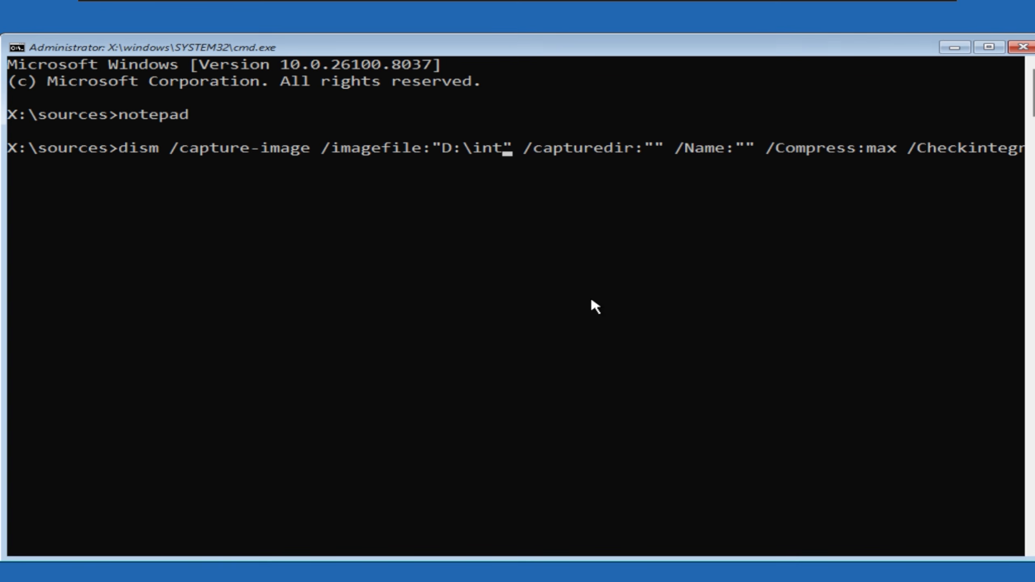
{"action": "type", "text": "l.wim"}
- Fill in the /capturedir parameter of the DISM command with C: and remove the surplus quotation mark
{"action": "key", "text": "Right"}
{"action": "key", "text": "Right"}
{"action": "key", "text": "Right"}
{"action": "key", "text": "Right"}
{"action": "key", "text": "Right"}
{"action": "key", "text": "Right"}
{"action": "key", "text": "Right"}
{"action": "key", "text": "Right"}
{"action": "key", "text": "Right"}
{"action": "key", "text": "Right"}
{"action": "key", "text": "Right"}
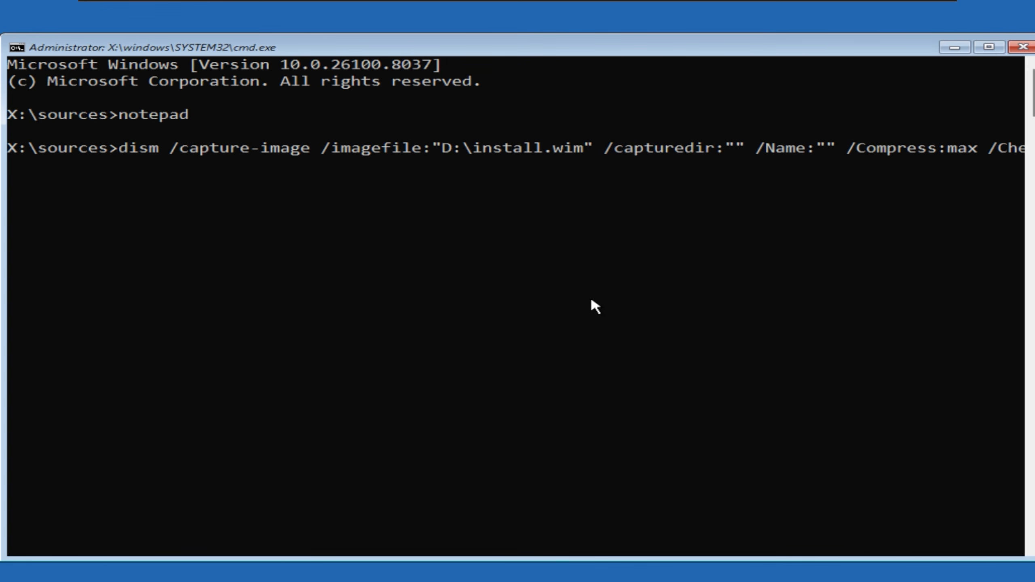
{"action": "type", "text": "C:"}
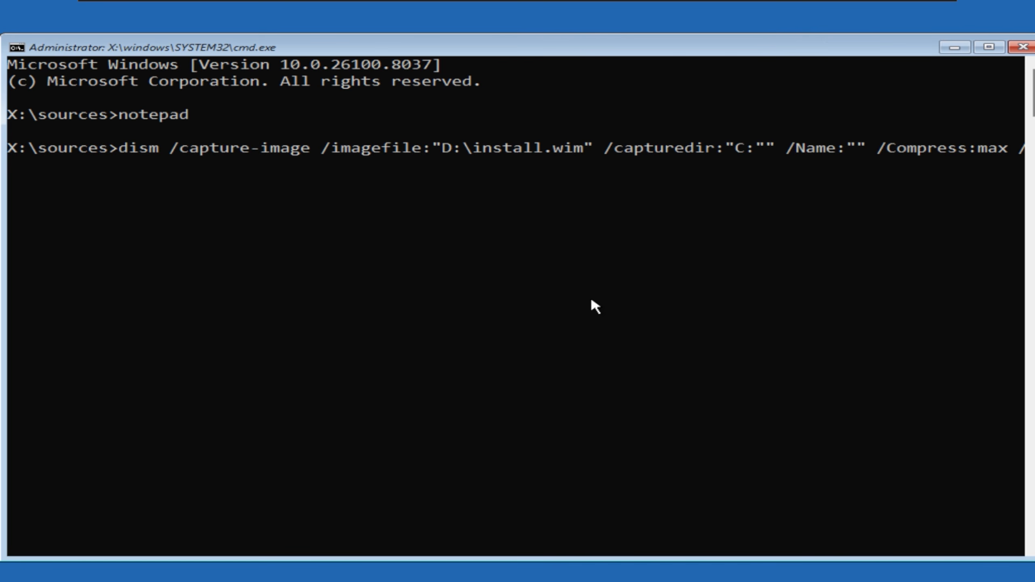
{"action": "key", "text": "BackSpace"}
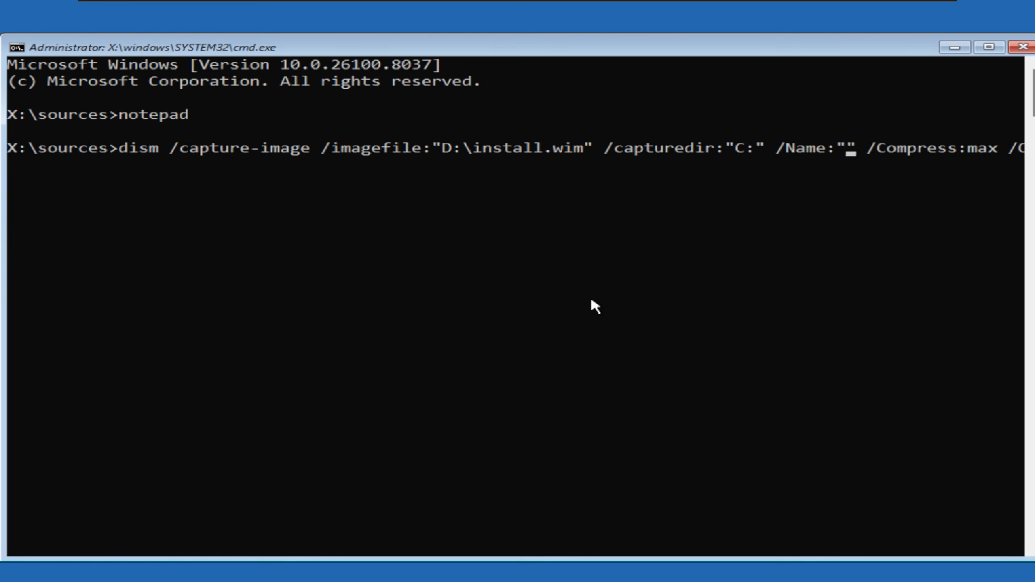
- Fill in the /Name parameter of the DISM command with Windows 11 Pro Full Soft and run the image capture
{"action": "type", "text": "Windows"}
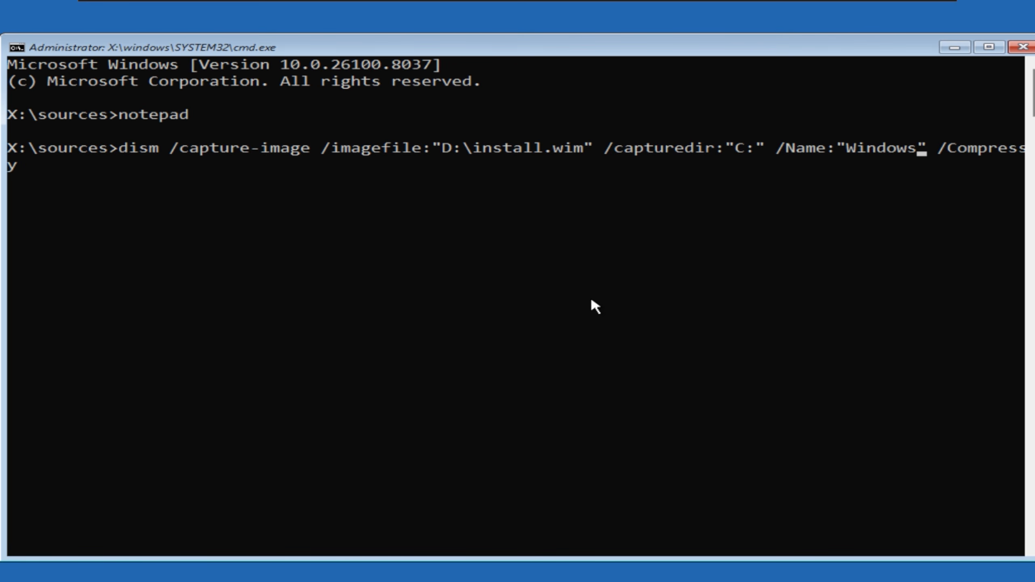
{"action": "type", "text": " 11 Pro C"}
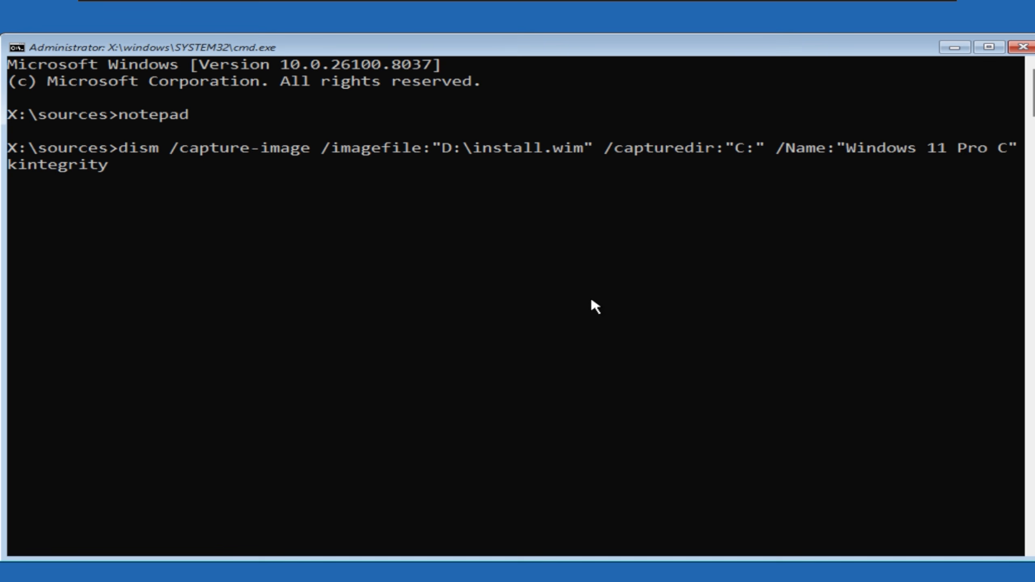
{"action": "key", "text": "BackSpace"}
{"action": "type", "text": "Fully"}
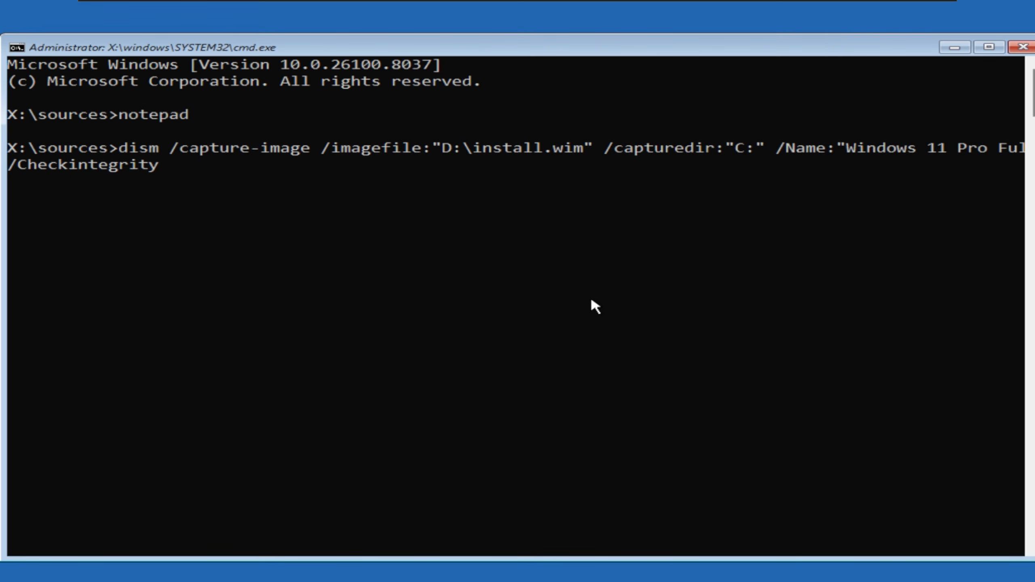
{"action": "scroll", "coordinate": [597, 303], "scroll_direction": "down", "scroll_amount": 5}
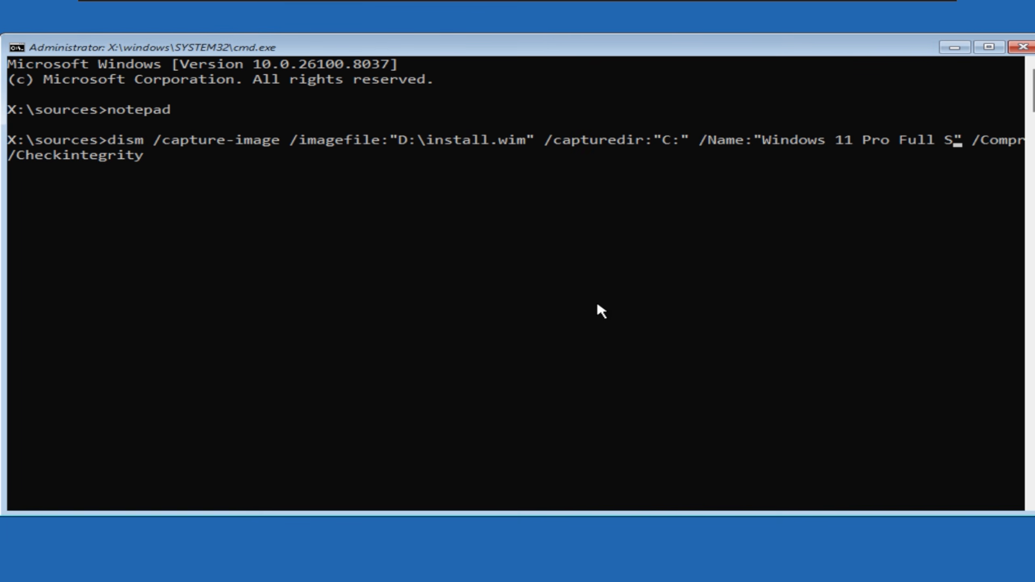
{"action": "type", "text": "oft"}
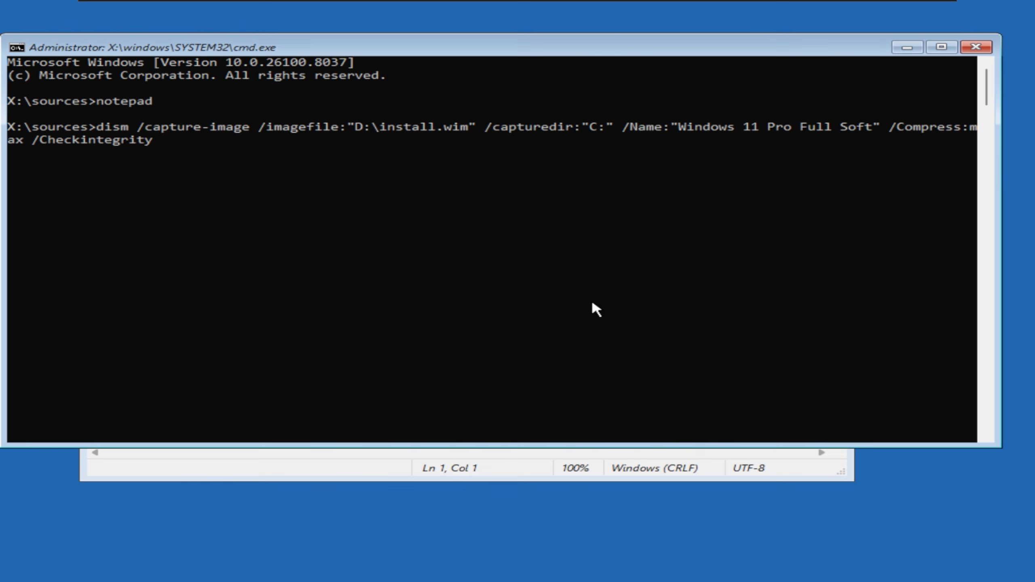
{"action": "key", "text": "Return"}
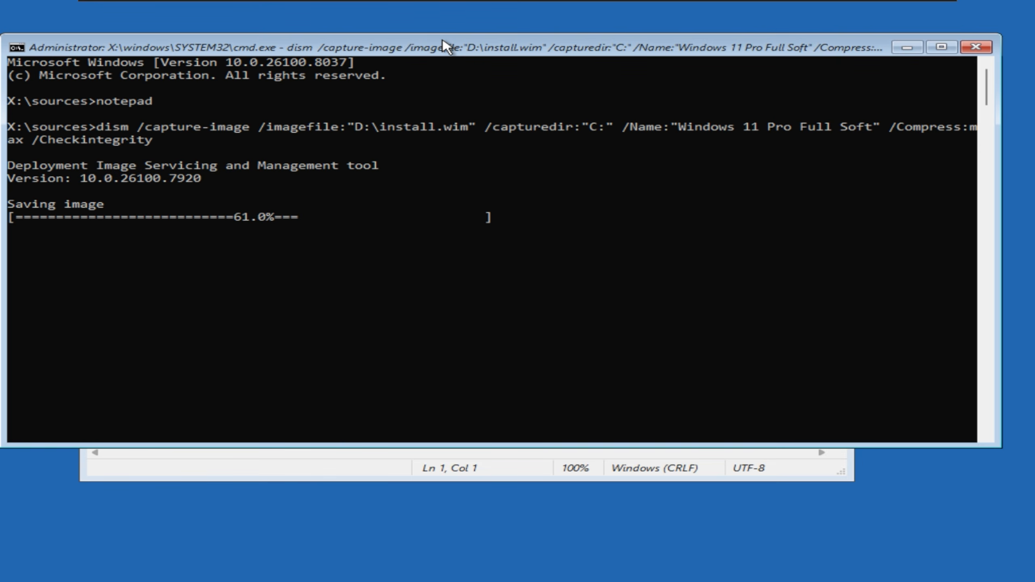
{"action": "left_click_drag", "start_coordinate": [446, 45], "coordinate": [456, 83]}
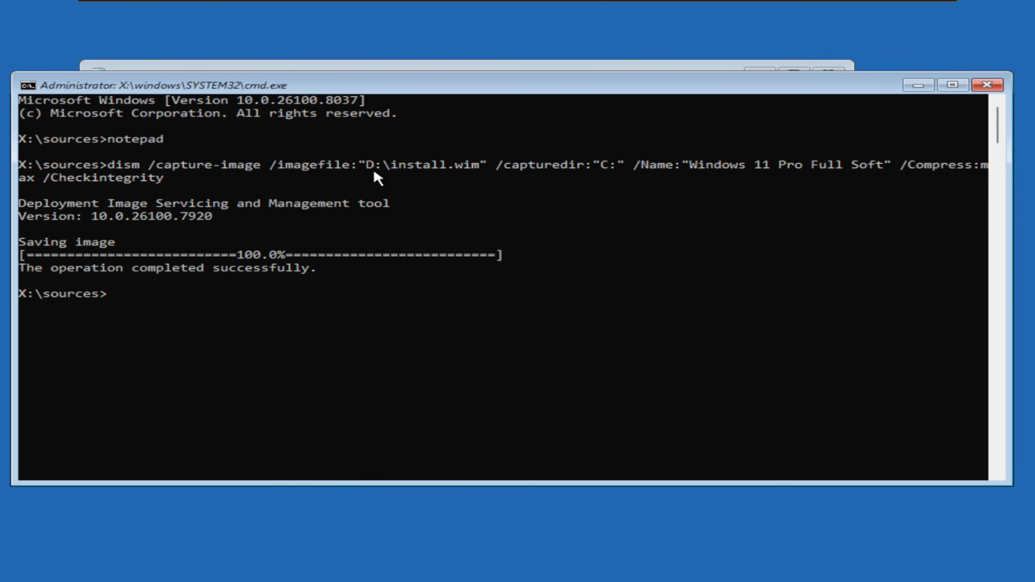
{"action": "left_click_drag", "start_coordinate": [330, 268], "coordinate": [69, 255]}
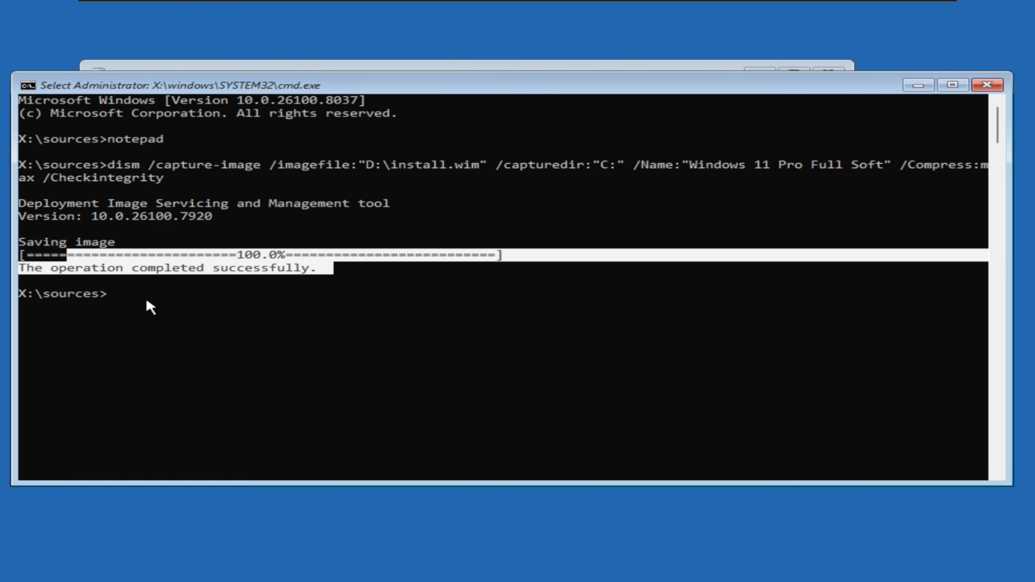
- Start Notepad from Command Prompt and check DATA (D:) for install.wim with all file types shown
{"action": "type", "text": "notepad"}
{"action": "key", "text": "Return"}
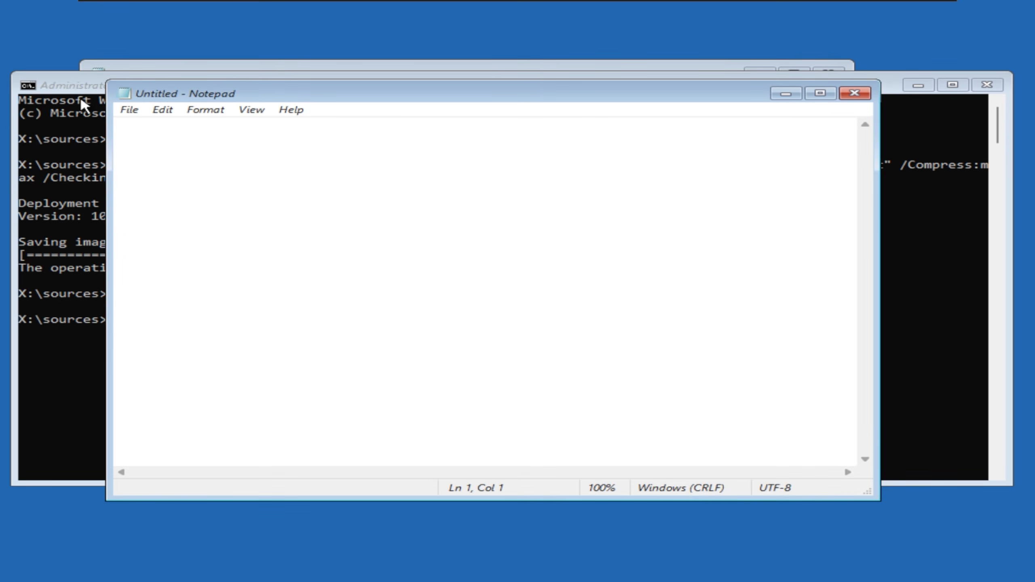
{"action": "left_click", "coordinate": [129, 109]}
{"action": "left_click", "coordinate": [156, 160]}
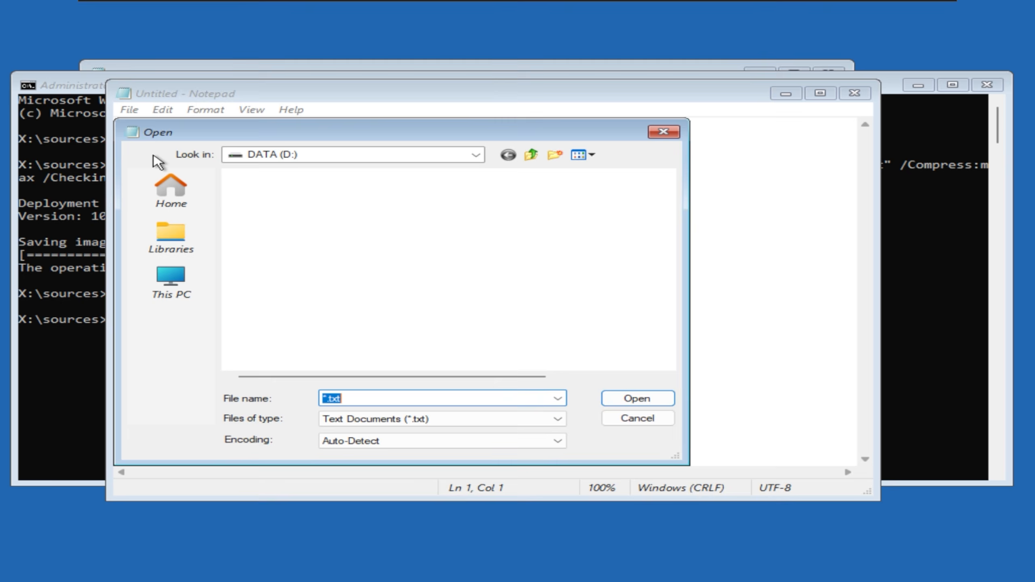
{"action": "left_click", "coordinate": [195, 293]}
{"action": "left_click", "coordinate": [341, 418]}
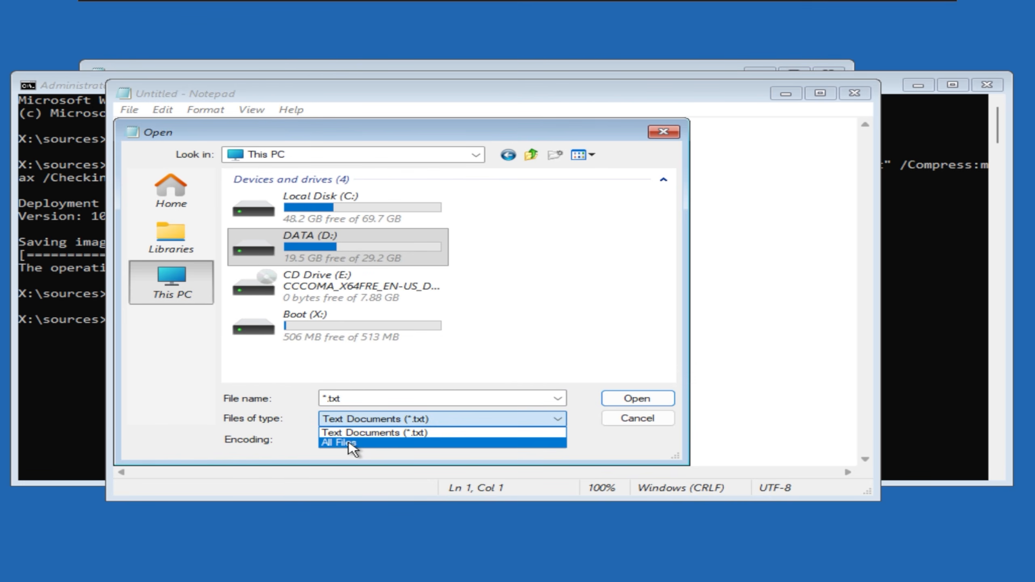
{"action": "left_click", "coordinate": [349, 443]}
{"action": "double_click", "coordinate": [363, 261]}
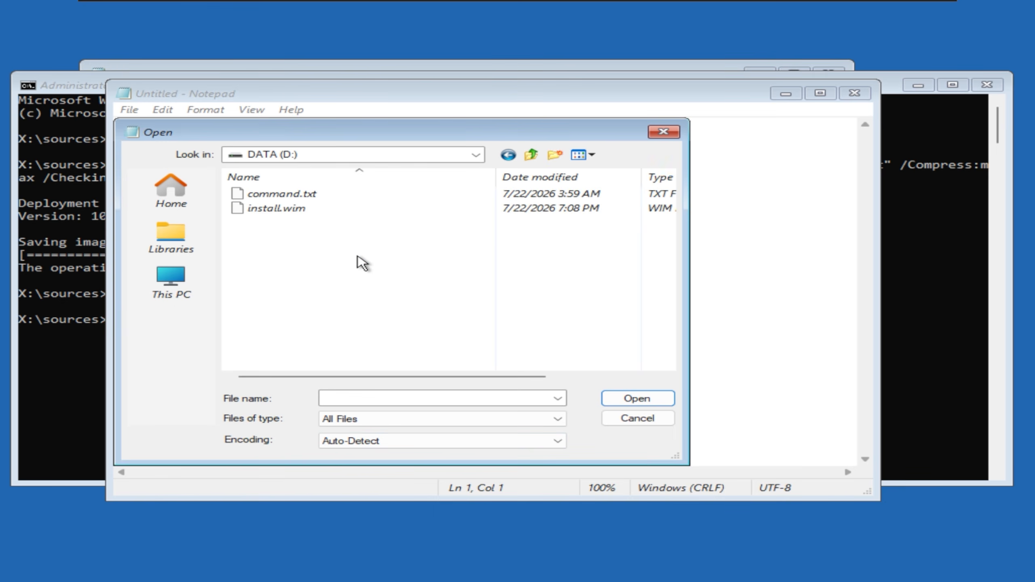
{"action": "left_click", "coordinate": [296, 209]}
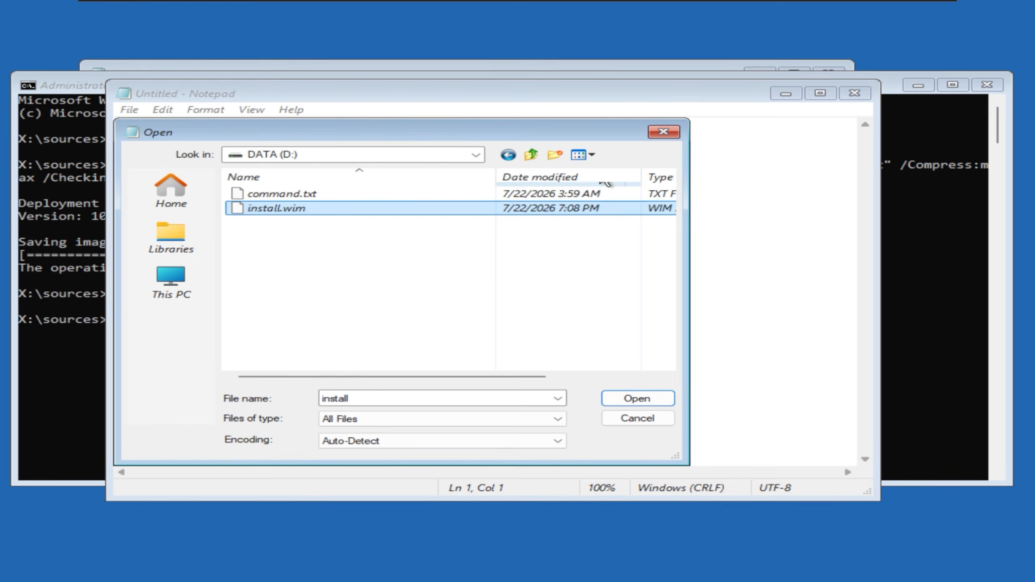
- Cancel opening a file and close Notepad and Command Prompt to return to the recovery options
{"action": "left_click", "coordinate": [671, 133]}
{"action": "left_click", "coordinate": [604, 349]}
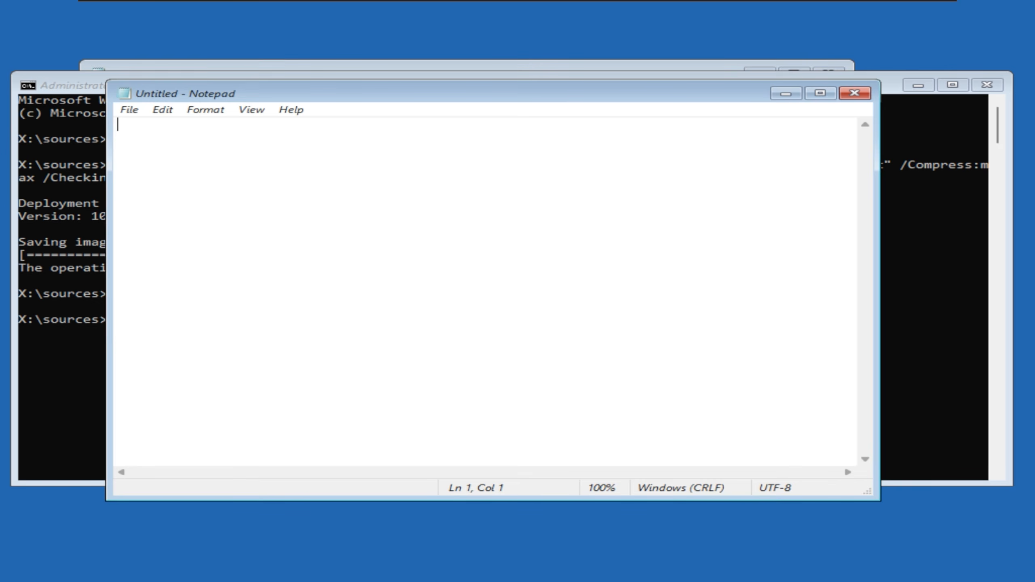
{"action": "left_click", "coordinate": [854, 93]}
{"action": "left_click", "coordinate": [986, 85]}
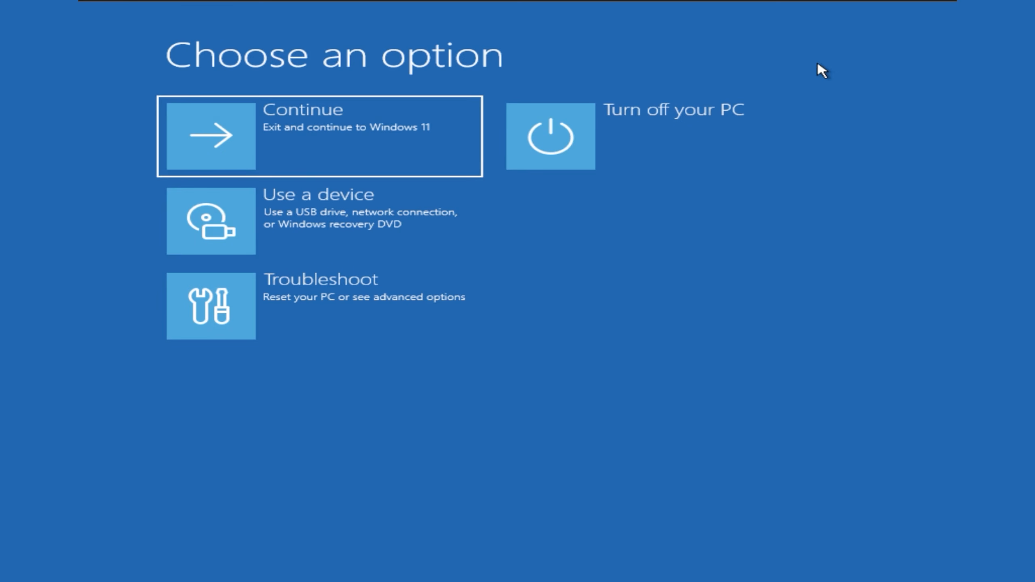
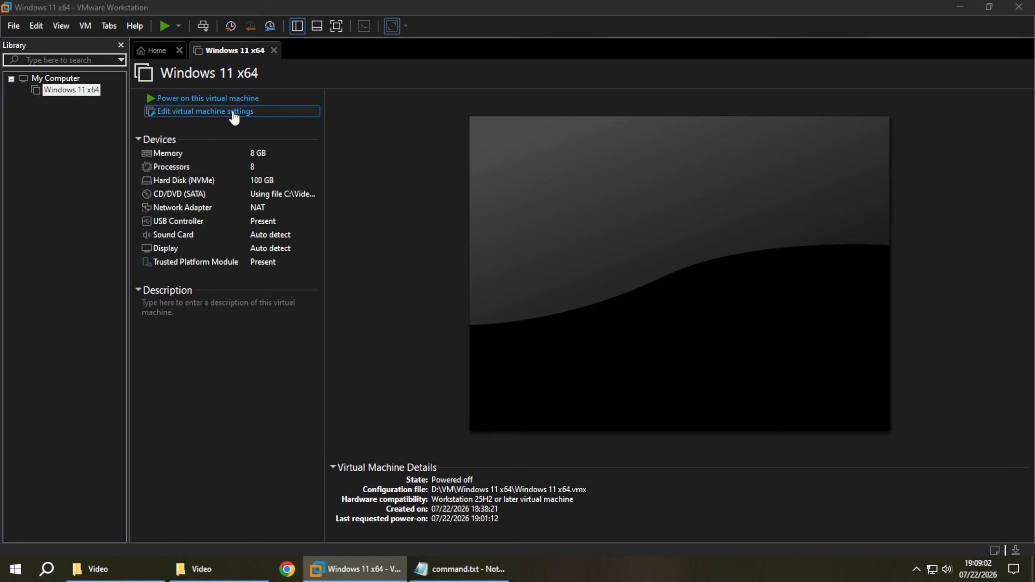
- Set the virtual machine's CD/DVD ISO image to en-us_windows_10_iot_enterprise_ltsc_2021_x64_dvd_257ad90f.iso
{"action": "left_click", "coordinate": [235, 115]}
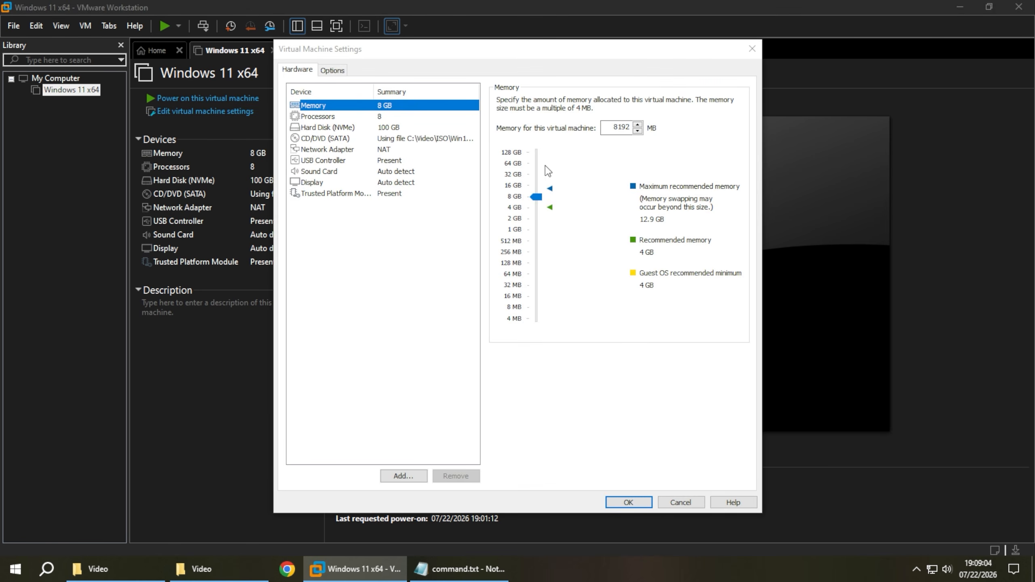
{"action": "left_click", "coordinate": [459, 143]}
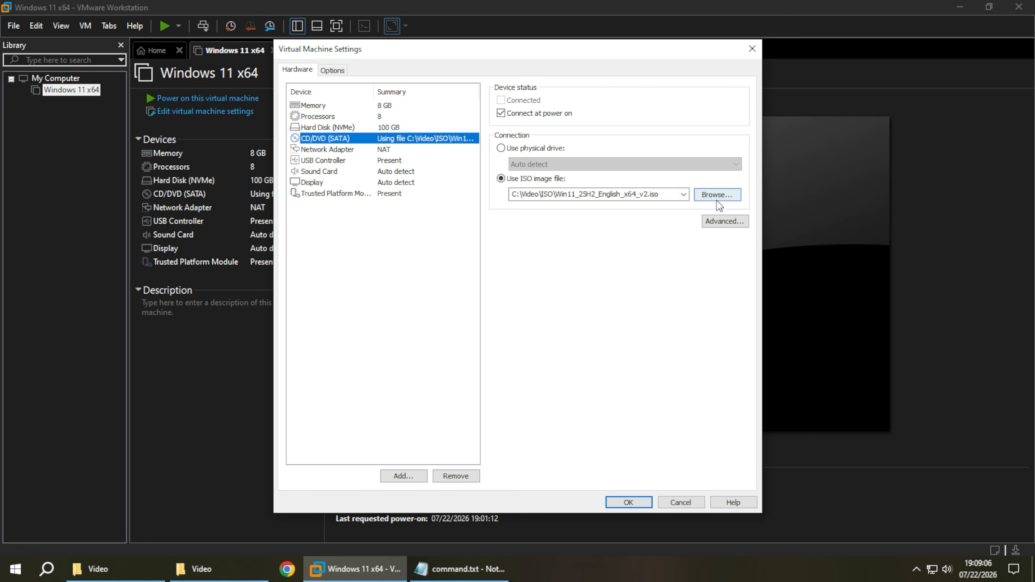
{"action": "left_click", "coordinate": [717, 195]}
{"action": "left_click", "coordinate": [420, 150]}
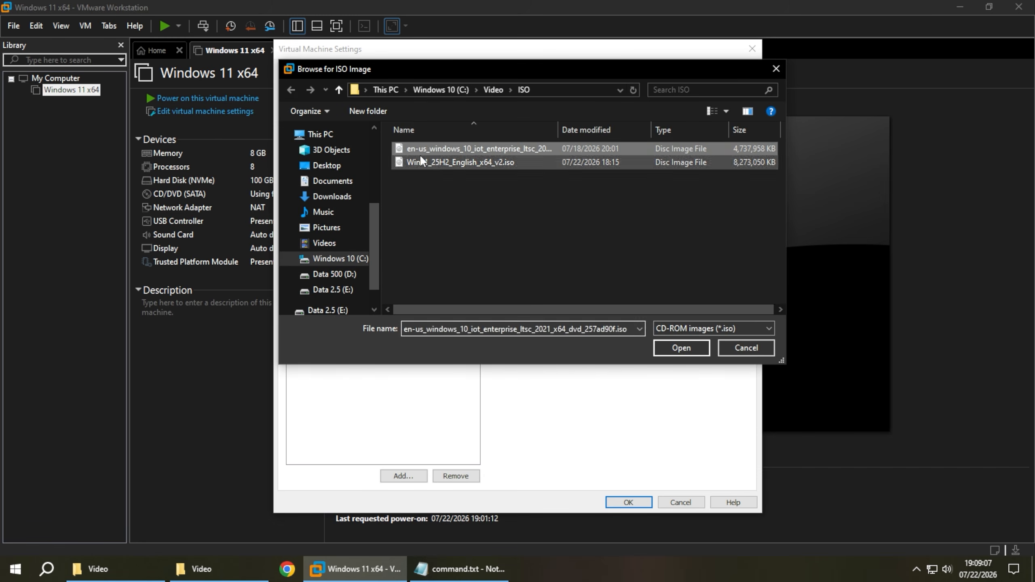
{"action": "left_click", "coordinate": [685, 345]}
{"action": "left_click", "coordinate": [631, 505]}
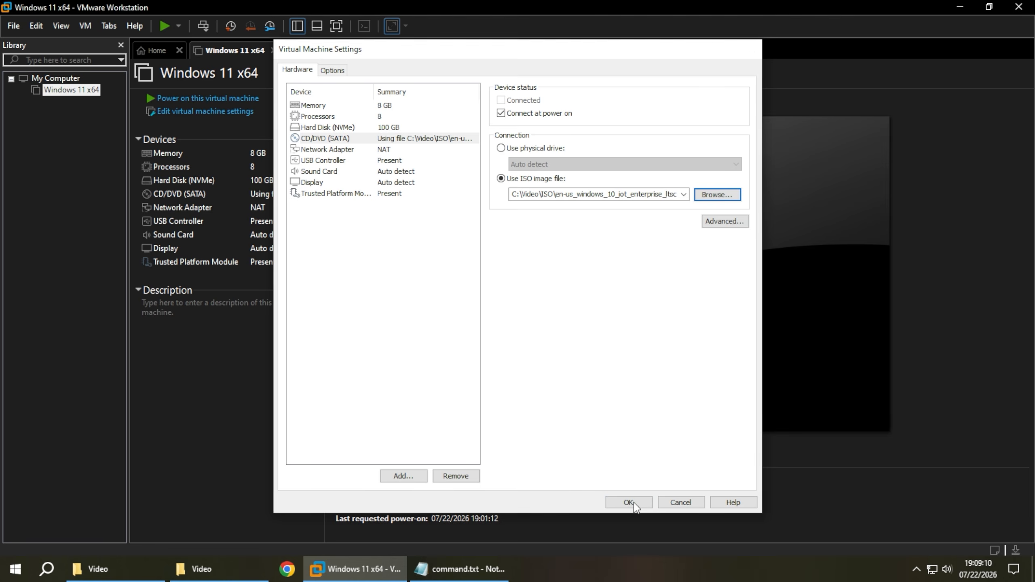
- Power on the virtual machine and boot it from the EFI VMware Virtual SATA CDROM Drive
{"action": "left_click", "coordinate": [258, 100]}
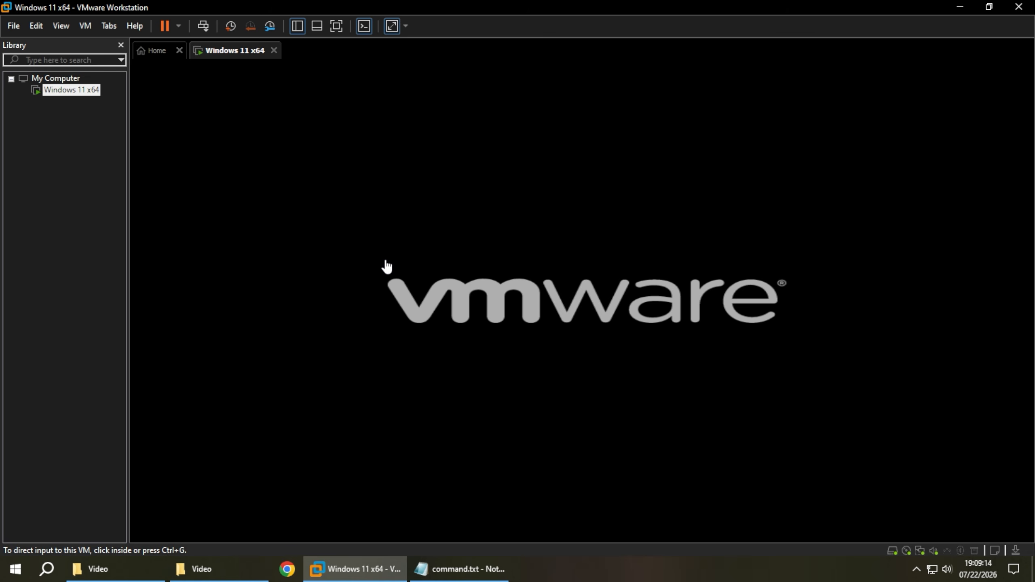
{"action": "left_click", "coordinate": [385, 262]}
{"action": "key", "text": "Escape"}
{"action": "key", "text": "Down"}
{"action": "key", "text": "Down"}
{"action": "key", "text": "Down"}
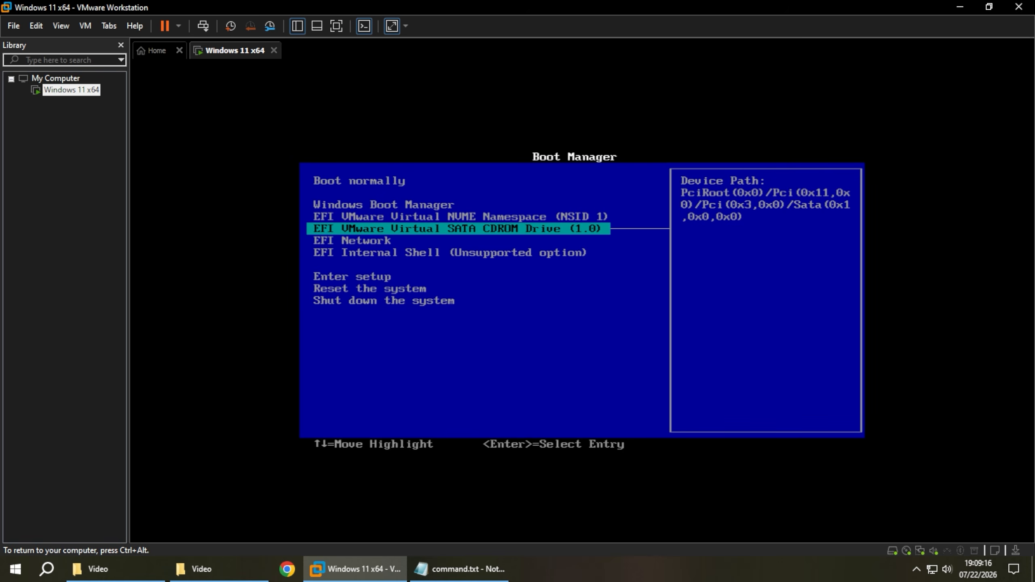
{"action": "key", "text": "Return"}
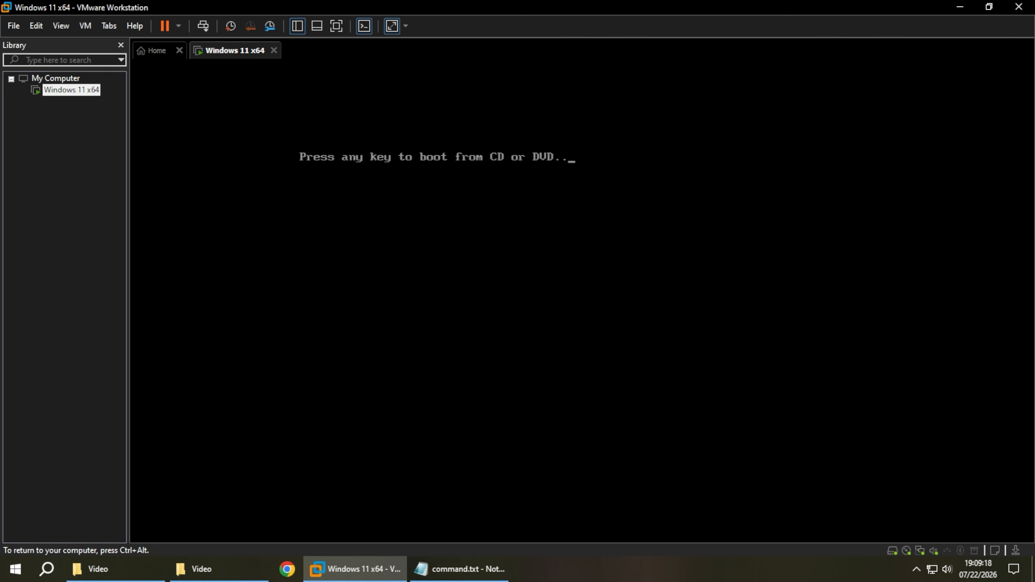
{"action": "key", "text": "Return"}
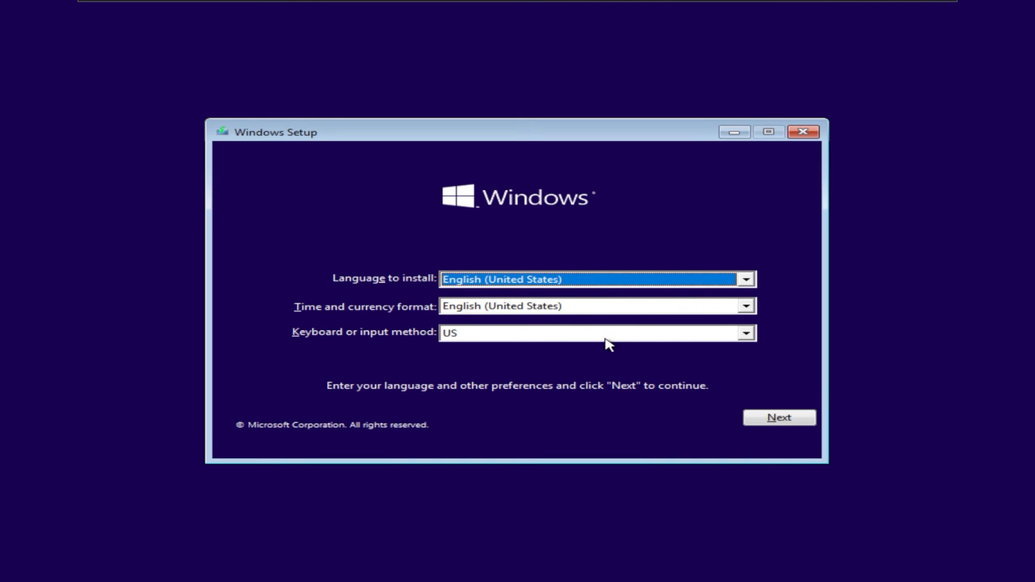
- Start the Windows installation without a product key and choose Windows 10 IoT Enterprise LTSC as the operating system
{"action": "left_click", "coordinate": [776, 422]}
{"action": "left_click", "coordinate": [559, 302]}
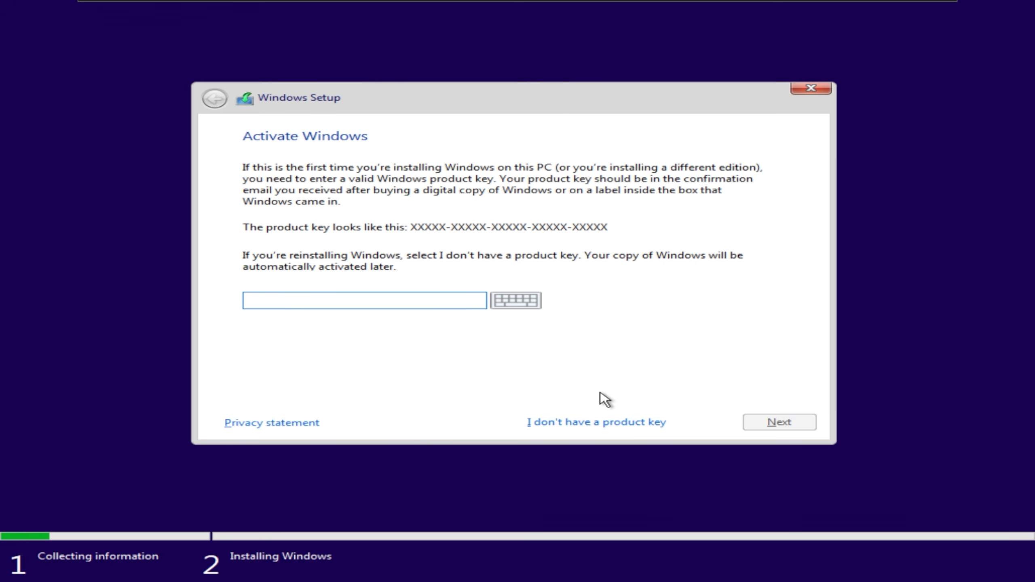
{"action": "left_click", "coordinate": [607, 422]}
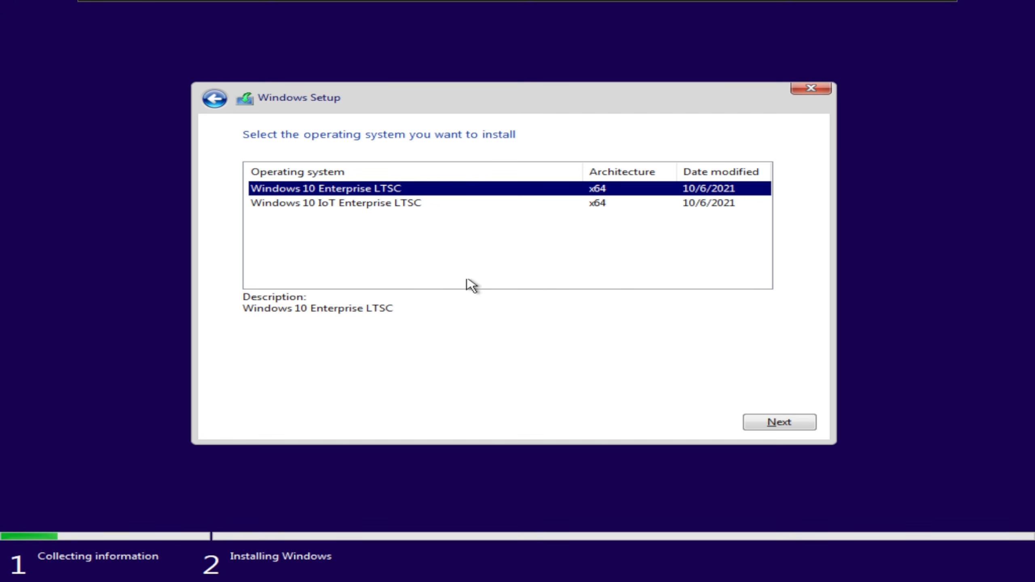
{"action": "left_click", "coordinate": [321, 206]}
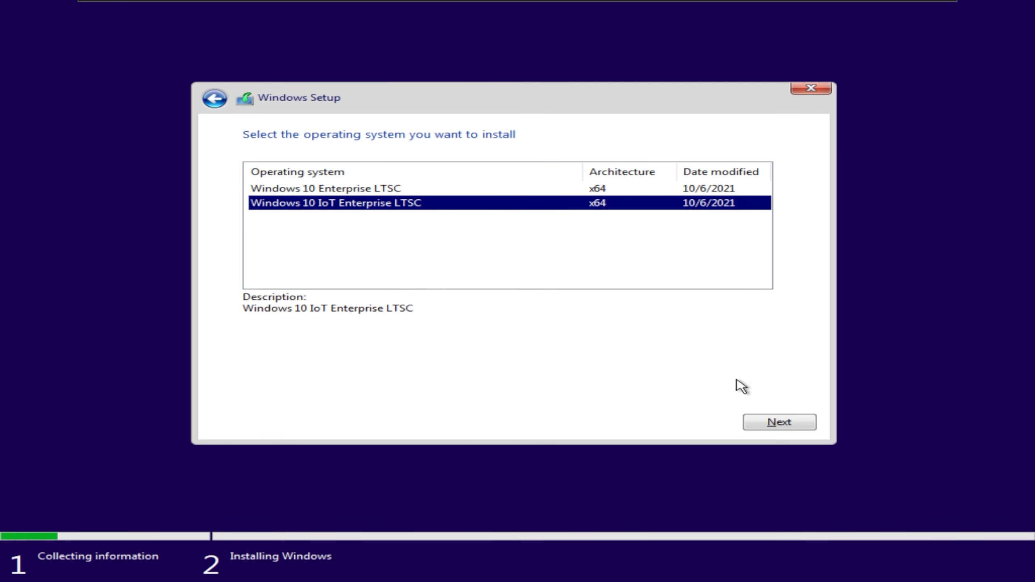
{"action": "left_click", "coordinate": [754, 420]}
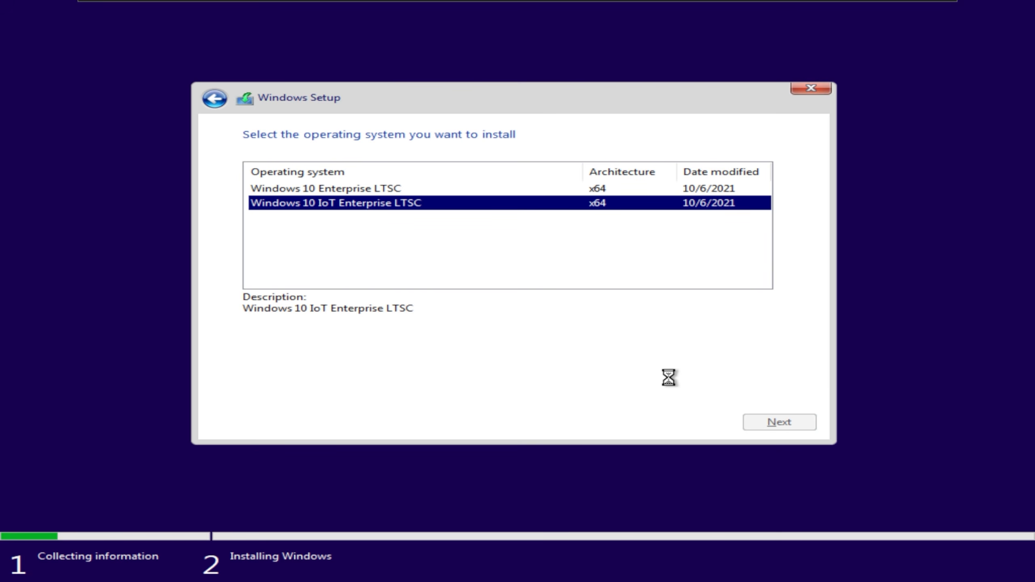
- Accept the license terms and choose the custom installation type
{"action": "left_click", "coordinate": [375, 394]}
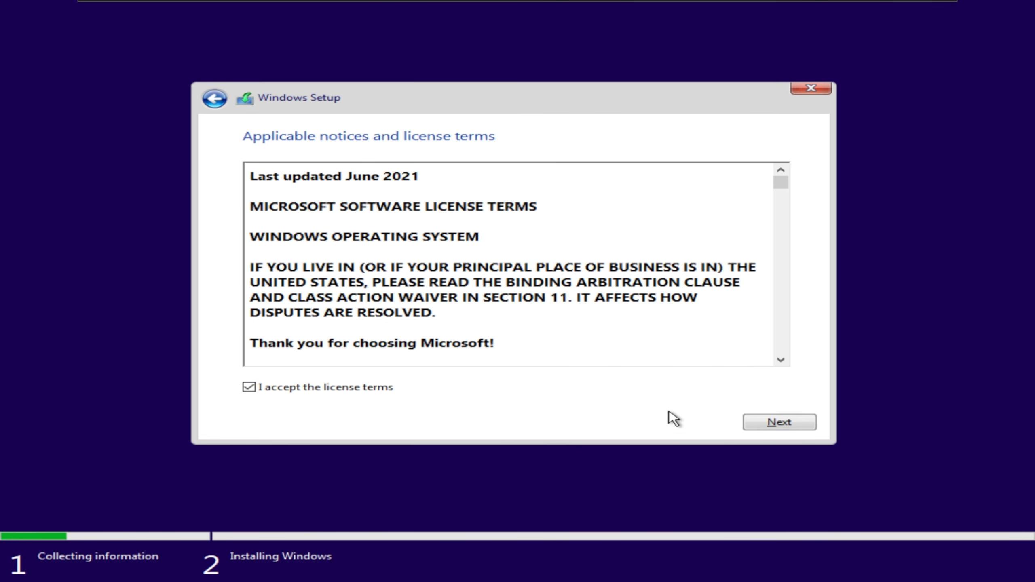
{"action": "left_click", "coordinate": [762, 422]}
{"action": "left_click", "coordinate": [350, 282]}
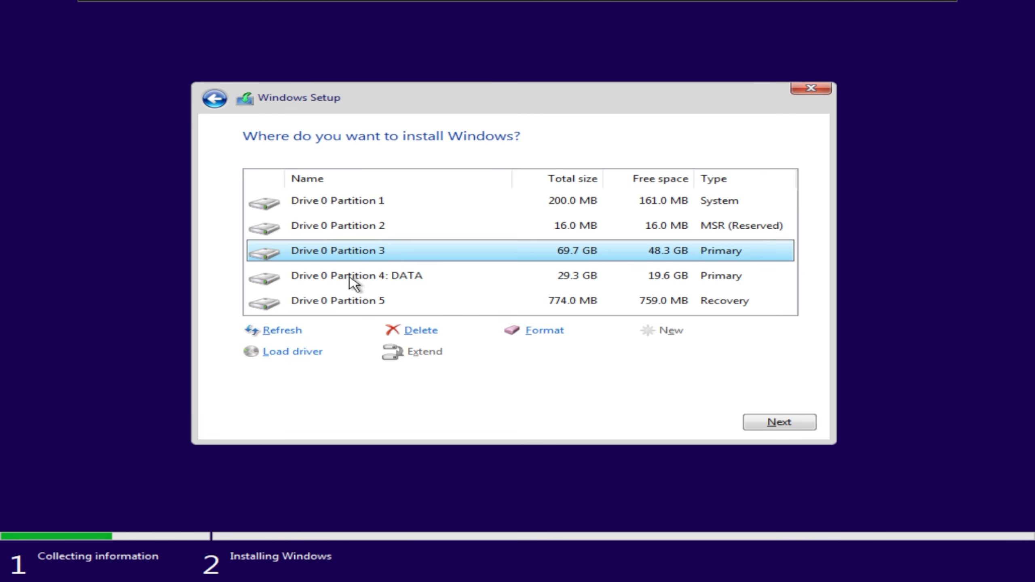
- Delete Drive 0's System, MSR (Reserved) and 69.7 GB Primary partitions, keep DATA, and select the unallocated space
{"action": "left_click", "coordinate": [386, 226]}
{"action": "key", "text": "Up"}
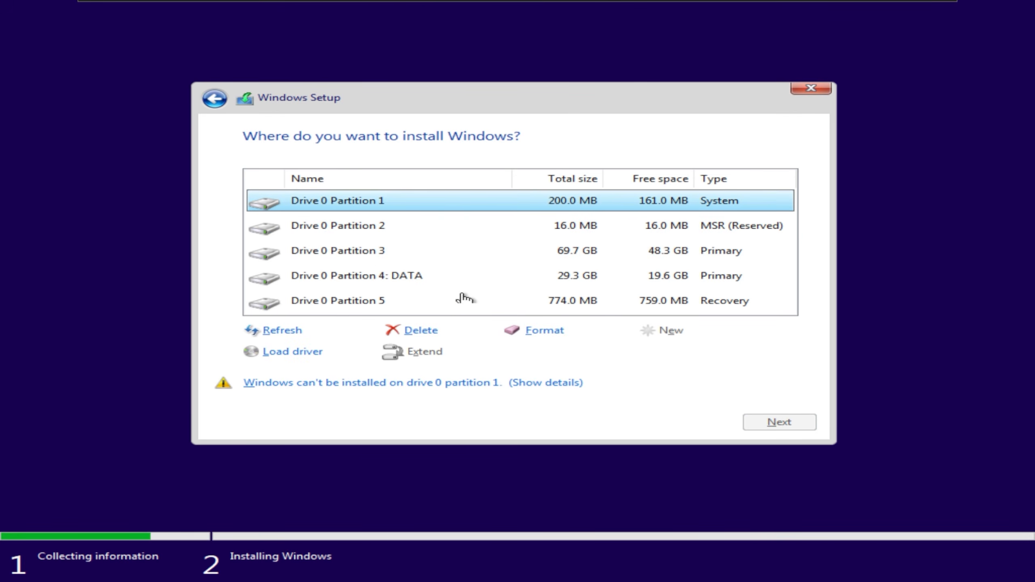
{"action": "left_click", "coordinate": [450, 328]}
{"action": "left_click", "coordinate": [652, 350]}
{"action": "left_click", "coordinate": [386, 226]}
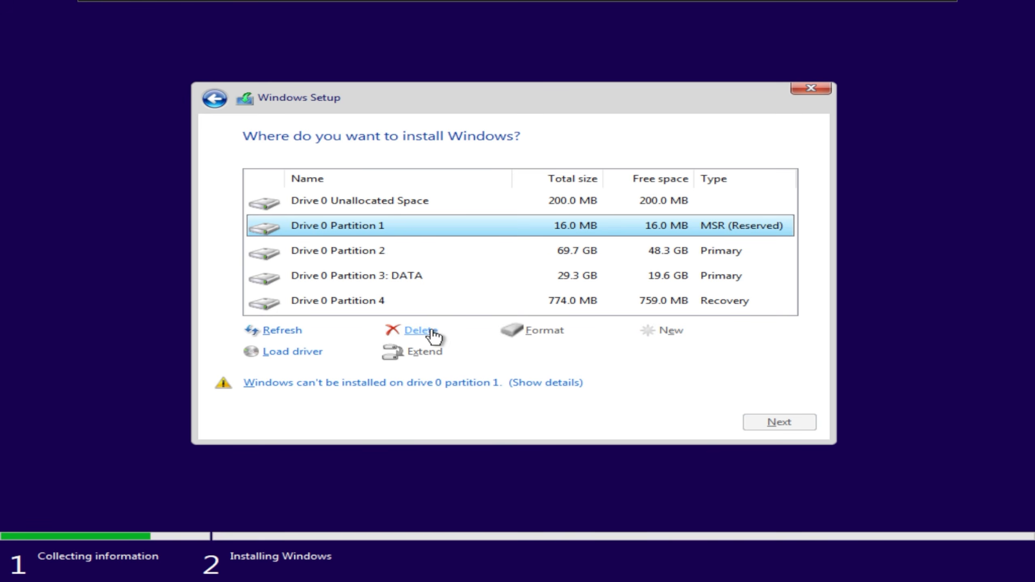
{"action": "left_click", "coordinate": [426, 331]}
{"action": "left_click", "coordinate": [630, 354]}
{"action": "left_click", "coordinate": [387, 228]}
{"action": "left_click", "coordinate": [456, 330]}
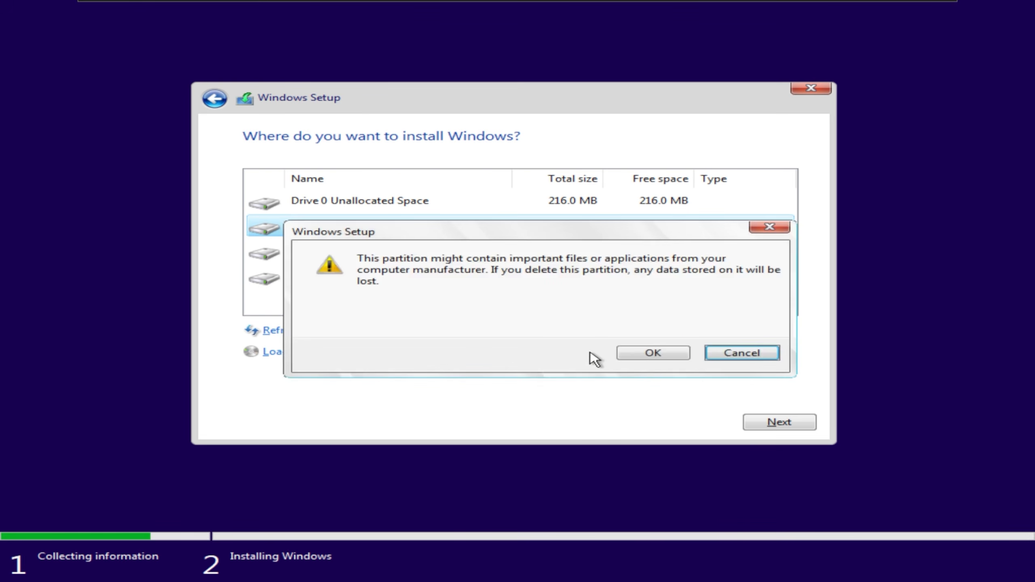
{"action": "left_click", "coordinate": [642, 348]}
{"action": "left_click", "coordinate": [306, 223]}
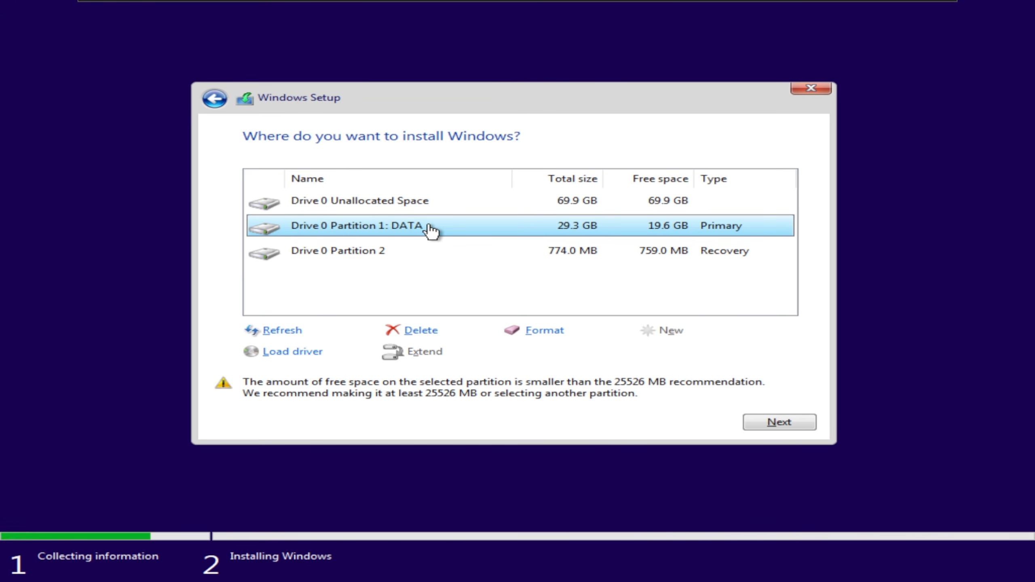
{"action": "left_click", "coordinate": [422, 208]}
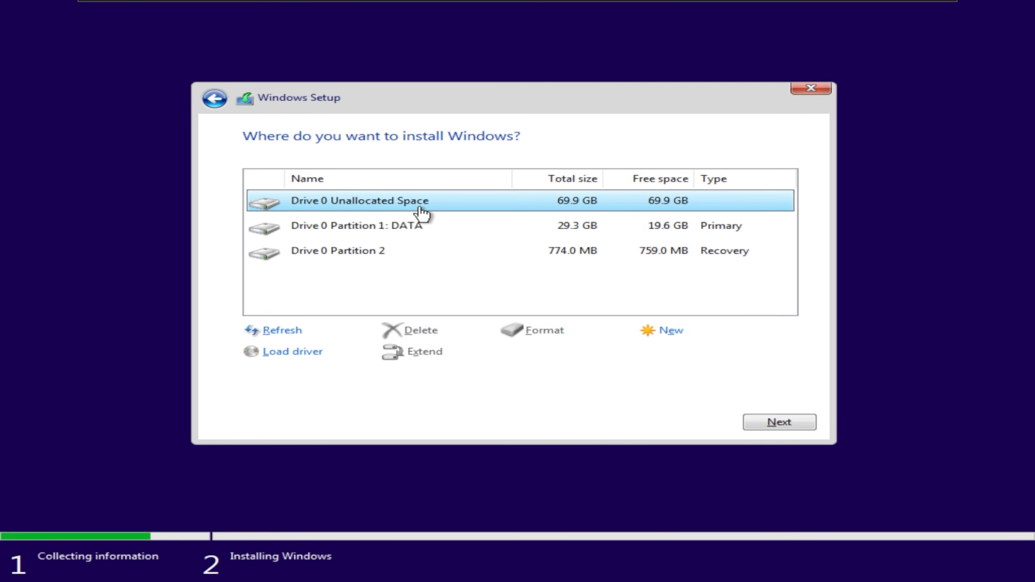
- Start installing Windows on the selected unallocated space, and run start ms-cxh:localonly from a command prompt at the region screen
{"action": "left_click", "coordinate": [782, 423]}
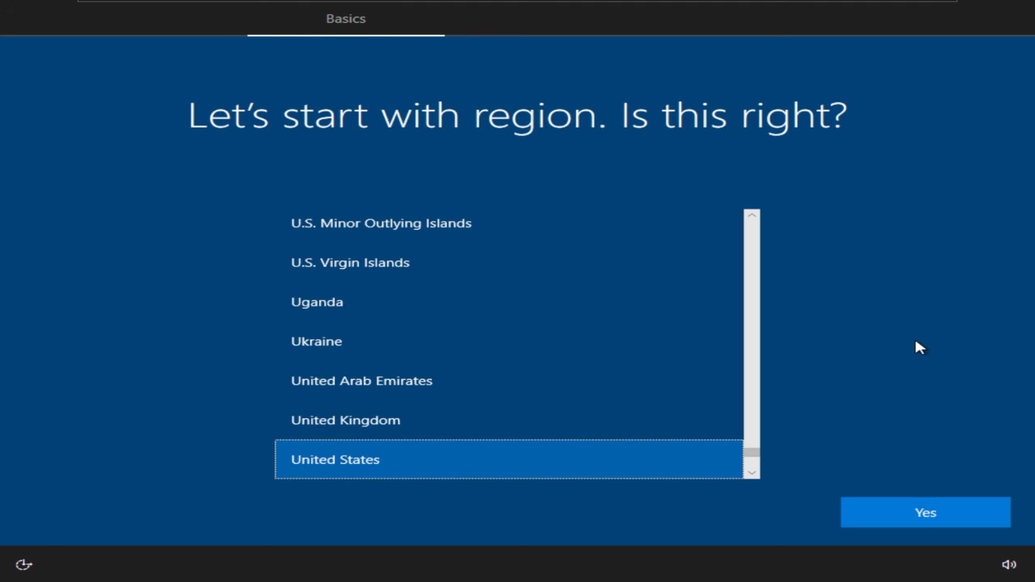
{"action": "left_click", "coordinate": [838, 372]}
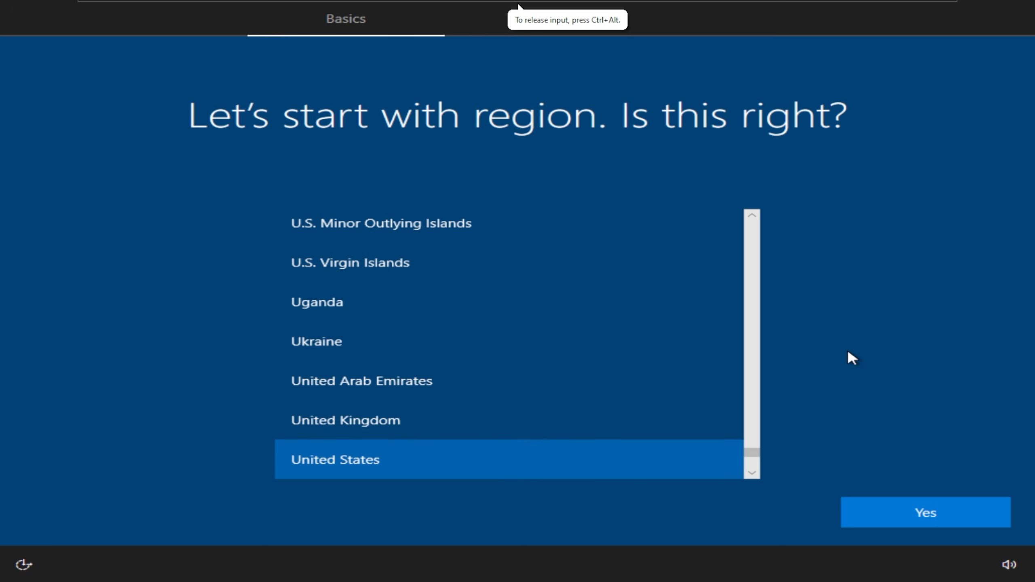
{"action": "key", "text": "shift+F10"}
{"action": "type", "text": "stary"}
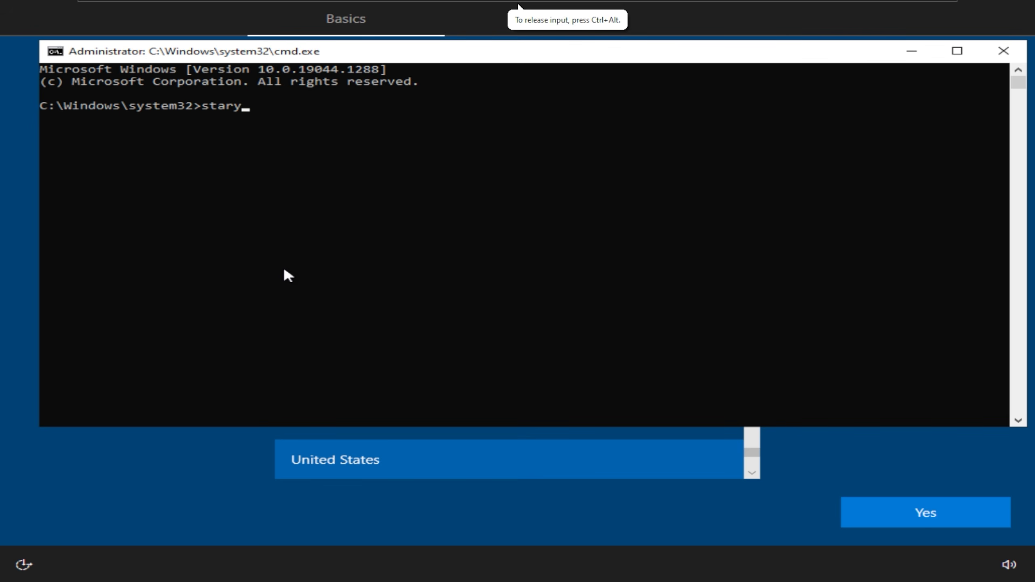
{"action": "key", "text": "BackSpace"}
{"action": "type", "text": "t ms-0"}
{"action": "key", "text": "BackSpace"}
{"action": "type", "text": "cxh:localonl"}
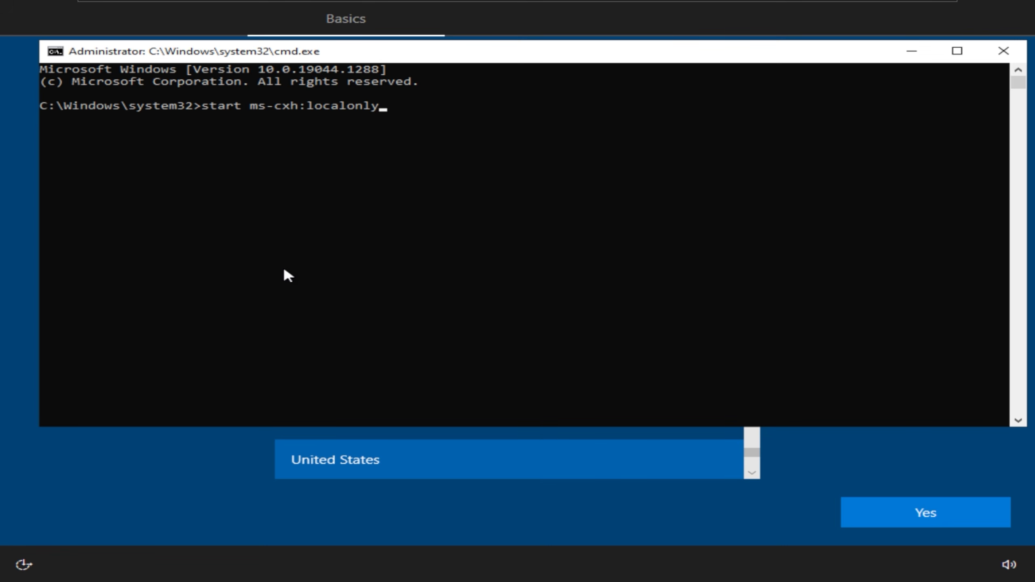
{"action": "key", "text": "Return"}
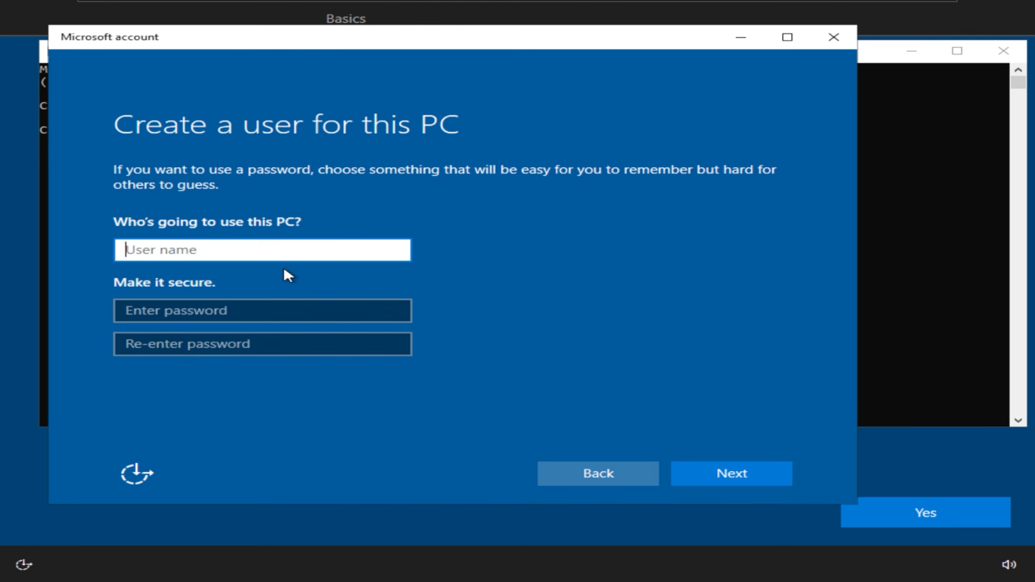
- Create the local user VM without a password and accept the privacy settings with Inking & typing and Advertising ID turned off
{"action": "type", "text": "VM"}
{"action": "key", "text": "Return"}
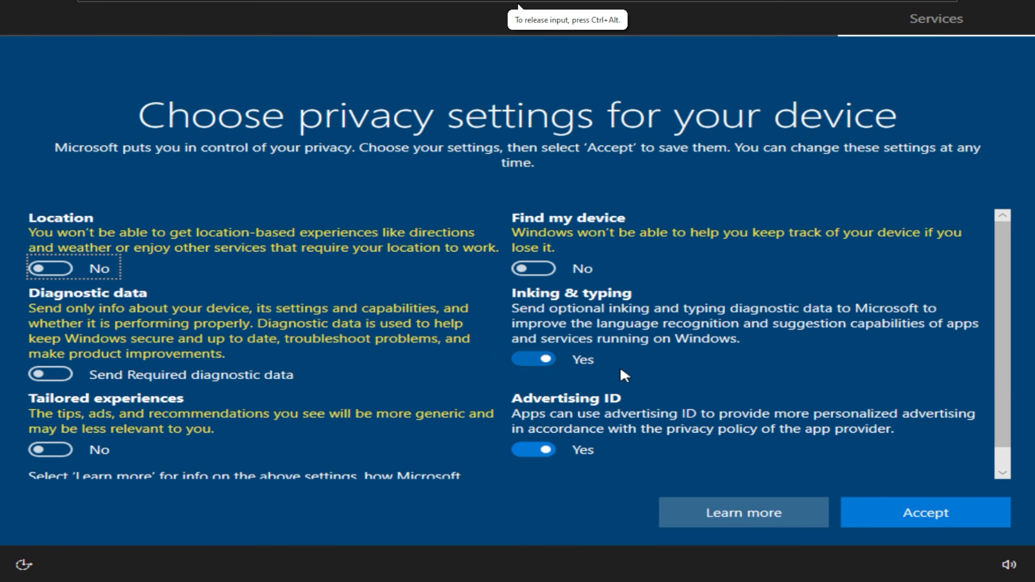
{"action": "left_click", "coordinate": [533, 449]}
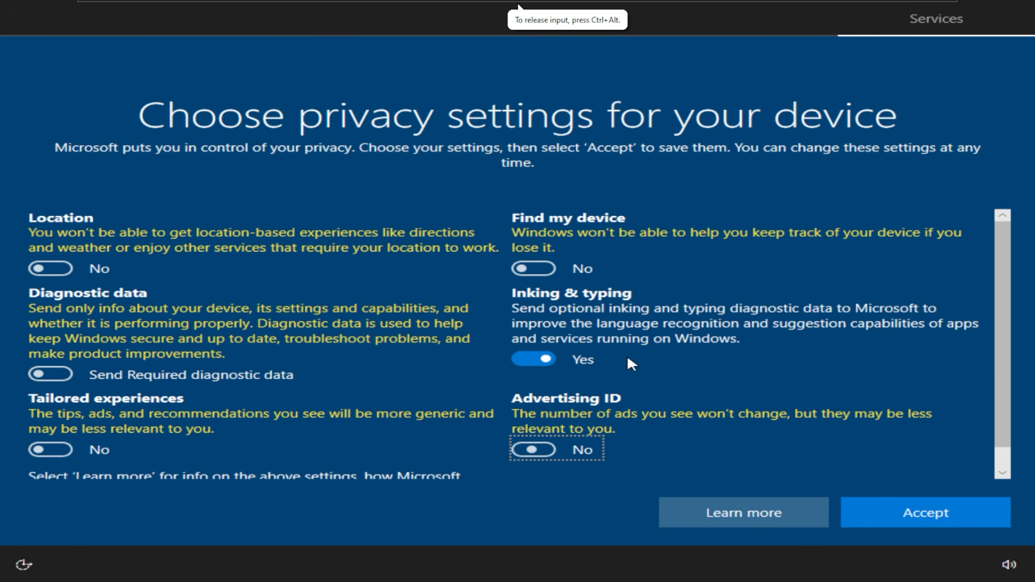
{"action": "left_click", "coordinate": [533, 358]}
{"action": "left_click", "coordinate": [908, 506]}
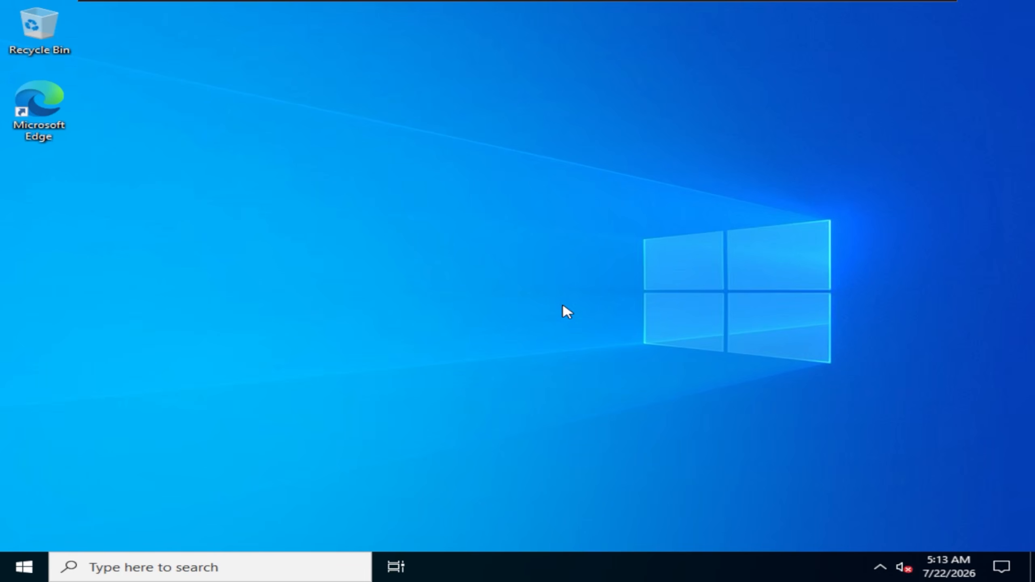
{"action": "right_click", "coordinate": [451, 250]}
{"action": "left_click", "coordinate": [525, 294]}
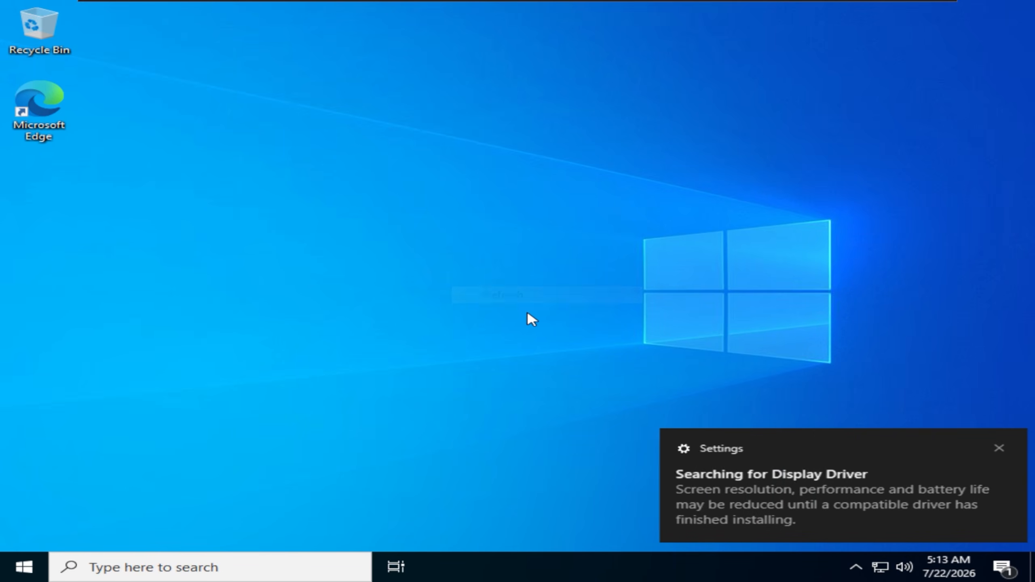
- Mount the VMware Tools installer disc in the virtual machine
{"action": "mouse_move", "coordinate": [235, 5]}
{"action": "left_click", "coordinate": [195, 8]}
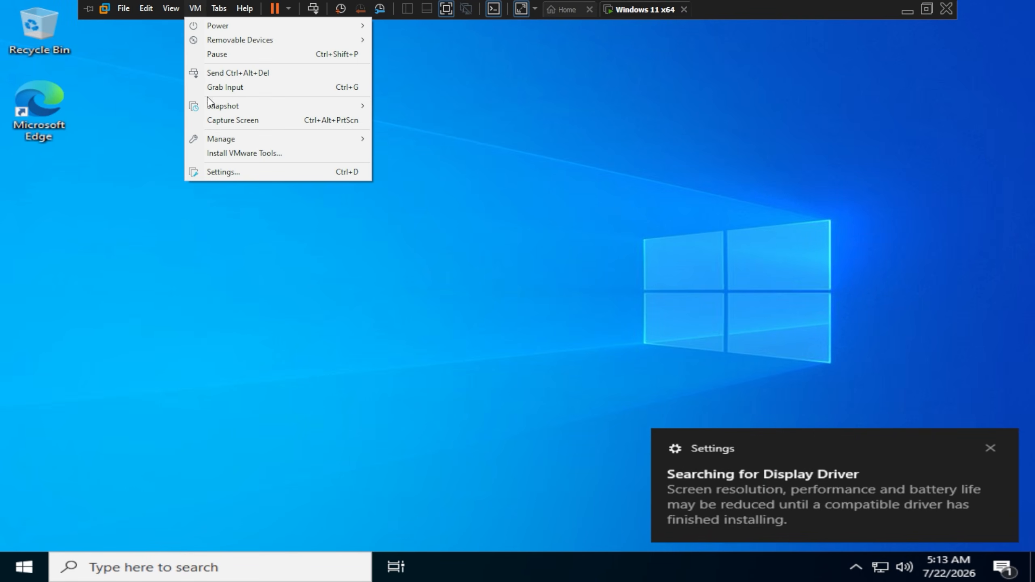
{"action": "left_click", "coordinate": [249, 153]}
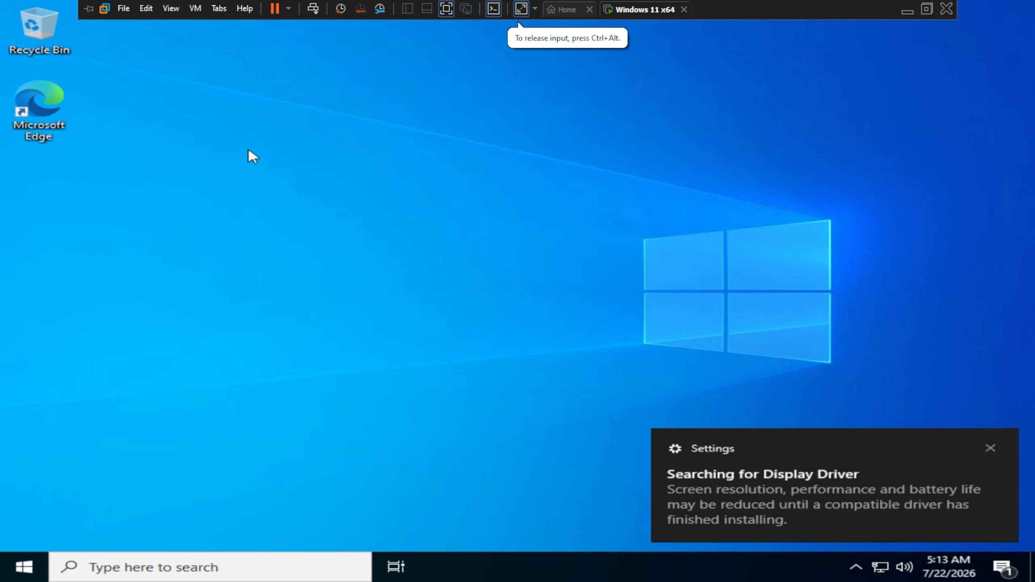
- Open a File Explorer window and pin File Explorer to the taskbar
{"action": "key", "text": "super+e"}
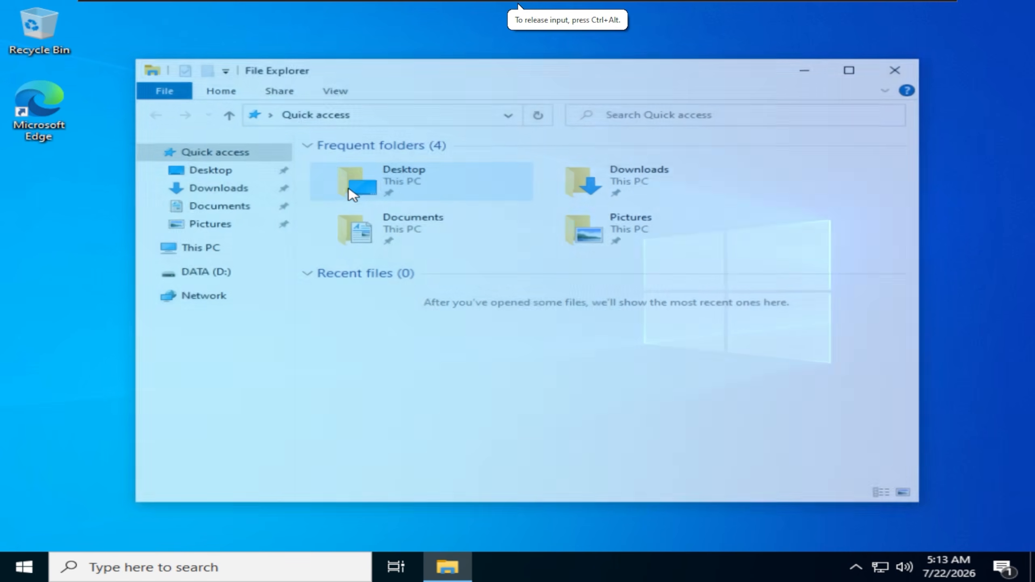
{"action": "right_click", "coordinate": [453, 569]}
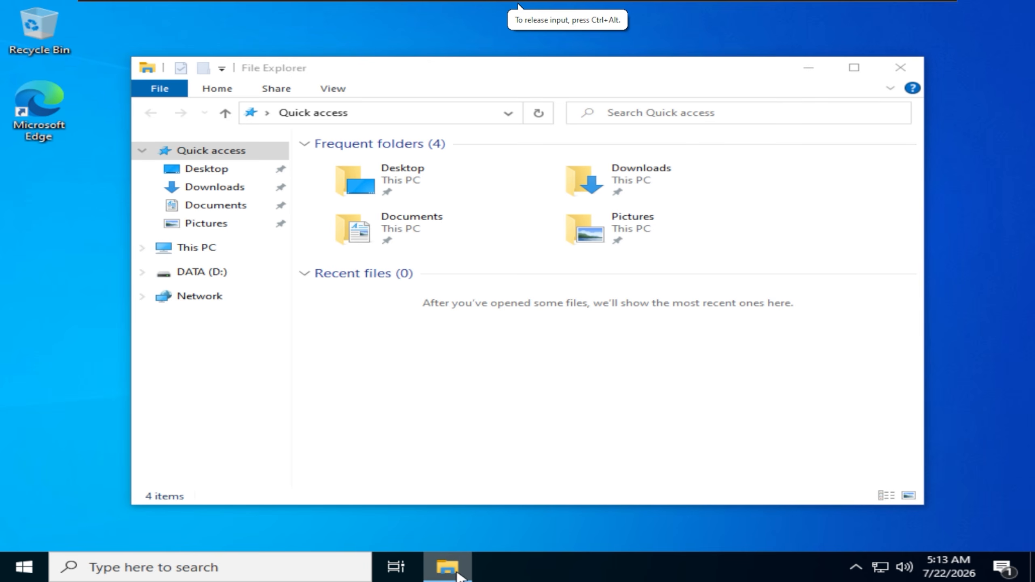
{"action": "left_click", "coordinate": [422, 512]}
{"action": "left_click", "coordinate": [996, 513]}
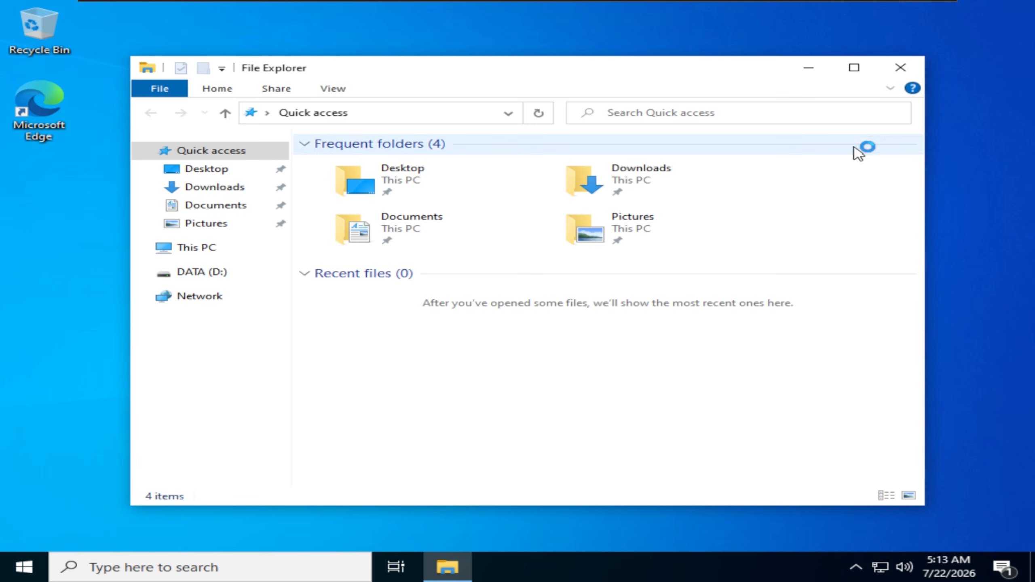
- Launch the VMware Tools installer from DVD Drive (E:) in This PC and allow it to make changes to the device
{"action": "left_click", "coordinate": [865, 76]}
{"action": "left_click", "coordinate": [99, 191]}
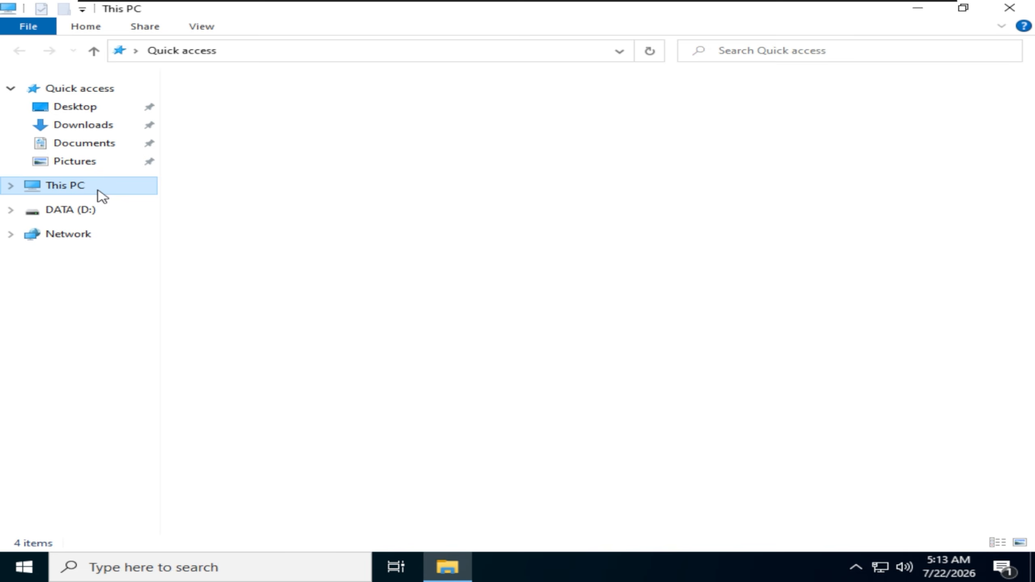
{"action": "left_click", "coordinate": [12, 185]}
{"action": "left_click", "coordinate": [794, 279]}
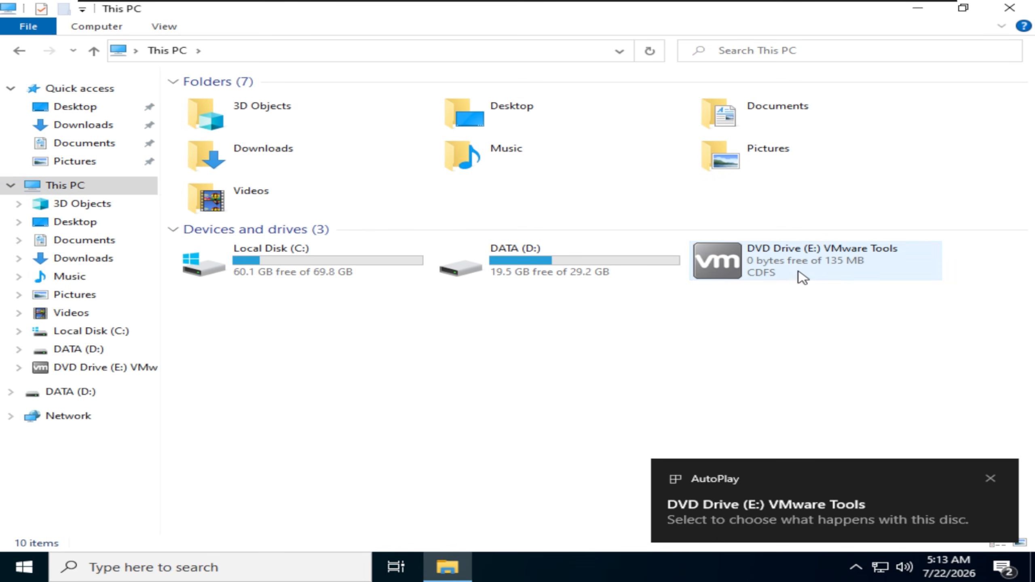
{"action": "double_click", "coordinate": [780, 275]}
{"action": "left_click", "coordinate": [478, 388]}
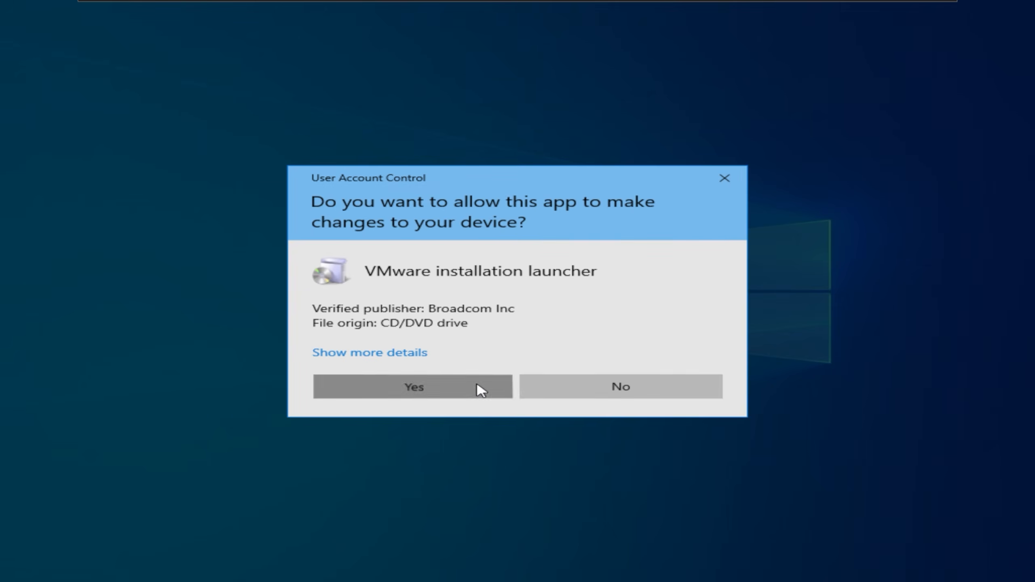
- Complete the VMware Tools Setup Wizard and restart Windows
{"action": "left_click", "coordinate": [643, 403]}
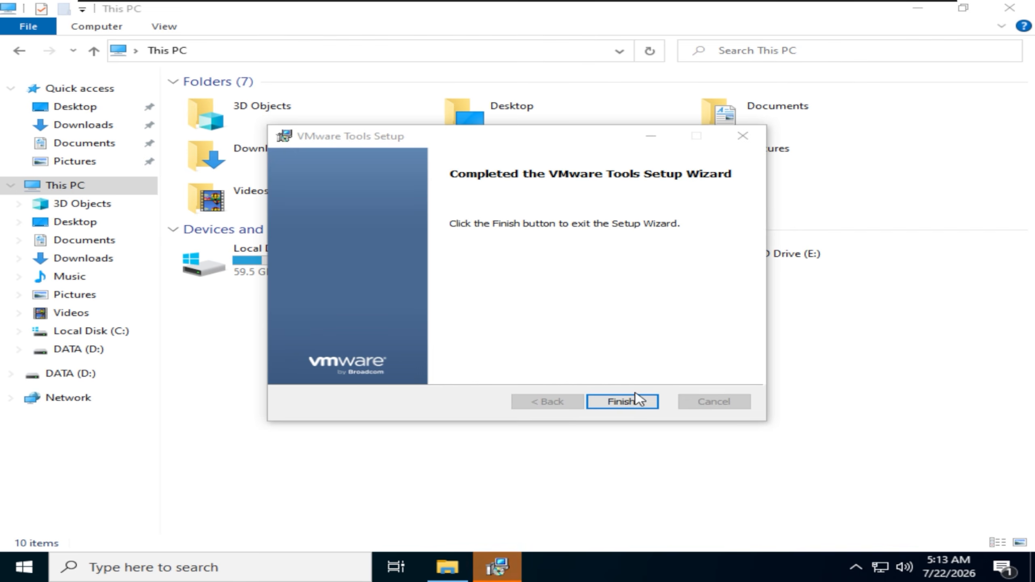
{"action": "left_click", "coordinate": [626, 404]}
{"action": "left_click", "coordinate": [449, 320]}
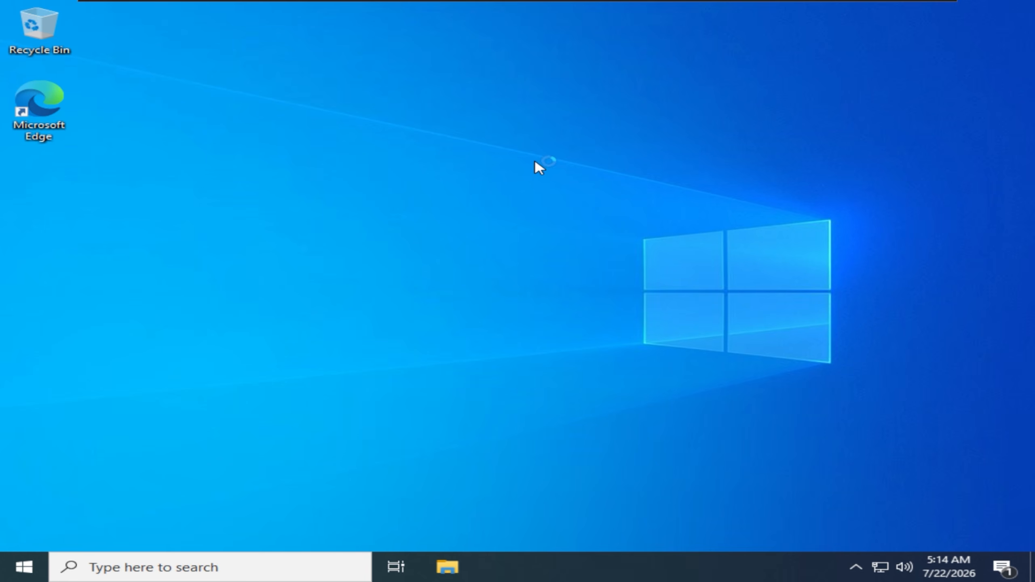
{"action": "right_click", "coordinate": [535, 161]}
{"action": "left_click", "coordinate": [600, 203]}
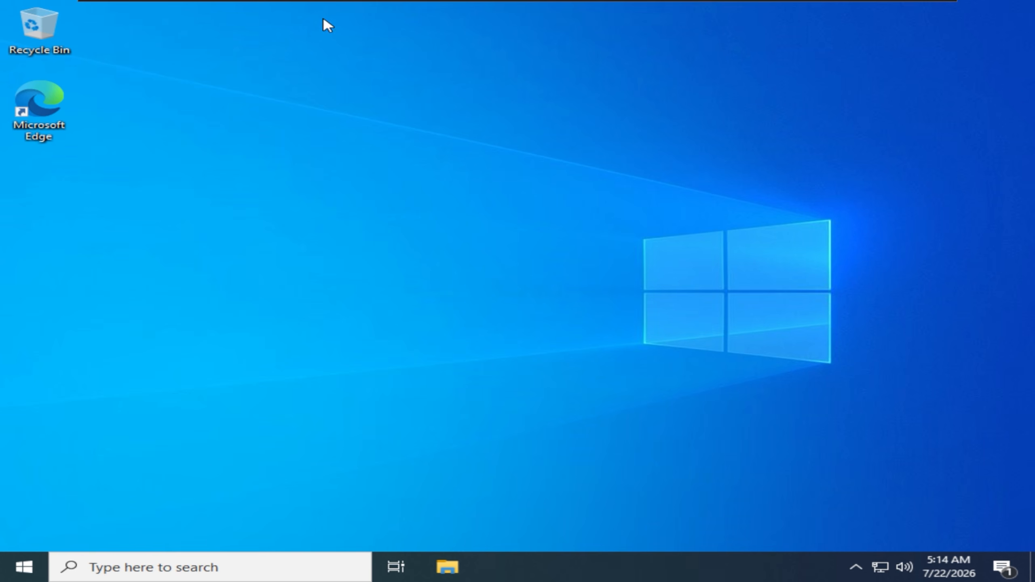
- Turn on network discovery and file sharing from File Explorer's Network location
{"action": "left_click", "coordinate": [447, 566]}
{"action": "left_click", "coordinate": [119, 416]}
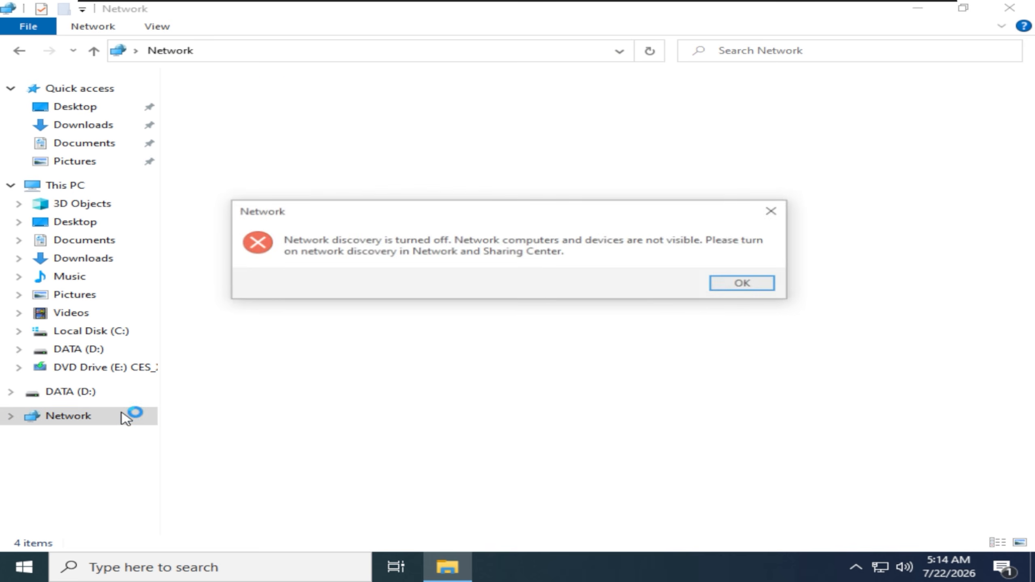
{"action": "left_click", "coordinate": [734, 285]}
{"action": "left_click", "coordinate": [470, 81]}
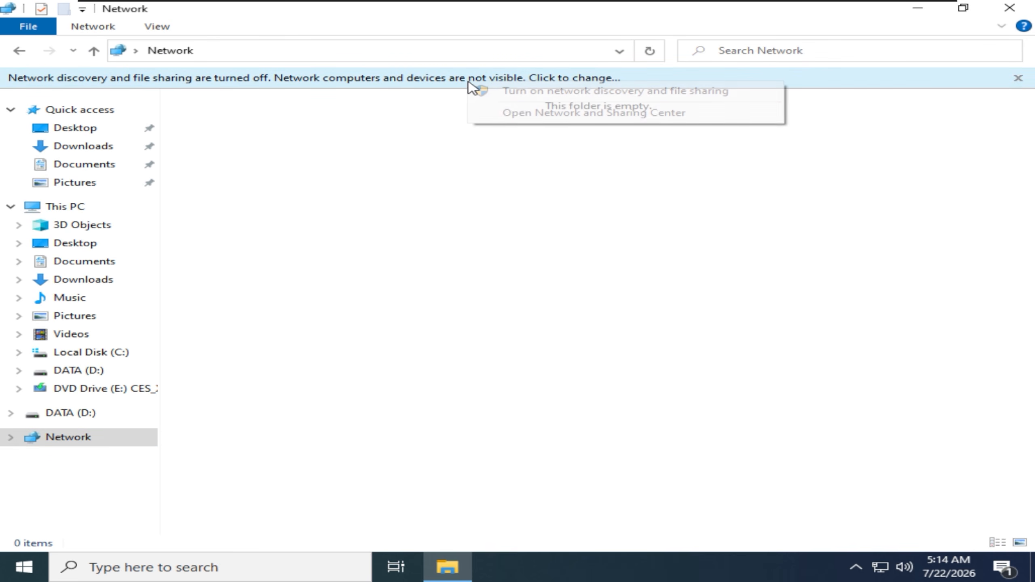
{"action": "left_click", "coordinate": [493, 95]}
{"action": "left_click", "coordinate": [495, 302]}
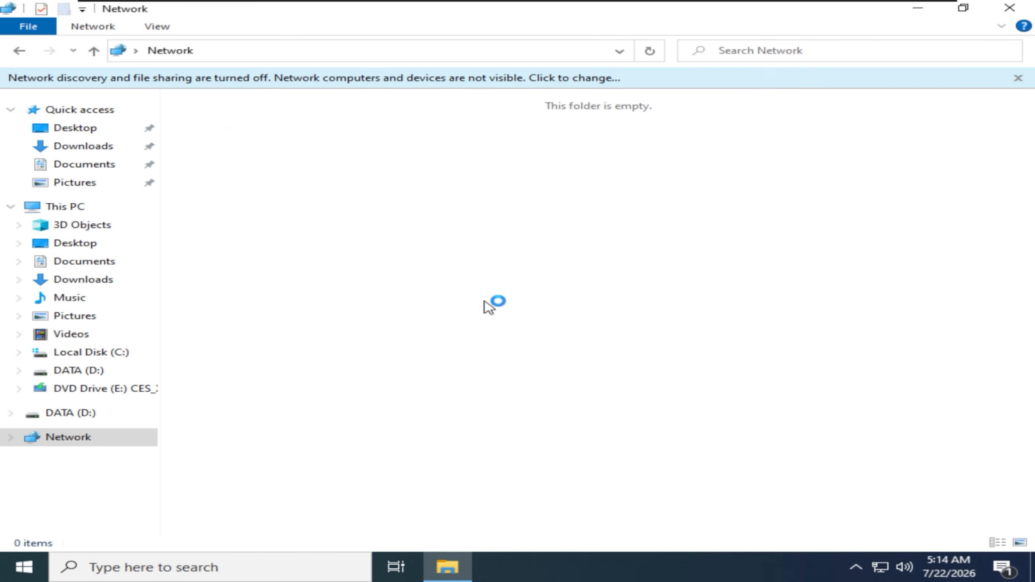
- Refresh the network computers and open the Soft folder inside SOFT in the Shared Folders of vmware-host
{"action": "right_click", "coordinate": [577, 173]}
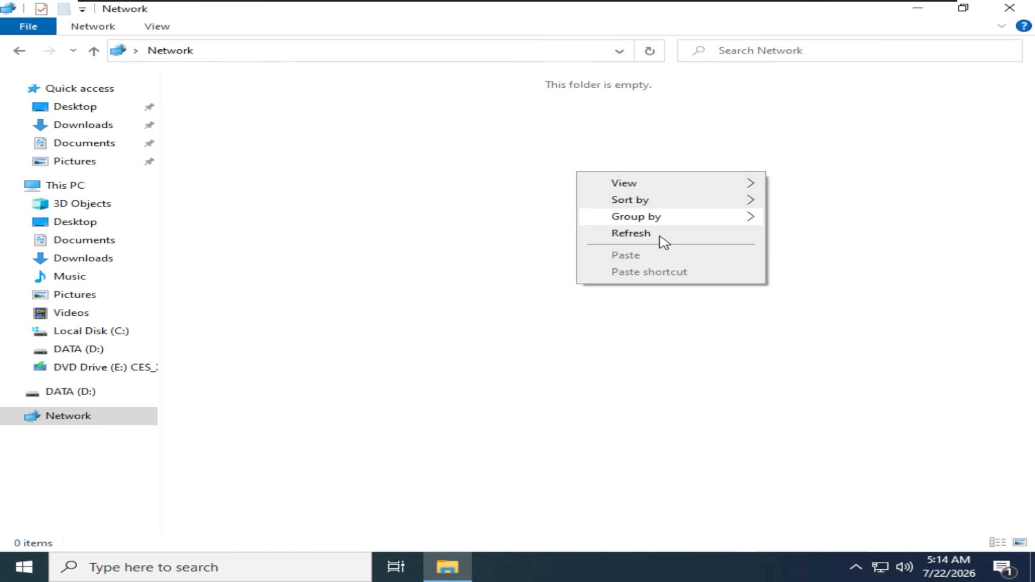
{"action": "left_click", "coordinate": [607, 232]}
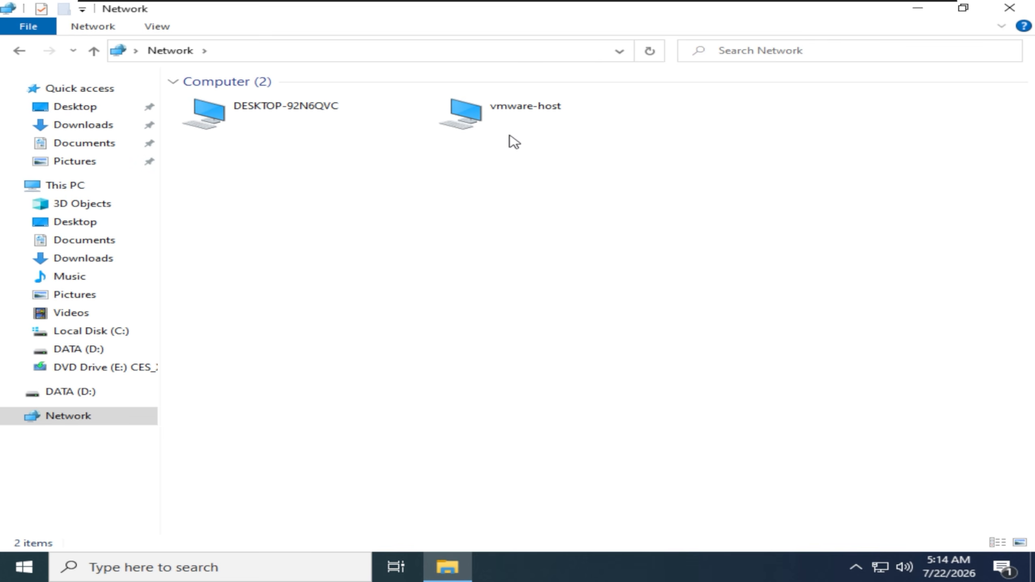
{"action": "double_click", "coordinate": [525, 116]}
{"action": "double_click", "coordinate": [305, 102]}
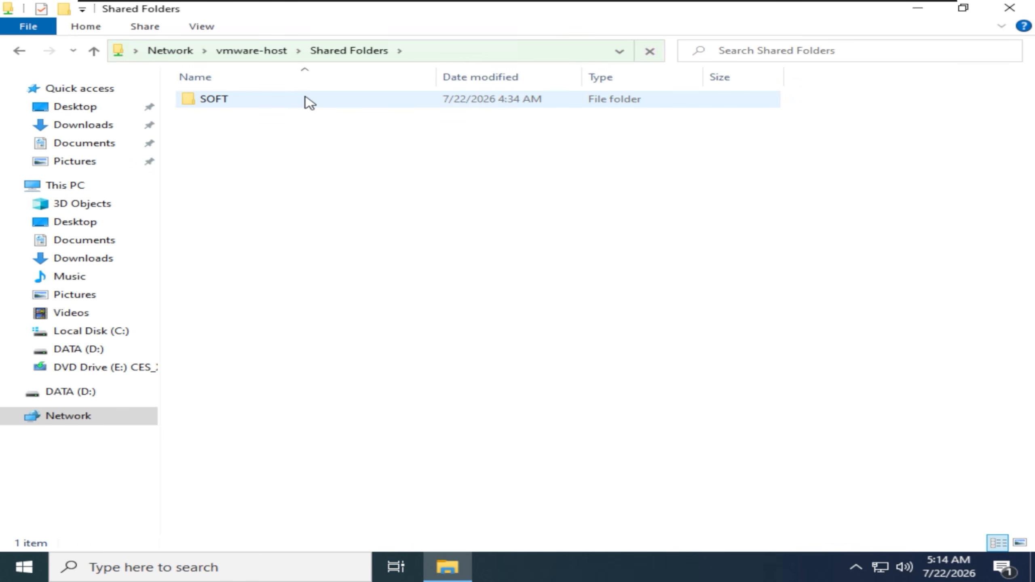
{"action": "double_click", "coordinate": [309, 102]}
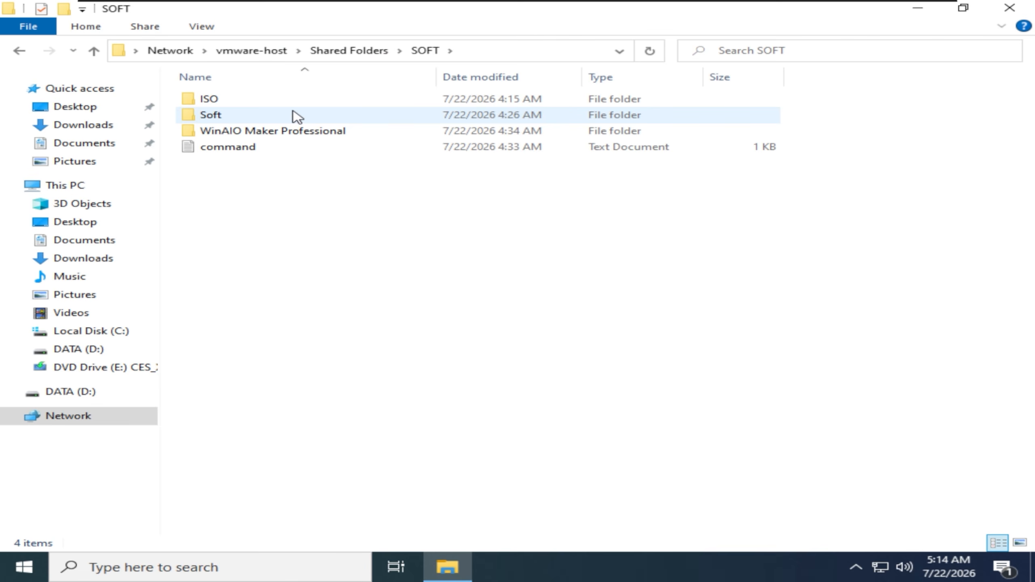
{"action": "double_click", "coordinate": [298, 117]}
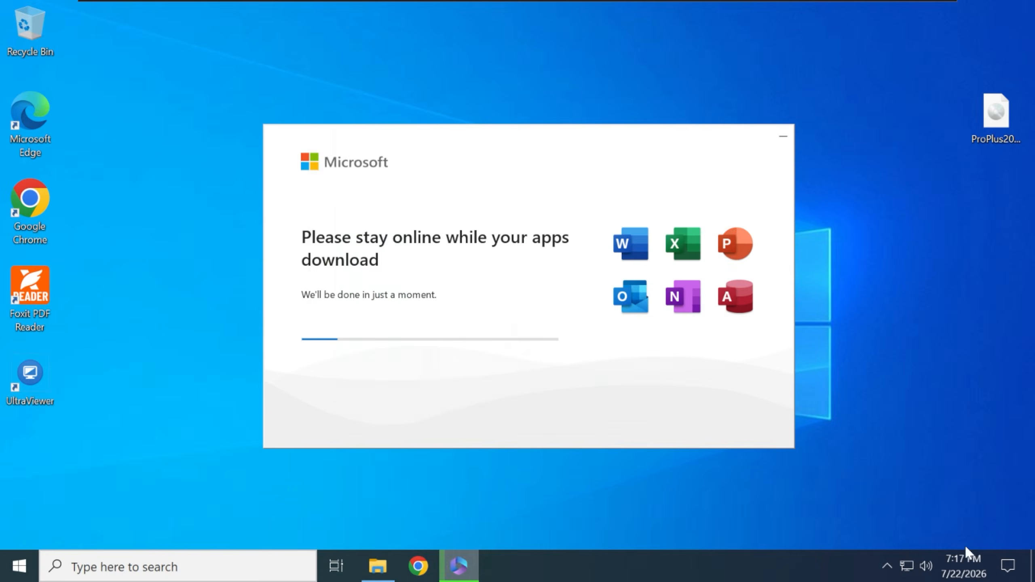
- Minimize the Soft folder window and open the file location of Word's Start menu shortcut
{"action": "left_click", "coordinate": [393, 571]}
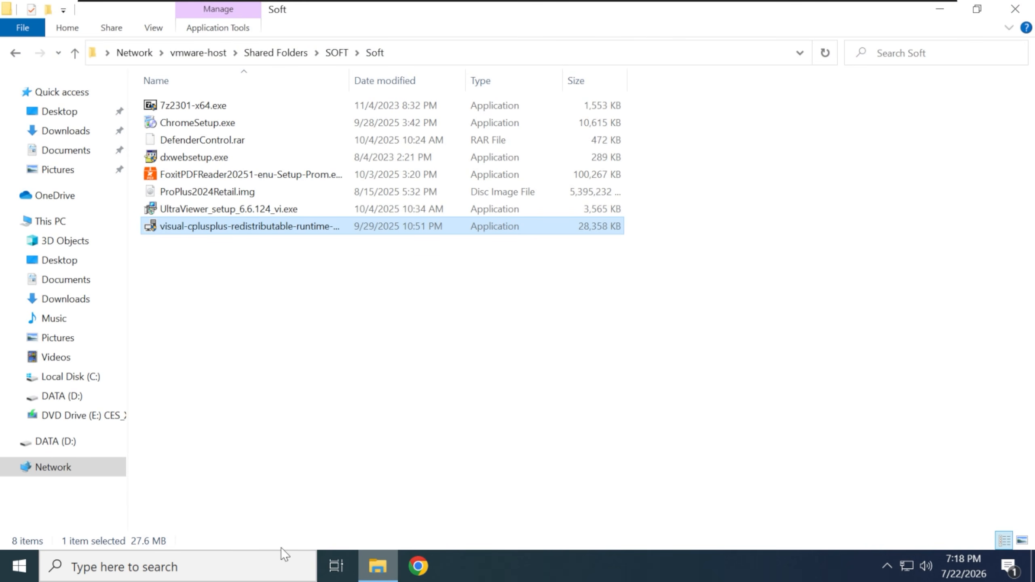
{"action": "left_click", "coordinate": [377, 566]}
{"action": "left_click", "coordinate": [19, 566]}
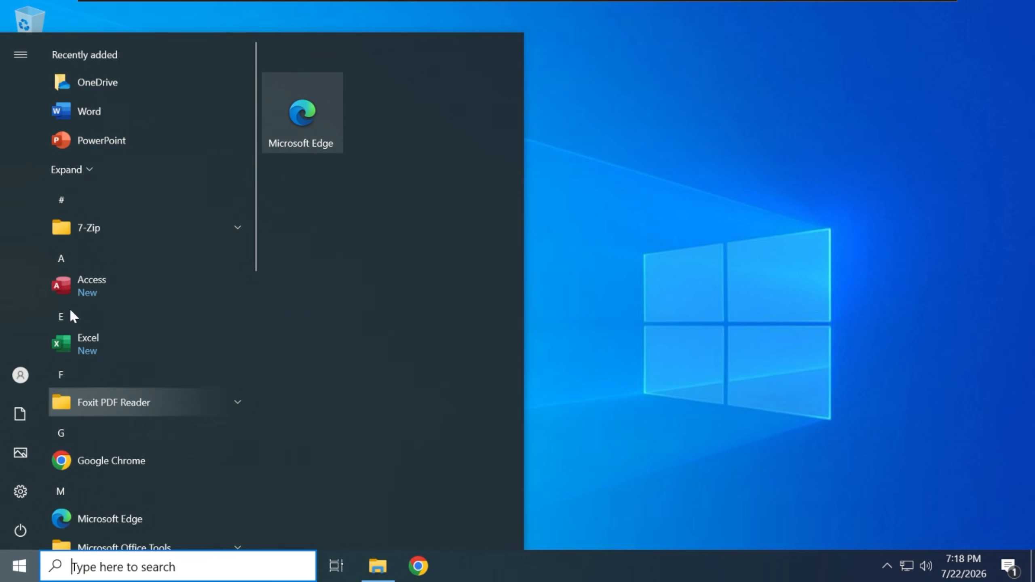
{"action": "right_click", "coordinate": [103, 106]}
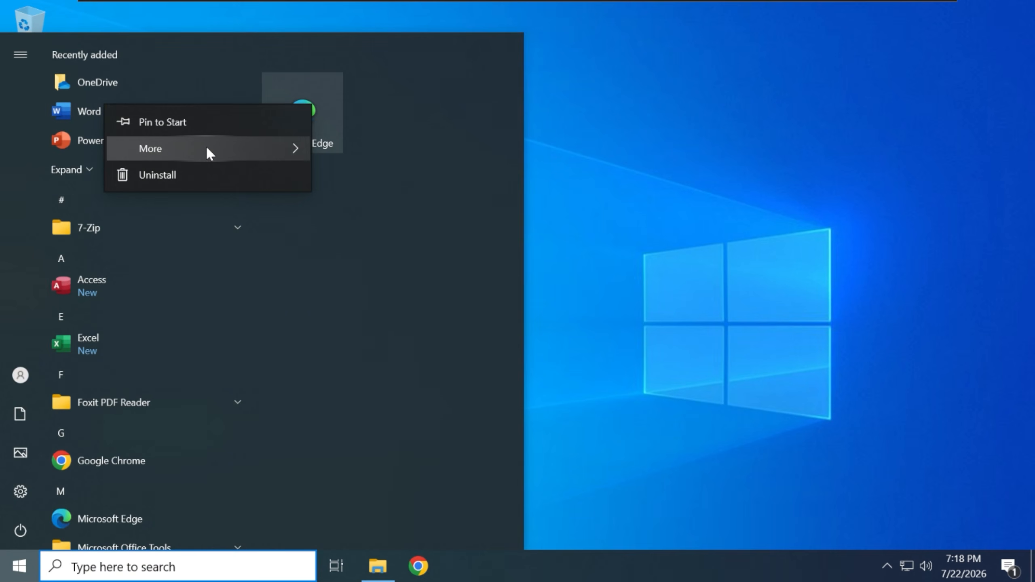
{"action": "mouse_move", "coordinate": [215, 145]}
{"action": "left_click", "coordinate": [386, 206]}
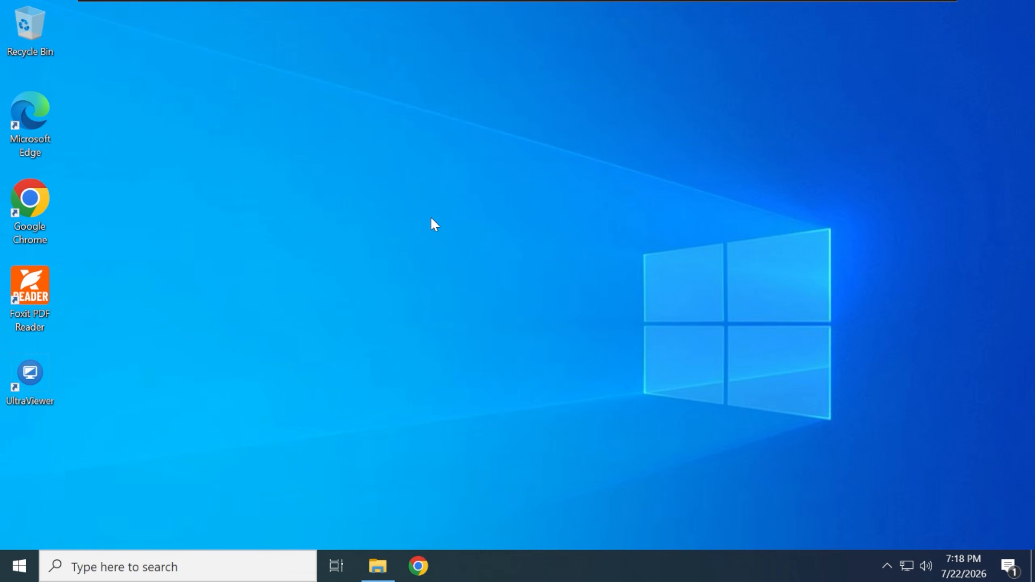
- Copy the Excel, PowerPoint and Word shortcuts from the Start Menu Programs folder
{"action": "left_click", "coordinate": [397, 320], "text": "ctrl"}
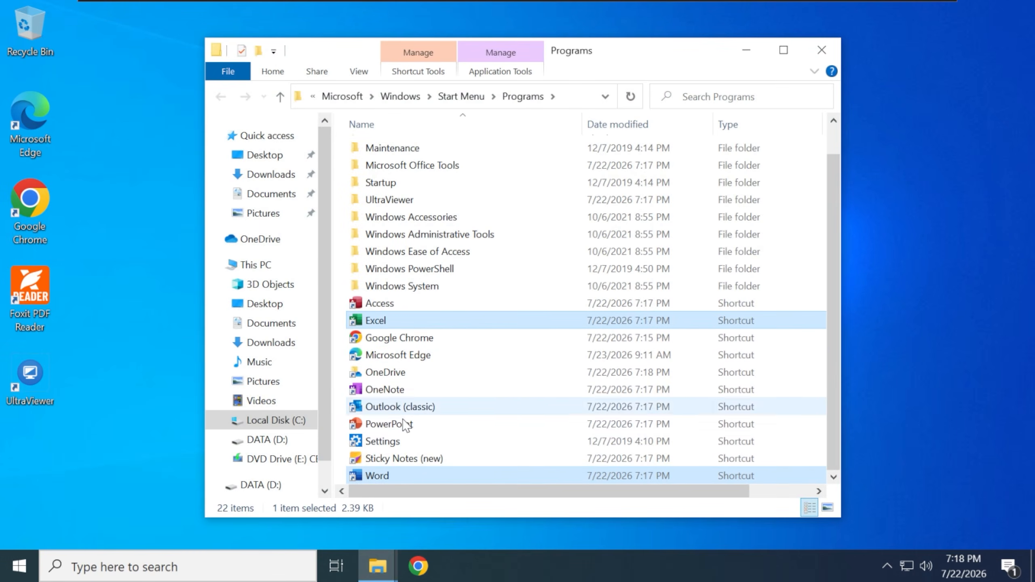
{"action": "left_click", "coordinate": [397, 424], "text": "ctrl"}
{"action": "right_click", "coordinate": [392, 425]}
{"action": "left_click", "coordinate": [431, 313]}
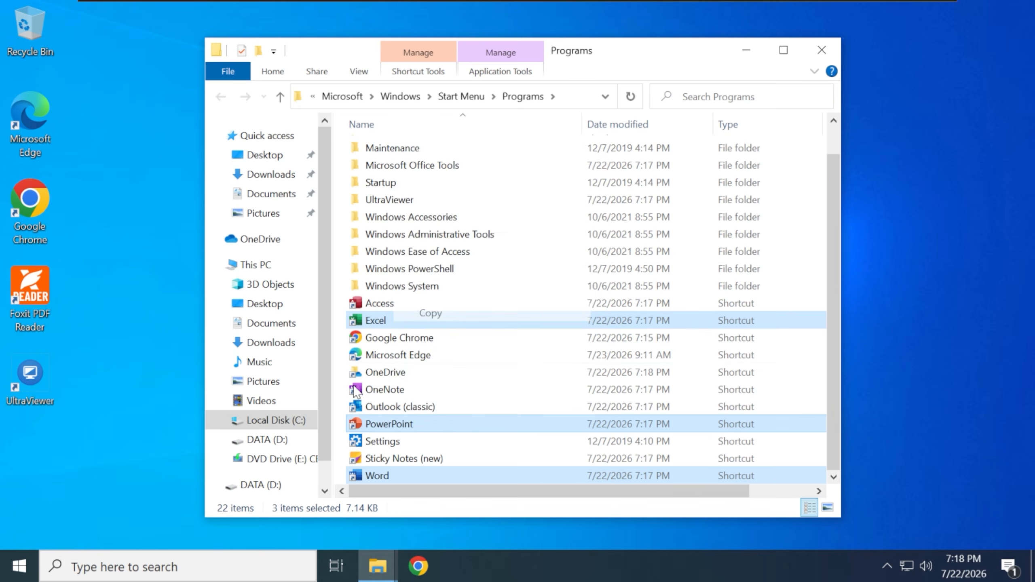
- Open the Public Desktop folder inside Users\Public on Local Disk (C:)
{"action": "left_click", "coordinate": [307, 421]}
{"action": "double_click", "coordinate": [401, 217]}
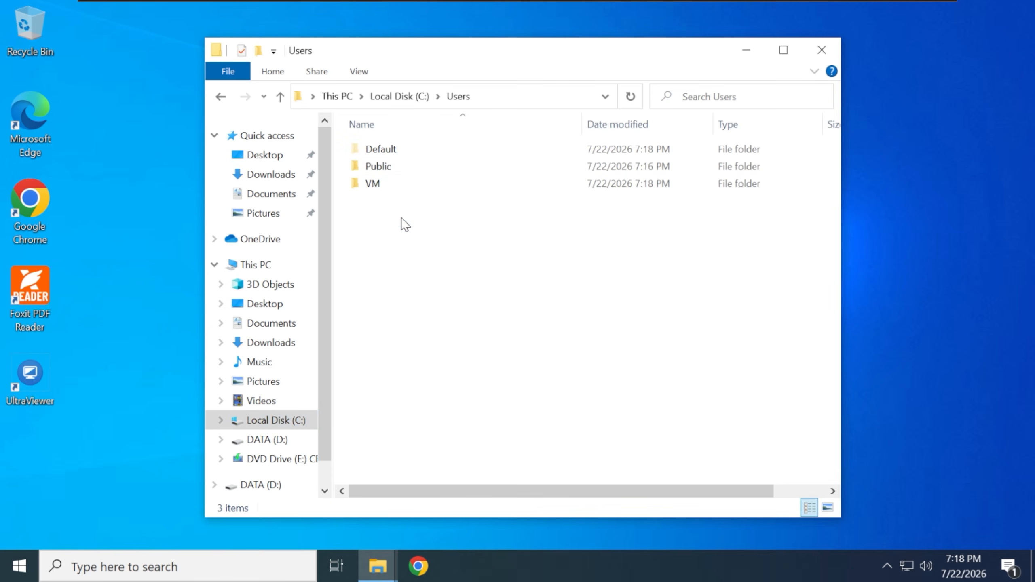
{"action": "double_click", "coordinate": [391, 168]}
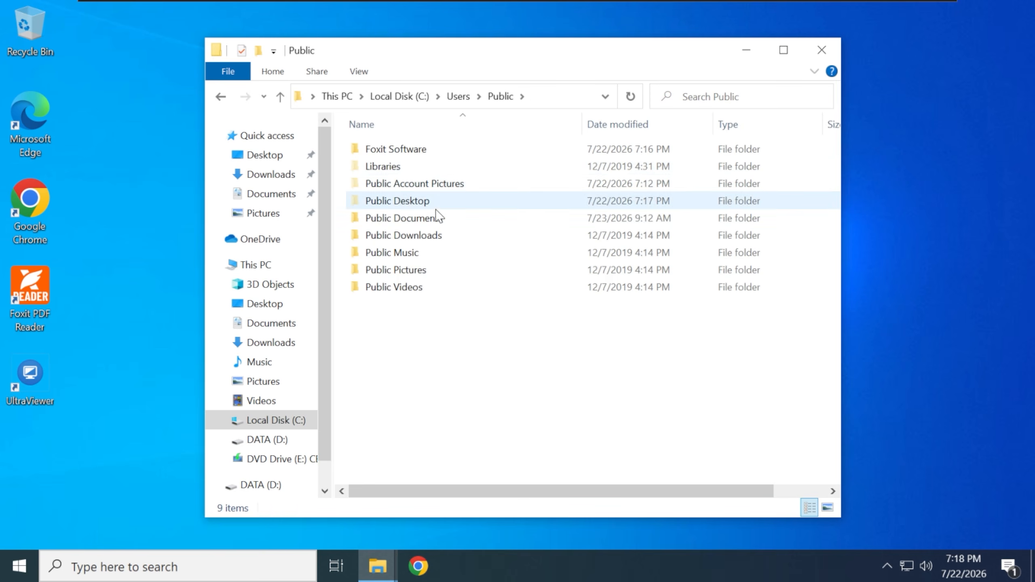
{"action": "left_click", "coordinate": [385, 202]}
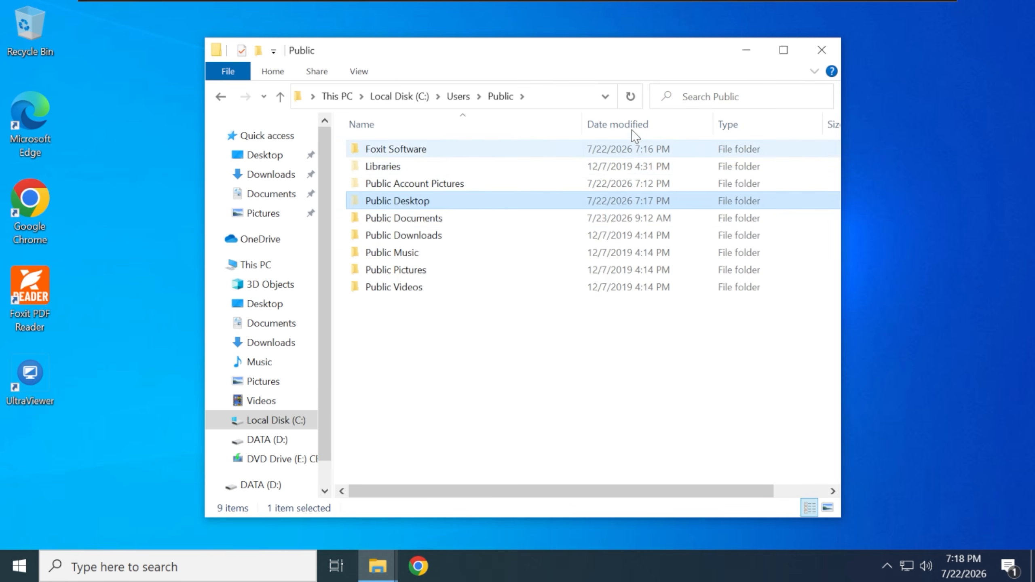
{"action": "left_click", "coordinate": [358, 72]}
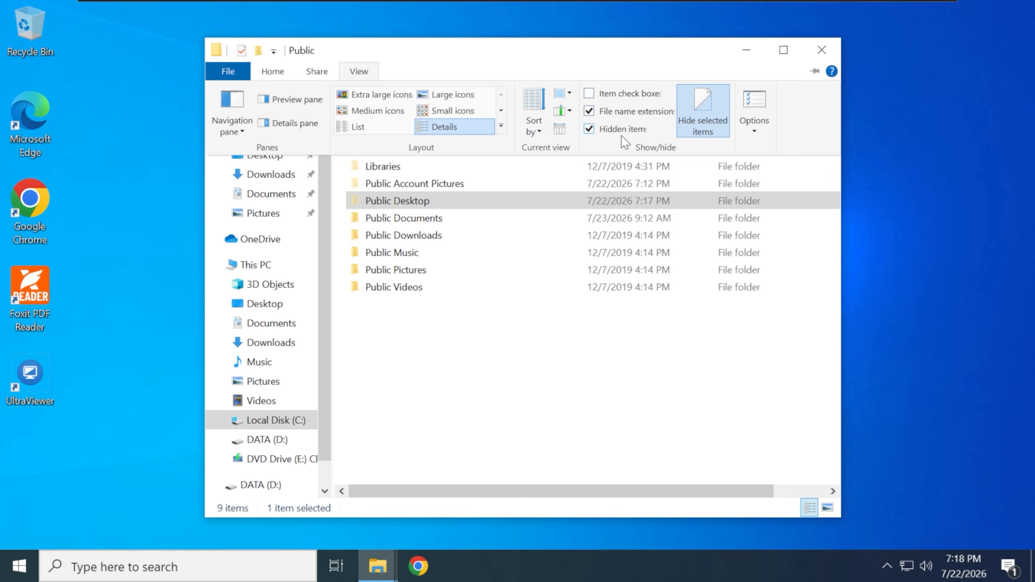
{"action": "double_click", "coordinate": [441, 201]}
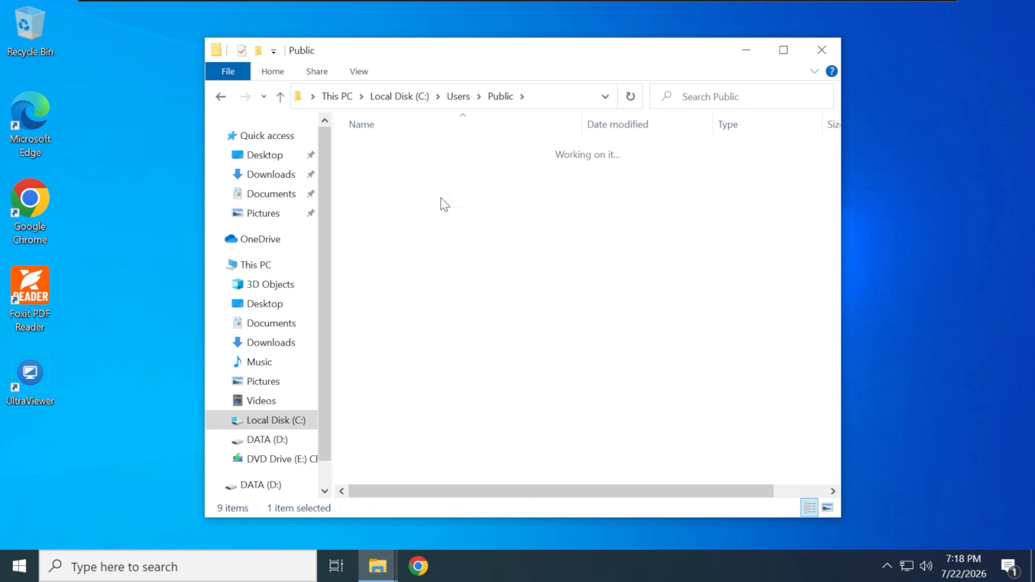
- Paste the copied Excel, PowerPoint and Word shortcuts into Public Desktop, granting administrator permission for all current items, and refresh the desktop
{"action": "key", "text": "ctrl+v"}
{"action": "left_click", "coordinate": [424, 240]}
{"action": "left_click", "coordinate": [472, 264]}
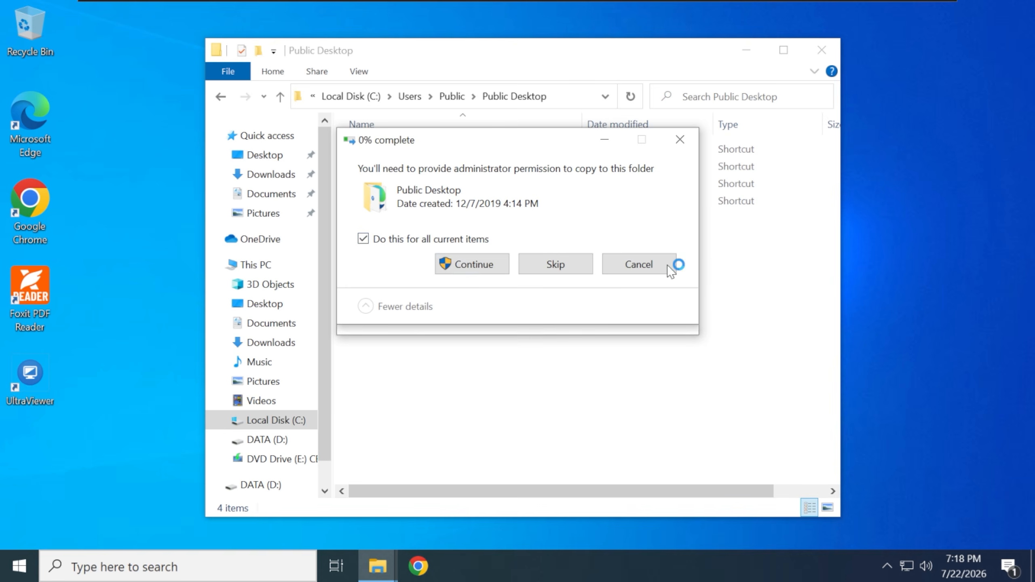
{"action": "left_click", "coordinate": [819, 57]}
{"action": "right_click", "coordinate": [308, 153]}
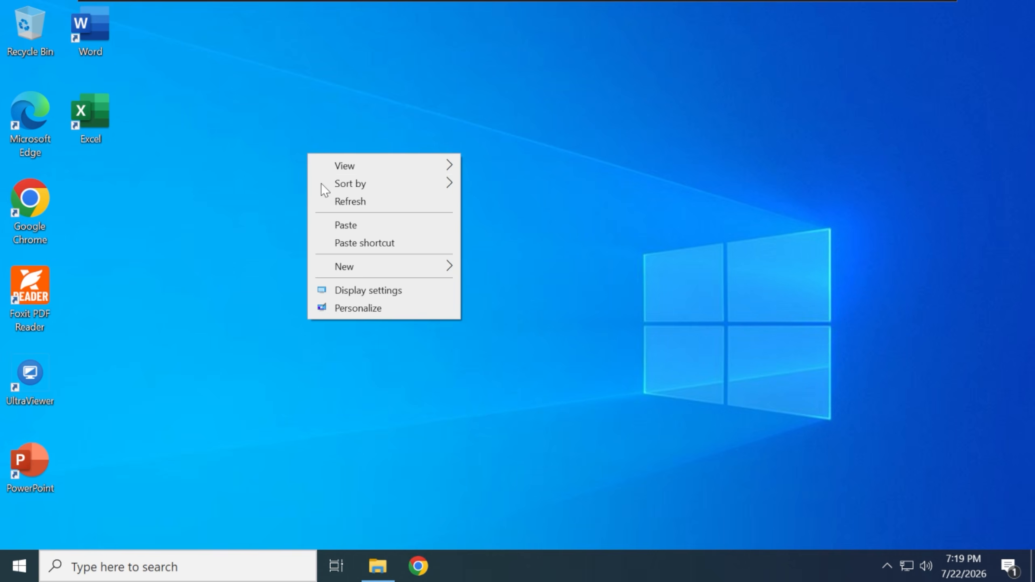
{"action": "left_click", "coordinate": [340, 199]}
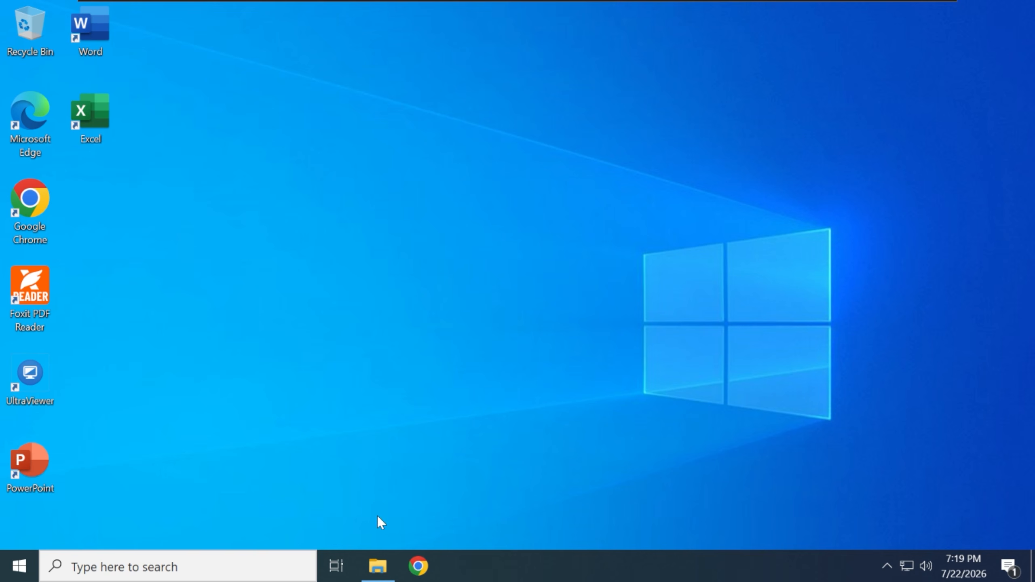
- Run sysprep.exe from the C:\Windows\System32\Sysprep folder
{"action": "left_click", "coordinate": [377, 566]}
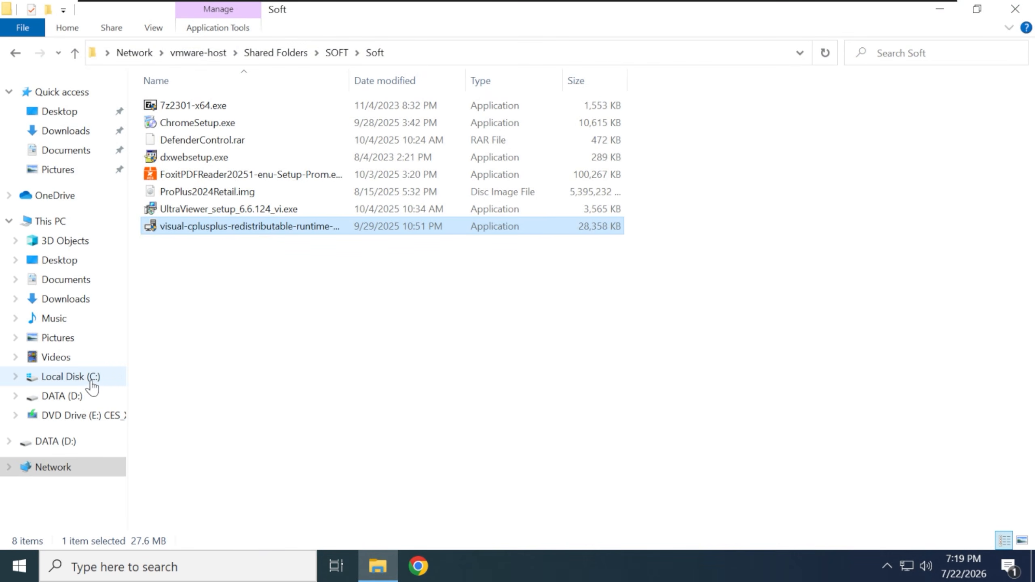
{"action": "left_click", "coordinate": [85, 379]}
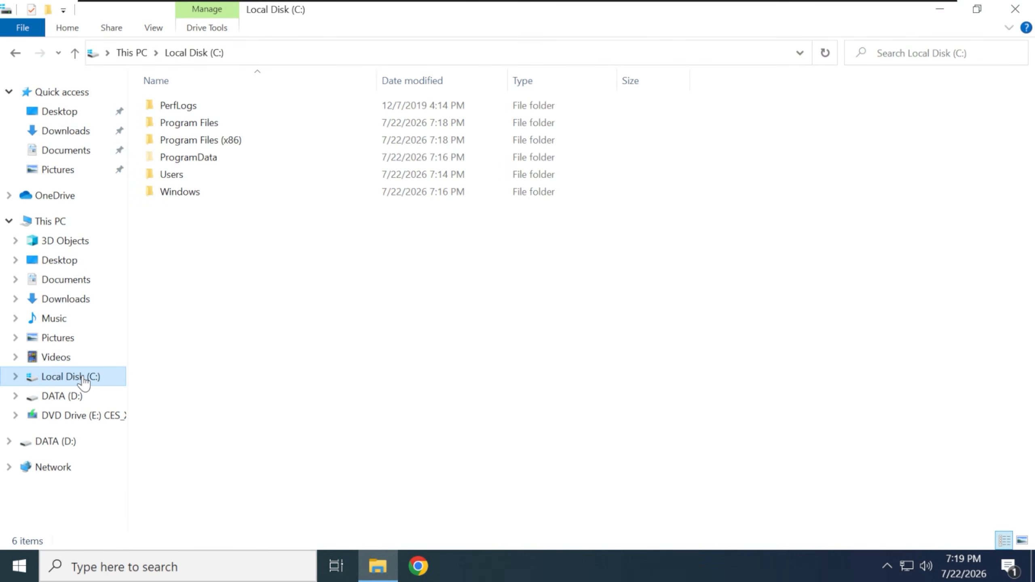
{"action": "double_click", "coordinate": [217, 193]}
{"action": "key", "text": "s"}
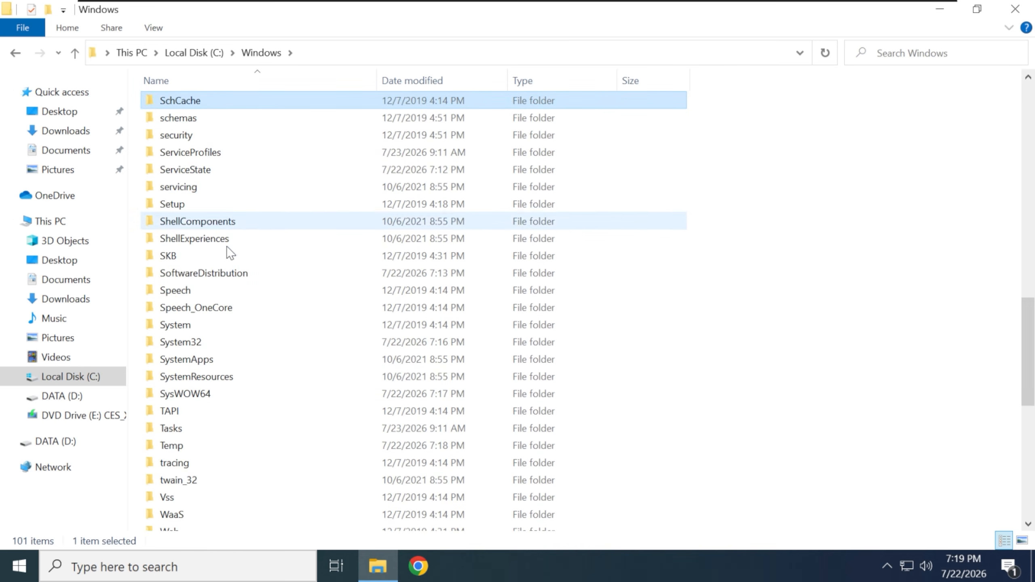
{"action": "left_click", "coordinate": [229, 342]}
{"action": "double_click", "coordinate": [236, 342]}
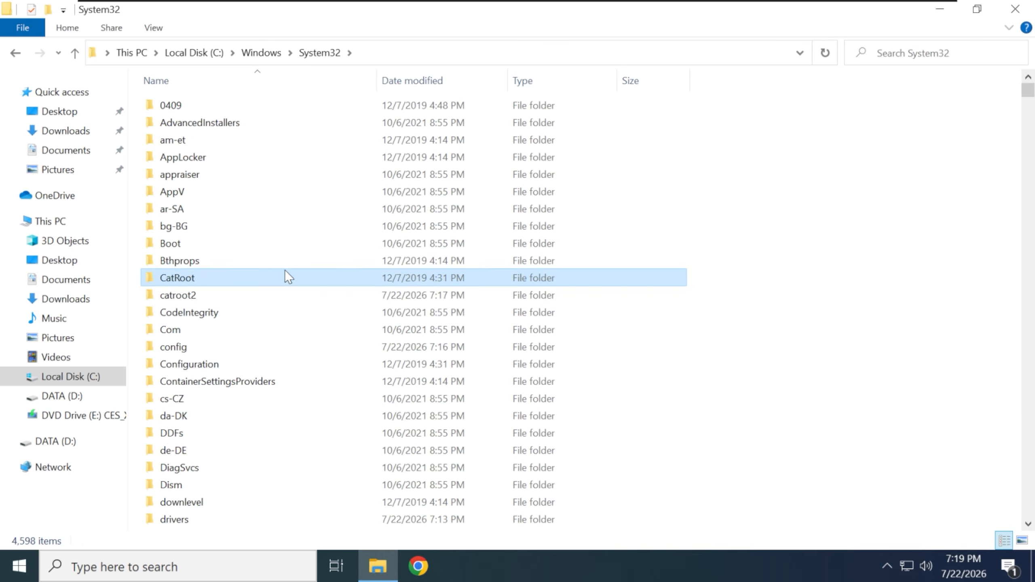
{"action": "type", "text": "sys"}
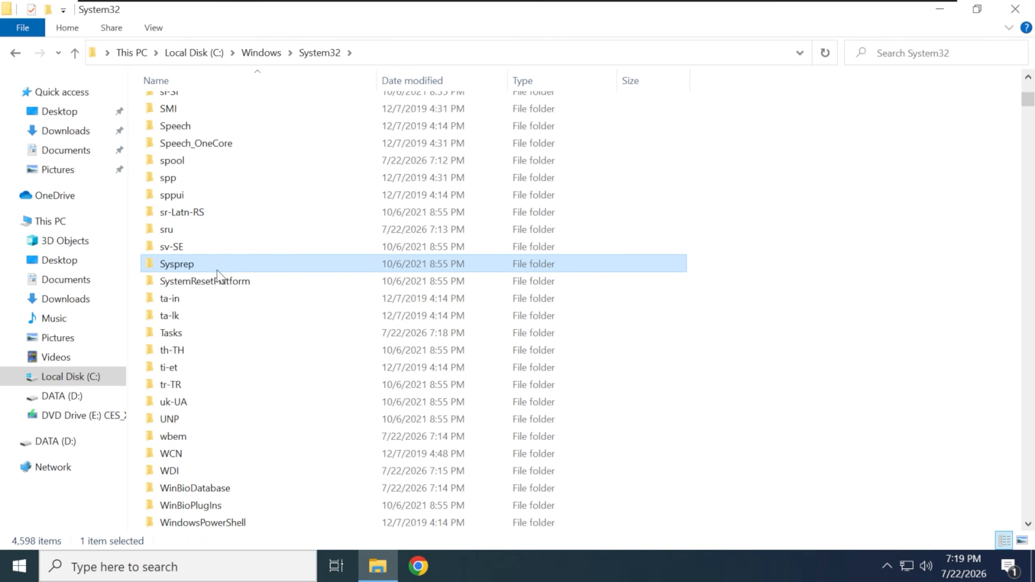
{"action": "double_click", "coordinate": [203, 265]}
{"action": "double_click", "coordinate": [203, 142]}
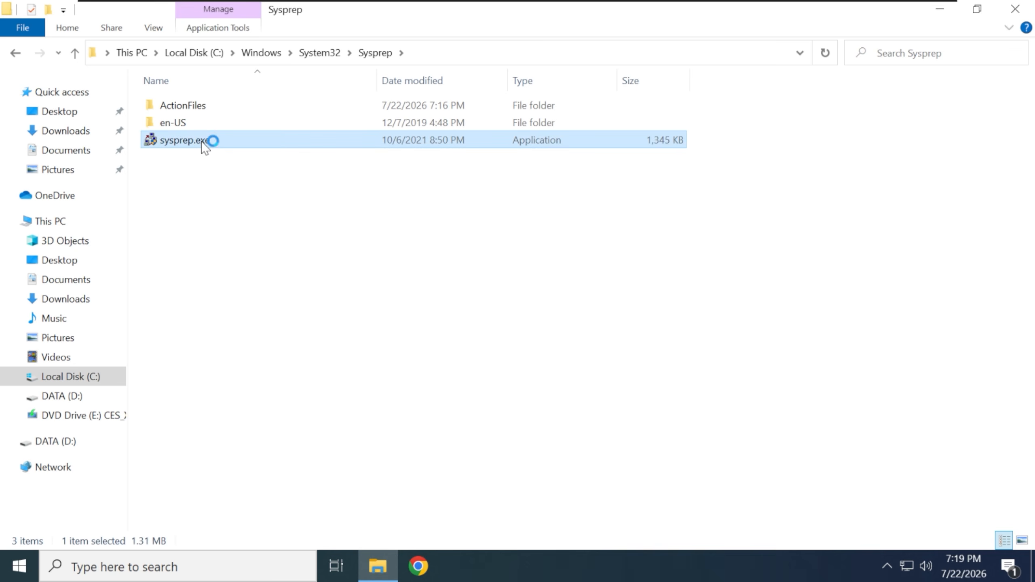
- Run the System Preparation Tool with Enter System Audit Mode as the cleanup action and Reboot as the shutdown option
{"action": "left_click", "coordinate": [1023, 6]}
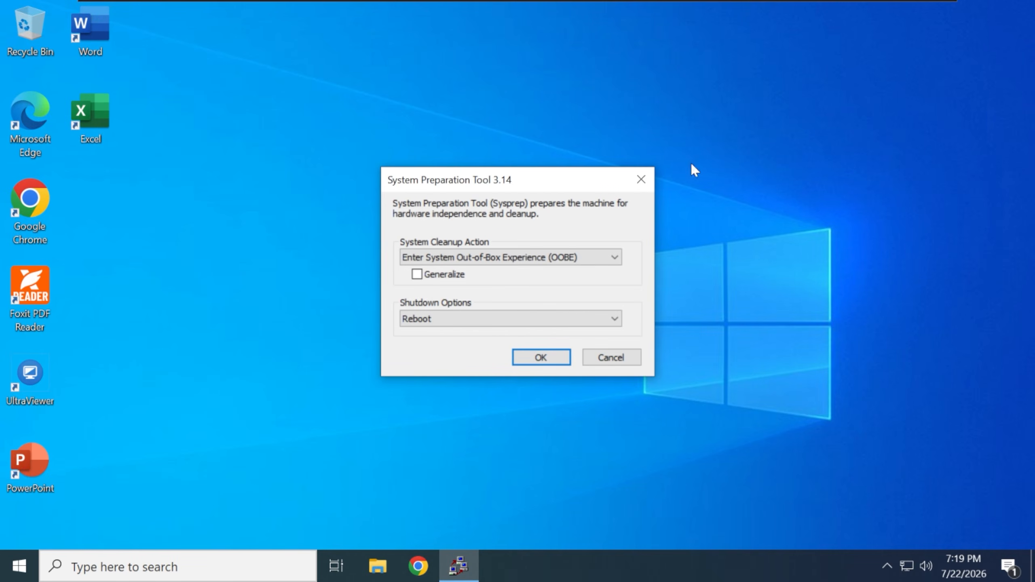
{"action": "left_click", "coordinate": [527, 256]}
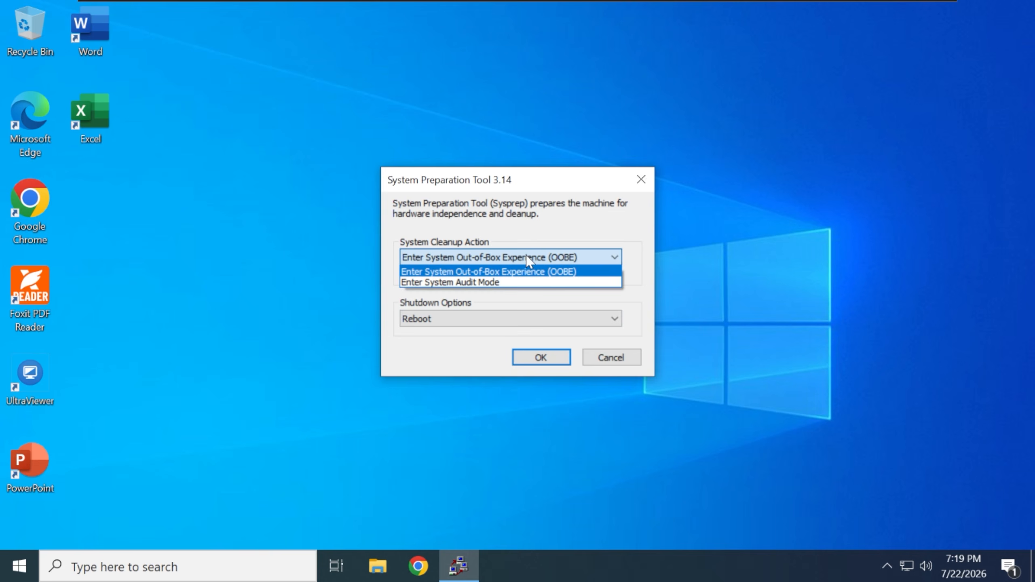
{"action": "left_click", "coordinate": [501, 281]}
{"action": "left_click", "coordinate": [524, 354]}
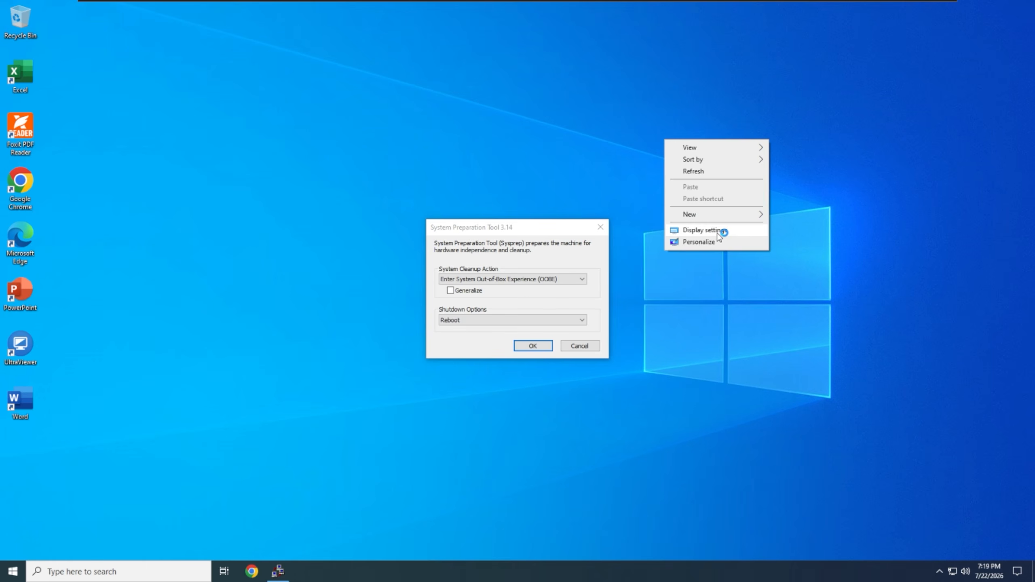
- Set the display scaling for text, apps and other items to 150% and refresh the desktop
{"action": "left_click", "coordinate": [719, 232]}
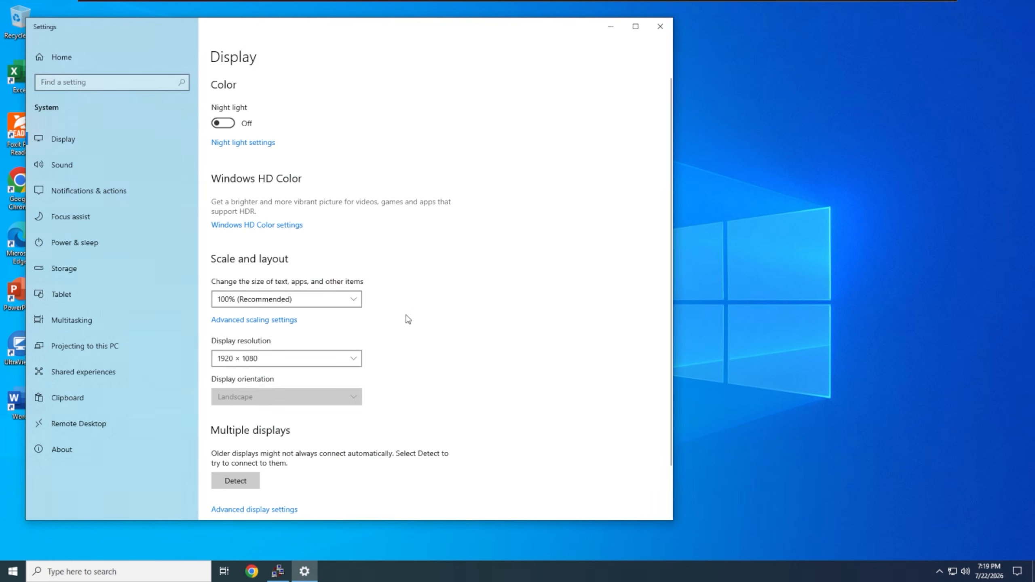
{"action": "left_click", "coordinate": [287, 301]}
{"action": "left_click", "coordinate": [262, 333]}
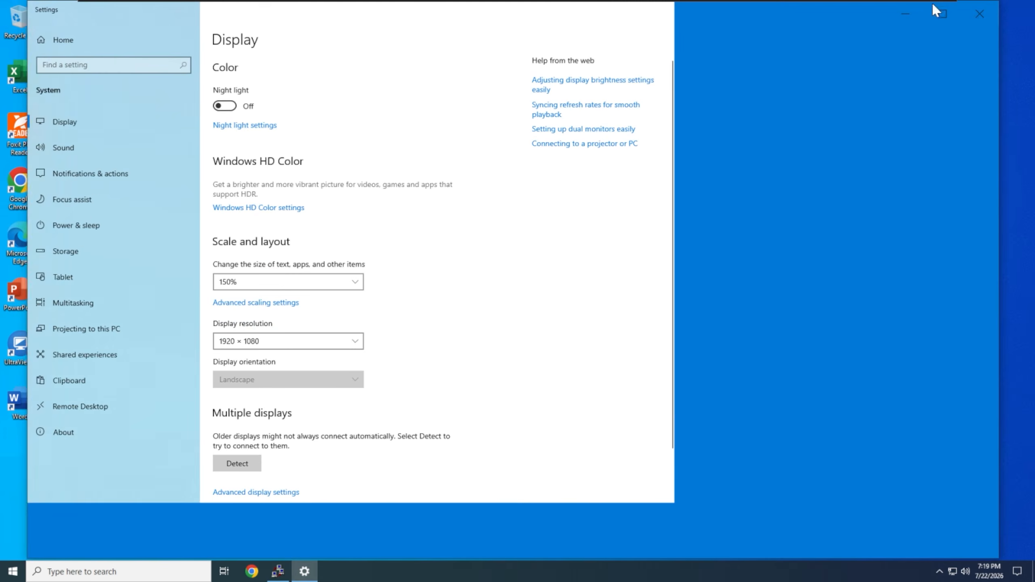
{"action": "left_click", "coordinate": [973, 13]}
{"action": "right_click", "coordinate": [186, 422]}
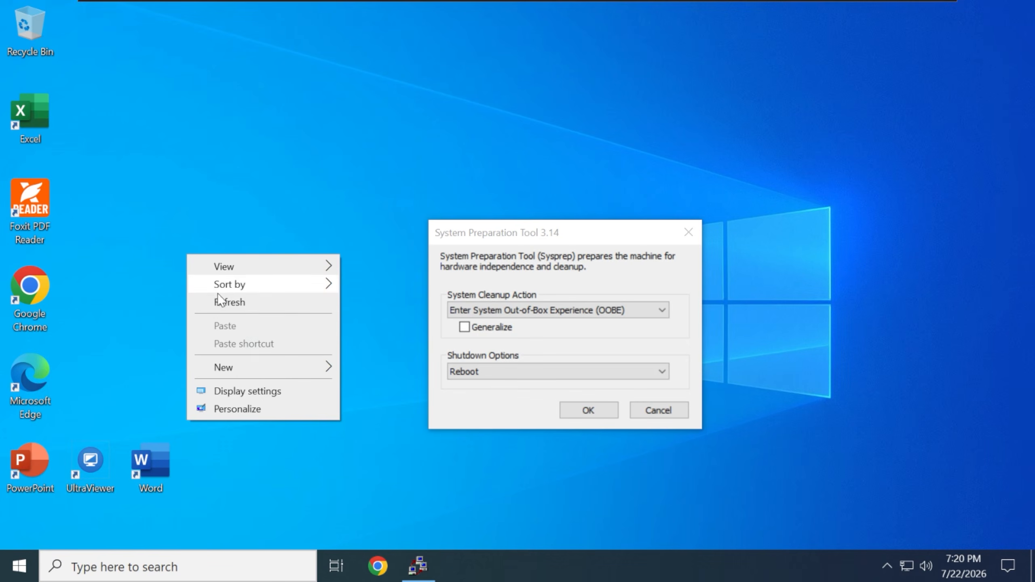
{"action": "left_click", "coordinate": [220, 301]}
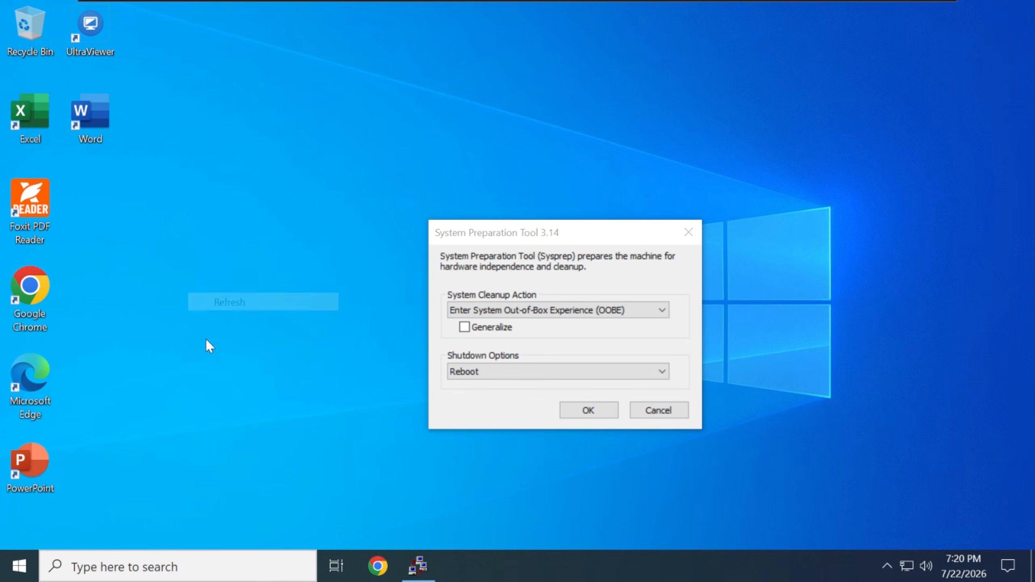
- Search Windows for the Control Panel and open it
{"action": "left_click", "coordinate": [36, 558]}
{"action": "type", "text": "control"}
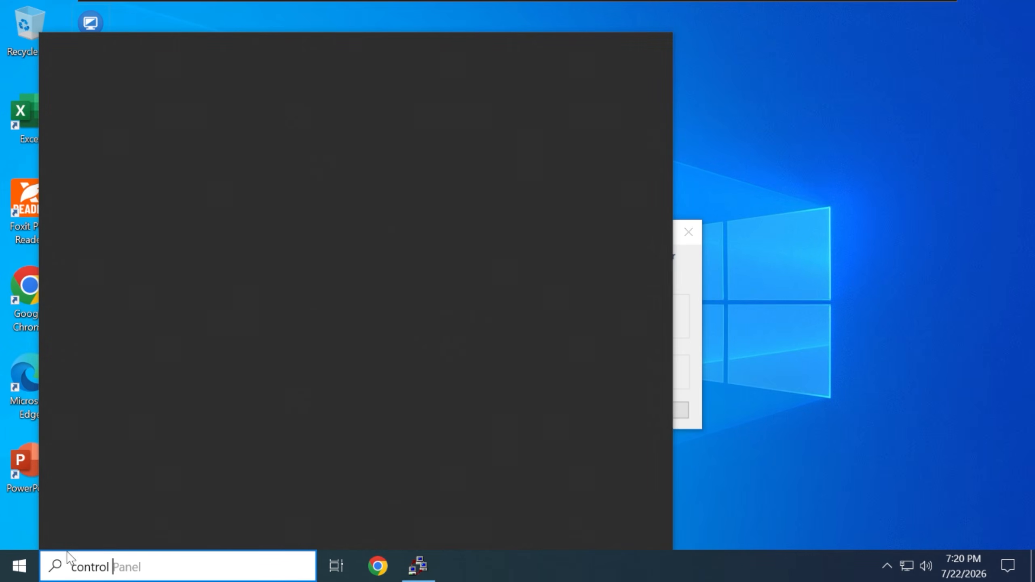
{"action": "type", "text": "ppanel;"}
{"action": "key", "text": "Return"}
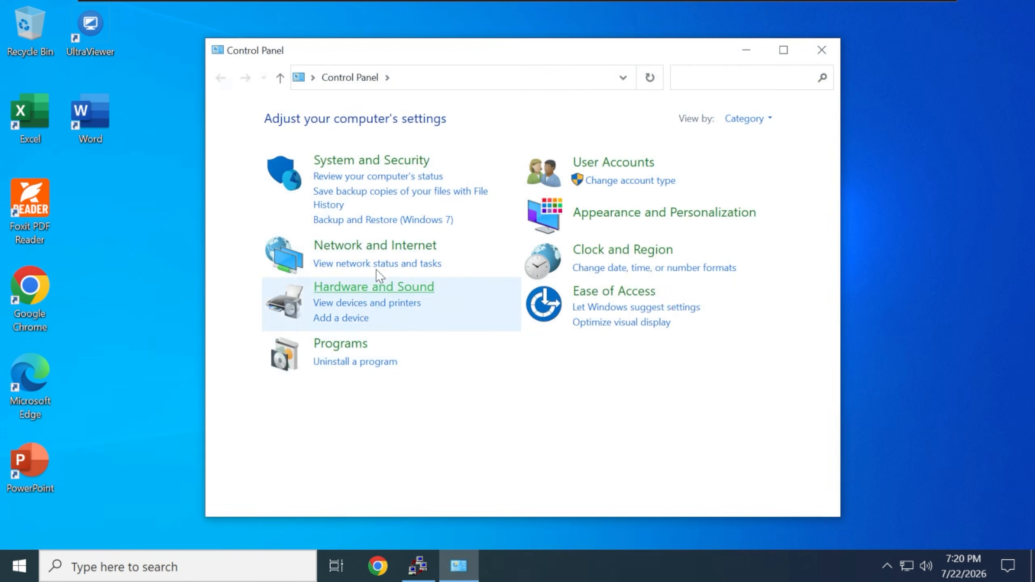
- Delete the local VM user account together with its files
{"action": "left_click", "coordinate": [623, 163]}
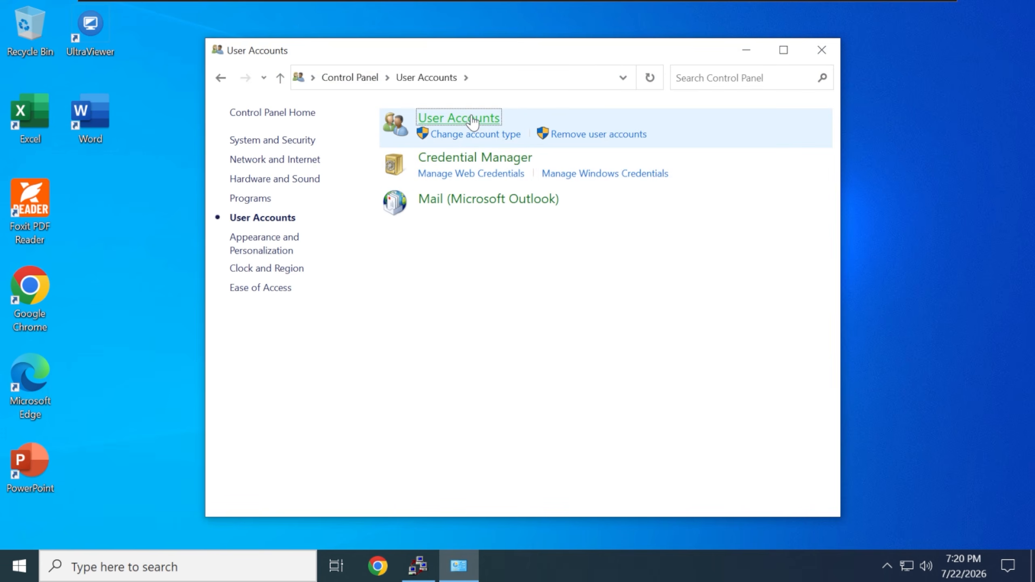
{"action": "left_click", "coordinate": [473, 120]}
{"action": "left_click", "coordinate": [453, 205]}
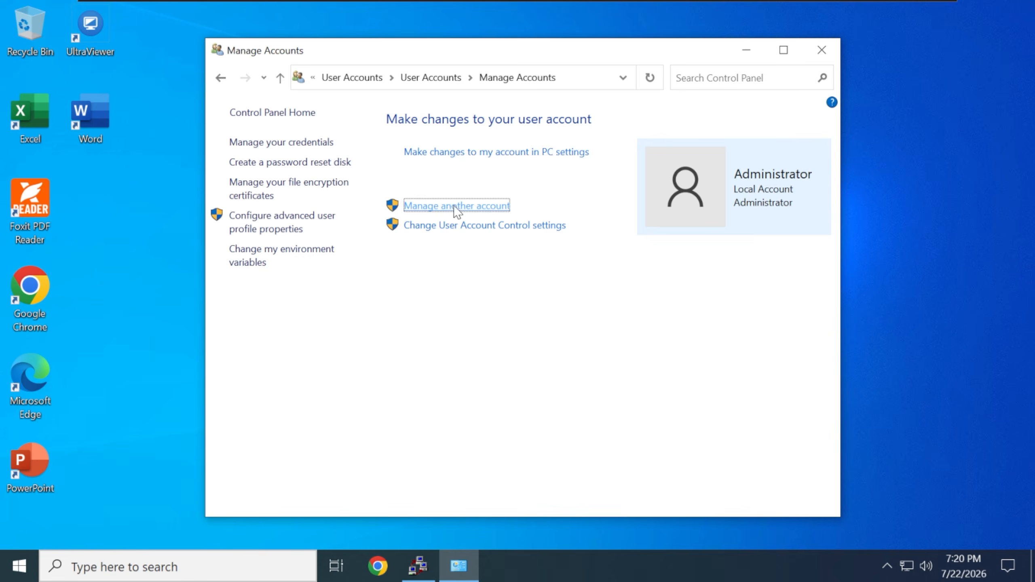
{"action": "left_click", "coordinate": [619, 184]}
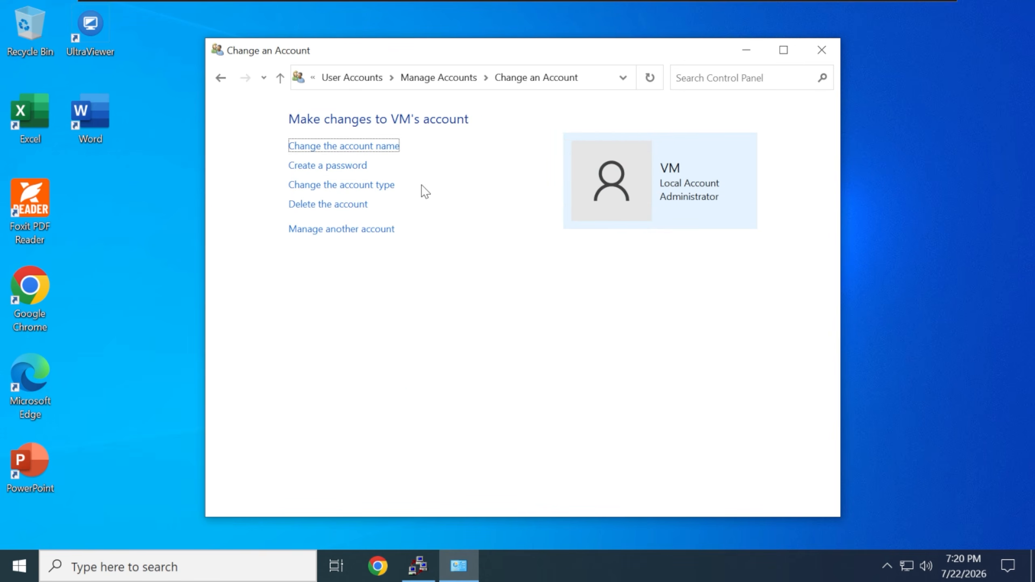
{"action": "left_click", "coordinate": [321, 205]}
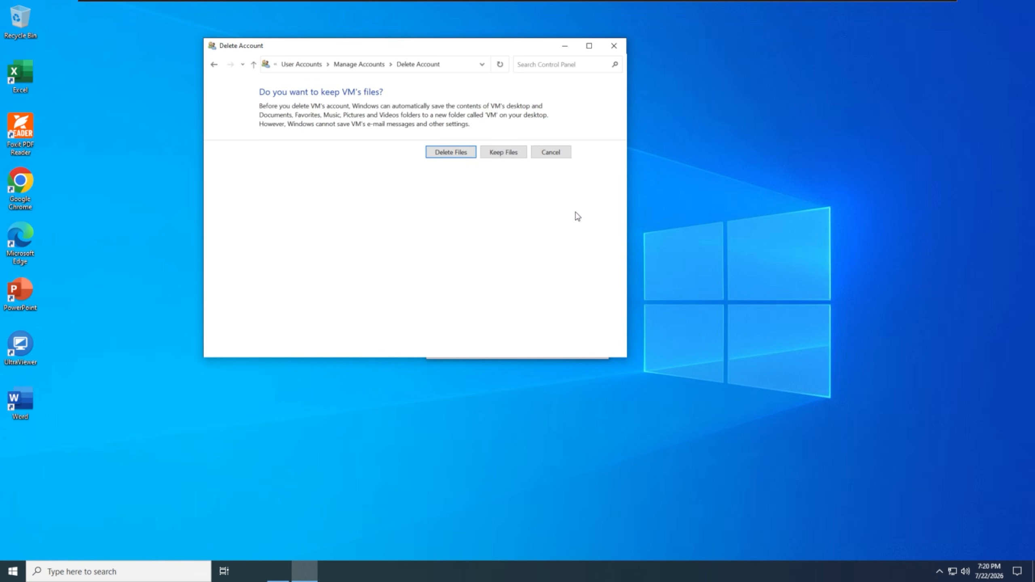
{"action": "left_click", "coordinate": [451, 153]}
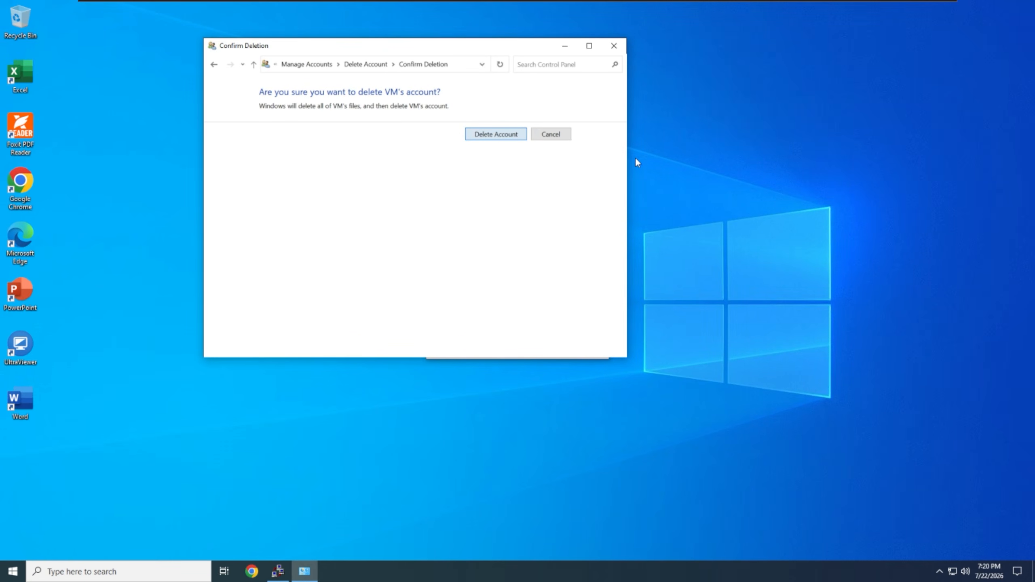
- Set the display scaling back to 150% and close the display settings and Manage Accounts windows
{"action": "right_click", "coordinate": [690, 165]}
{"action": "left_click", "coordinate": [719, 256]}
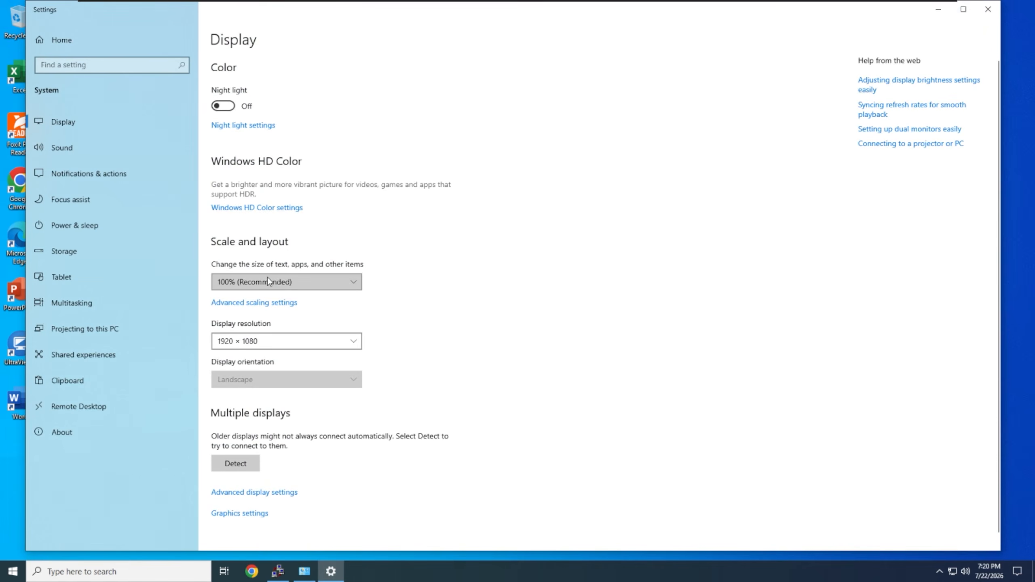
{"action": "left_click", "coordinate": [267, 281]}
{"action": "left_click", "coordinate": [262, 313]}
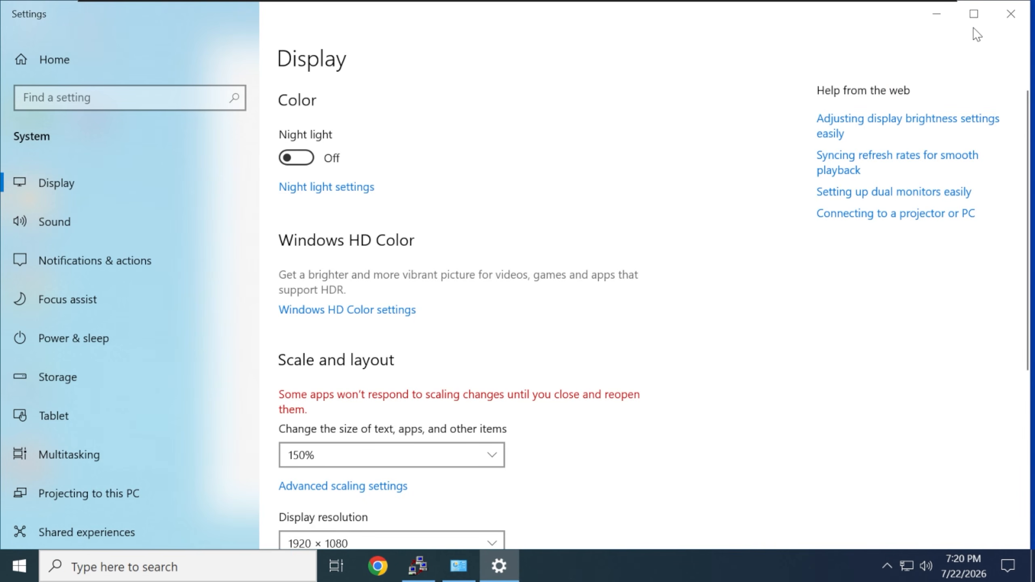
{"action": "left_click", "coordinate": [1010, 13]}
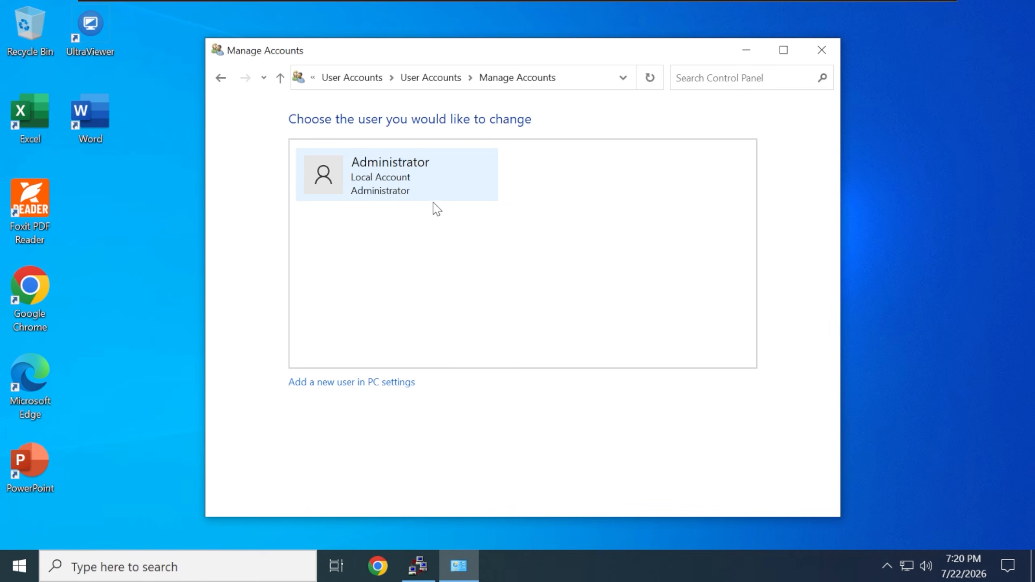
{"action": "left_click", "coordinate": [821, 50]}
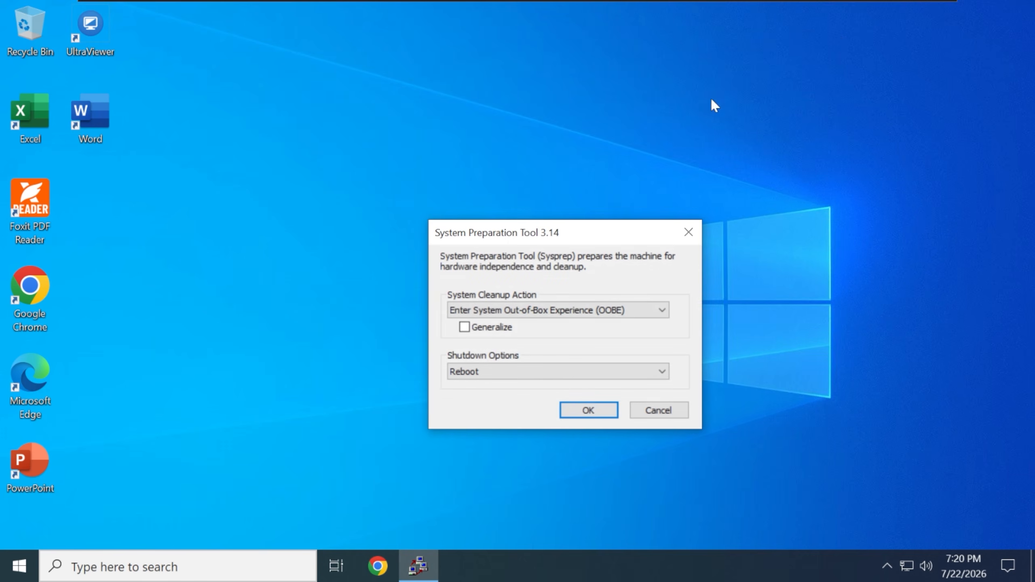
- Find VMware Tools among the installed apps and uninstall it
{"action": "right_click", "coordinate": [6, 565]}
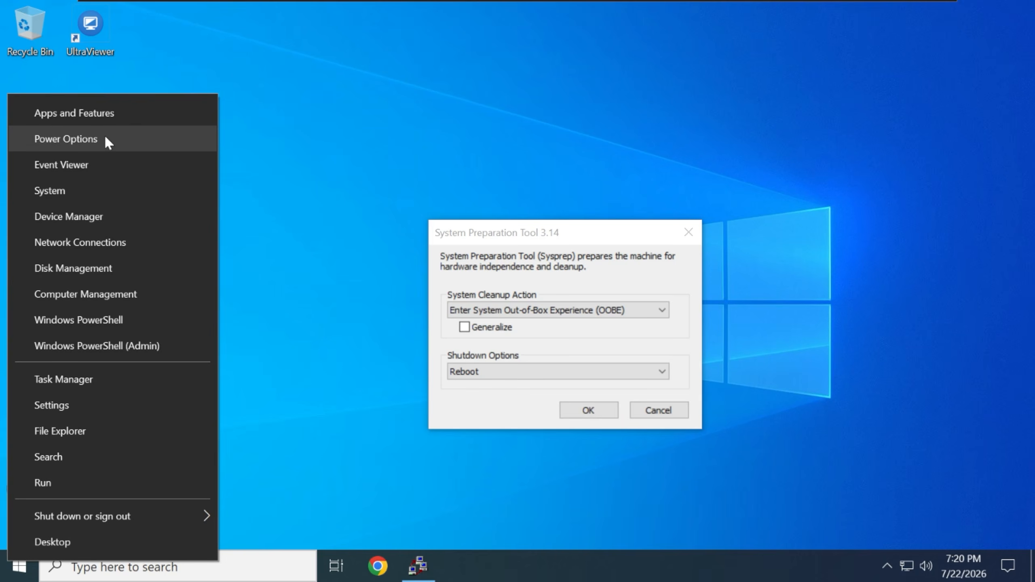
{"action": "left_click", "coordinate": [112, 114]}
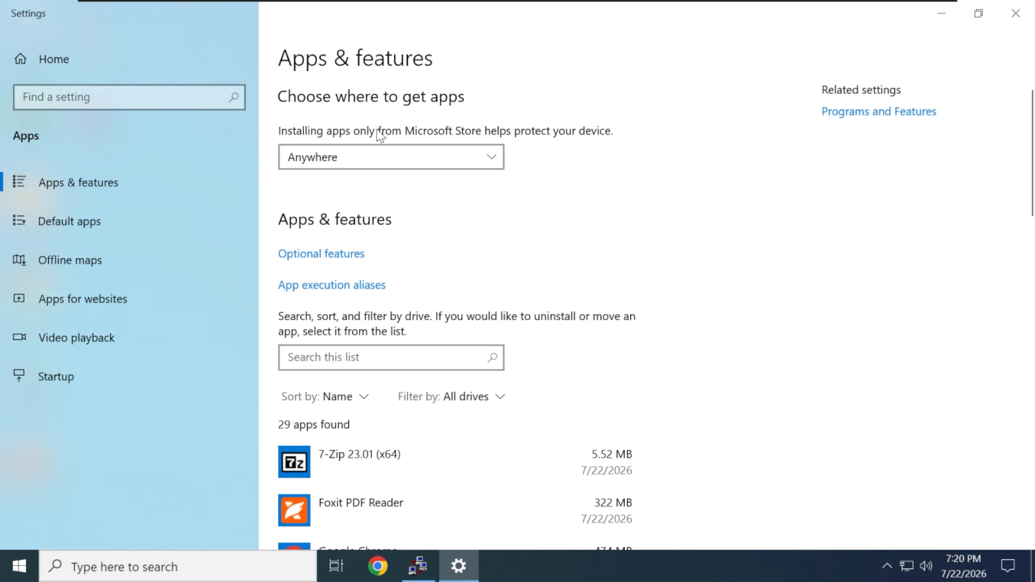
{"action": "left_click", "coordinate": [358, 361]}
{"action": "type", "text": "vmwa"}
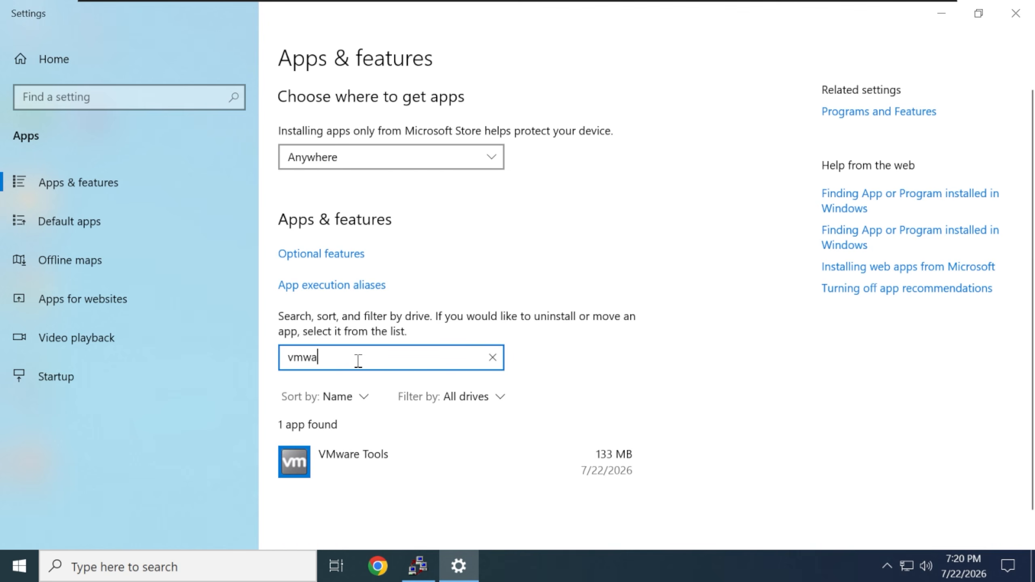
{"action": "left_click", "coordinate": [484, 467]}
{"action": "left_click", "coordinate": [596, 519]}
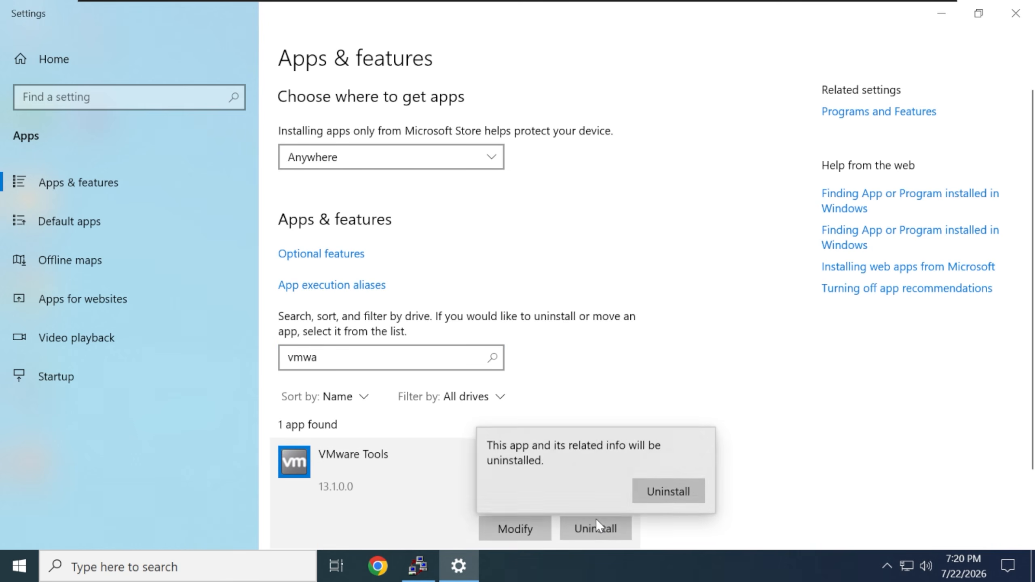
{"action": "left_click", "coordinate": [668, 489]}
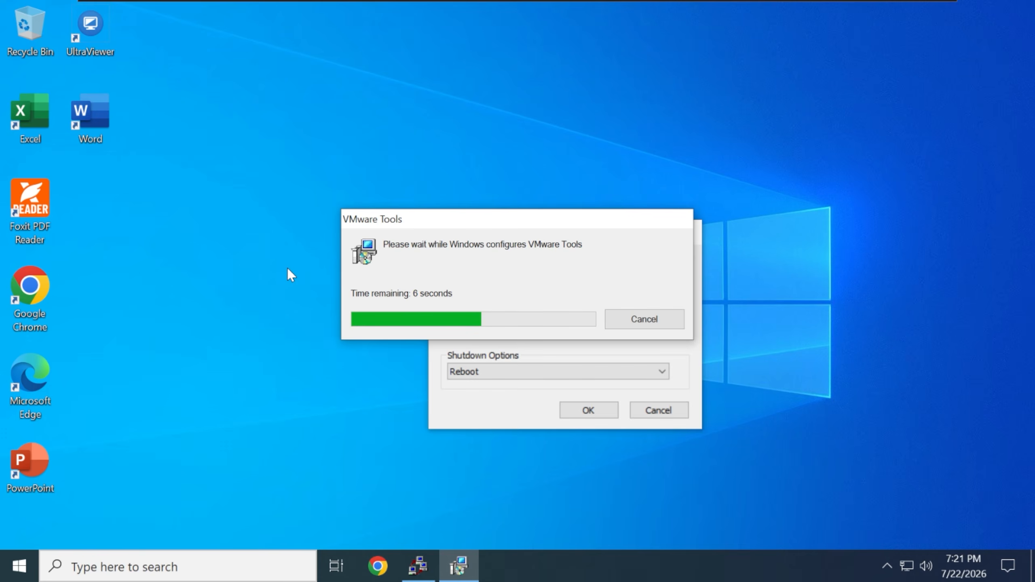
{"action": "left_click", "coordinate": [583, 321]}
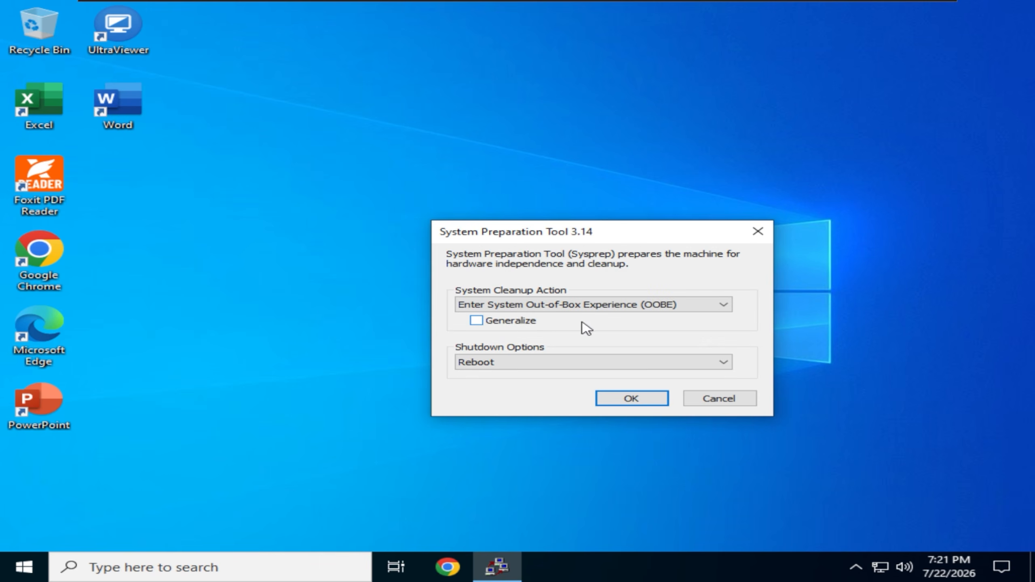
- Open Local Disk (C:) in File Explorer and turn on the display of hidden items
{"action": "left_click_drag", "start_coordinate": [523, 240], "coordinate": [404, 185]}
{"action": "left_click", "coordinate": [379, 465]}
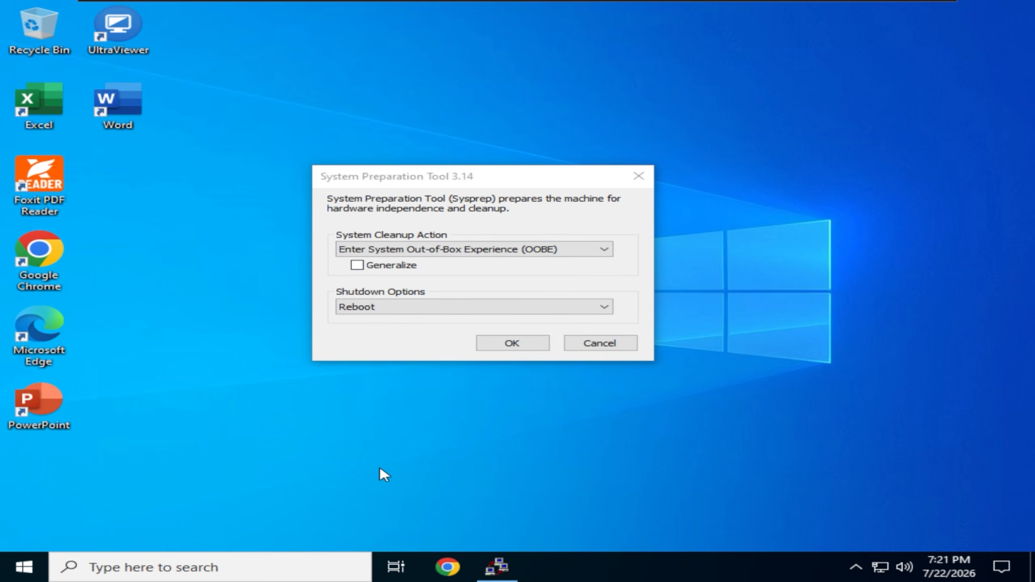
{"action": "key", "text": "super+e"}
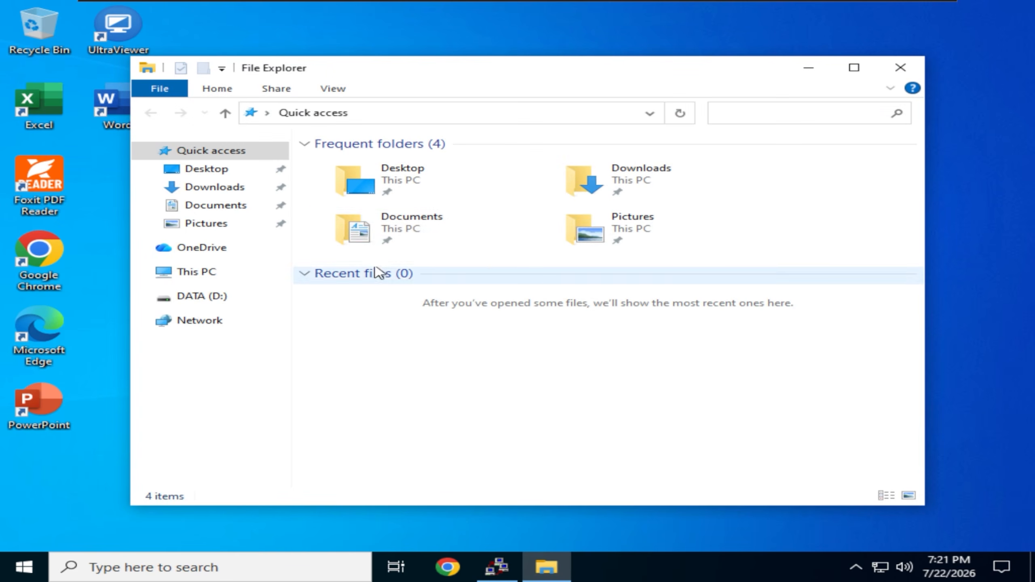
{"action": "left_click", "coordinate": [244, 272]}
{"action": "double_click", "coordinate": [391, 369]}
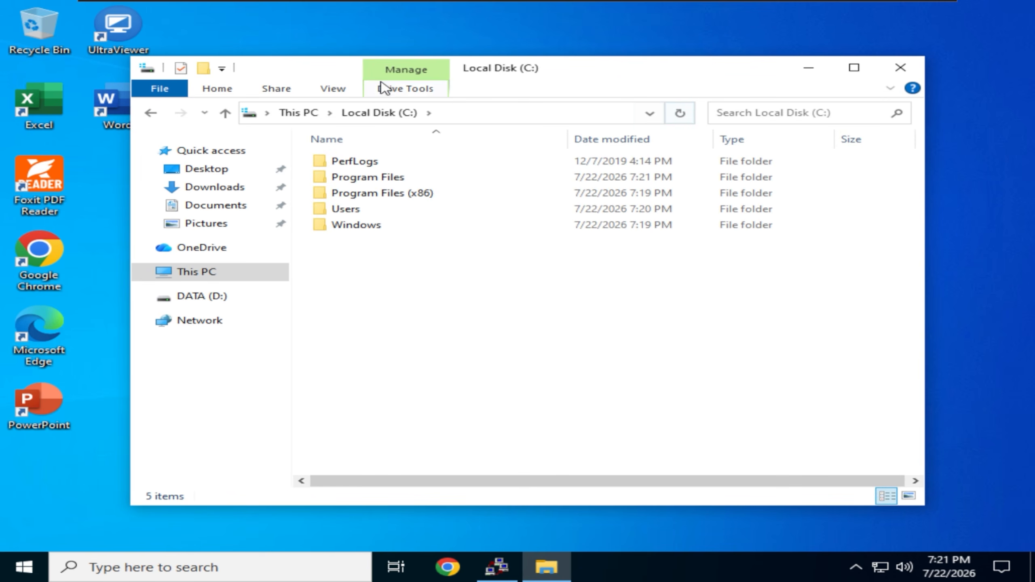
{"action": "left_click", "coordinate": [332, 89]}
{"action": "left_click", "coordinate": [658, 143]}
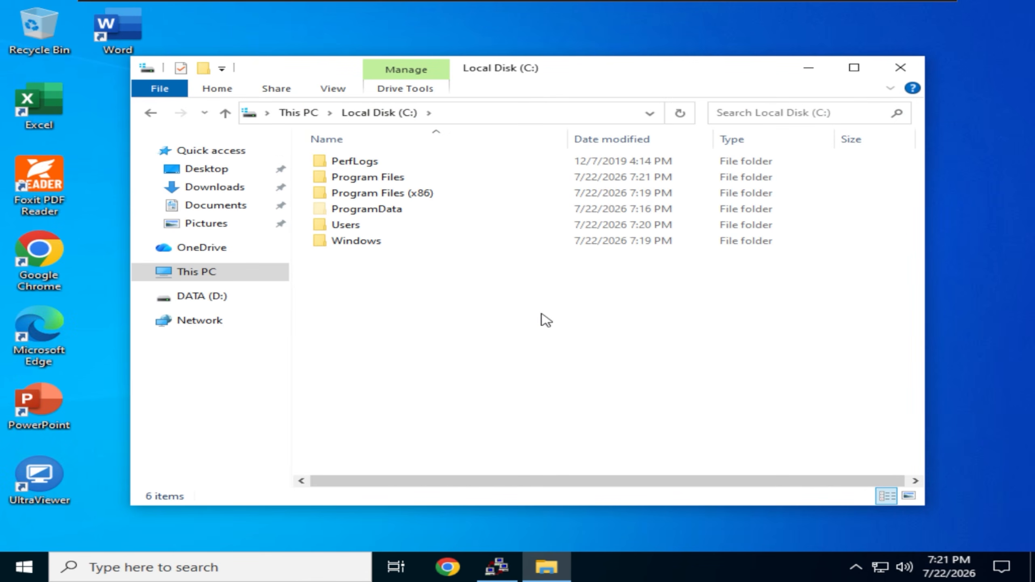
- Permanently delete the PerfLogs folder from Local Disk (C:) and close File Explorer
{"action": "left_click", "coordinate": [415, 163]}
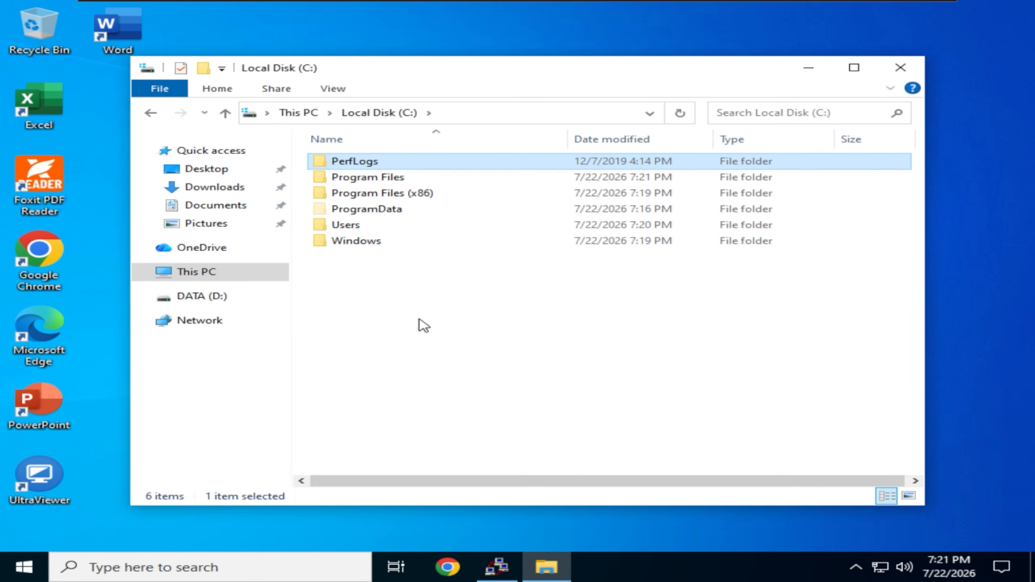
{"action": "key", "text": "shift+Delete"}
{"action": "key", "text": "Return"}
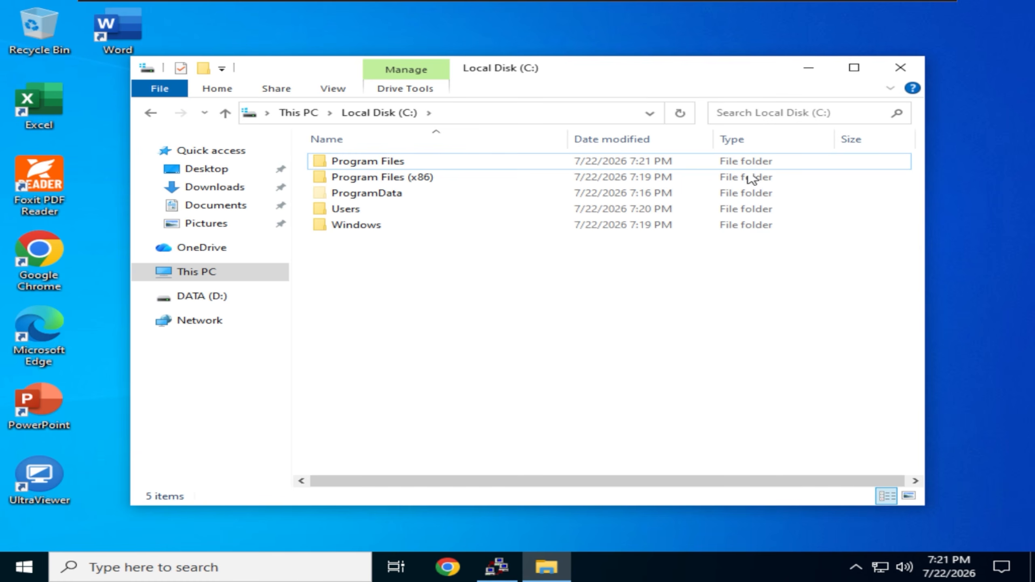
{"action": "left_click", "coordinate": [900, 67]}
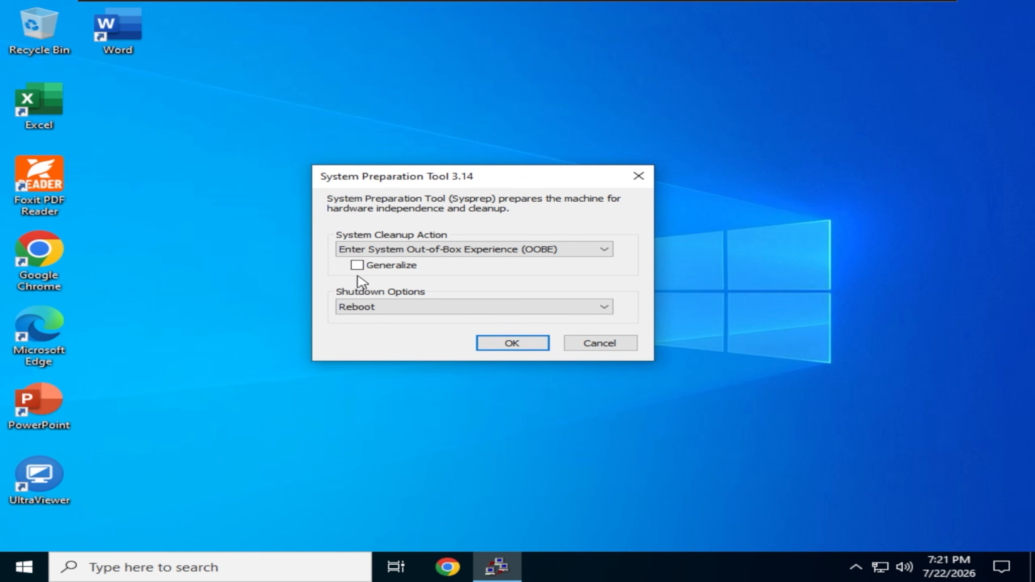
- Run Sysprep with the Out-of-Box Experience (OOBE) action, Generalize enabled and Shutdown as the shutdown option
{"action": "left_click", "coordinate": [412, 313]}
{"action": "left_click", "coordinate": [401, 344]}
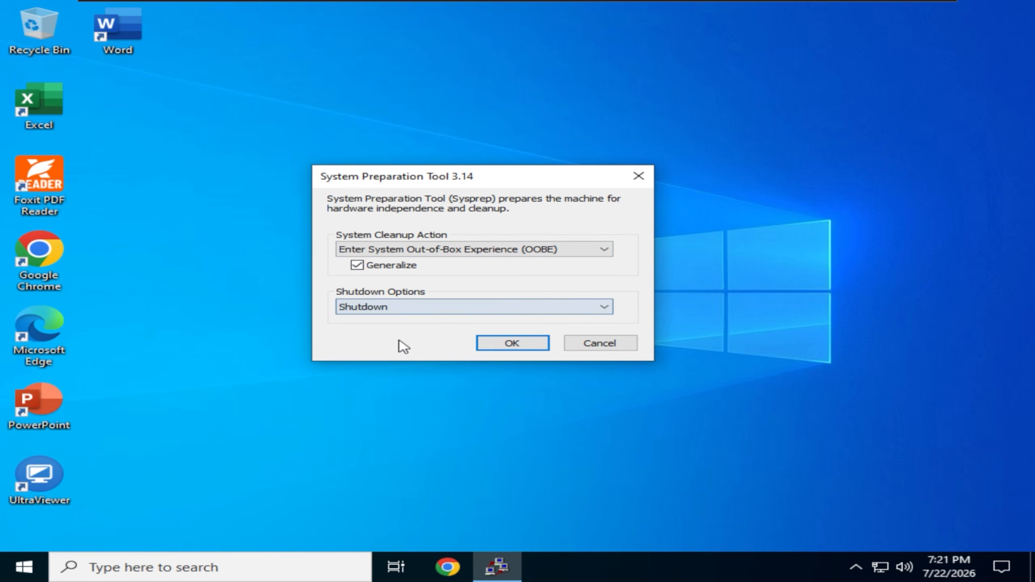
{"action": "left_click", "coordinate": [513, 342]}
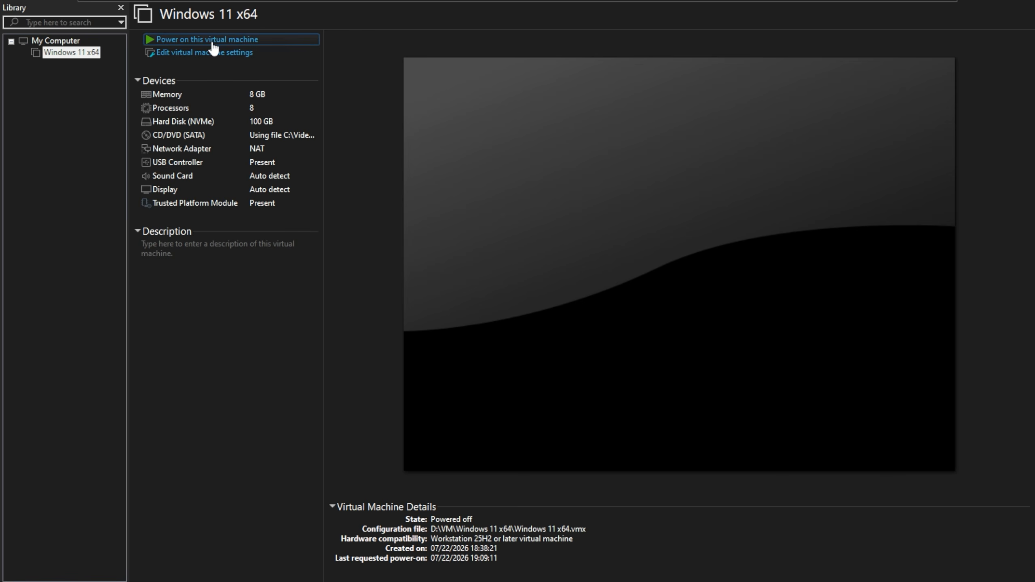
- Power on the Windows 11 x64 virtual machine and boot it from the EFI VMware Virtual SATA CDROM Drive
{"action": "left_click", "coordinate": [213, 40]}
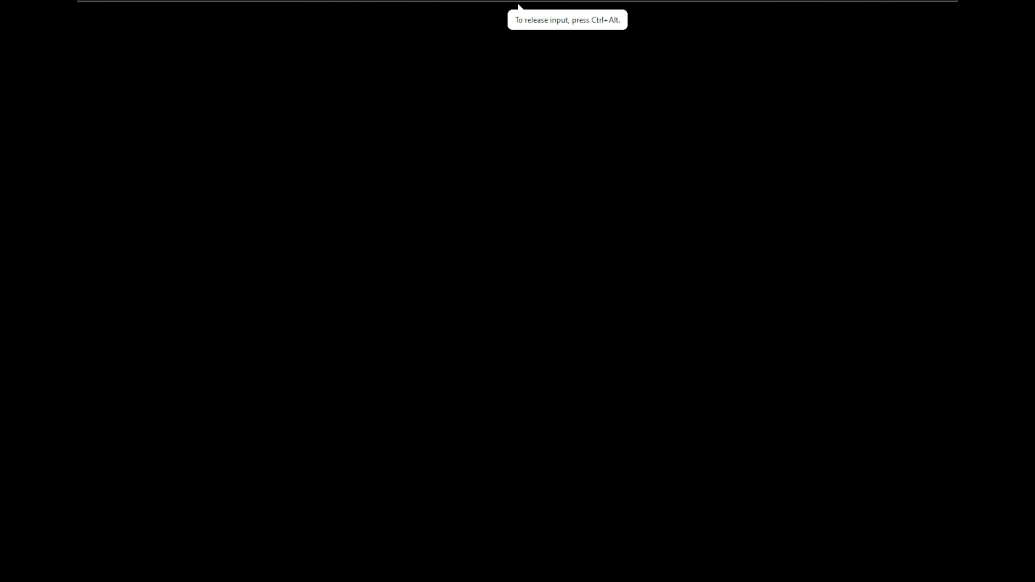
{"action": "key", "text": "Down"}
{"action": "key", "text": "Down"}
{"action": "key", "text": "Down"}
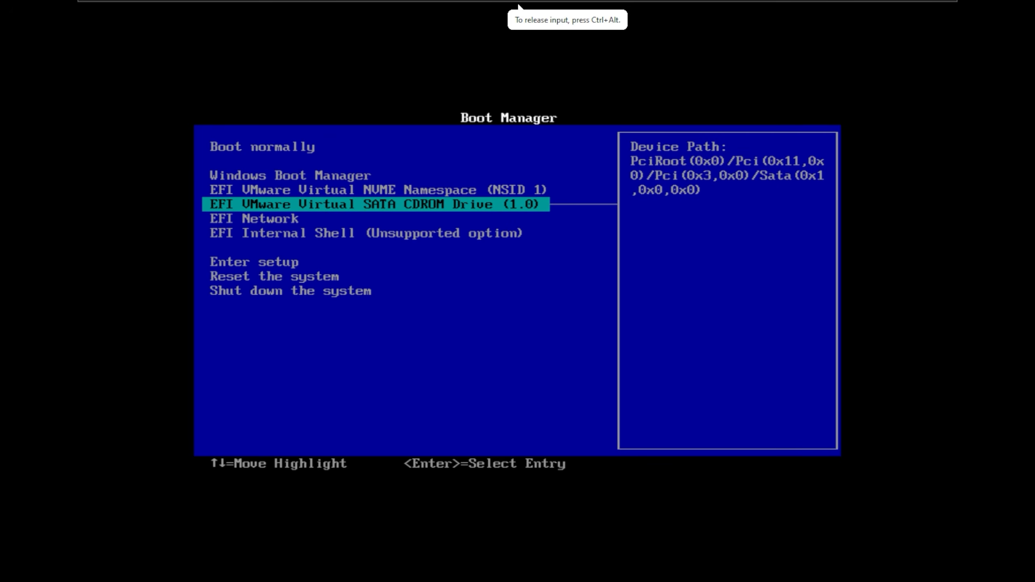
{"action": "key", "text": "Return"}
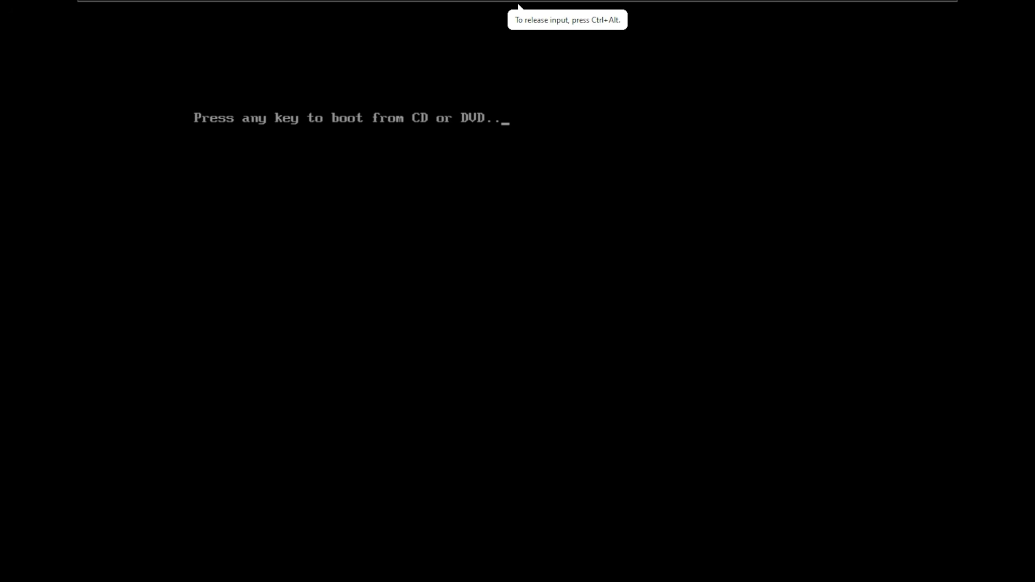
{"action": "key", "text": "Return"}
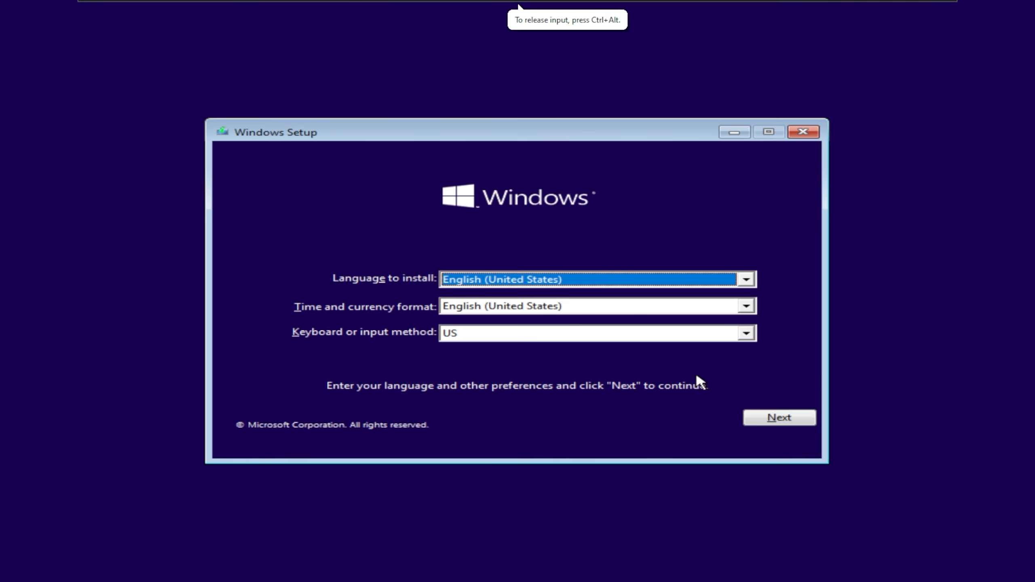
- Accept the default language settings in Windows Setup and open Command Prompt from the computer repair troubleshooting options
{"action": "left_click", "coordinate": [773, 420]}
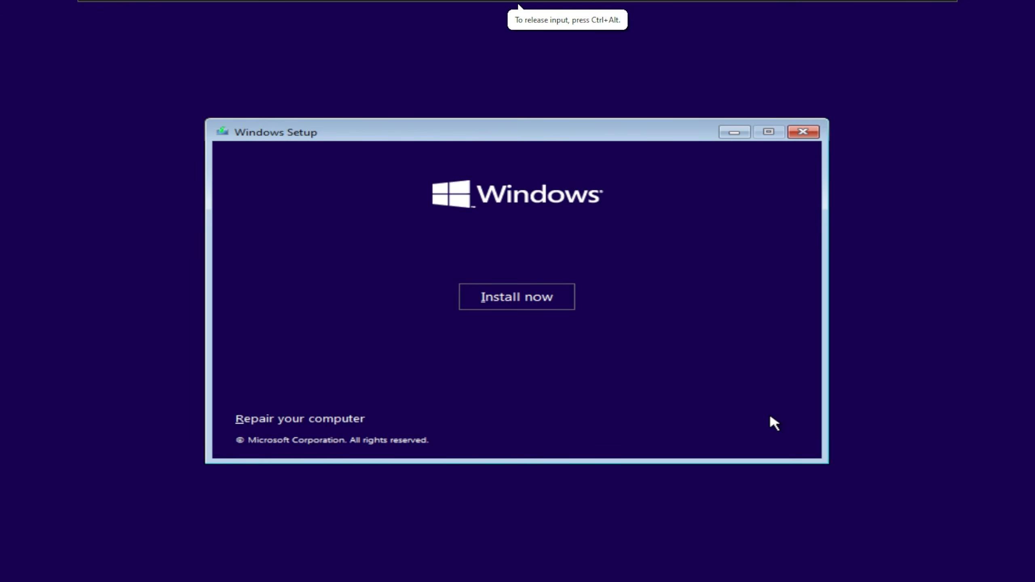
{"action": "left_click", "coordinate": [262, 417]}
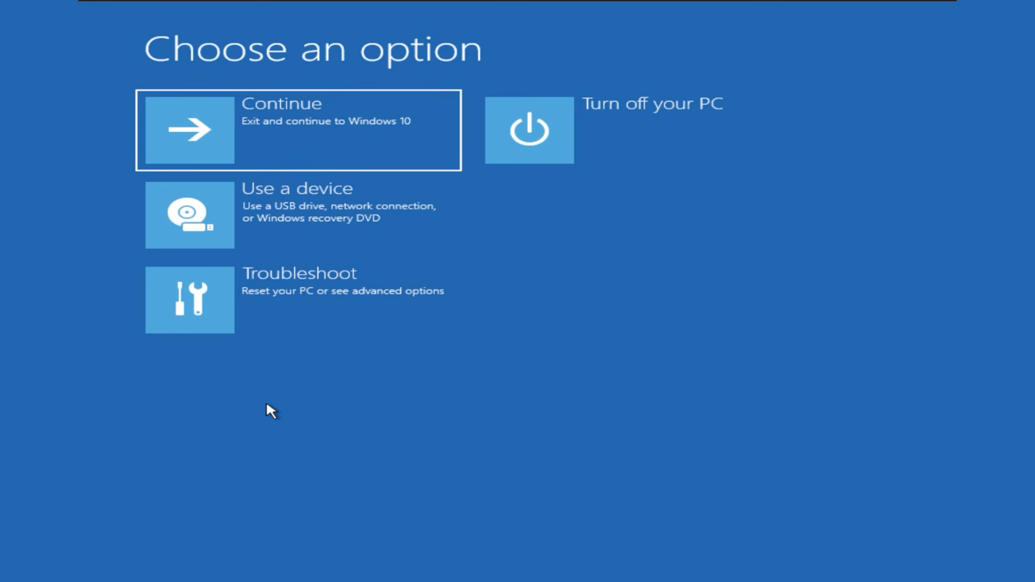
{"action": "left_click", "coordinate": [280, 309]}
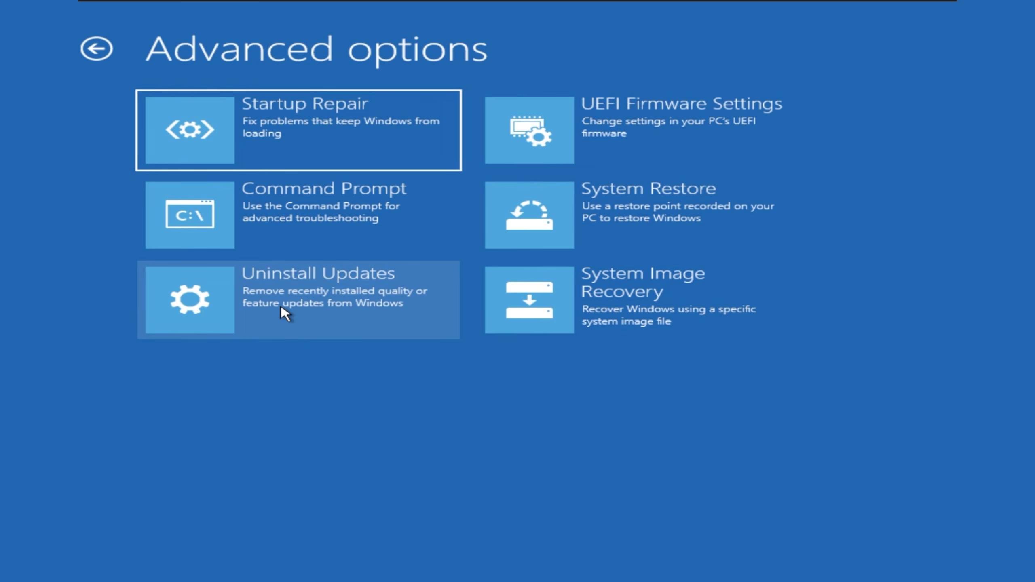
{"action": "left_click", "coordinate": [296, 226]}
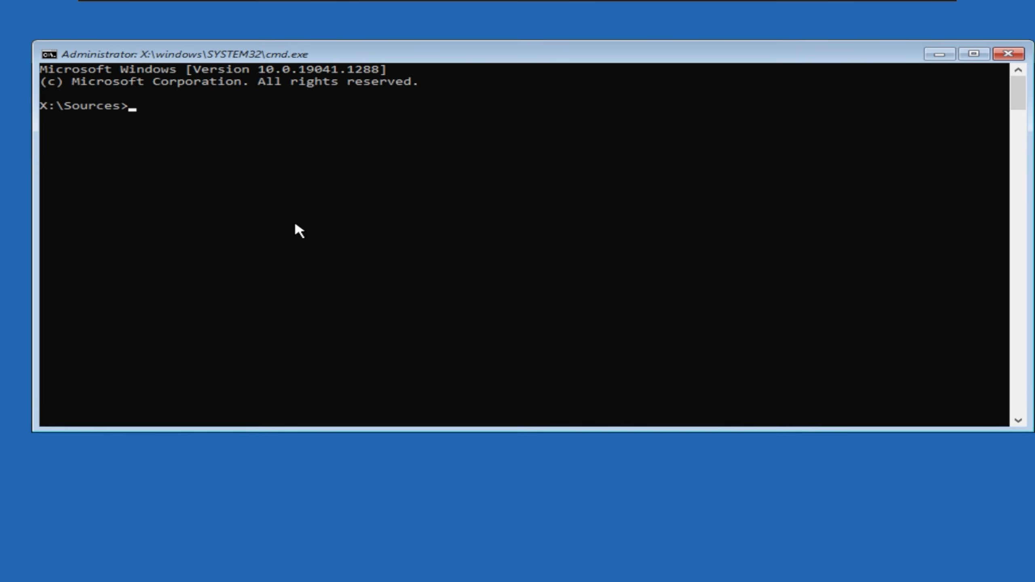
- Launch Notepad from Command Prompt and use its file-opening dialog to create a folder named 11 on DATA (D:)
{"action": "type", "text": "notepad"}
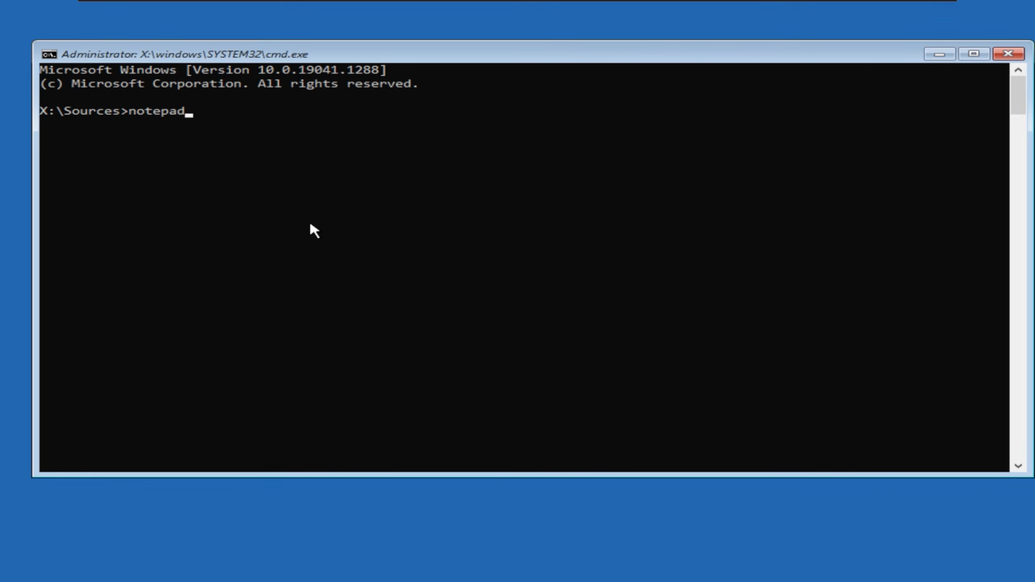
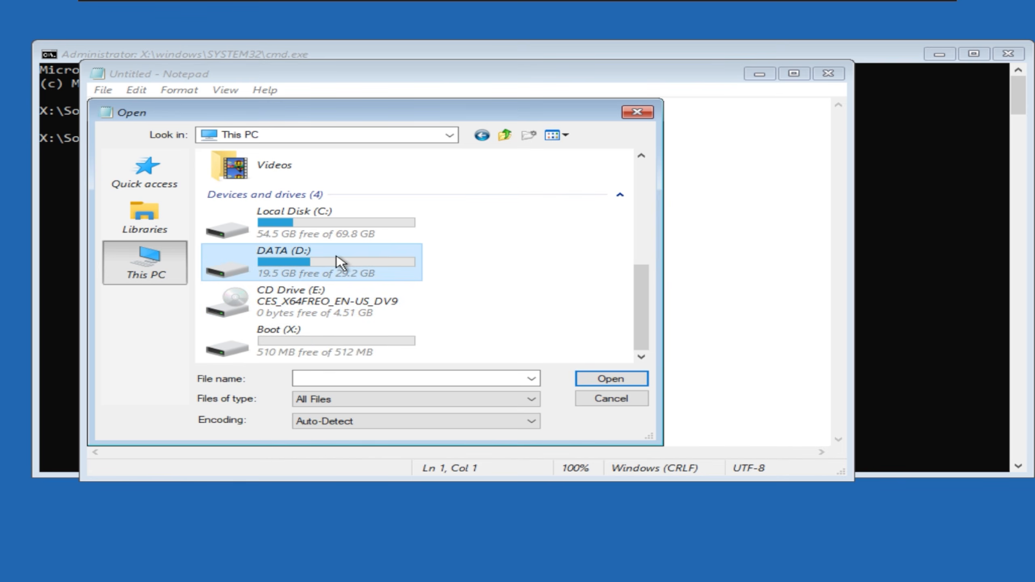
{"action": "double_click", "coordinate": [339, 262]}
{"action": "right_click", "coordinate": [308, 244]}
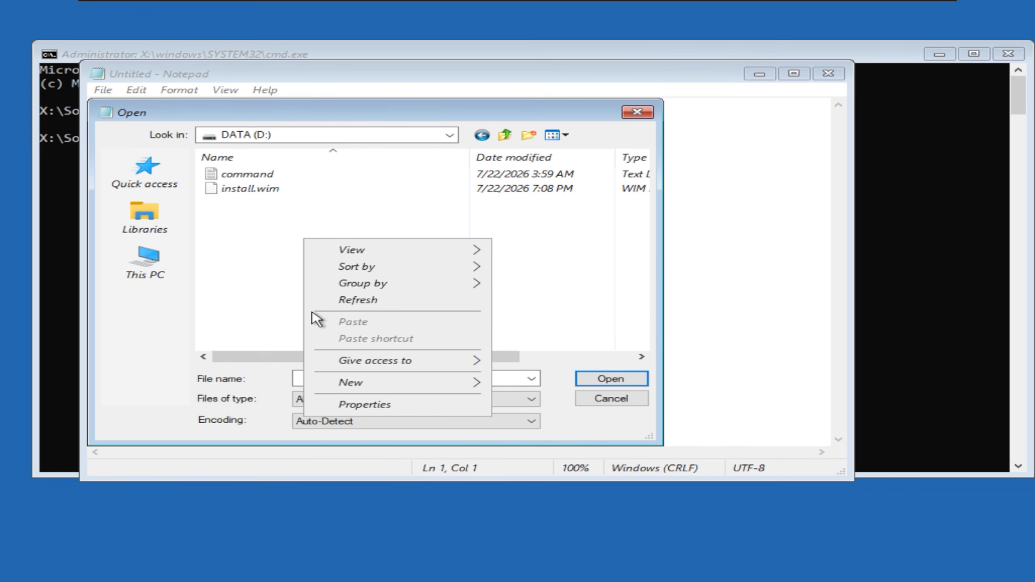
{"action": "mouse_move", "coordinate": [364, 384]}
{"action": "left_click", "coordinate": [544, 387]}
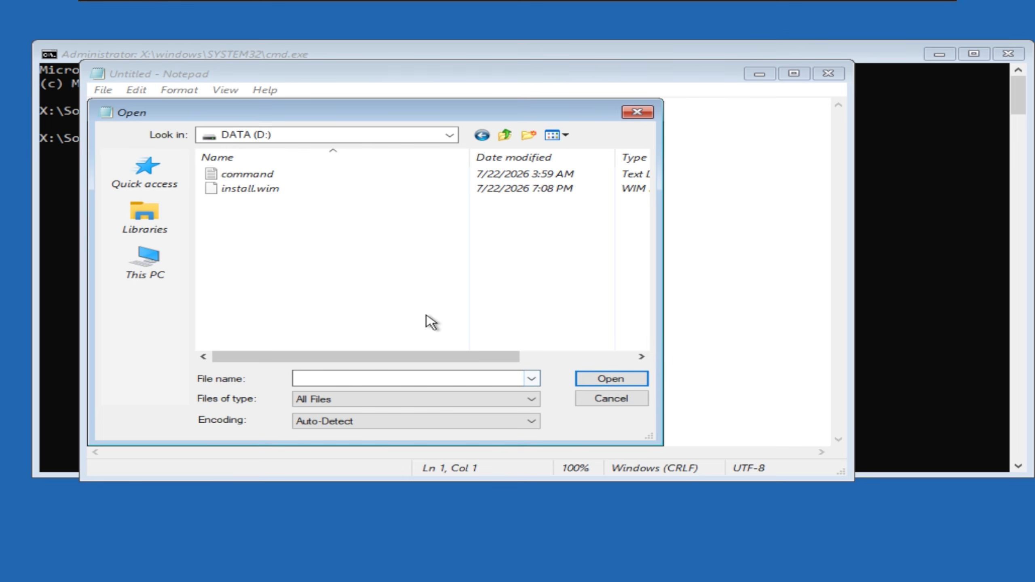
{"action": "right_click", "coordinate": [329, 255]}
{"action": "left_click", "coordinate": [358, 314]}
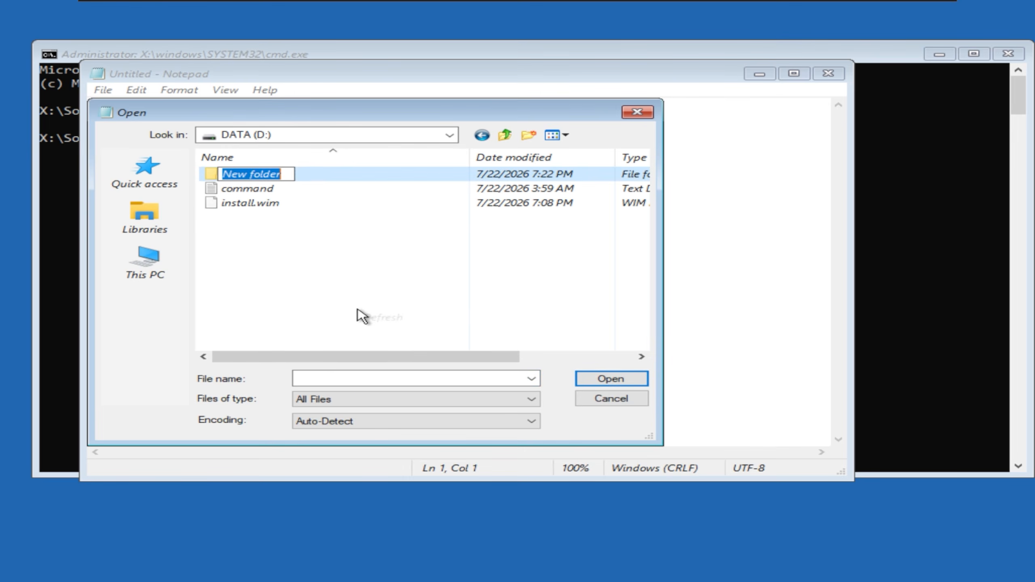
{"action": "type", "text": "11"}
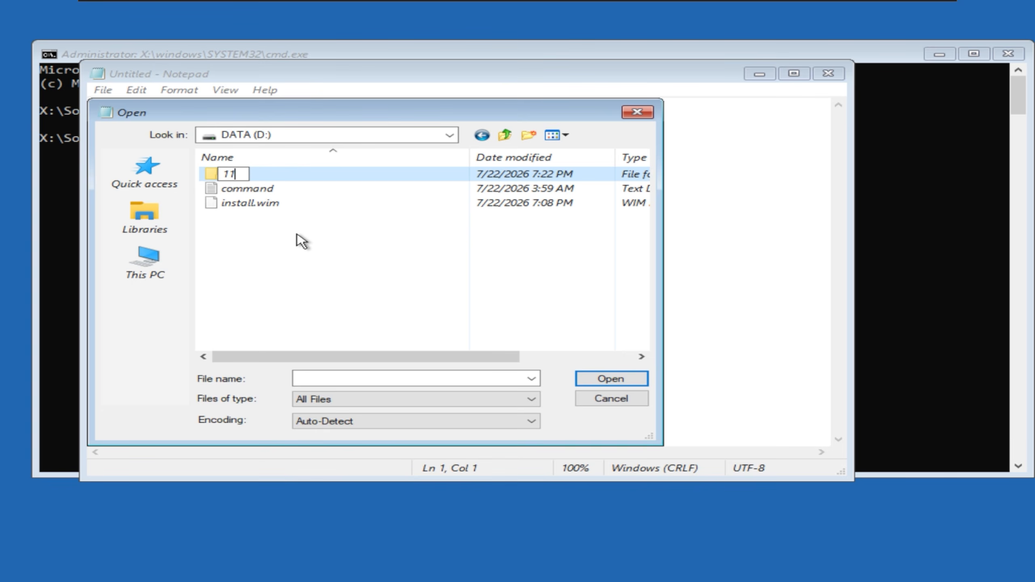
{"action": "left_click", "coordinate": [296, 241]}
{"action": "right_click", "coordinate": [296, 241]}
{"action": "left_click", "coordinate": [305, 297]}
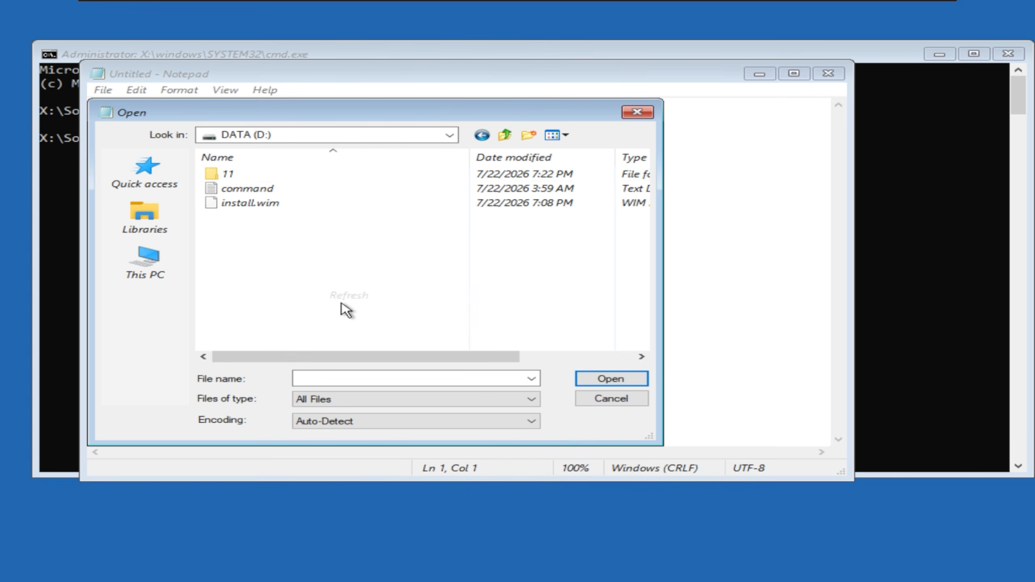
- Move install.wim from the root of DATA (D:) into folder 11
{"action": "left_click", "coordinate": [288, 213]}
{"action": "right_click", "coordinate": [284, 213]}
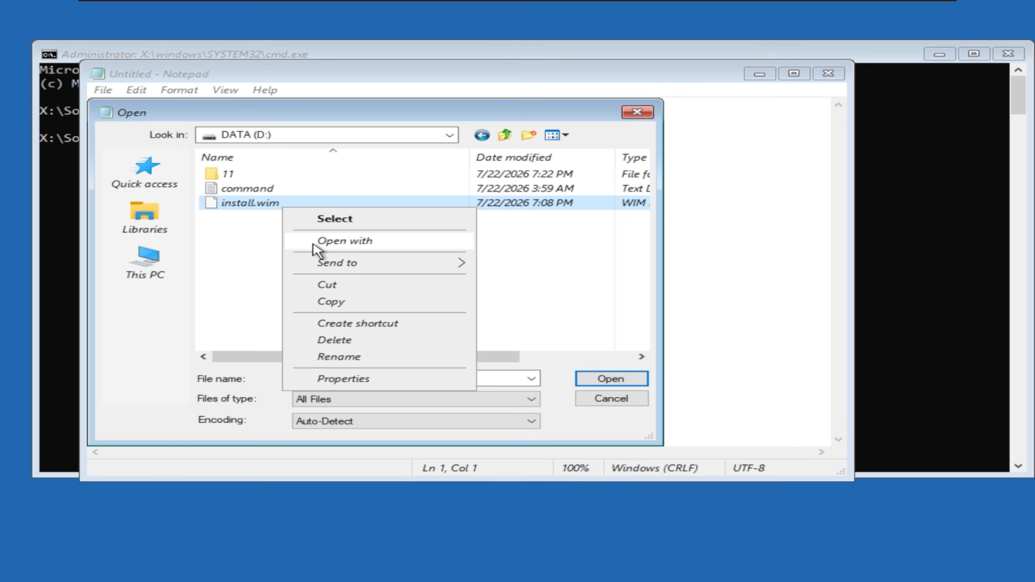
{"action": "left_click", "coordinate": [336, 284]}
{"action": "double_click", "coordinate": [261, 177]}
{"action": "right_click", "coordinate": [261, 195]}
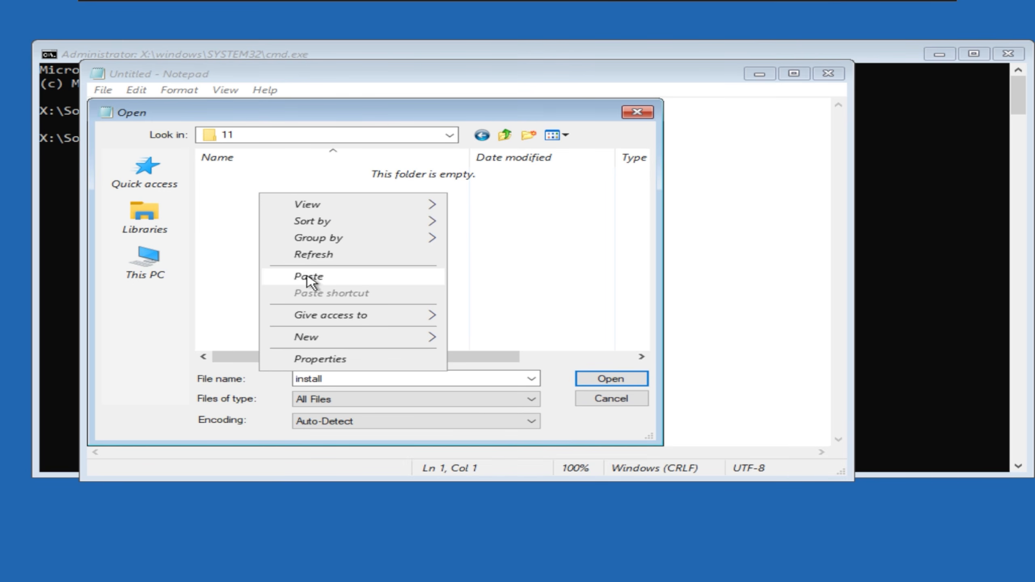
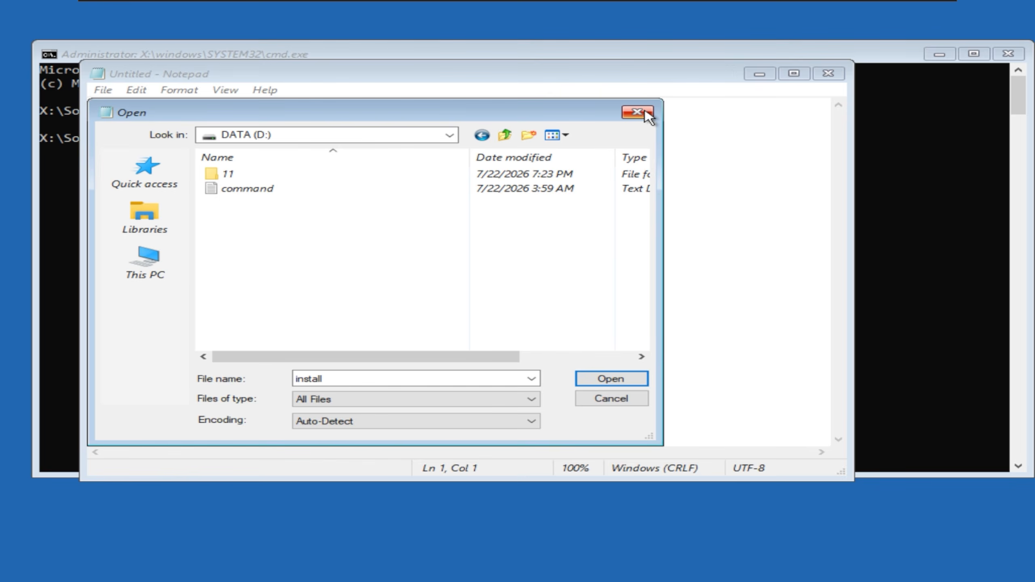
- Open the command text document from DATA (D:) in Notepad
{"action": "left_click", "coordinate": [310, 189]}
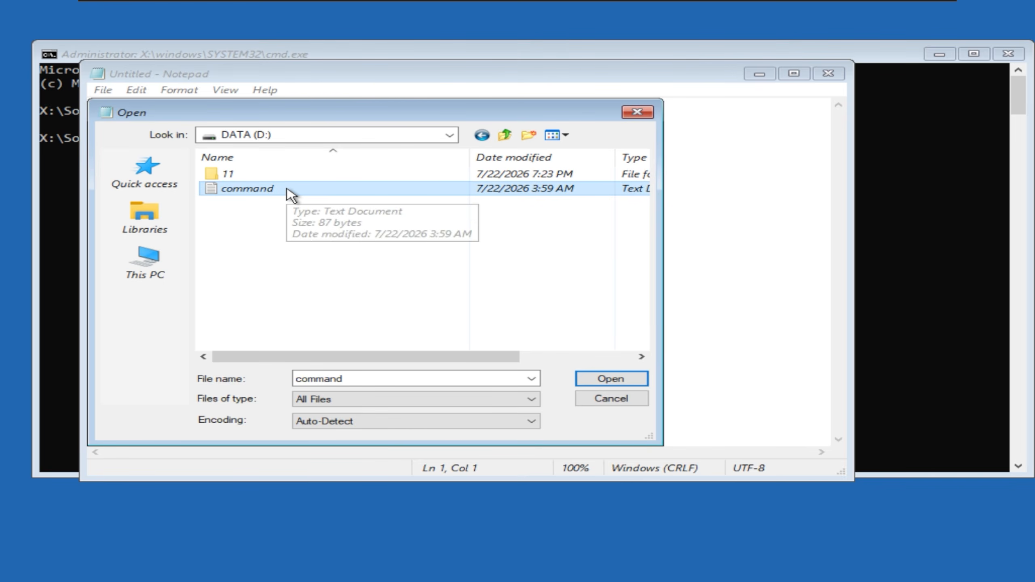
{"action": "left_click", "coordinate": [504, 135]}
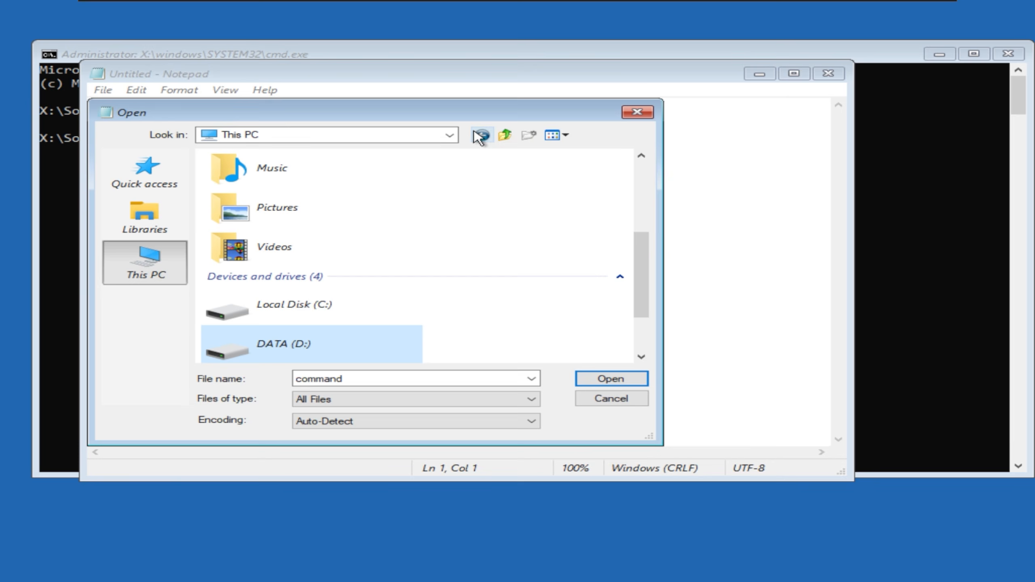
{"action": "left_click", "coordinate": [358, 299]}
{"action": "double_click", "coordinate": [271, 332]}
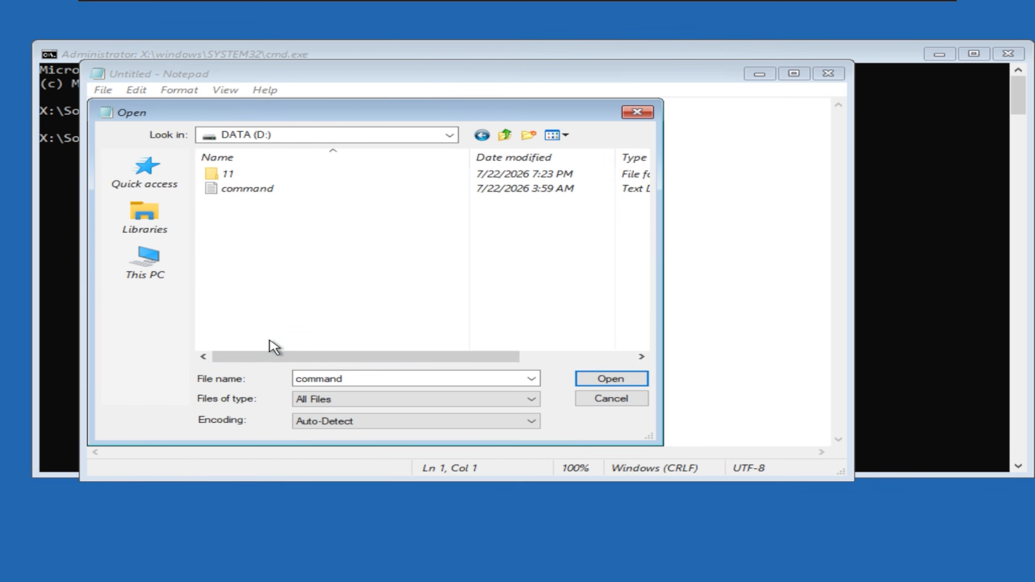
{"action": "double_click", "coordinate": [244, 189]}
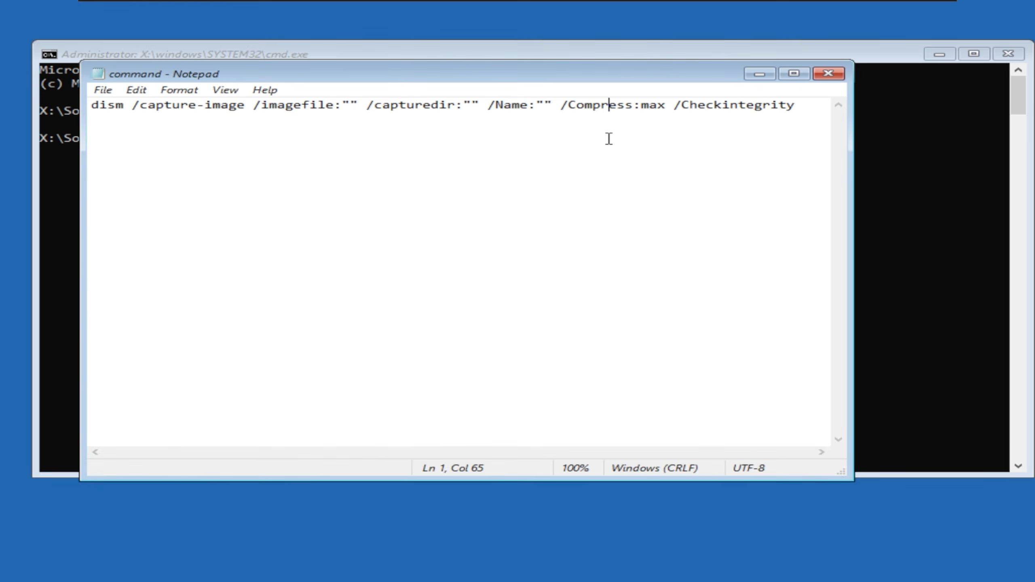
- Copy the entire dism capture command from the text file into Command Prompt, closing Notepad
{"action": "key", "text": "ctrl+a"}
{"action": "right_click", "coordinate": [648, 108]}
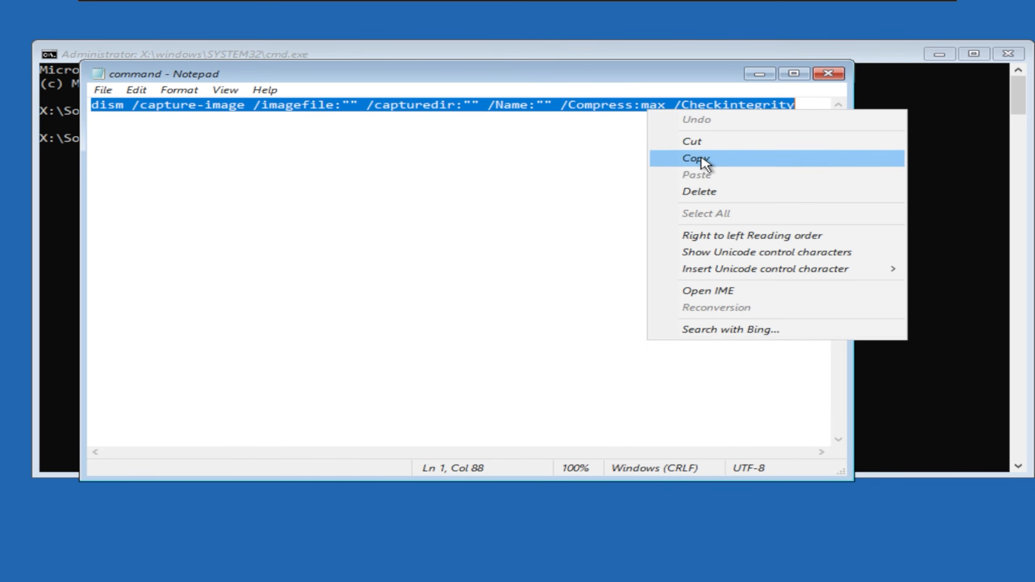
{"action": "left_click", "coordinate": [705, 160]}
{"action": "left_click", "coordinate": [830, 75]}
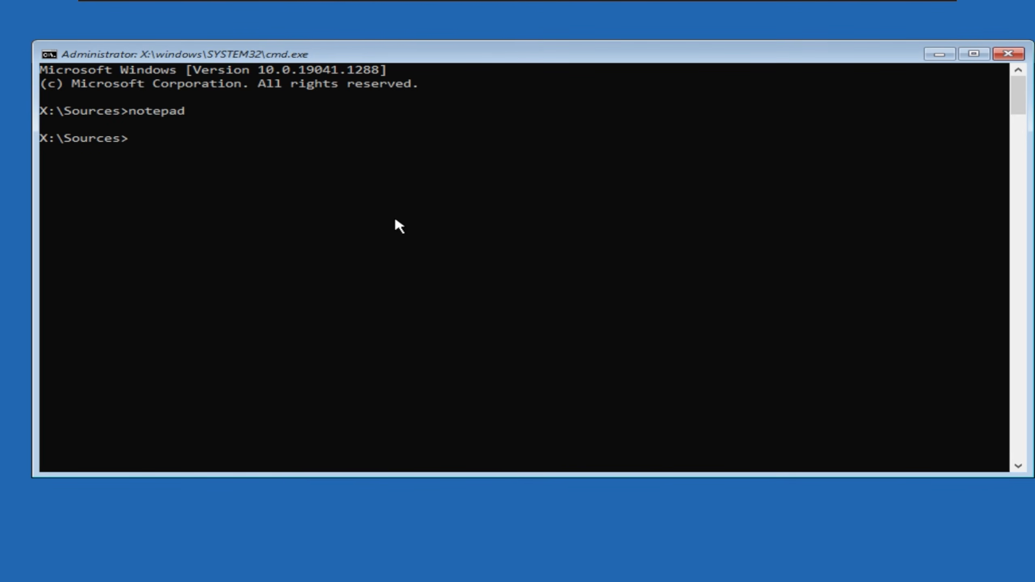
{"action": "right_click", "coordinate": [381, 262]}
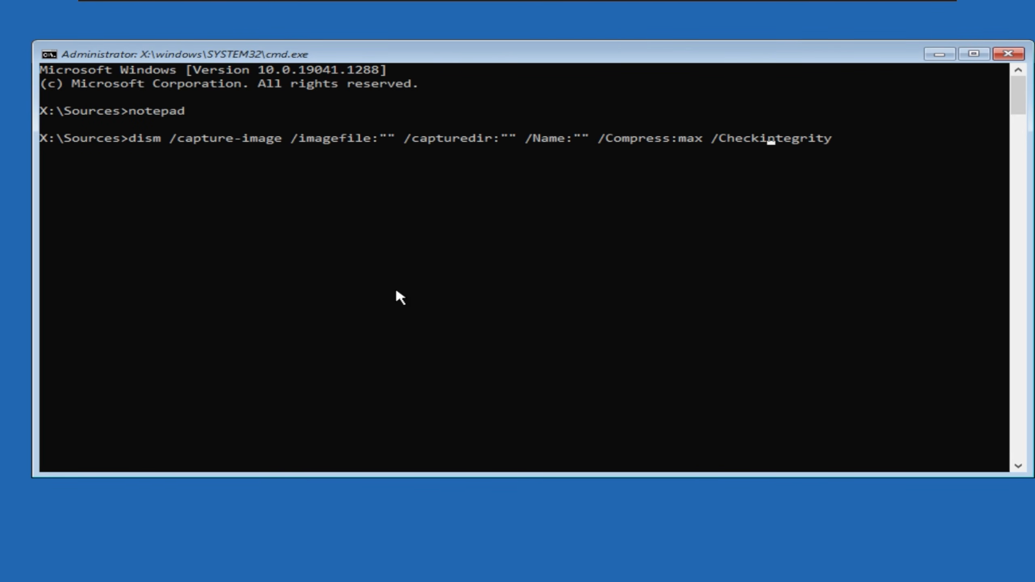
- Fill in the dism command with "D:\install.wim" as the image file and "C:" as the capture directory
{"action": "key", "text": "Left"}
{"action": "key", "text": "Left"}
{"action": "key", "text": "Left"}
{"action": "key", "text": "Left"}
{"action": "key", "text": "Left"}
{"action": "key", "text": "Left"}
{"action": "key", "text": "Left"}
{"action": "key", "text": "Left"}
{"action": "key", "text": "Left"}
{"action": "key", "text": "Left"}
{"action": "key", "text": "Left"}
{"action": "key", "text": "Left"}
{"action": "key", "text": "Left"}
{"action": "key", "text": "Left"}
{"action": "key", "text": "Left"}
{"action": "key", "text": "Left"}
{"action": "key", "text": "Left"}
{"action": "key", "text": "Left"}
{"action": "key", "text": "Left"}
{"action": "key", "text": "Left"}
{"action": "type", "text": "D"}
{"action": "type", "text": ":\\instal"}
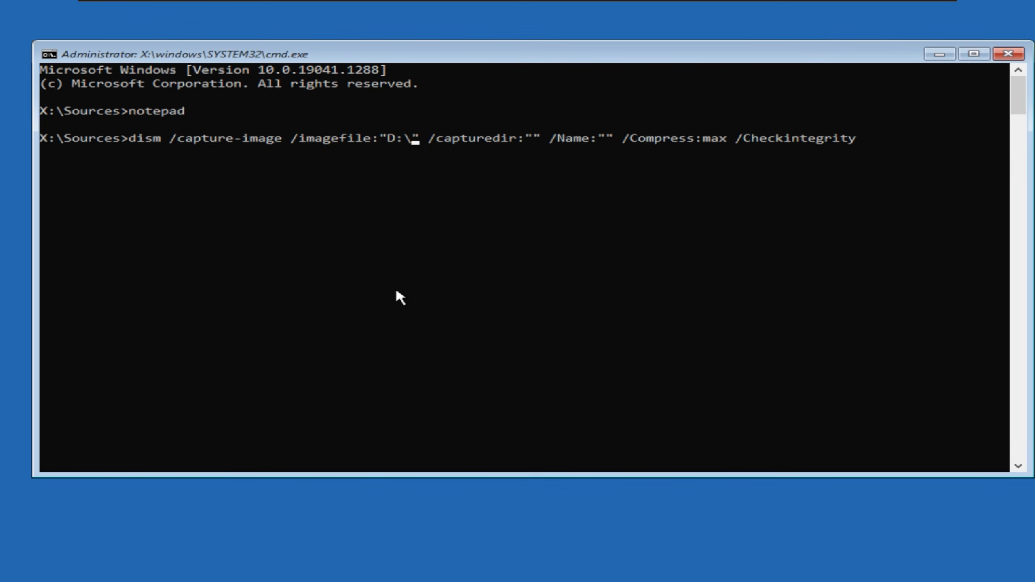
{"action": "type", "text": "l.wim"}
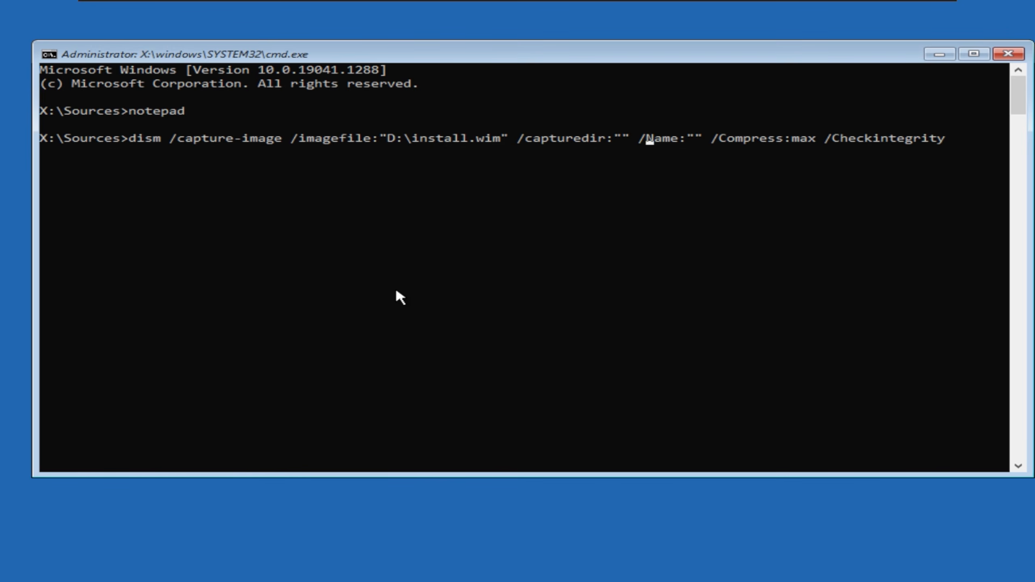
{"action": "type", "text": "C:"}
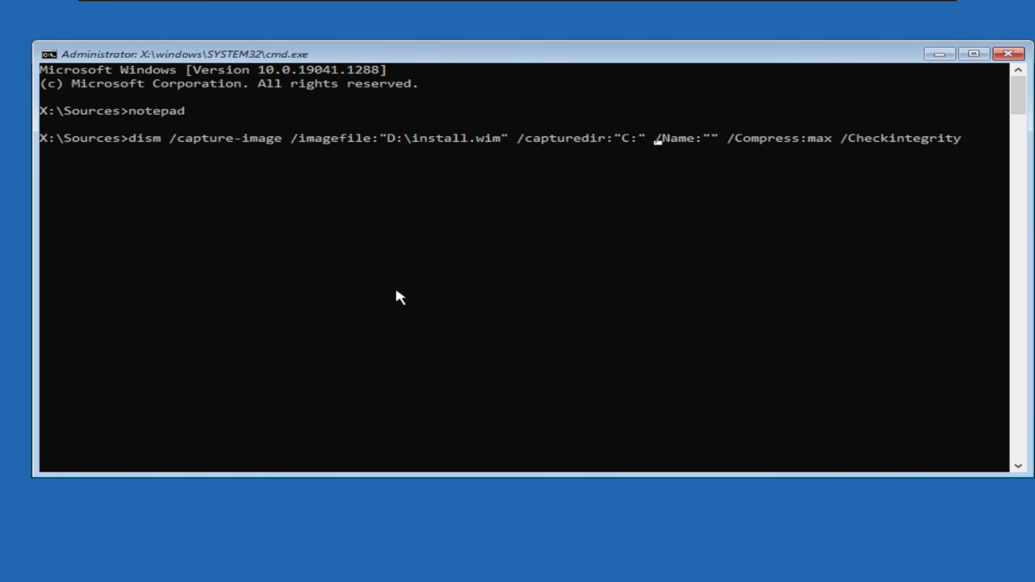
- Set the image name to "Windows 10 IoT LTSC FULL SOFT" and run the dism capture command
{"action": "type", "text": "Windows 10 IO"}
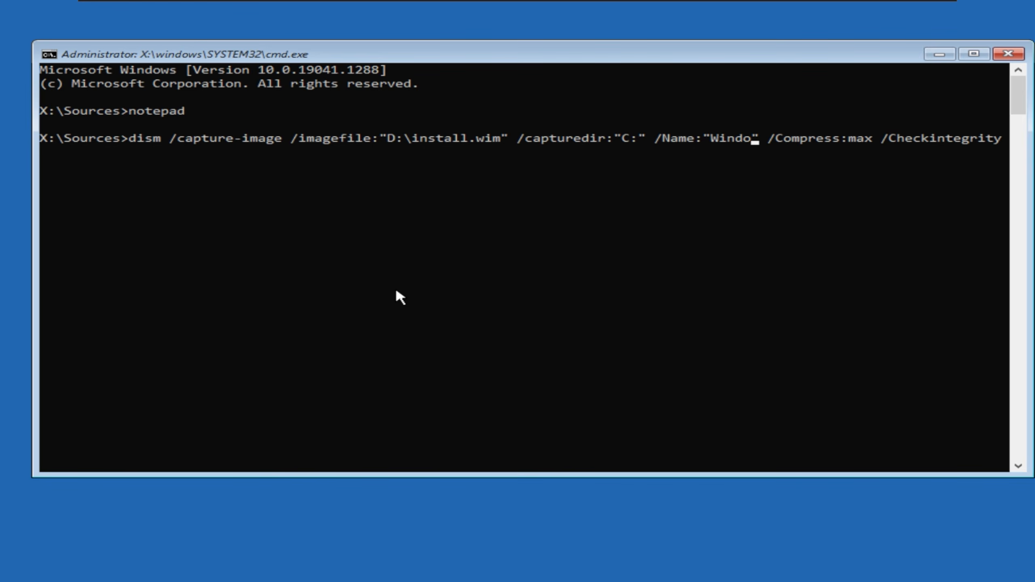
{"action": "type", "text": "T"}
{"action": "key", "text": "BackSpace"}
{"action": "key", "text": "BackSpace"}
{"action": "type", "text": "oT LT"}
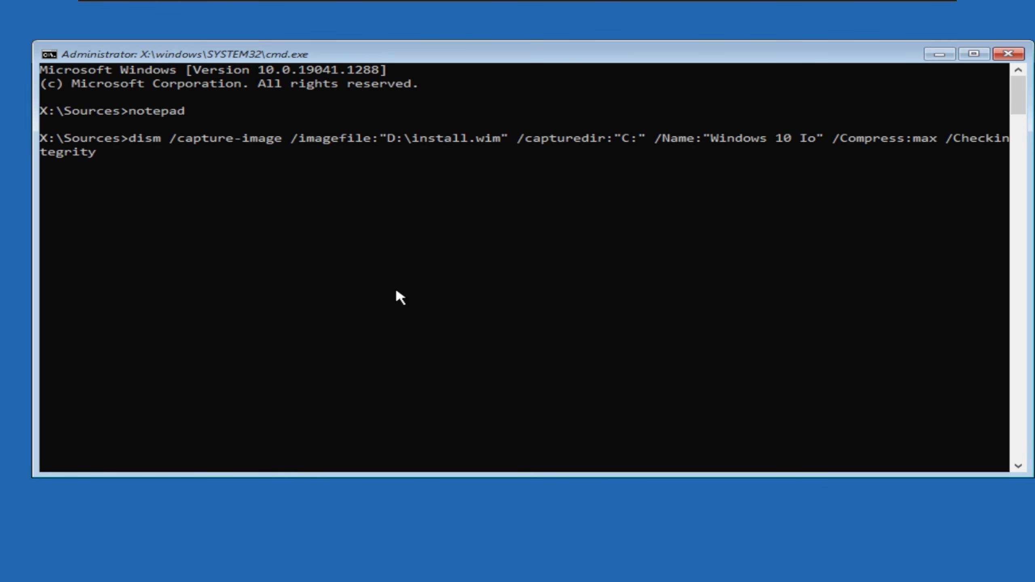
{"action": "type", "text": "SC "}
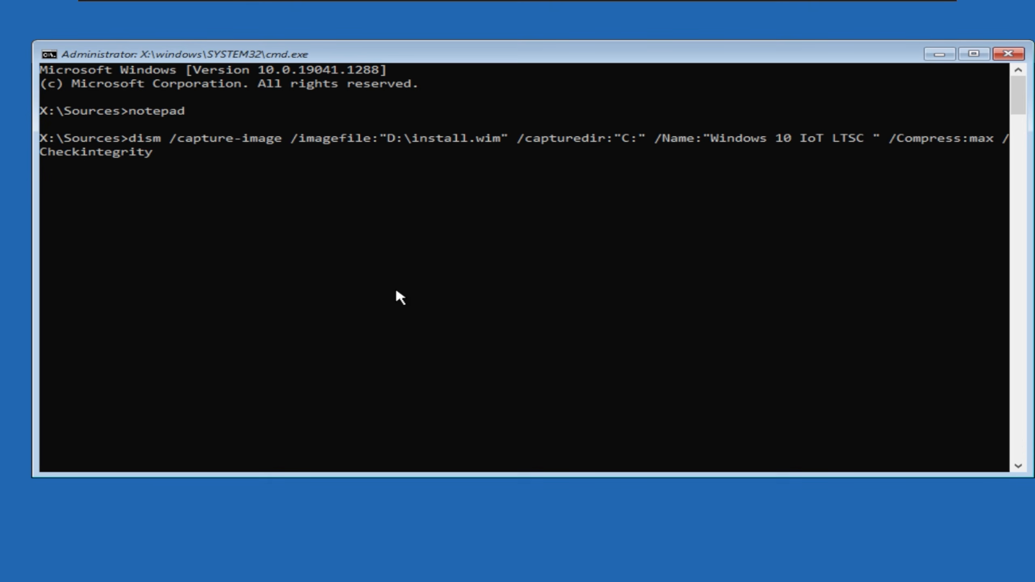
{"action": "type", "text": "FULL SOFT"}
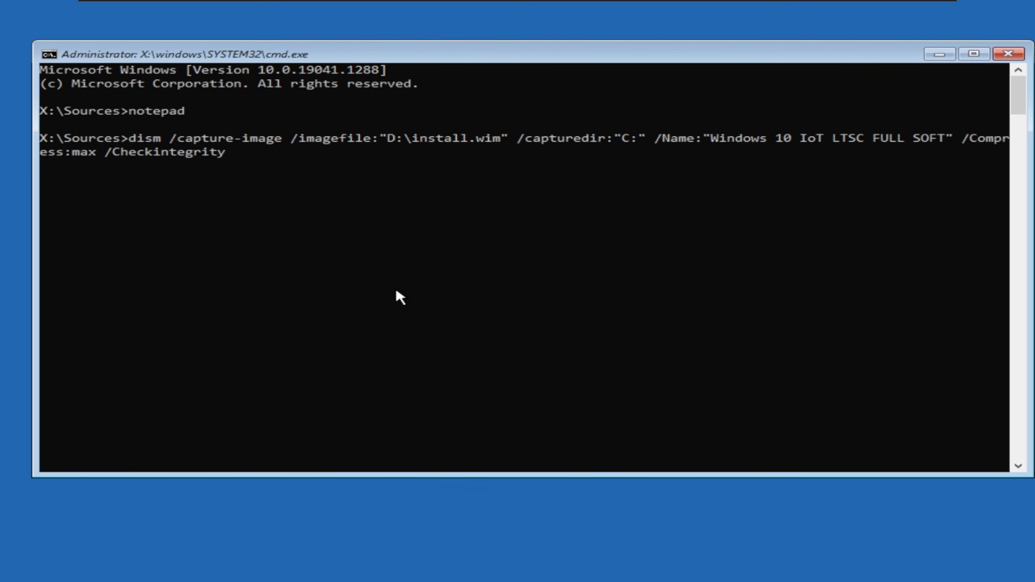
{"action": "key", "text": "Return"}
- Close Command Prompt after the image capture and exit the recovery options to continue to Windows 10
{"action": "left_click_drag", "start_coordinate": [426, 50], "coordinate": [422, 59]}
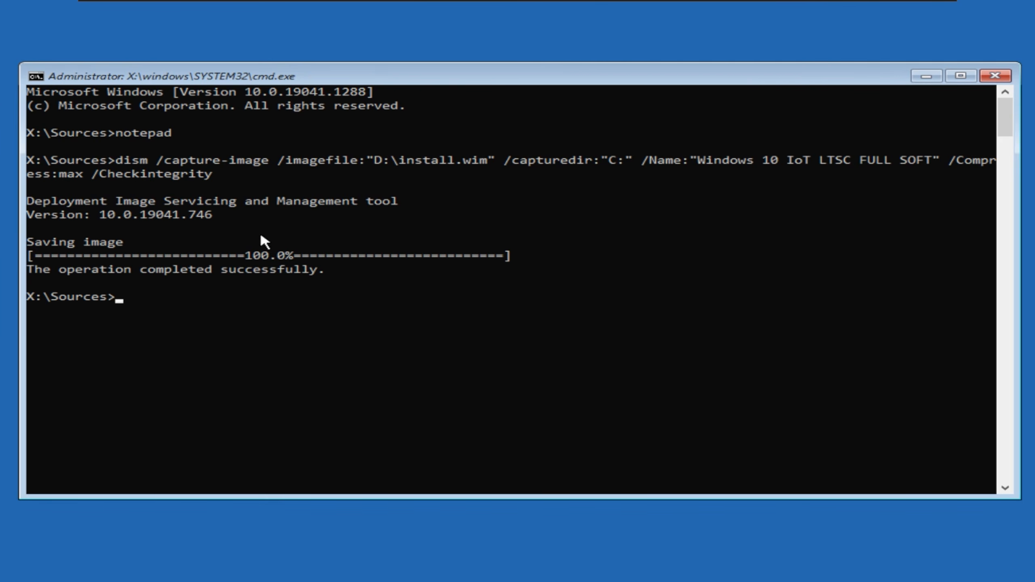
{"action": "left_click_drag", "start_coordinate": [360, 292], "coordinate": [155, 203]}
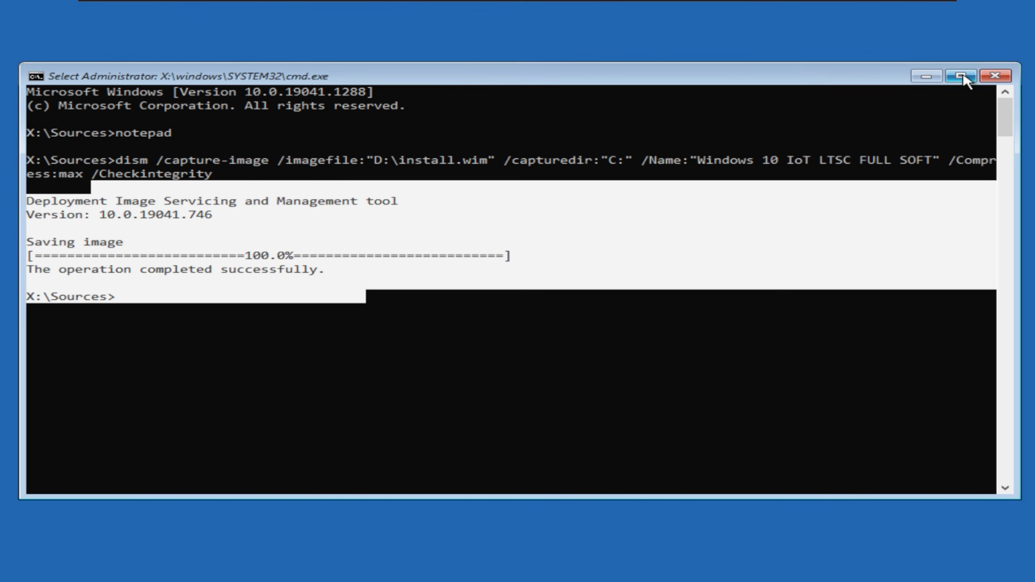
{"action": "left_click", "coordinate": [994, 76]}
{"action": "left_click", "coordinate": [358, 146]}
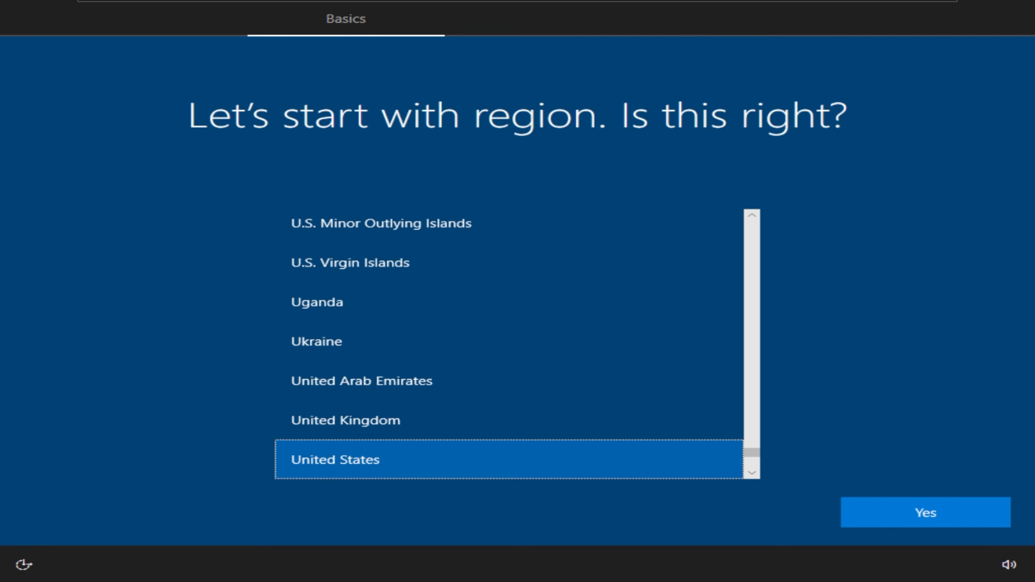
- Run "start ms-cxh:localonly" in Command Prompt from the region page and create the local user "VM" without a password
{"action": "left_click", "coordinate": [72, 371]}
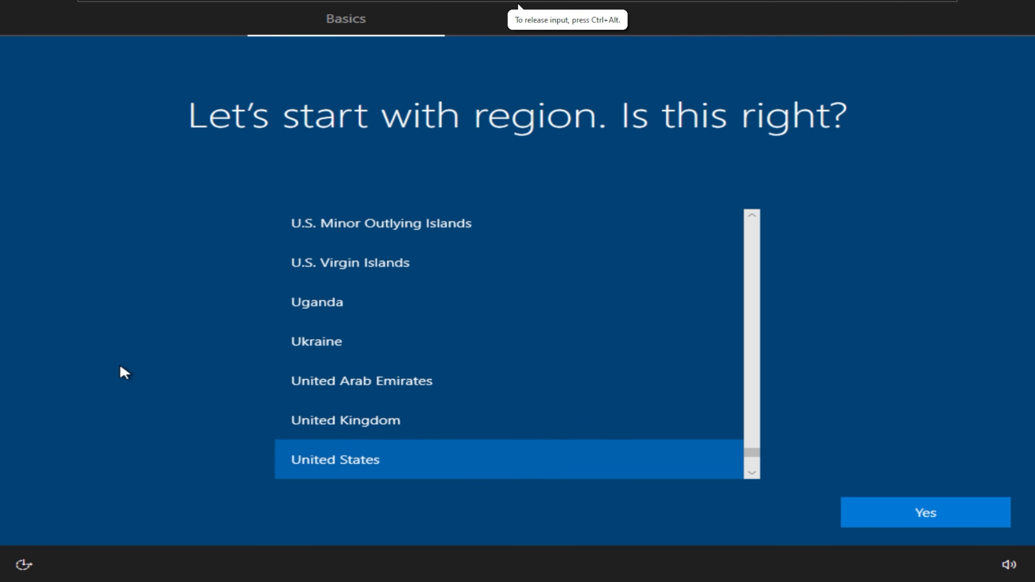
{"action": "key", "text": "shift+F10"}
{"action": "type", "text": "st"}
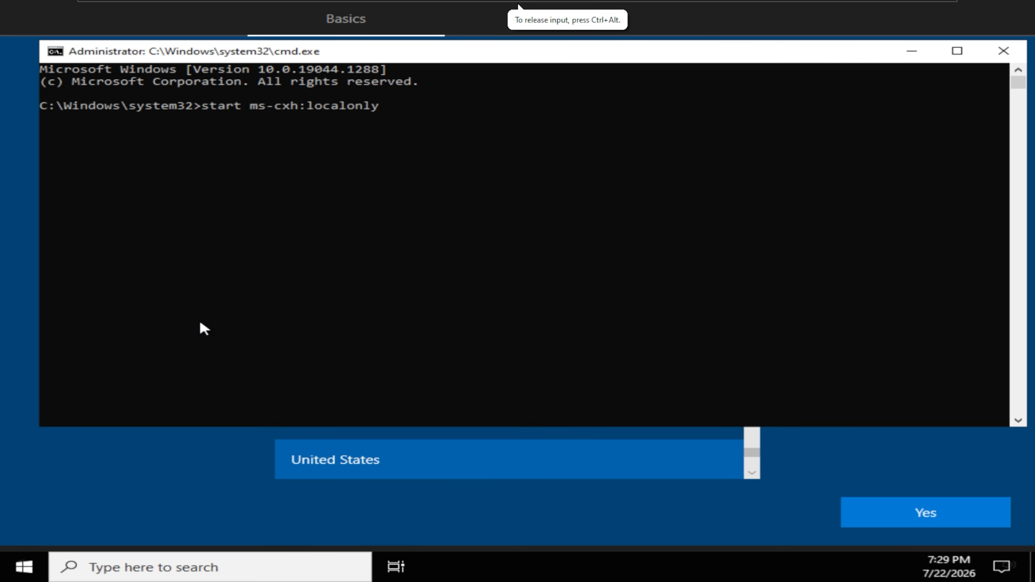
{"action": "key", "text": "Return"}
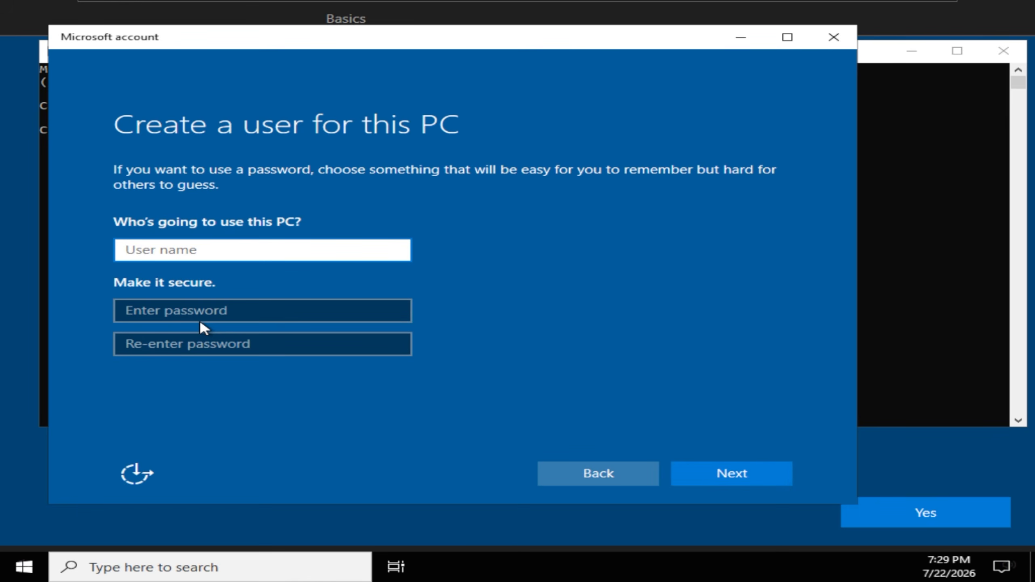
{"action": "type", "text": "VM"}
{"action": "key", "text": "Return"}
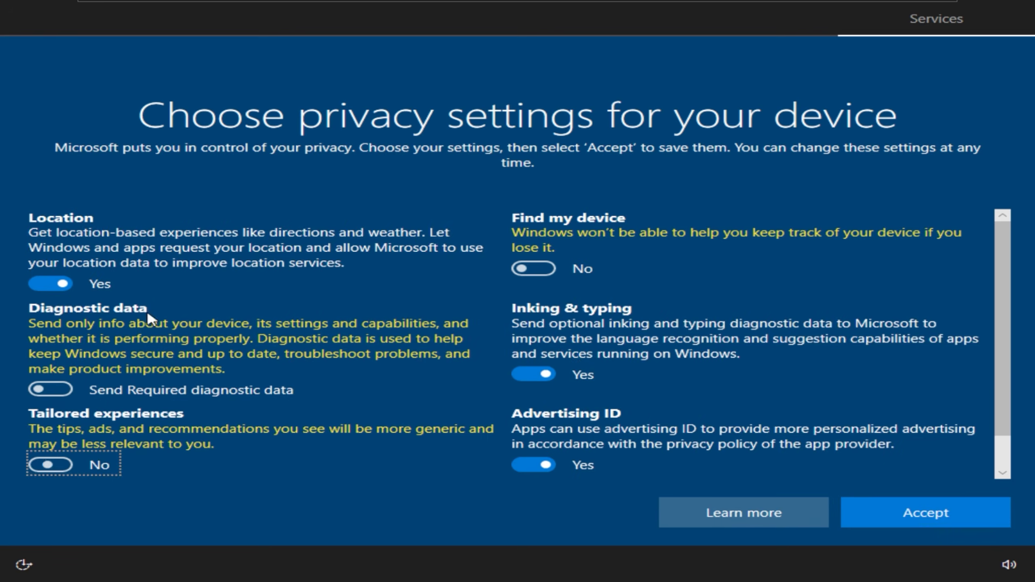
- Turn off Location, Advertising ID, and Inking & typing in the privacy settings and accept them
{"action": "left_click", "coordinate": [50, 268]}
{"action": "left_click", "coordinate": [532, 449]}
{"action": "left_click", "coordinate": [533, 359]}
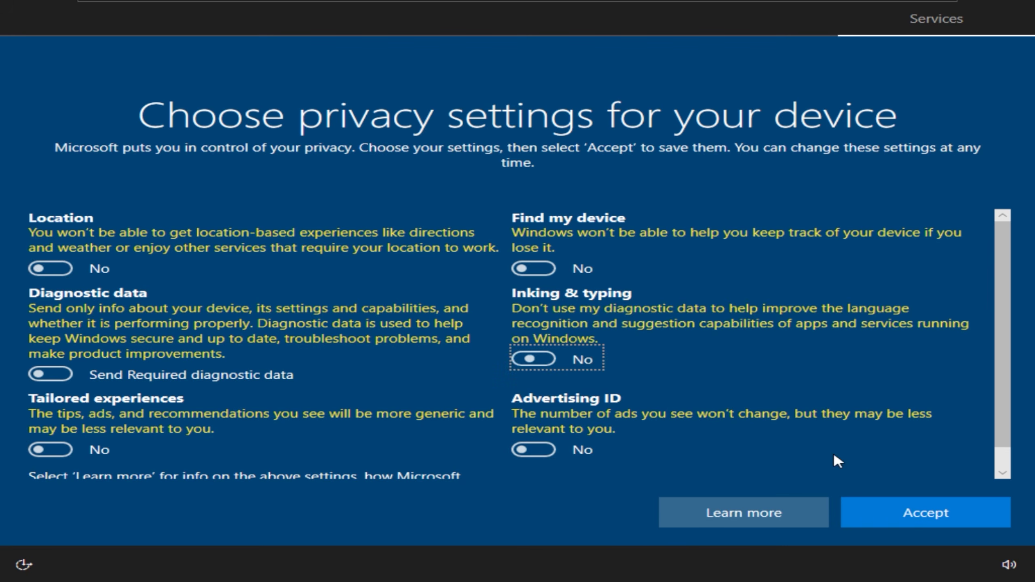
{"action": "left_click", "coordinate": [956, 511]}
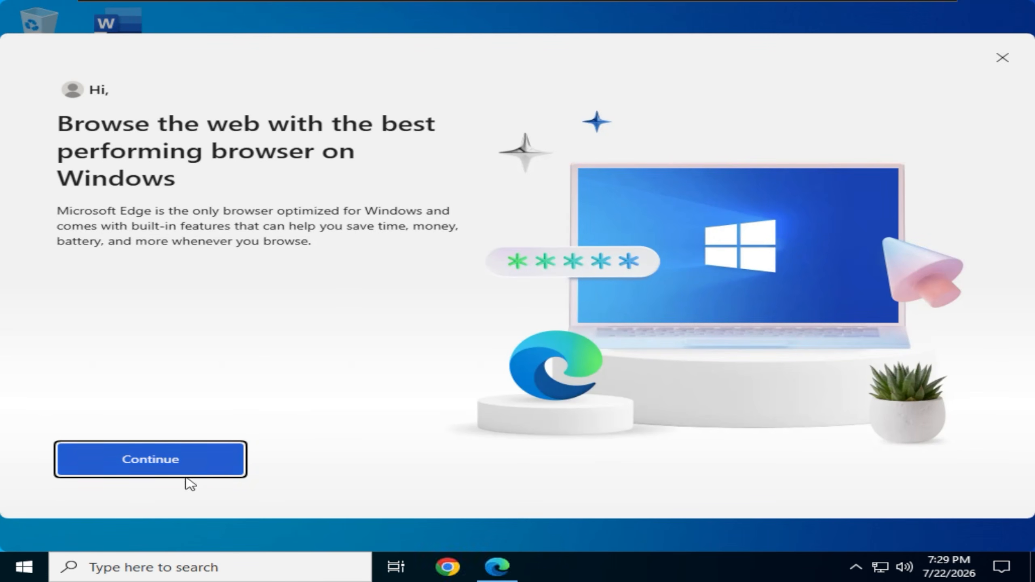
- Go through the Microsoft Edge welcome pages, starting without existing data, and close the browser
{"action": "left_click", "coordinate": [185, 471]}
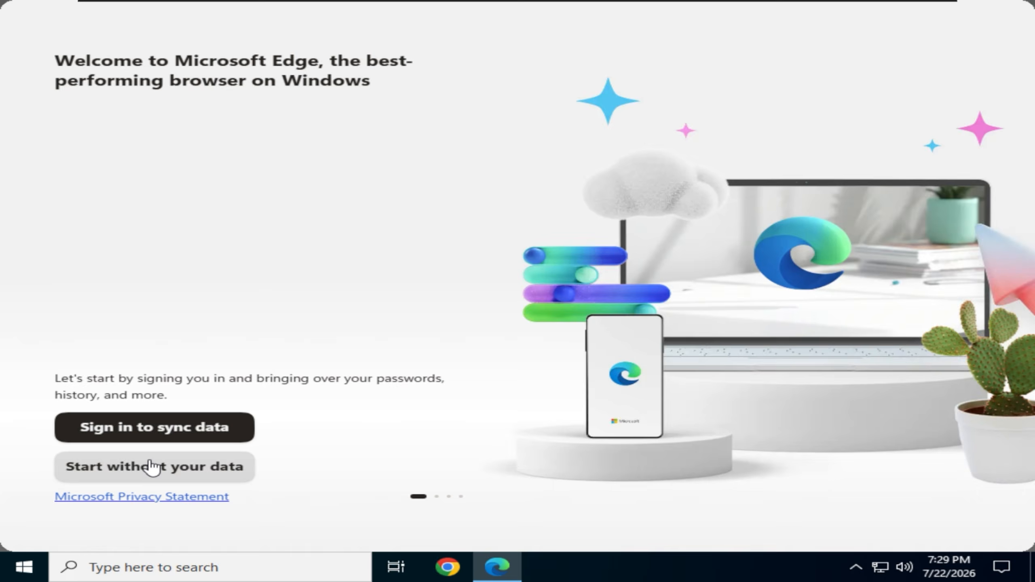
{"action": "left_click", "coordinate": [151, 467]}
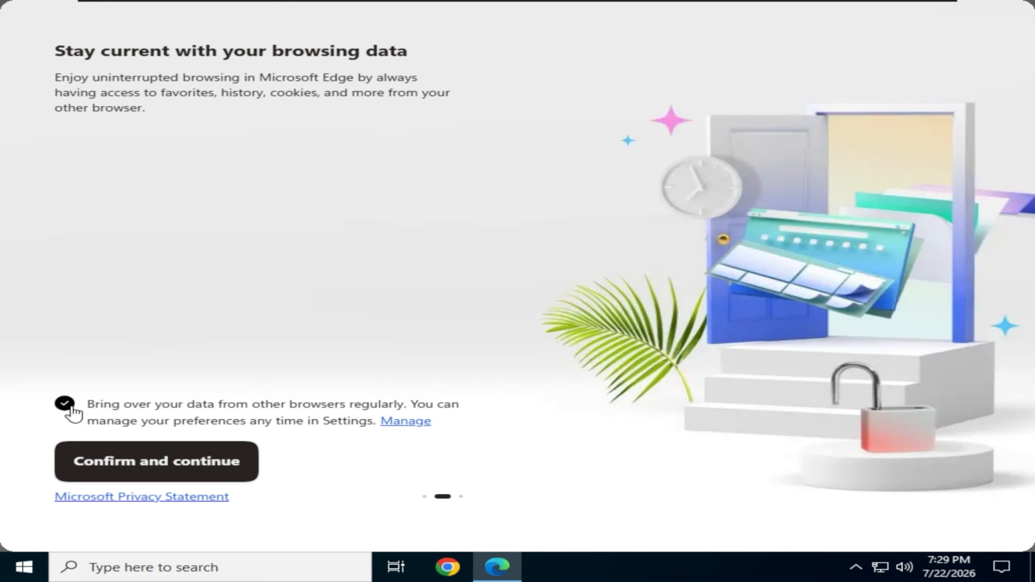
{"action": "left_click", "coordinate": [113, 460]}
{"action": "left_click", "coordinate": [113, 457]}
{"action": "left_click", "coordinate": [1012, 13]}
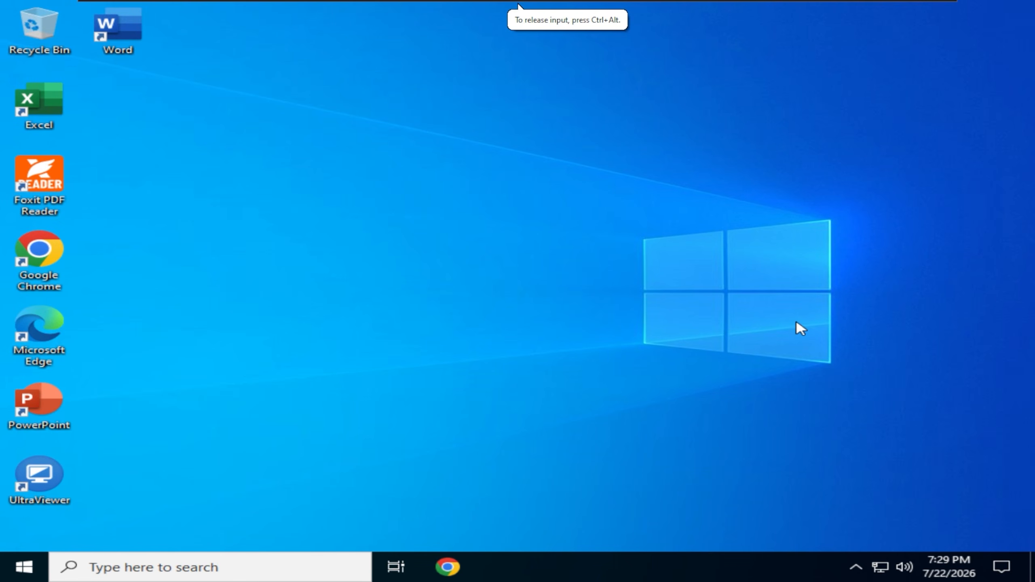
- Refresh the desktop and have VMware insert the VMware Tools installation disc into the virtual machine
{"action": "right_click", "coordinate": [210, 135]}
{"action": "left_click", "coordinate": [232, 184]}
{"action": "left_click", "coordinate": [195, 8]}
{"action": "left_click", "coordinate": [257, 154]}
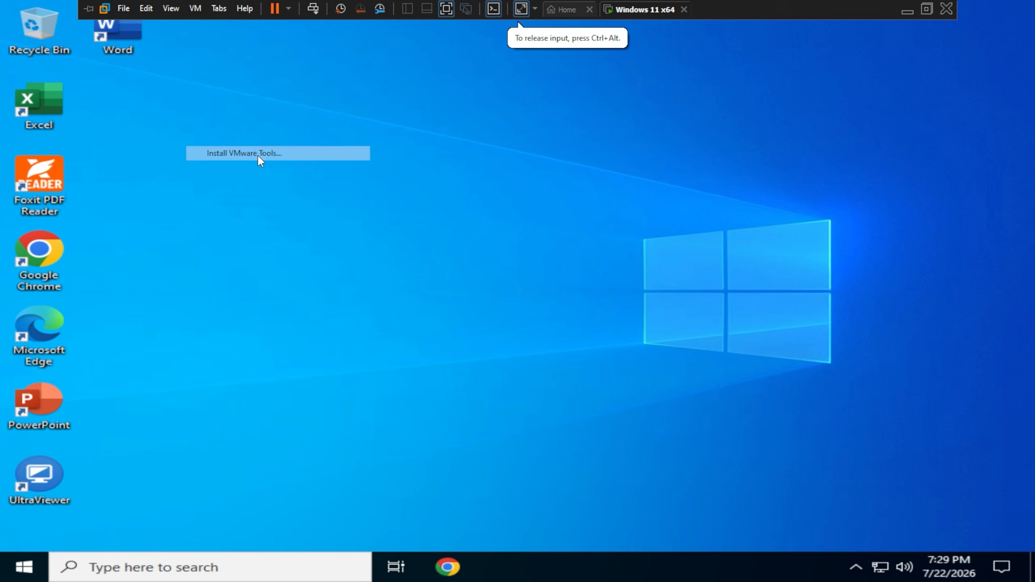
- Install VMware Tools from DVD Drive (E:) under This PC and decline the system restart
{"action": "key", "text": "super+e"}
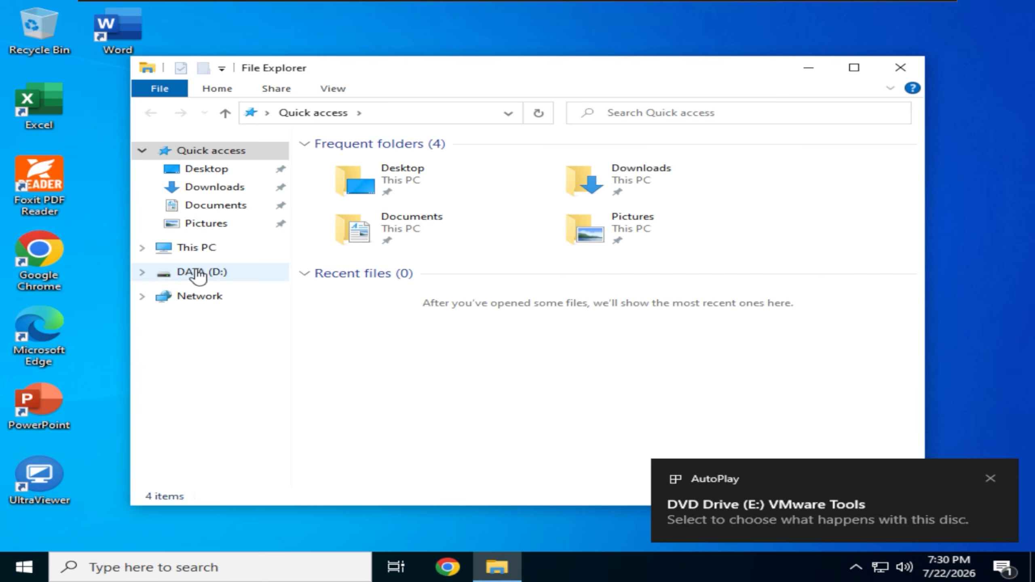
{"action": "left_click", "coordinate": [182, 250]}
{"action": "left_click", "coordinate": [404, 409]}
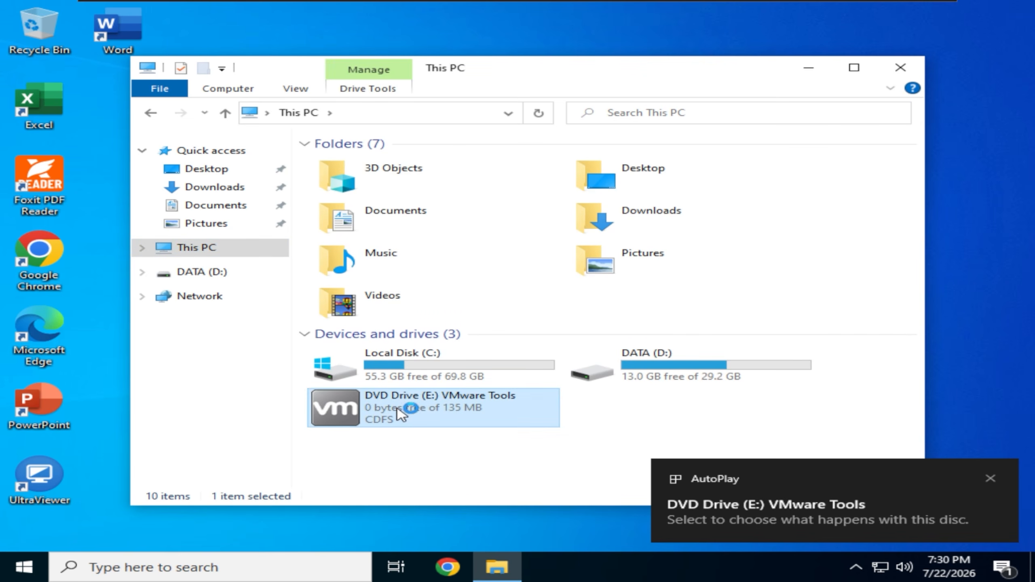
{"action": "left_click", "coordinate": [142, 247]}
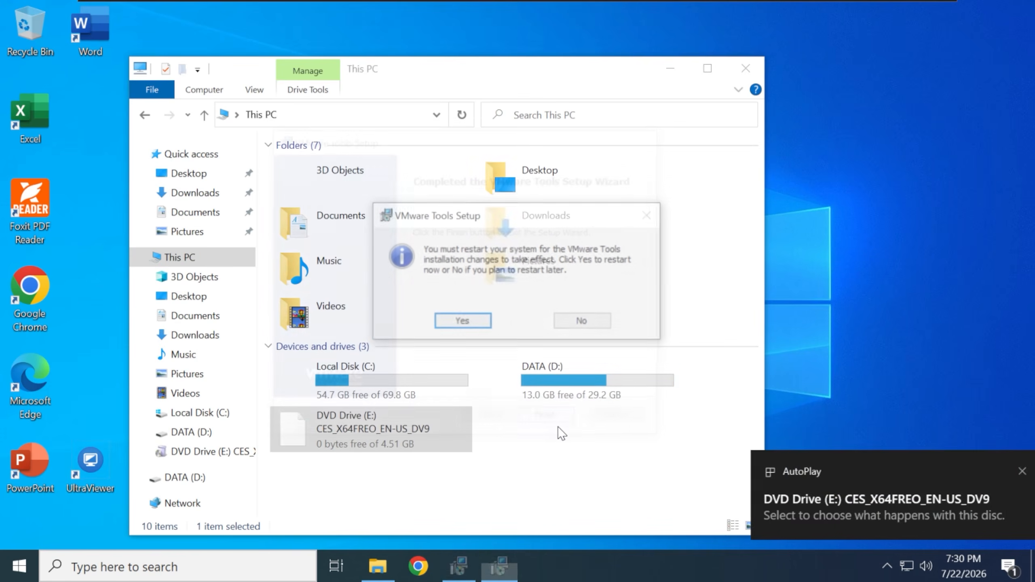
{"action": "left_click", "coordinate": [587, 320]}
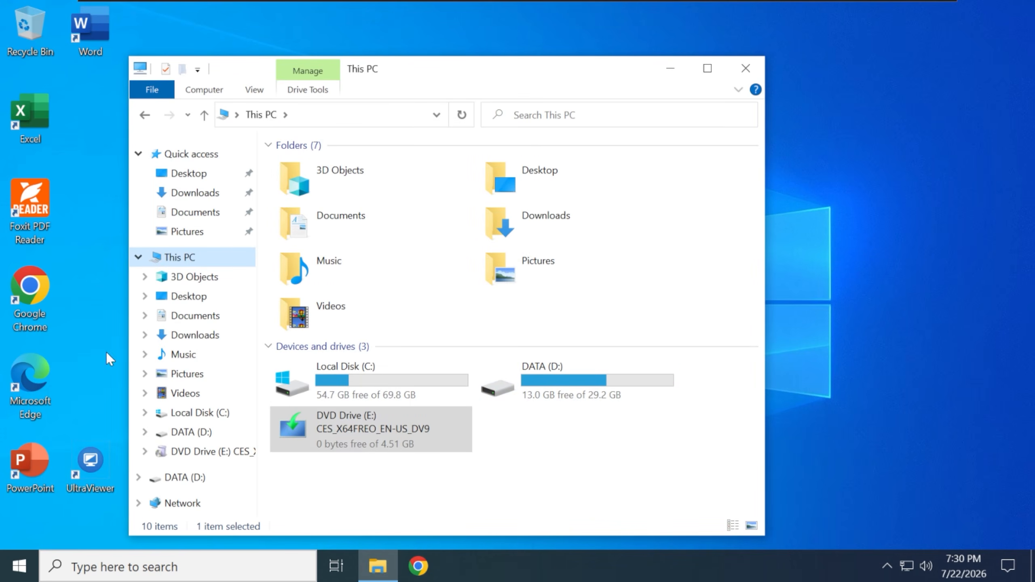
- Create a folder named "10" on the DATA (D:) drive and move install.wim into it
{"action": "double_click", "coordinate": [570, 393]}
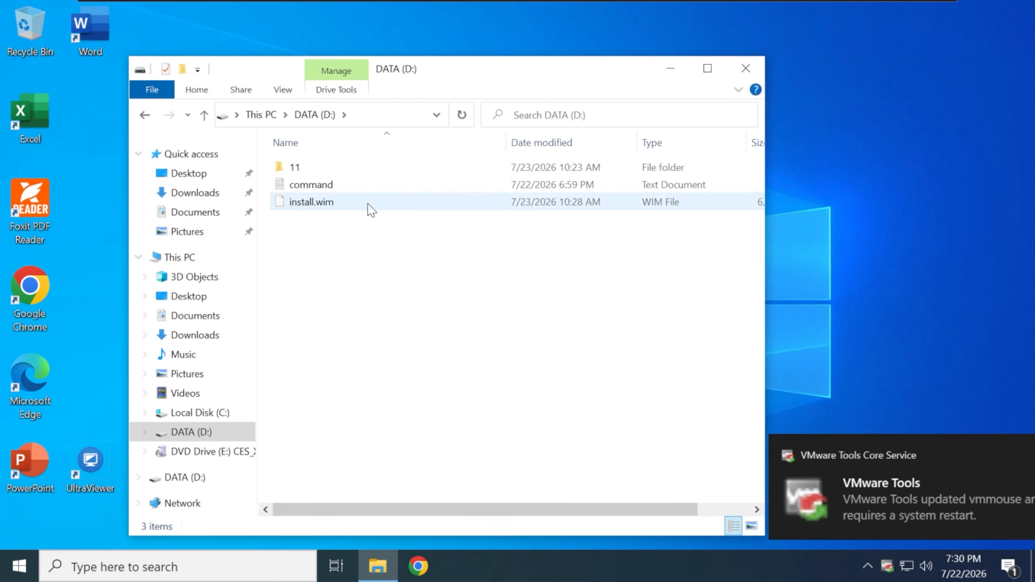
{"action": "key", "text": "ctrl+shift+n"}
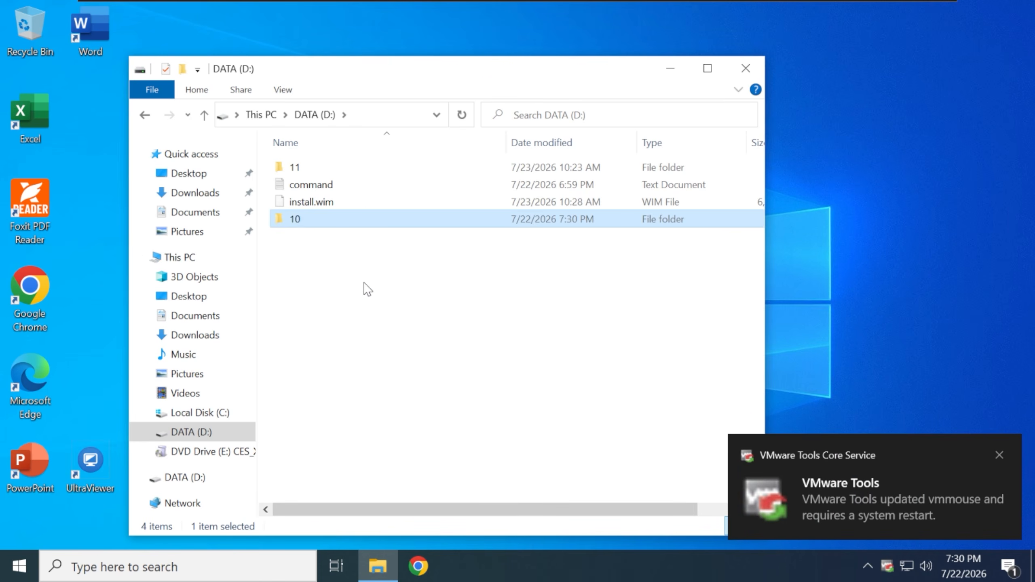
{"action": "left_click", "coordinate": [317, 203]}
{"action": "left_click_drag", "start_coordinate": [318, 203], "coordinate": [315, 221]}
- Check the sizes of the install.wim files in folders 10 and 11 on the DATA (D:) drive
{"action": "double_click", "coordinate": [315, 203]}
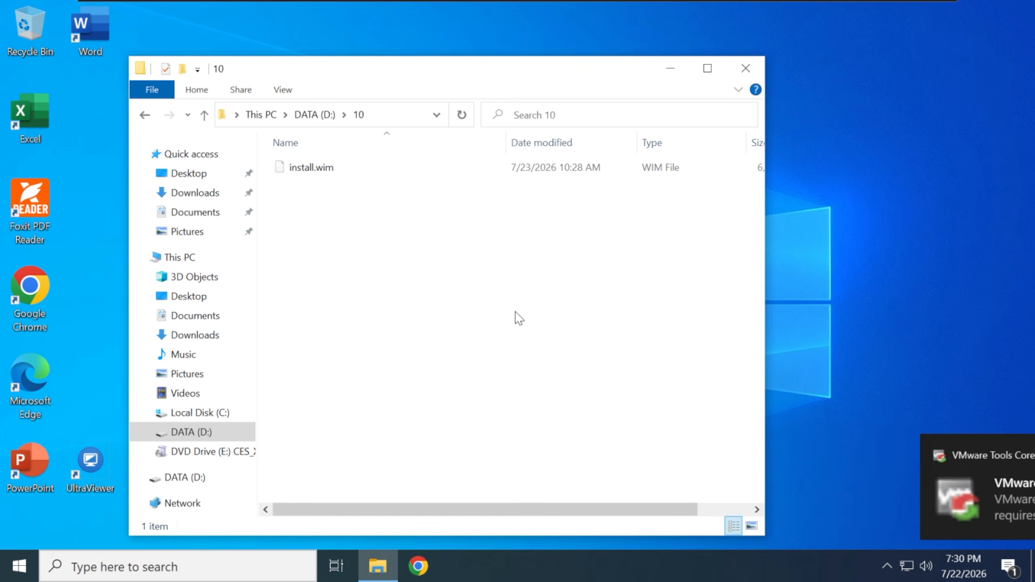
{"action": "left_click", "coordinate": [708, 68]}
{"action": "left_click", "coordinate": [673, 105]}
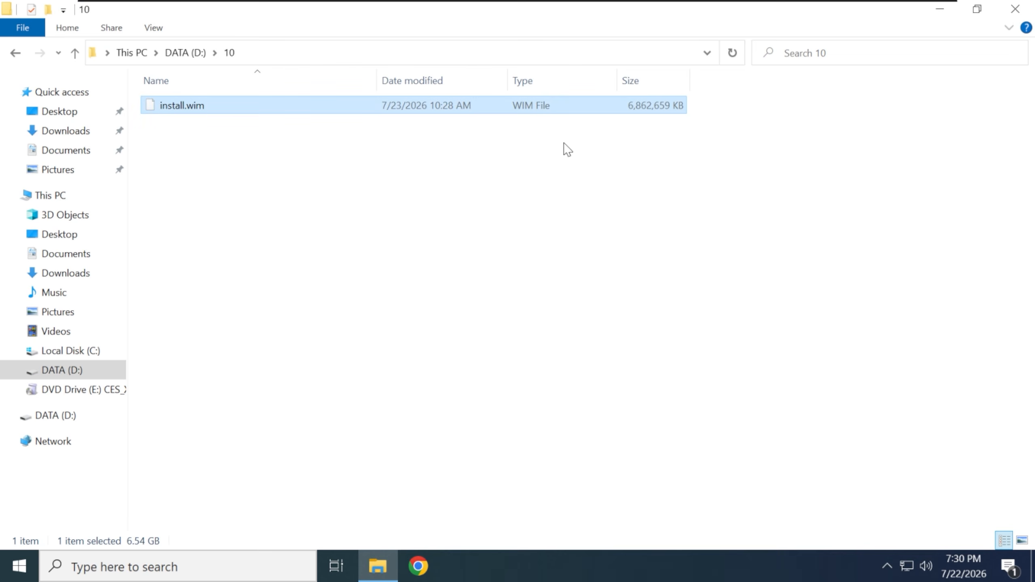
{"action": "key", "text": "alt+Left"}
{"action": "double_click", "coordinate": [181, 123]}
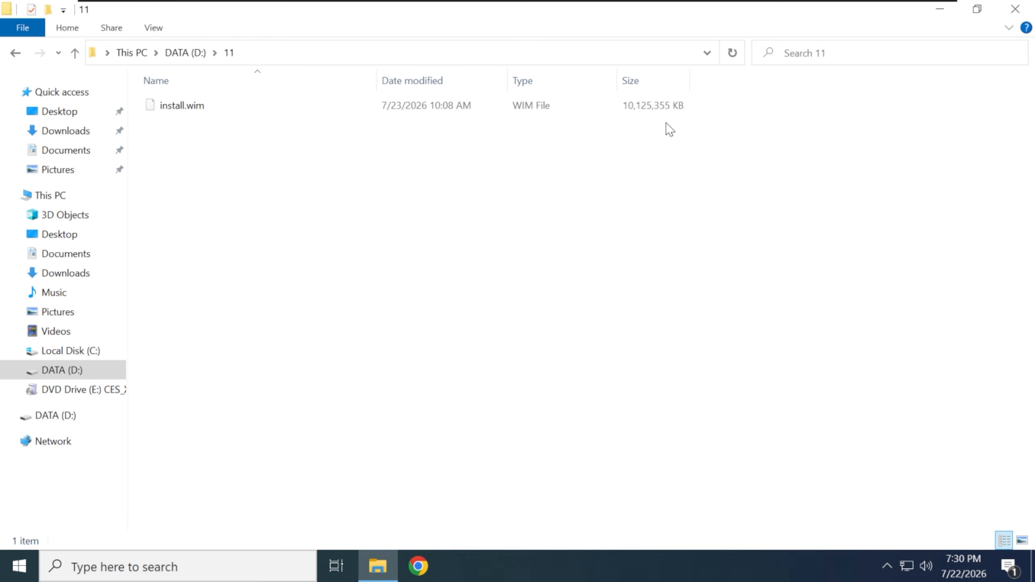
{"action": "left_click", "coordinate": [652, 106]}
{"action": "key", "text": "alt+Left"}
{"action": "left_click", "coordinate": [546, 209]}
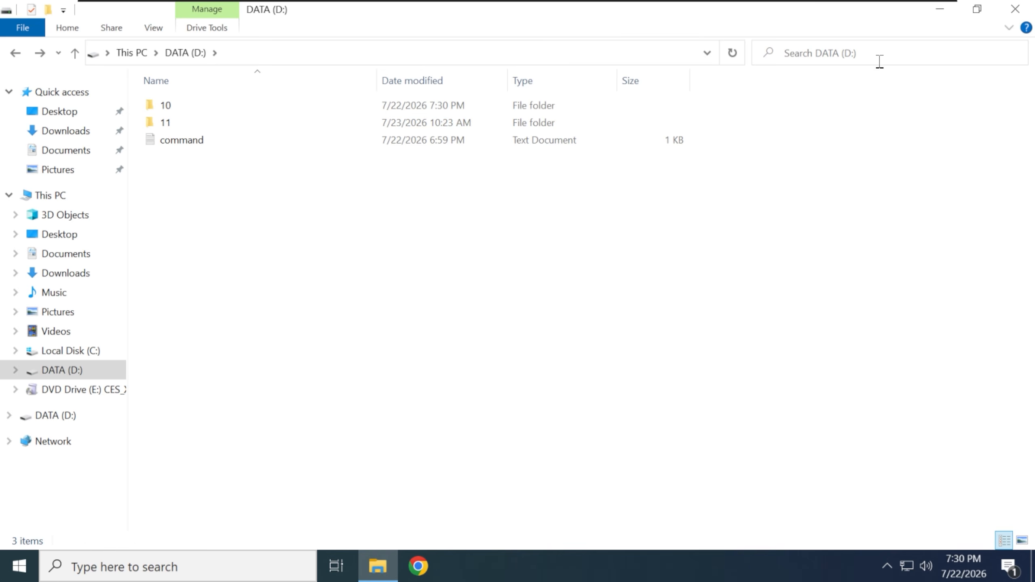
{"action": "left_click", "coordinate": [939, 12]}
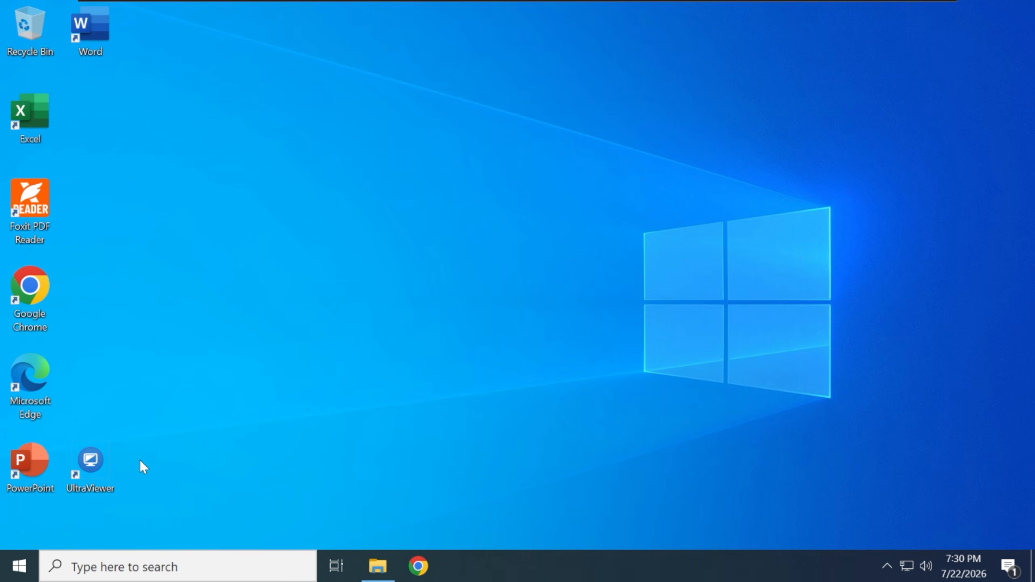
{"action": "left_click_drag", "start_coordinate": [125, 212], "coordinate": [102, 126]}
{"action": "left_click", "coordinate": [377, 566]}
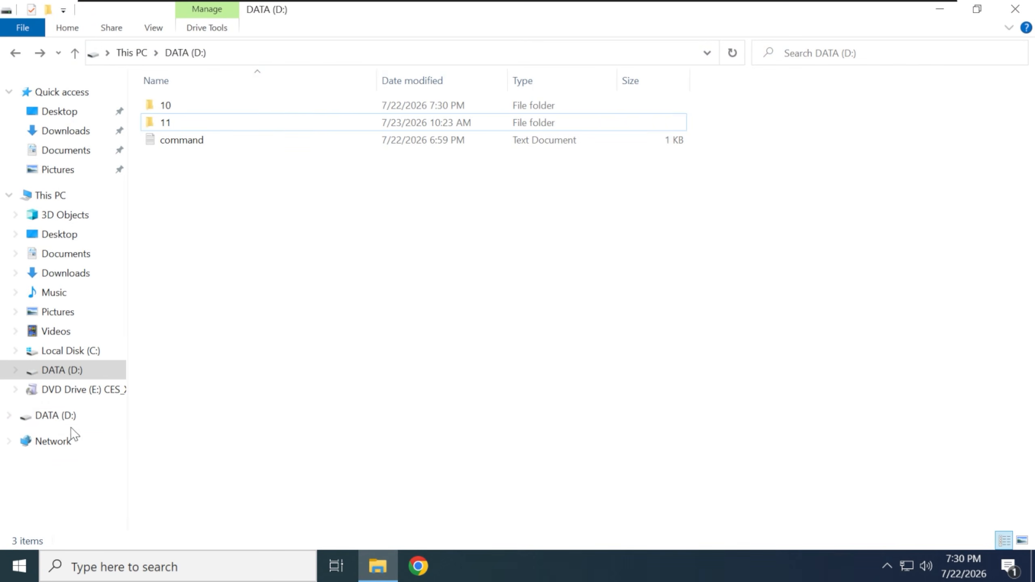
- Browse the network to vmware-host and open the ISO folder inside the SOFT shared folder
{"action": "left_click", "coordinate": [62, 445]}
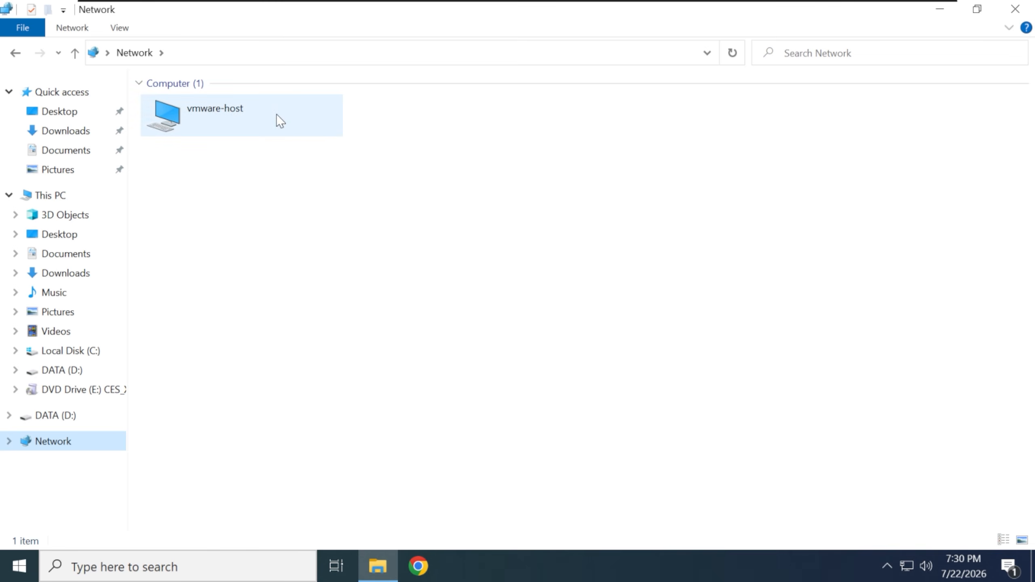
{"action": "double_click", "coordinate": [224, 127]}
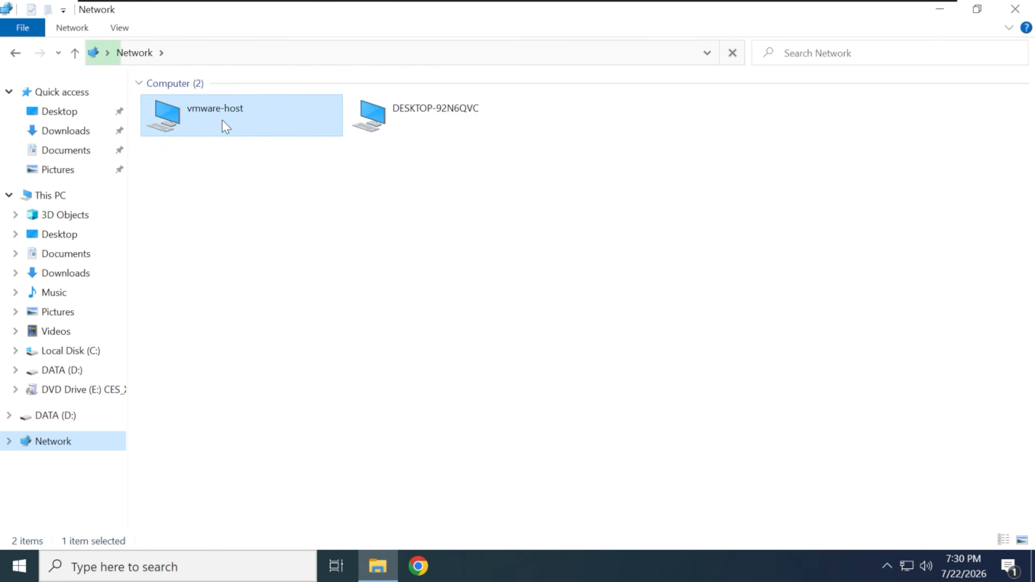
{"action": "double_click", "coordinate": [216, 106]}
{"action": "double_click", "coordinate": [211, 105]}
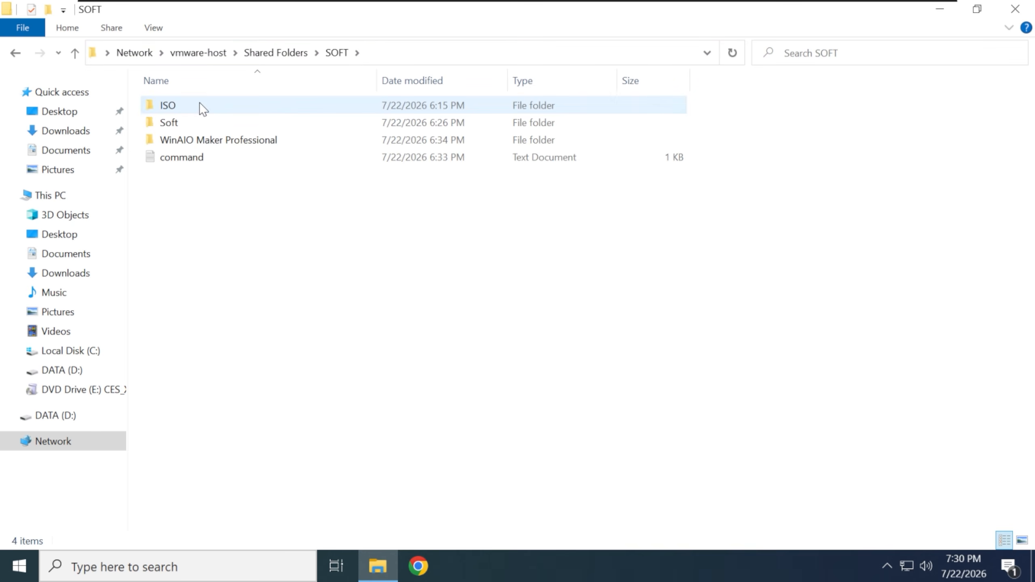
{"action": "double_click", "coordinate": [198, 105]}
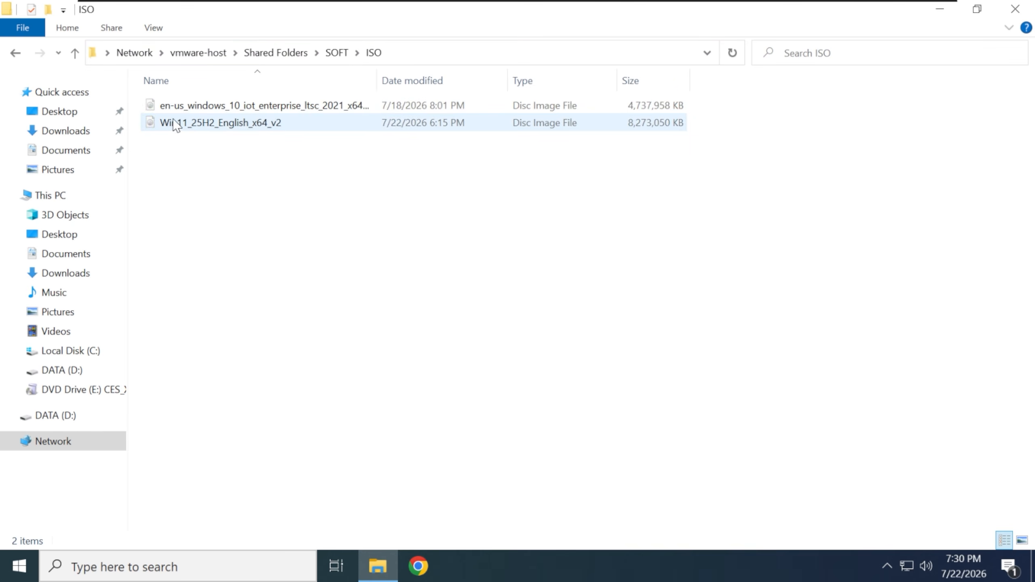
- Move folders 10 and 11 from the DATA (D:) drive into the shared SOFT\ISO folder
{"action": "left_click", "coordinate": [80, 376]}
{"action": "left_click", "coordinate": [218, 122]}
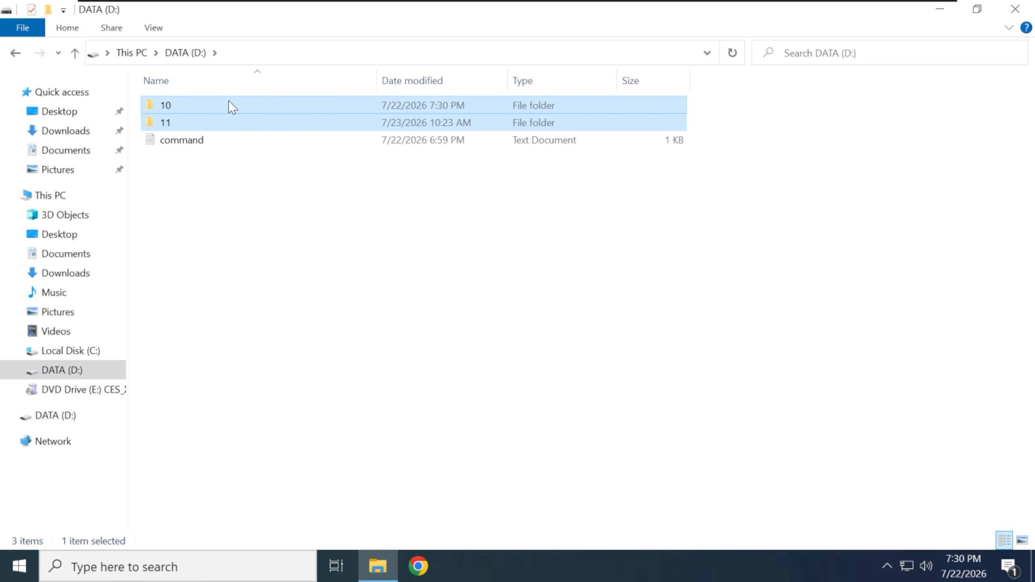
{"action": "right_click", "coordinate": [216, 102]}
{"action": "left_click", "coordinate": [254, 215]}
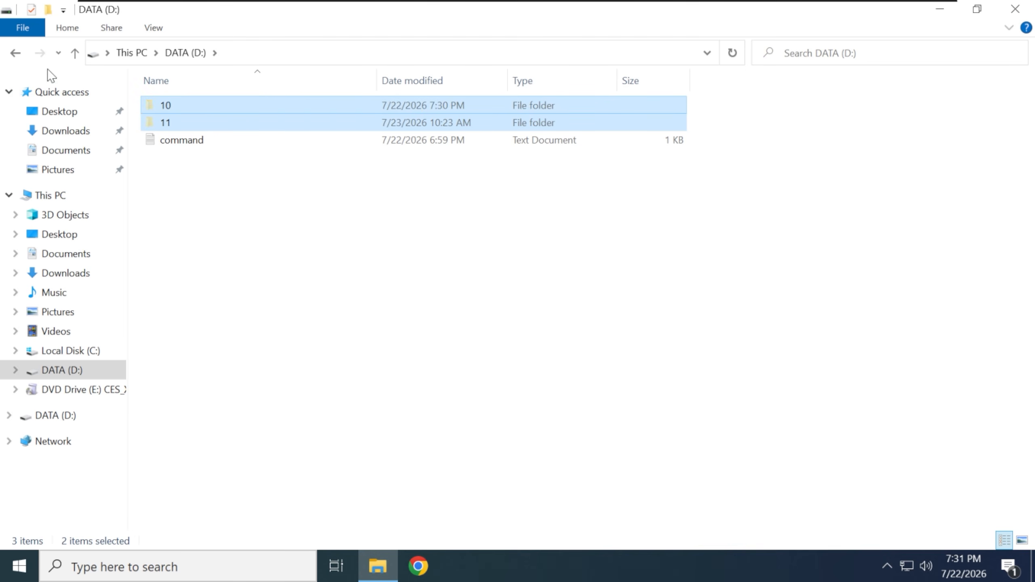
{"action": "left_click", "coordinate": [15, 52]}
{"action": "right_click", "coordinate": [186, 186]}
{"action": "left_click", "coordinate": [246, 300]}
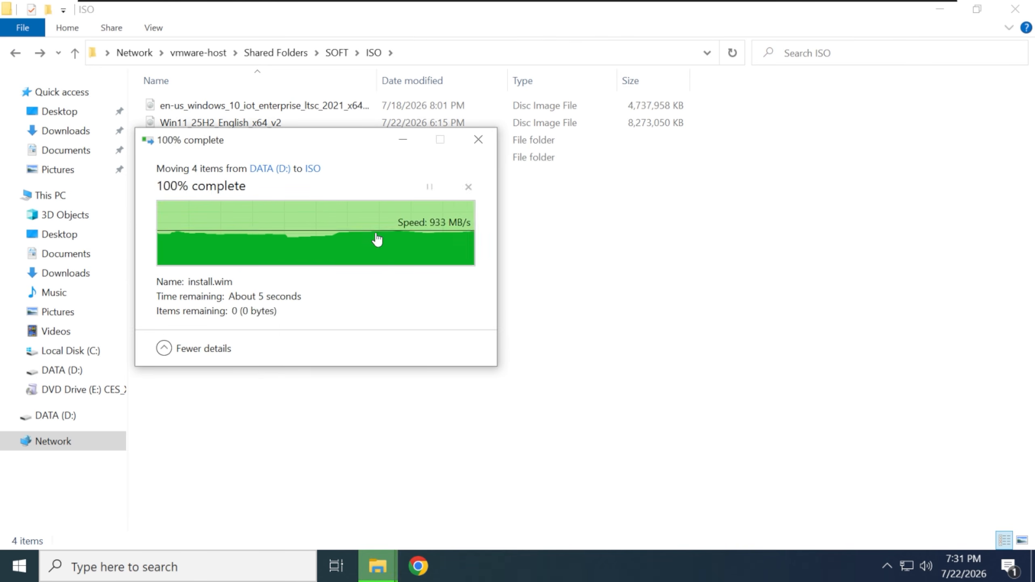
- Check that the moved folders 10 and 11 in the shared ISO folder contain their install.wim files
{"action": "double_click", "coordinate": [191, 143]}
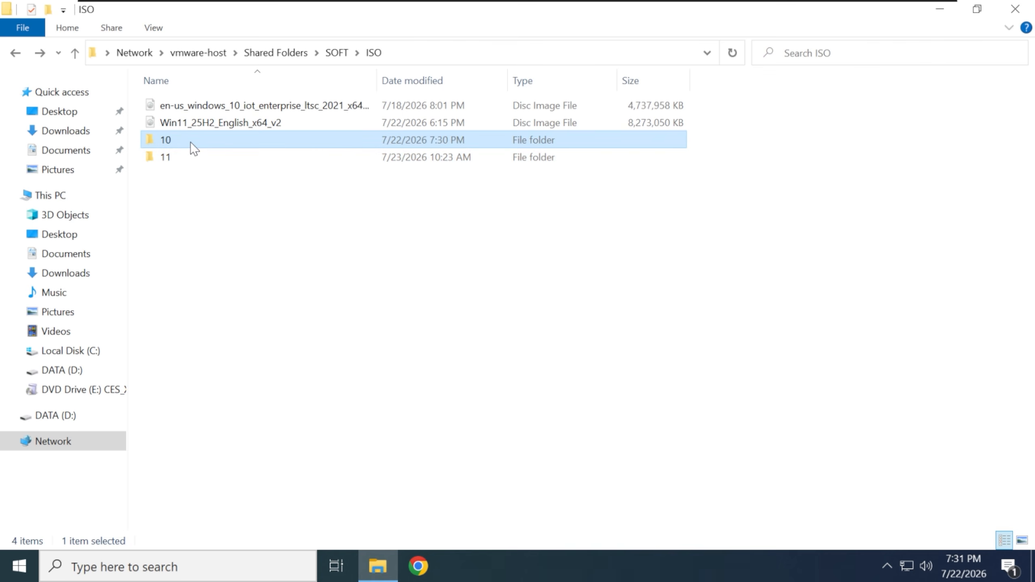
{"action": "key", "text": "alt+Left"}
{"action": "left_click", "coordinate": [191, 162]}
{"action": "double_click", "coordinate": [178, 121]}
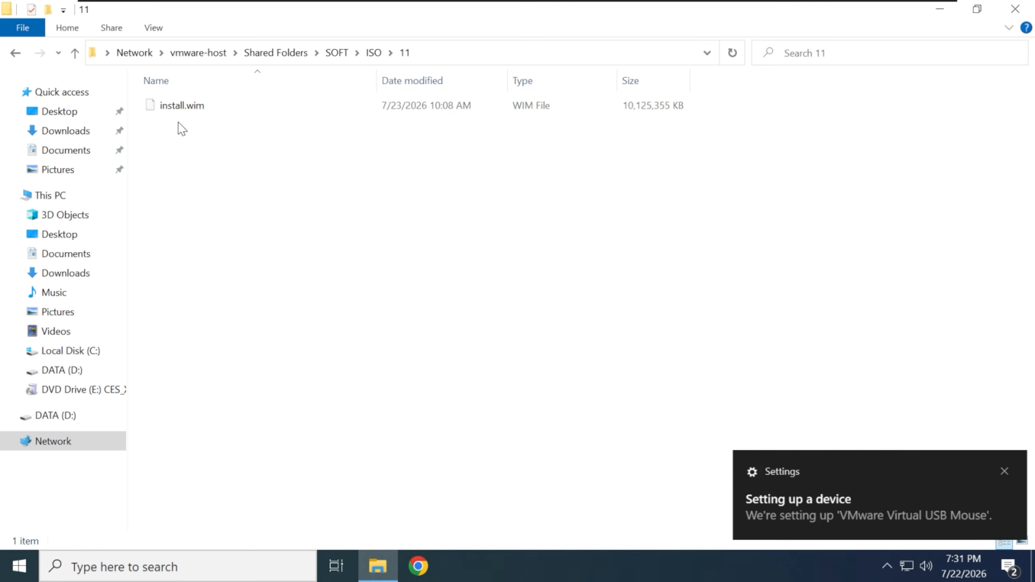
{"action": "key", "text": "alt+Left"}
{"action": "left_click", "coordinate": [327, 306]}
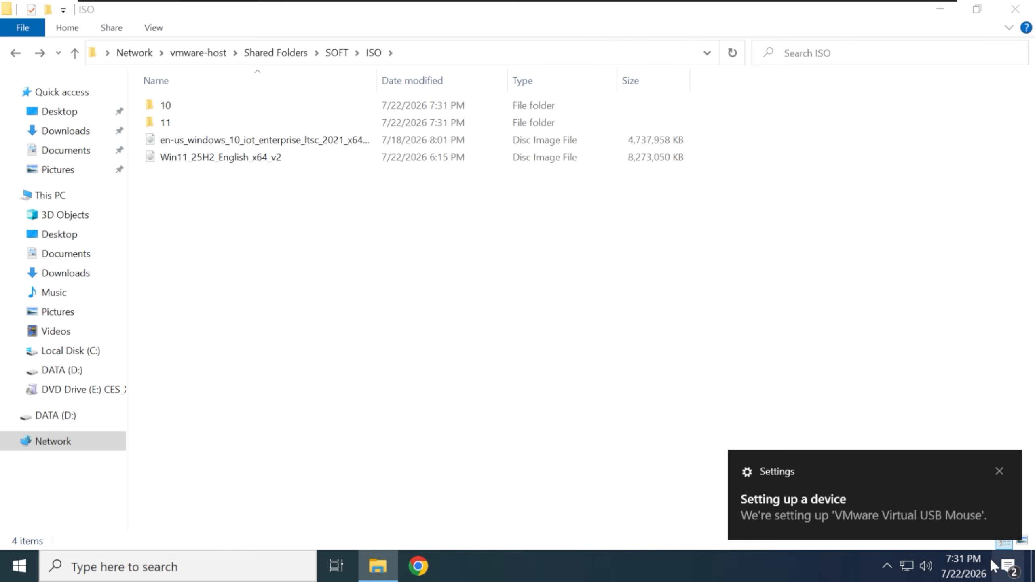
- Clear all Windows notifications and return to the shared ISO folder
{"action": "left_click", "coordinate": [1002, 566]}
{"action": "left_click", "coordinate": [944, 472]}
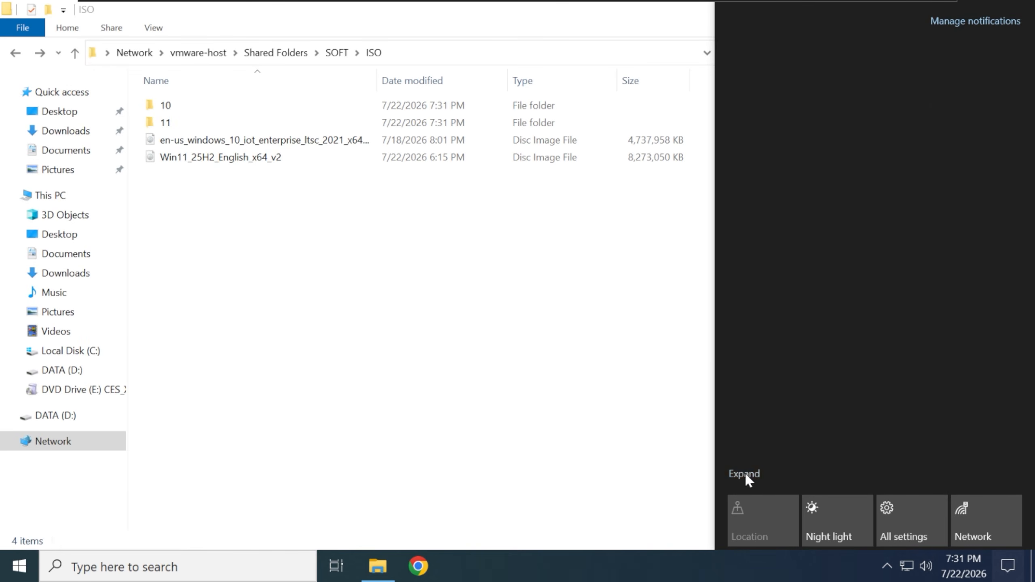
{"action": "left_click", "coordinate": [198, 176]}
- Try to mount the Windows 10 IoT Enterprise LTSC 2021 ISO directly from the shared ISO folder
{"action": "left_click", "coordinate": [231, 143]}
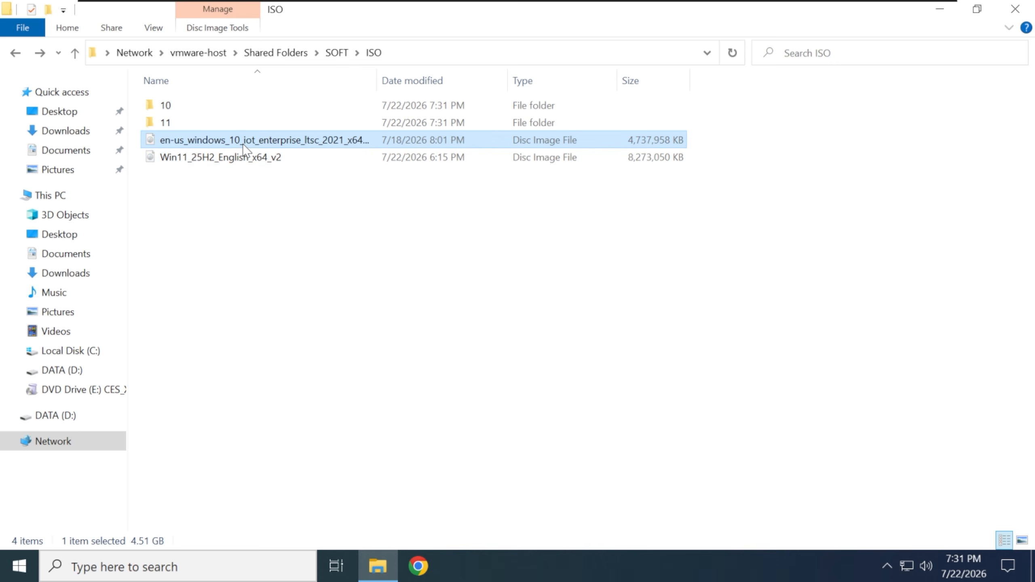
{"action": "double_click", "coordinate": [244, 143]}
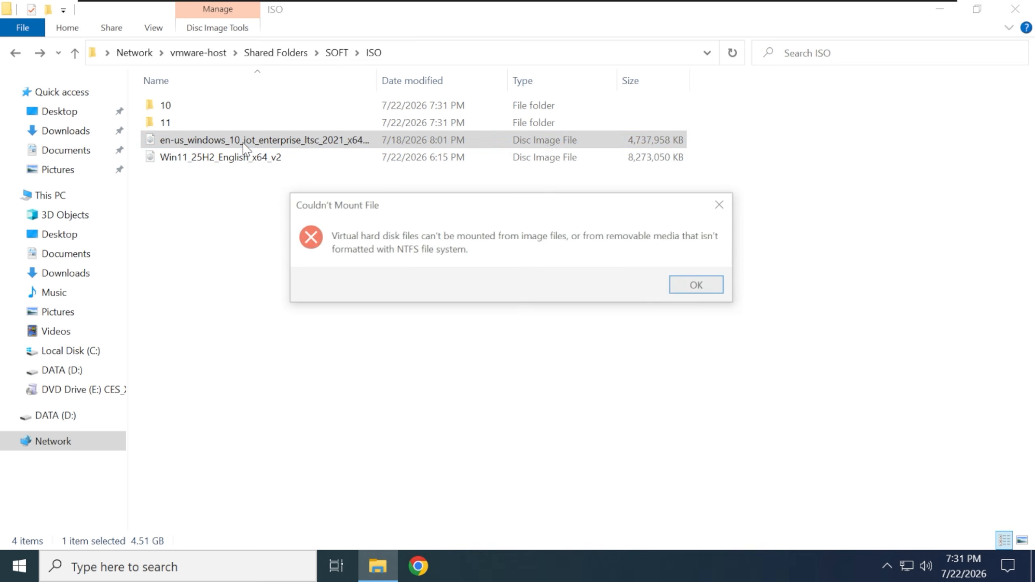
- Dismiss the mount error, leave the full-screen view and shut down the Windows 11 x64 virtual machine
{"action": "left_click", "coordinate": [723, 291]}
{"action": "left_click", "coordinate": [500, 257]}
{"action": "key", "text": "ctrl+alt+Return"}
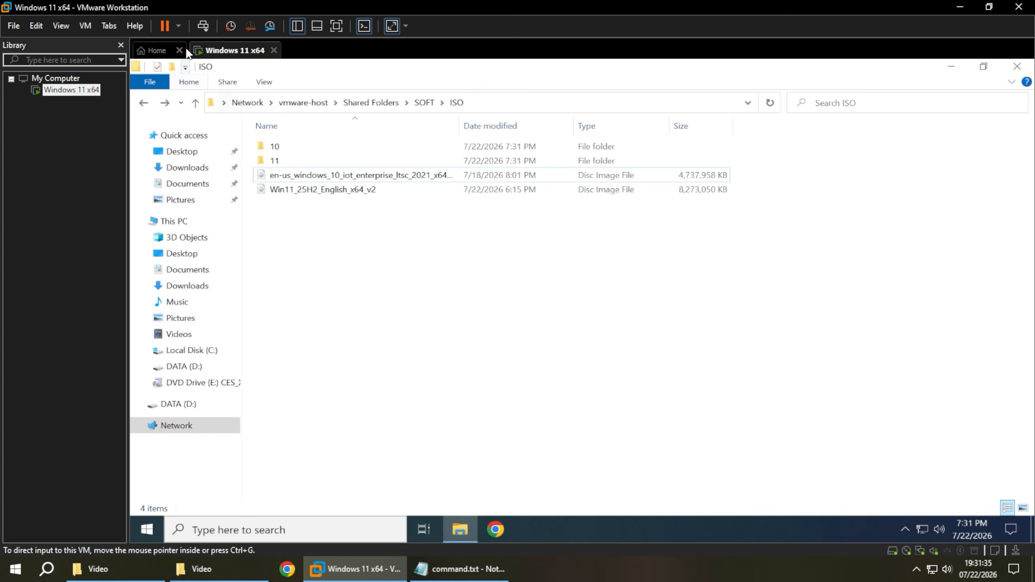
{"action": "left_click", "coordinate": [179, 26]}
{"action": "left_click", "coordinate": [199, 58]}
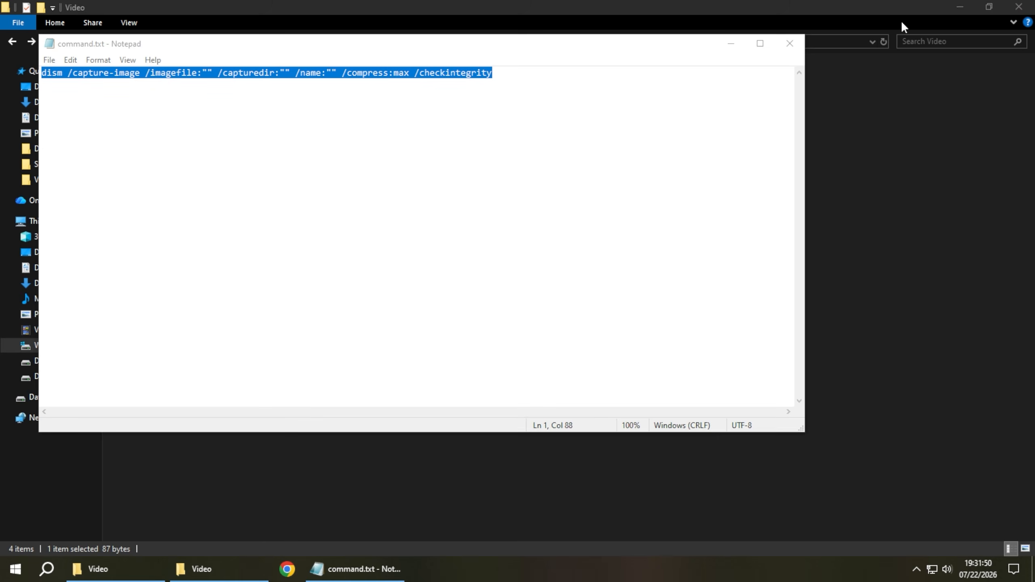
- Close command.txt on the host and check the contents of folders 11 and 10 in C:\Video\ISO
{"action": "key", "text": "alt+F4"}
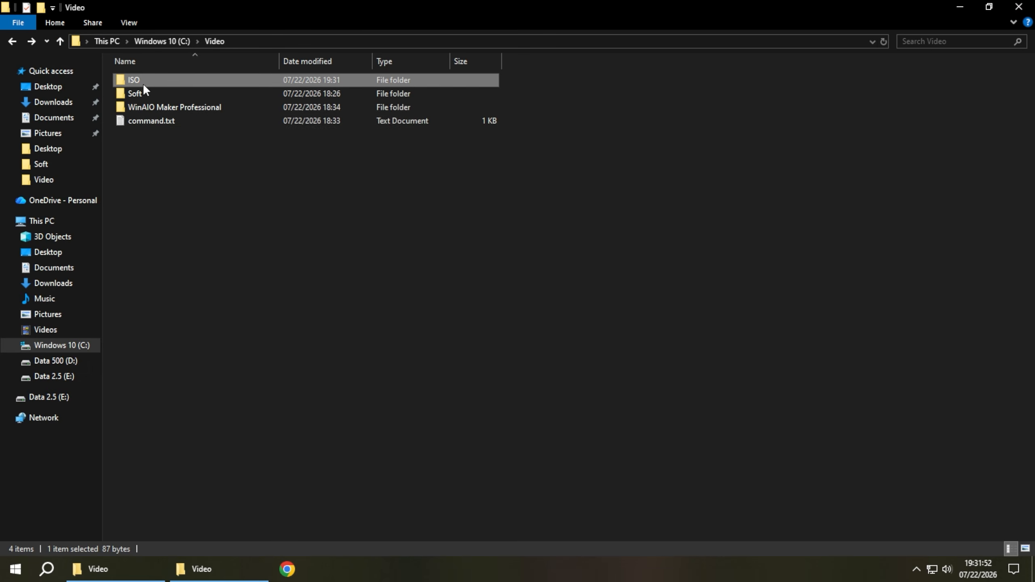
{"action": "double_click", "coordinate": [151, 81]}
{"action": "double_click", "coordinate": [145, 97]}
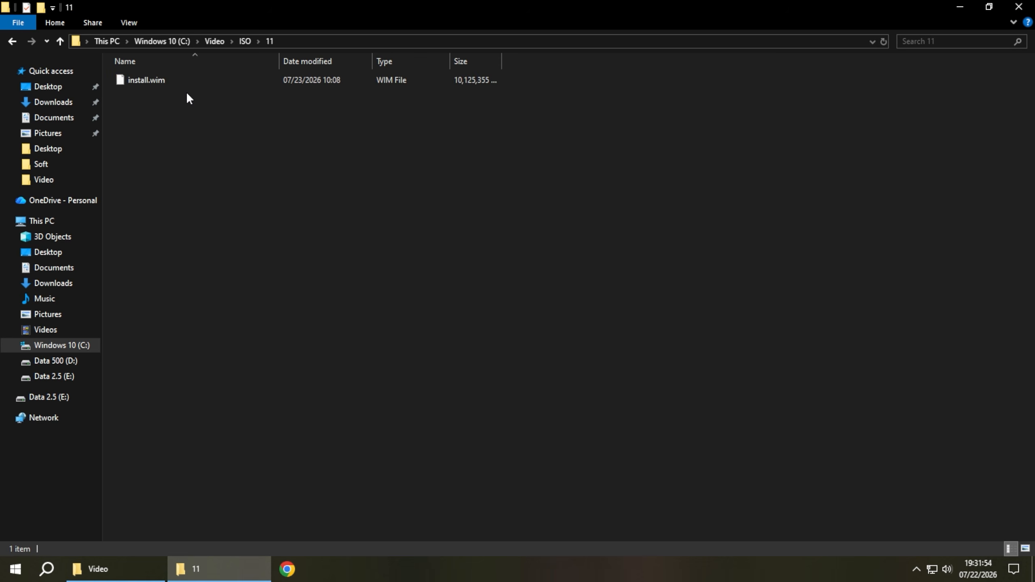
{"action": "key", "text": "alt+Left"}
{"action": "double_click", "coordinate": [150, 82]}
{"action": "key", "text": "alt+Left"}
{"action": "left_click", "coordinate": [200, 146]}
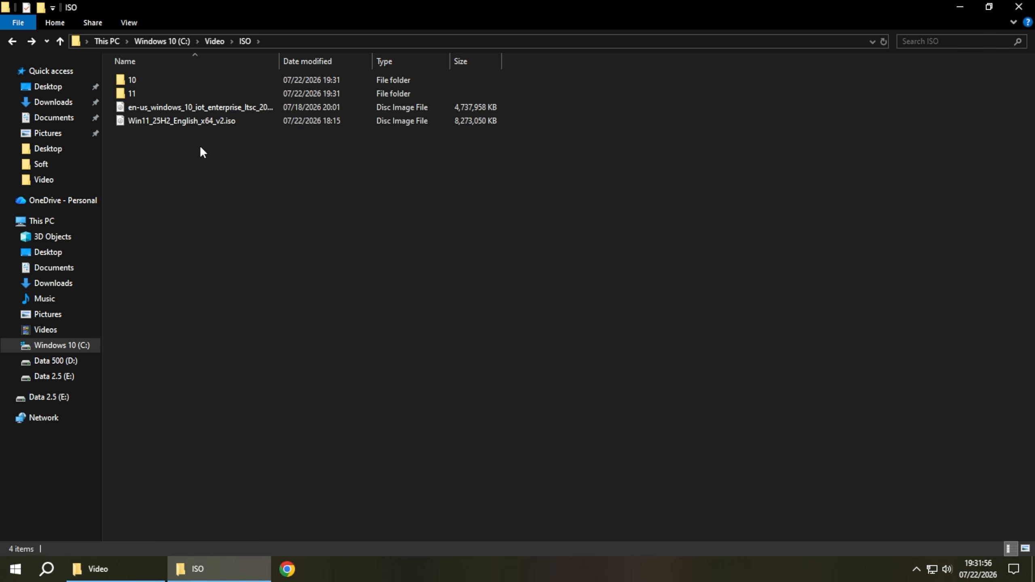
- Mount the Windows 10 IoT Enterprise LTSC 2021 ISO and copy all its files into C:\Video\ISO\10
{"action": "double_click", "coordinate": [158, 108]}
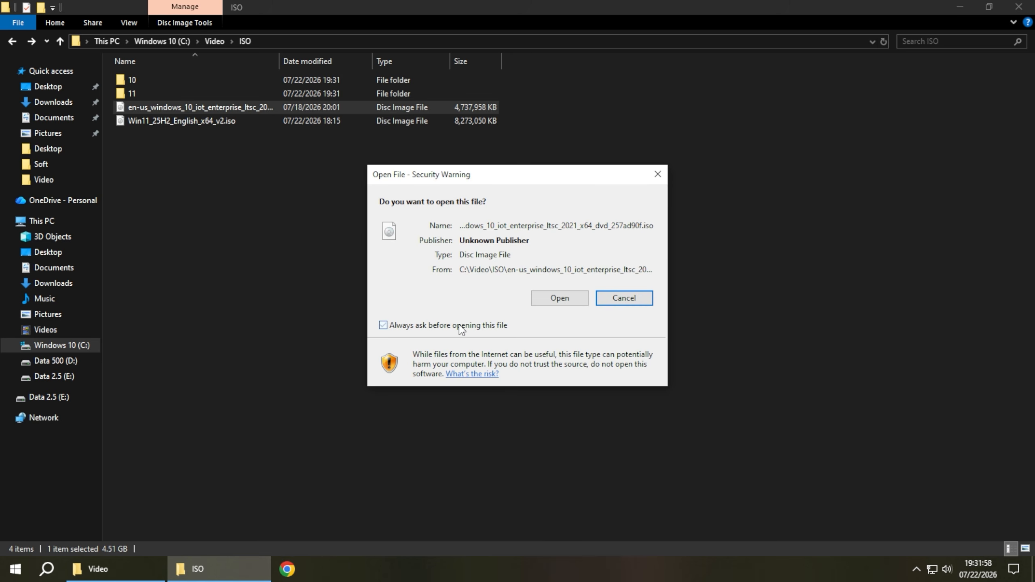
{"action": "left_click", "coordinate": [546, 297]}
{"action": "key", "text": "ctrl+a"}
{"action": "right_click", "coordinate": [171, 106]}
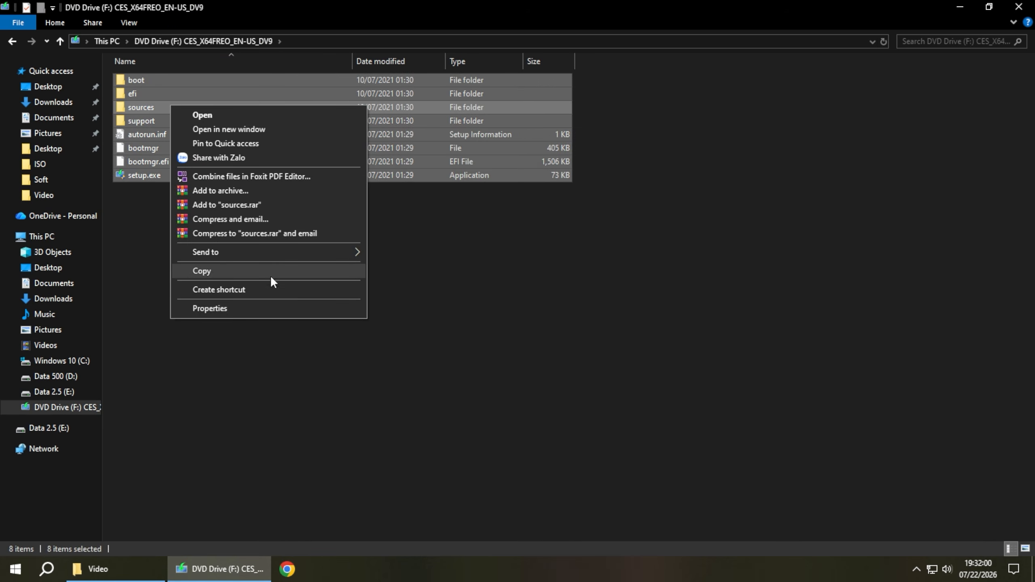
{"action": "left_click", "coordinate": [208, 271]}
{"action": "left_click", "coordinate": [13, 42]}
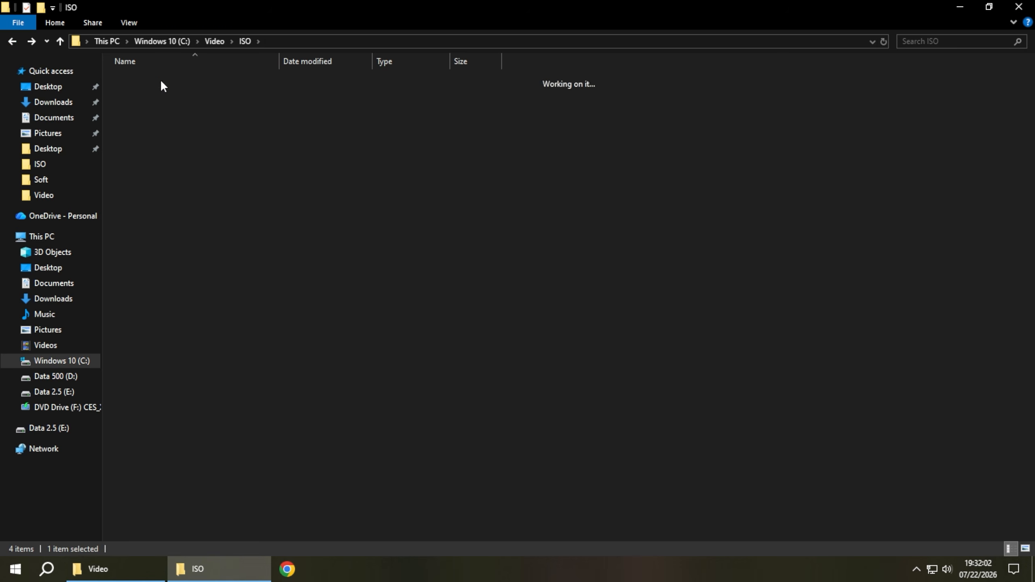
{"action": "double_click", "coordinate": [161, 81]}
{"action": "right_click", "coordinate": [267, 202]}
{"action": "left_click", "coordinate": [297, 294]}
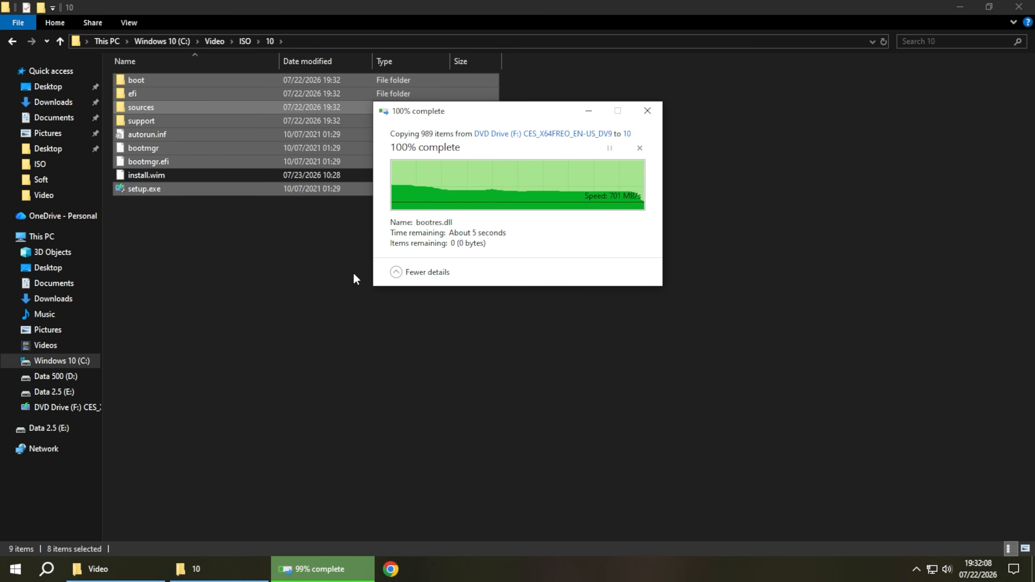
- Move the custom install.wim from folder 10 into its sources subfolder, replacing the original file, and return to the ISO folder
{"action": "left_click", "coordinate": [150, 177]}
{"action": "right_click", "coordinate": [150, 177]}
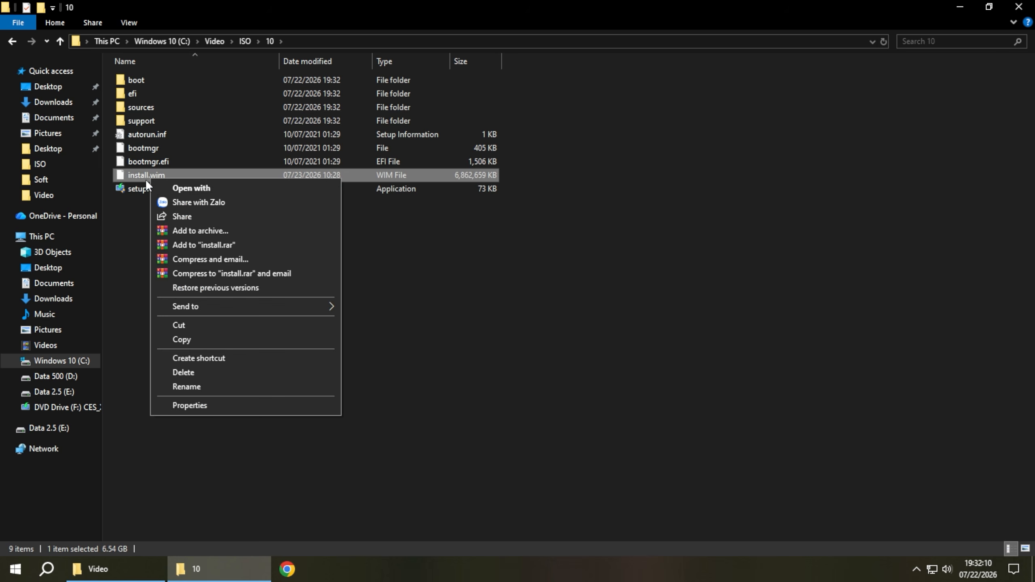
{"action": "left_click", "coordinate": [204, 325]}
{"action": "double_click", "coordinate": [148, 108]}
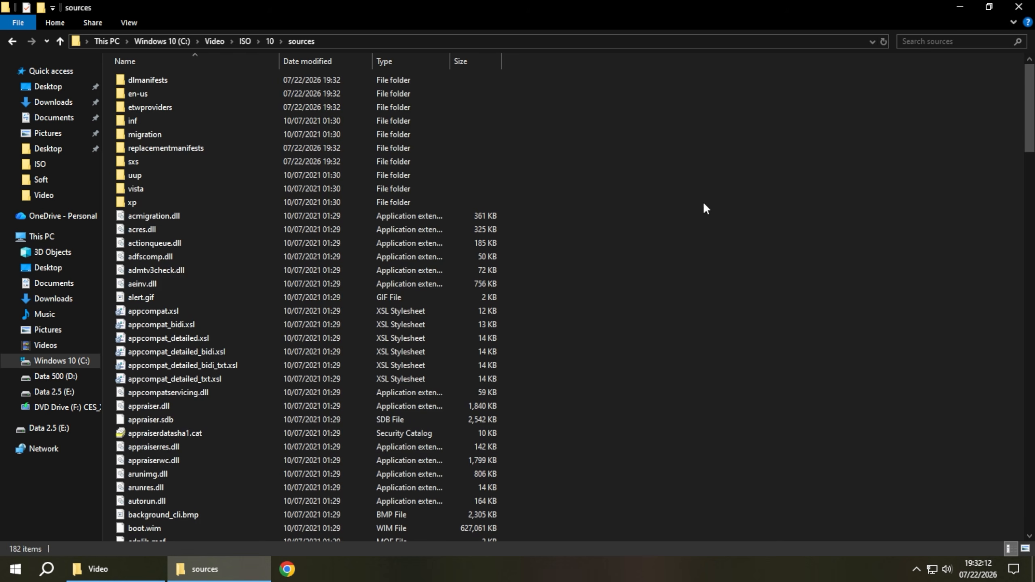
{"action": "right_click", "coordinate": [727, 202]}
{"action": "left_click", "coordinate": [750, 292]}
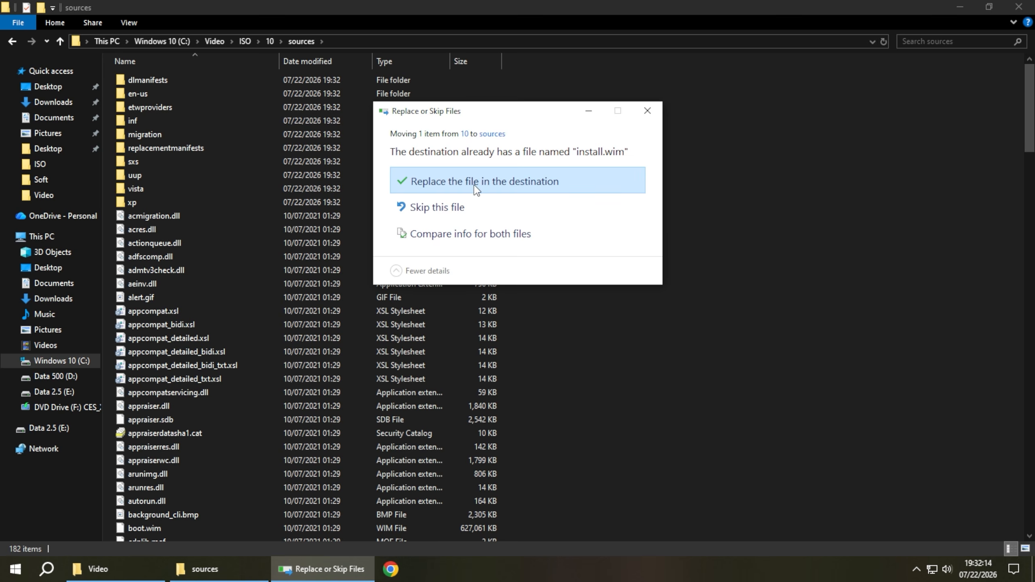
{"action": "left_click", "coordinate": [469, 175]}
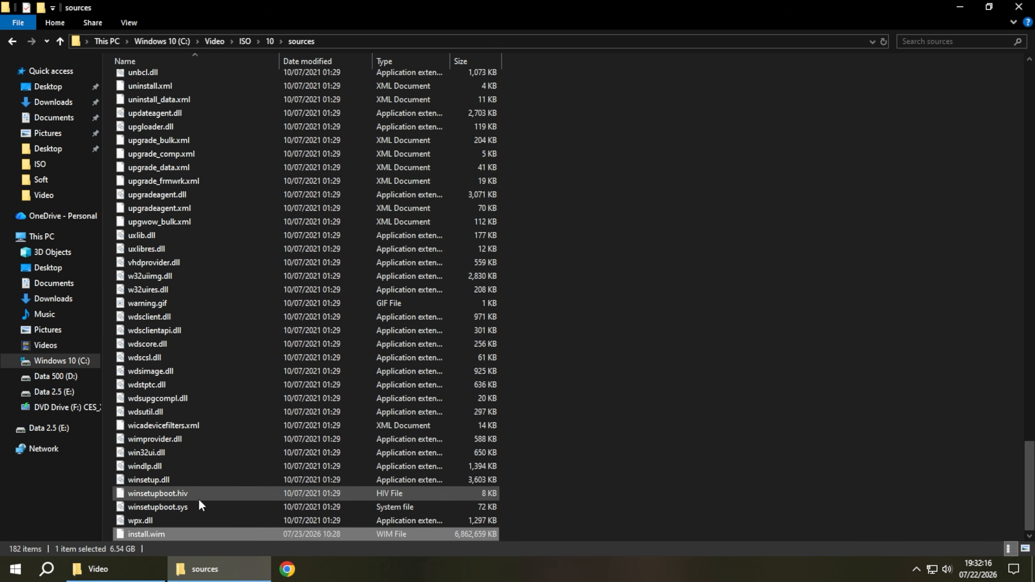
{"action": "left_click", "coordinate": [591, 284]}
{"action": "key", "text": "BackSpace"}
{"action": "key", "text": "BackSpace"}
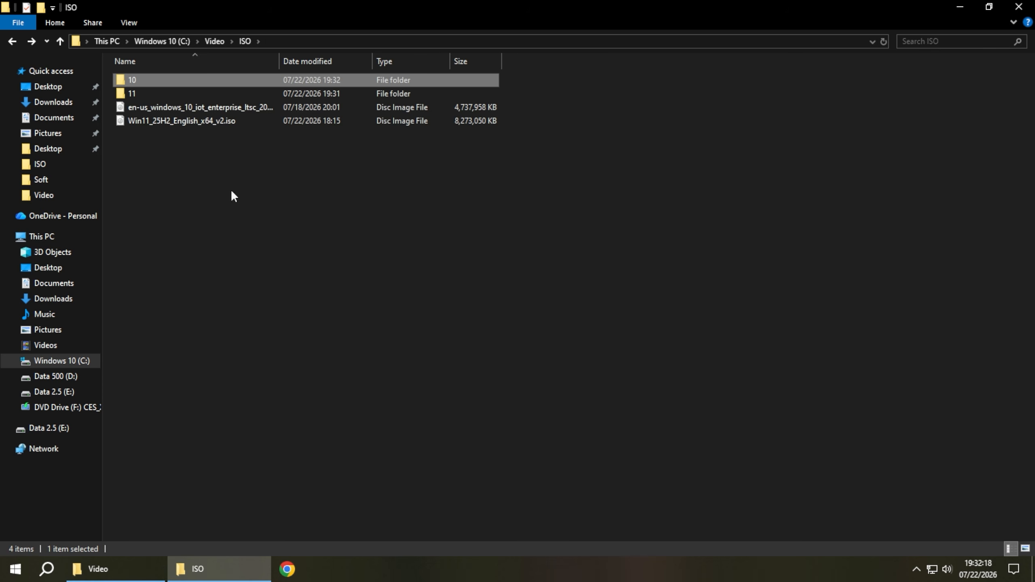
- Mount Win11_25H2_English_x64_v2.iso and copy all its files into C:\Video\ISO\11
{"action": "left_click", "coordinate": [172, 123]}
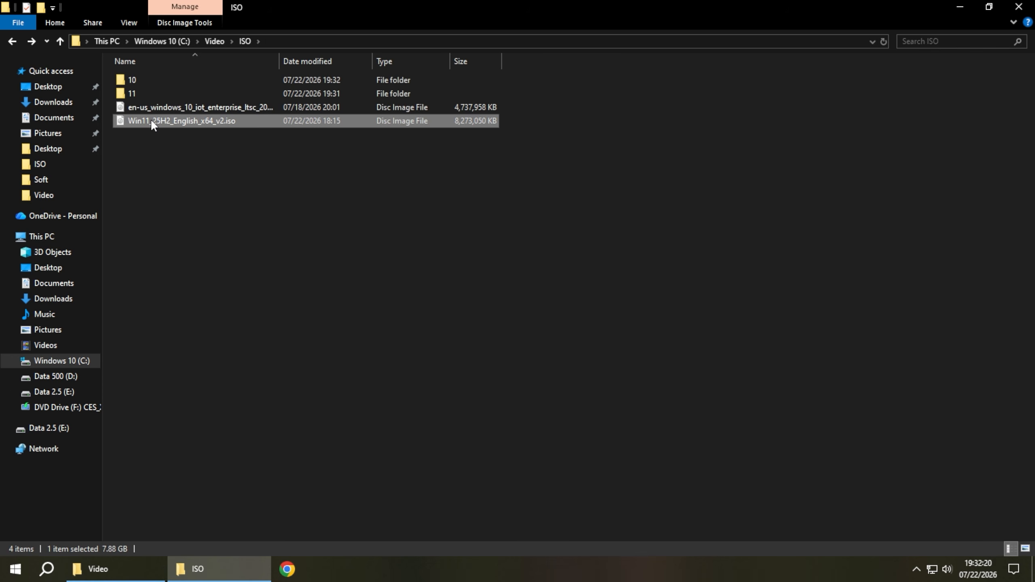
{"action": "double_click", "coordinate": [151, 120]}
{"action": "key", "text": "ctrl+a"}
{"action": "right_click", "coordinate": [194, 124]}
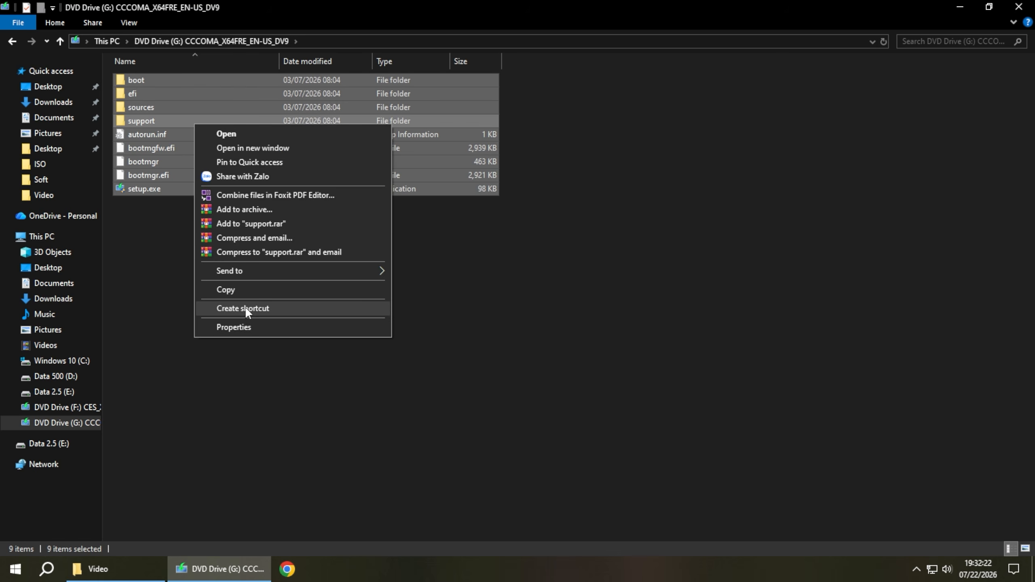
{"action": "left_click", "coordinate": [231, 288]}
{"action": "left_click", "coordinate": [13, 42]}
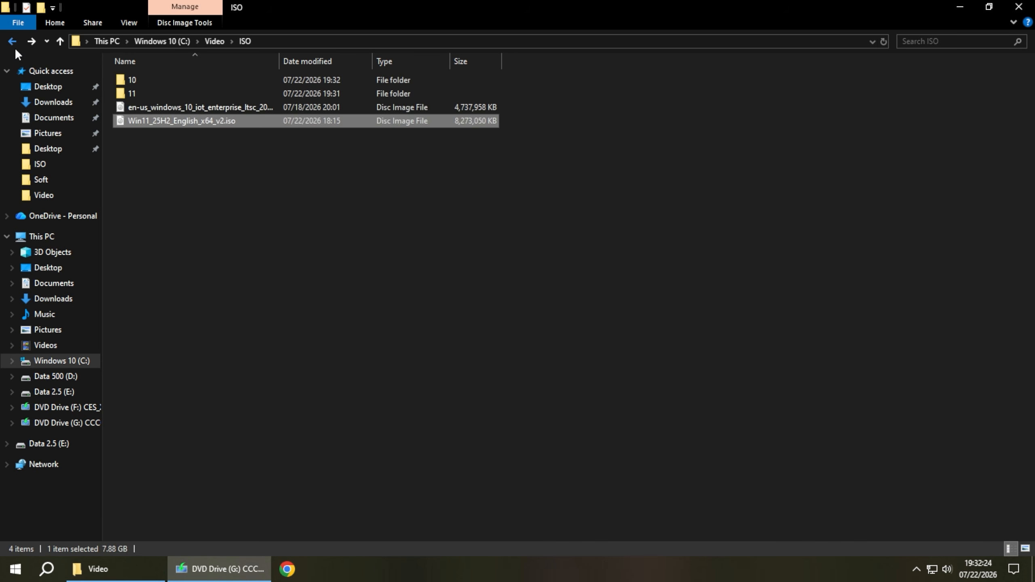
{"action": "double_click", "coordinate": [156, 96]}
{"action": "right_click", "coordinate": [157, 96]}
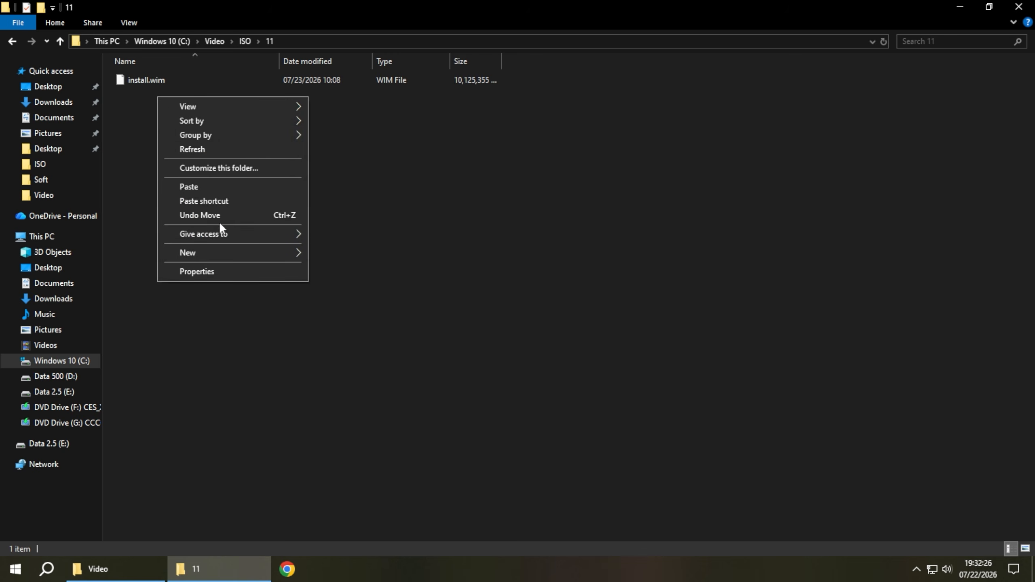
{"action": "left_click", "coordinate": [186, 186]}
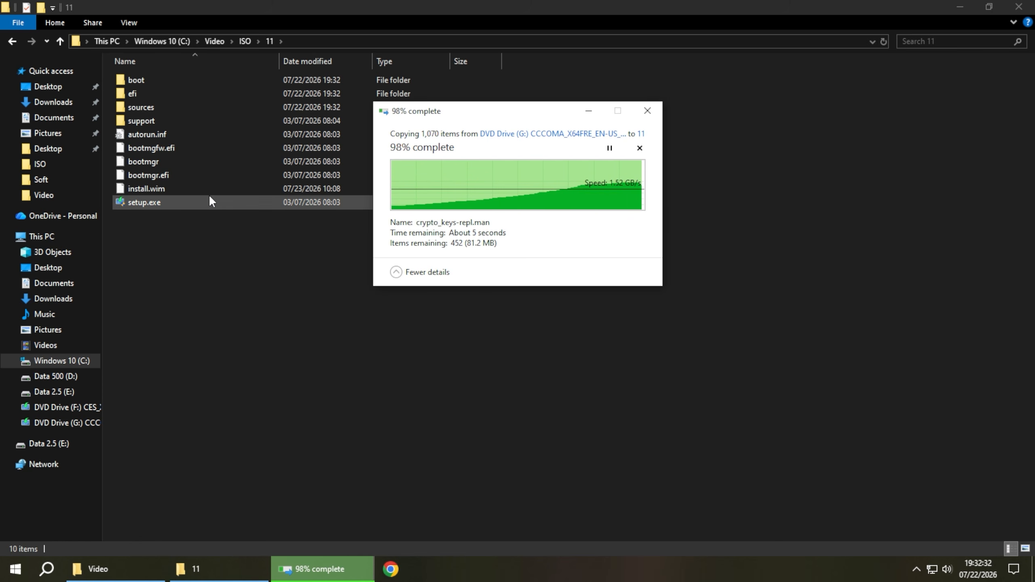
- Move the custom install.wim from folder 11 into its sources subfolder, replacing the original file, and return to the ISO folder
{"action": "left_click", "coordinate": [235, 194]}
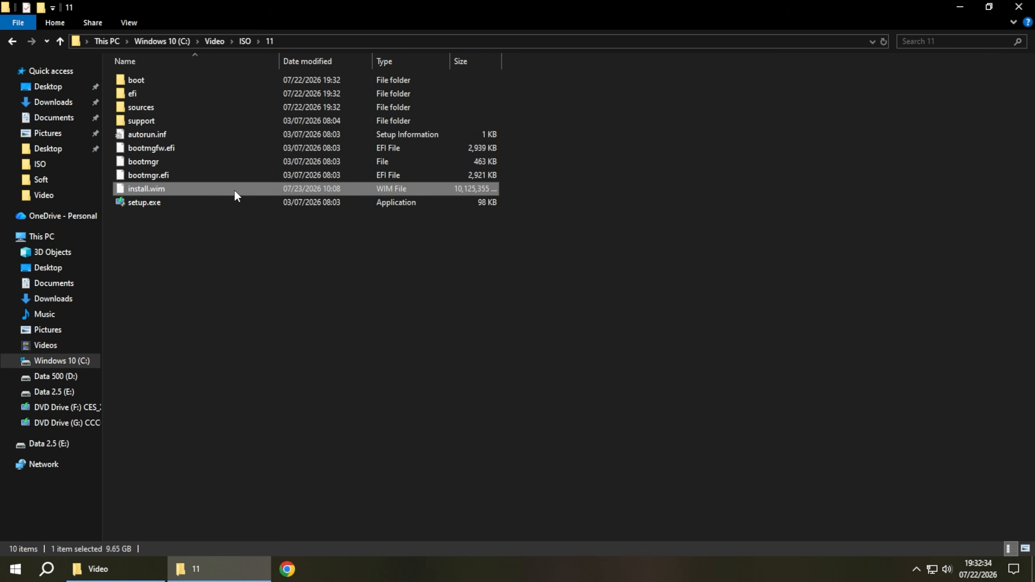
{"action": "right_click", "coordinate": [236, 193]}
{"action": "left_click", "coordinate": [266, 339]}
{"action": "double_click", "coordinate": [140, 107]}
{"action": "right_click", "coordinate": [806, 229]}
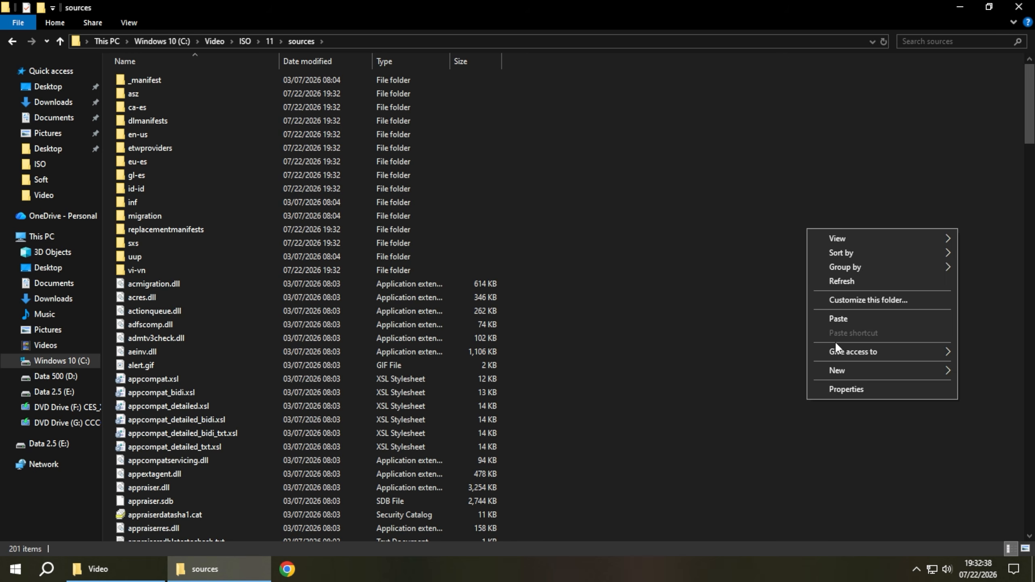
{"action": "left_click", "coordinate": [835, 316]}
{"action": "left_click", "coordinate": [514, 184]}
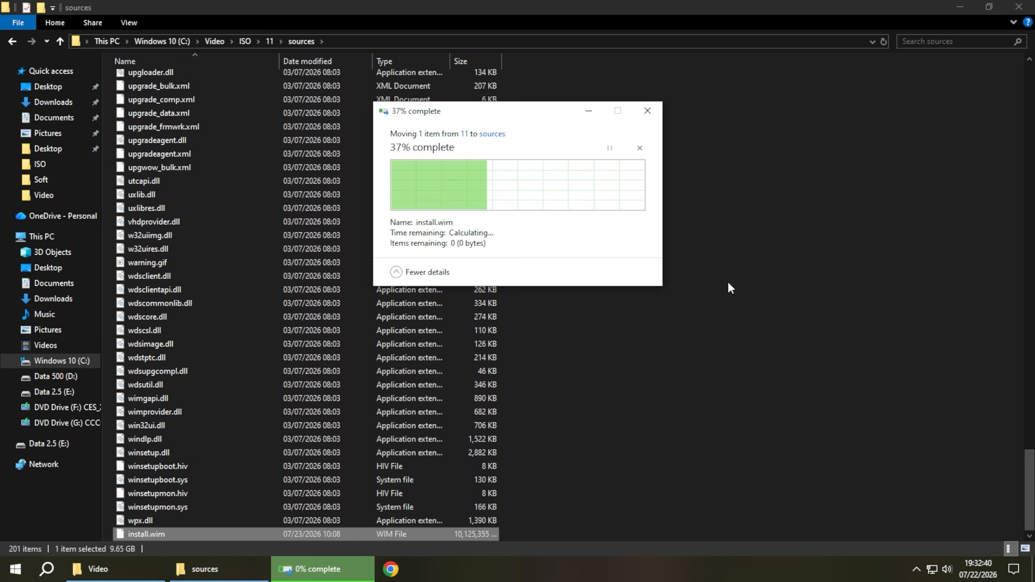
{"action": "key", "text": "BackSpace"}
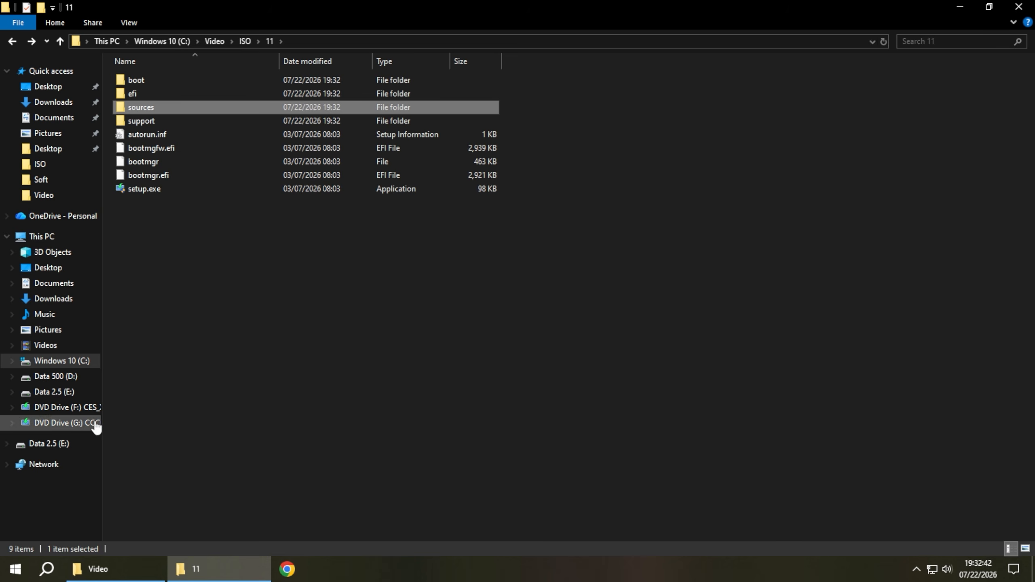
{"action": "key", "text": "BackSpace"}
- Eject both mounted Windows ISO drives, F: and G:, and briefly check folder 10
{"action": "right_click", "coordinate": [72, 407]}
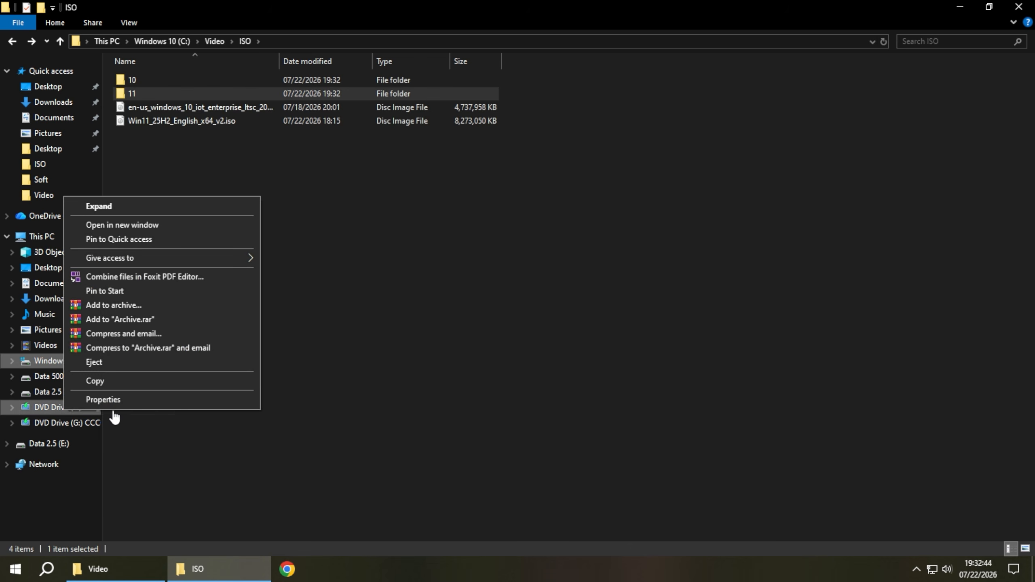
{"action": "left_click", "coordinate": [103, 360]}
{"action": "right_click", "coordinate": [73, 408]}
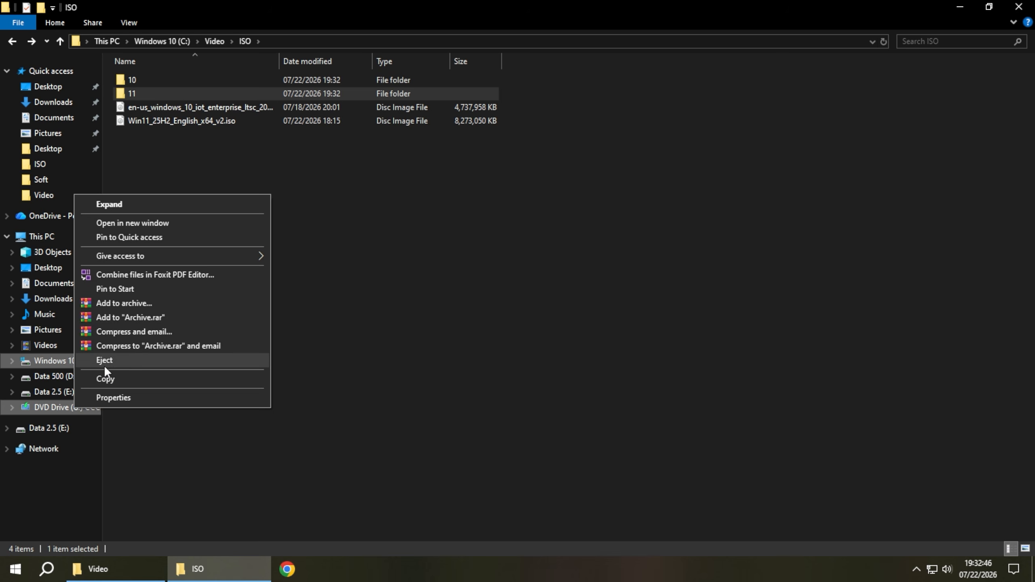
{"action": "left_click", "coordinate": [103, 365]}
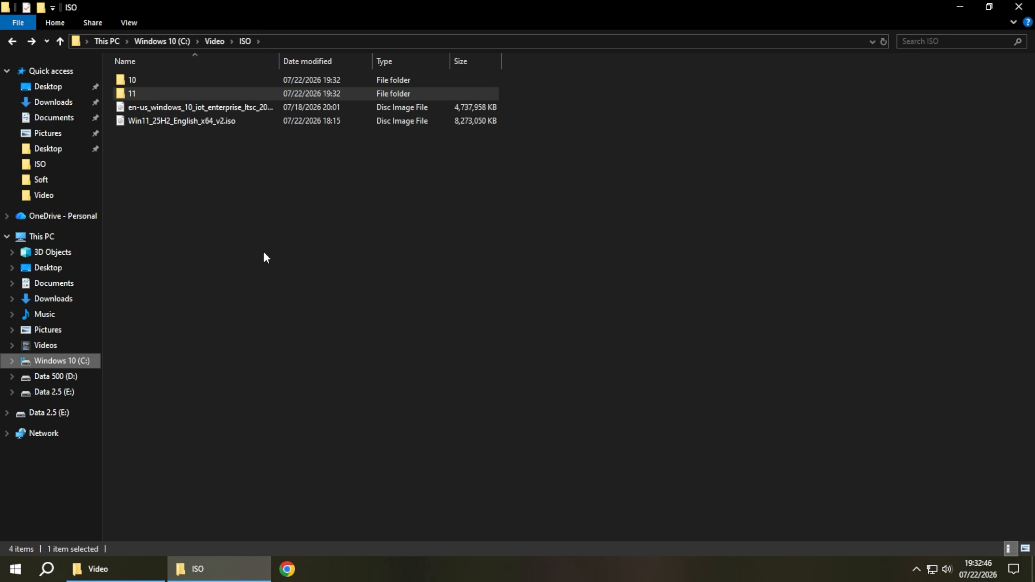
{"action": "double_click", "coordinate": [169, 81]}
{"action": "key", "text": "BackSpace"}
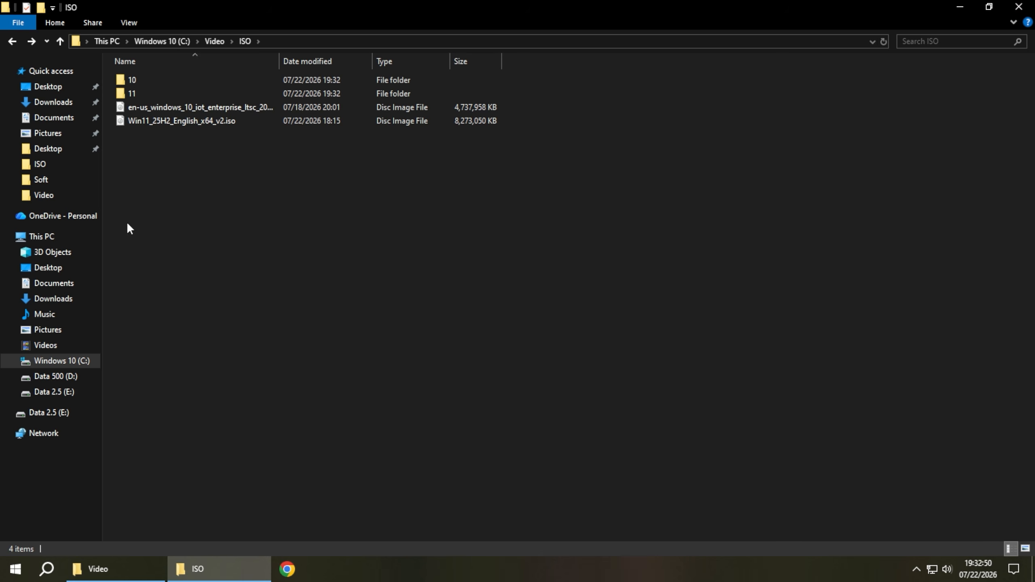
- Launch WinAIO Maker Professional v1.3 from its folder in C:\Video
{"action": "left_click", "coordinate": [223, 42]}
{"action": "left_click", "coordinate": [137, 107]}
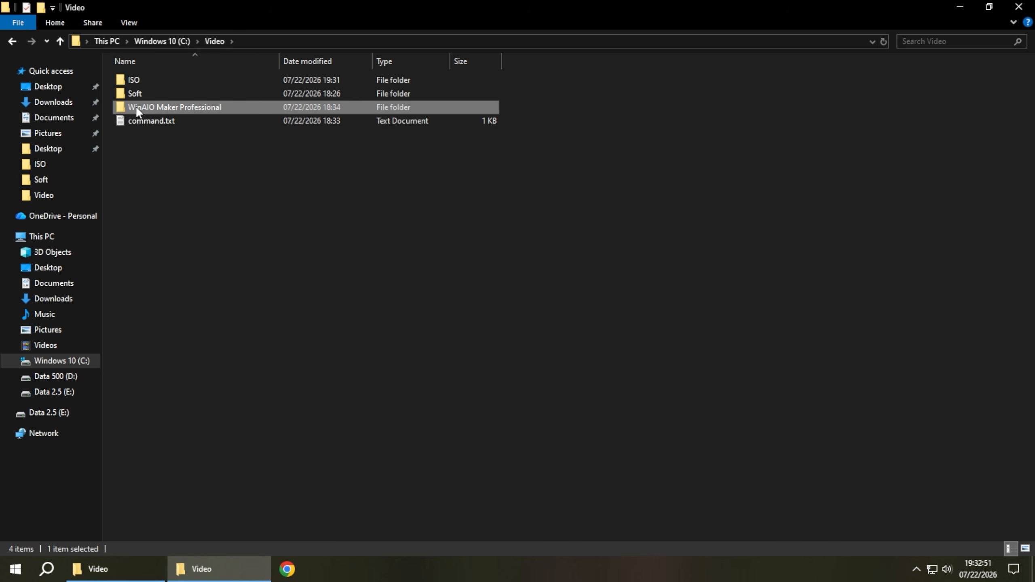
{"action": "double_click", "coordinate": [191, 112]}
{"action": "double_click", "coordinate": [175, 81]}
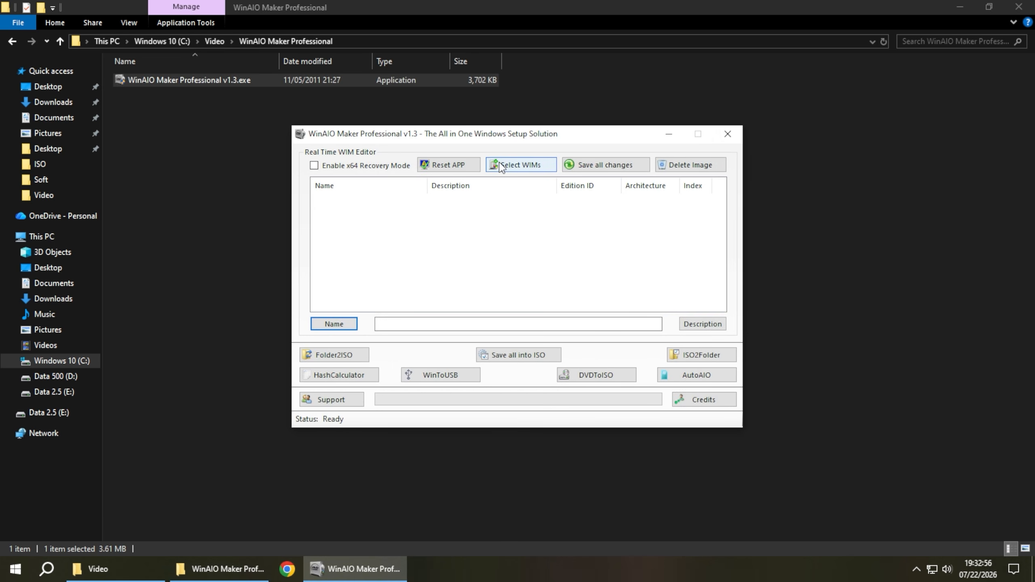
- Load the Windows 10 image C:\Video\ISO\10\sources\install.wim into the WIM editor of WinAIO Maker
{"action": "left_click", "coordinate": [501, 164]}
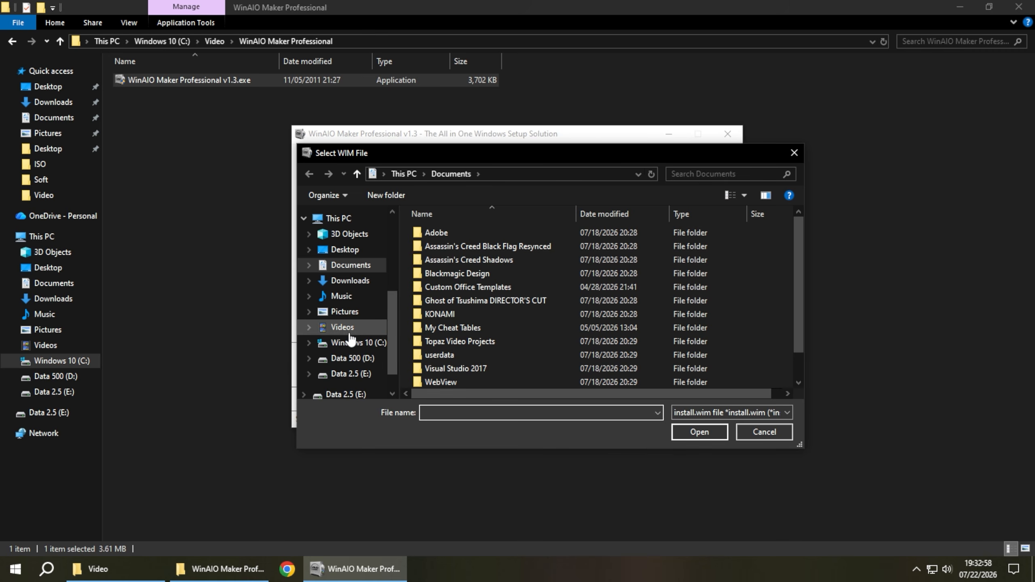
{"action": "left_click", "coordinate": [351, 343]}
{"action": "double_click", "coordinate": [465, 298]}
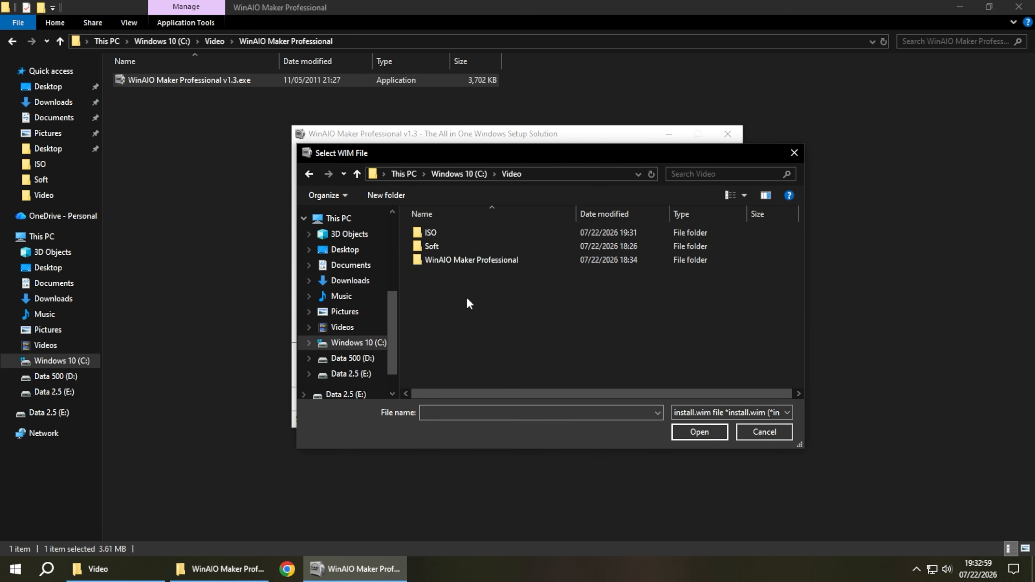
{"action": "double_click", "coordinate": [441, 234]}
{"action": "double_click", "coordinate": [433, 232]}
{"action": "double_click", "coordinate": [434, 260]}
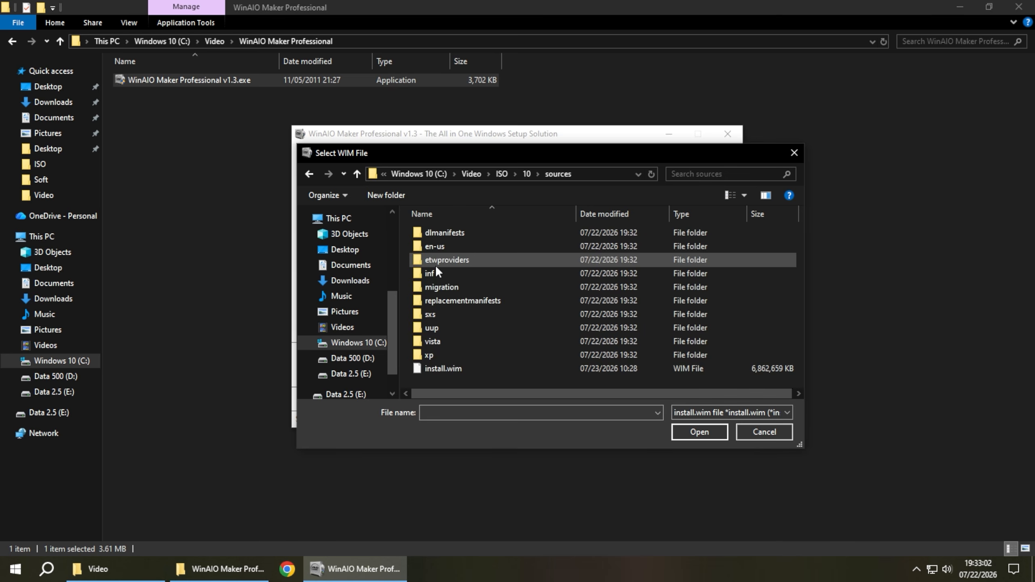
{"action": "left_click", "coordinate": [447, 368]}
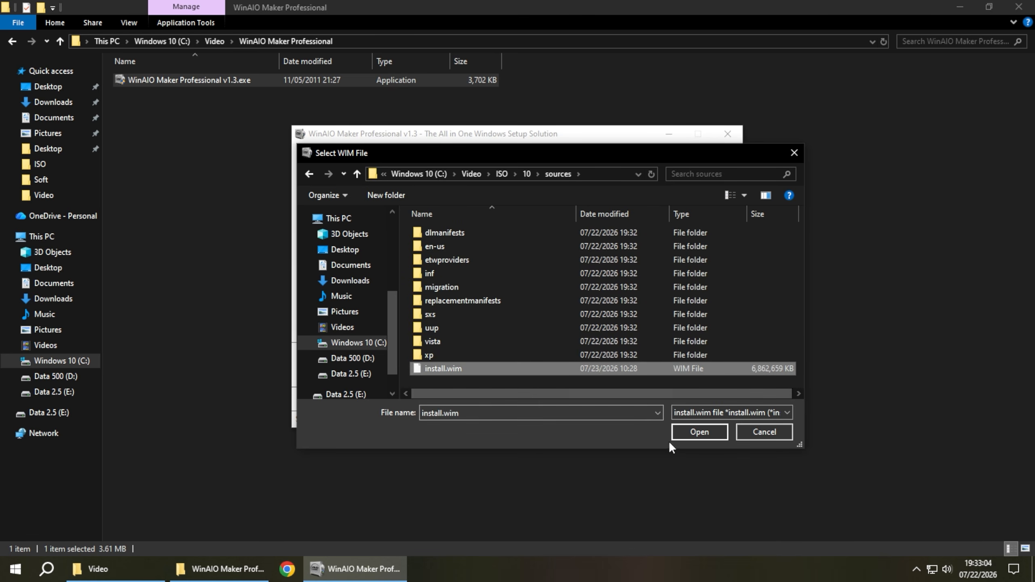
{"action": "left_click", "coordinate": [699, 431]}
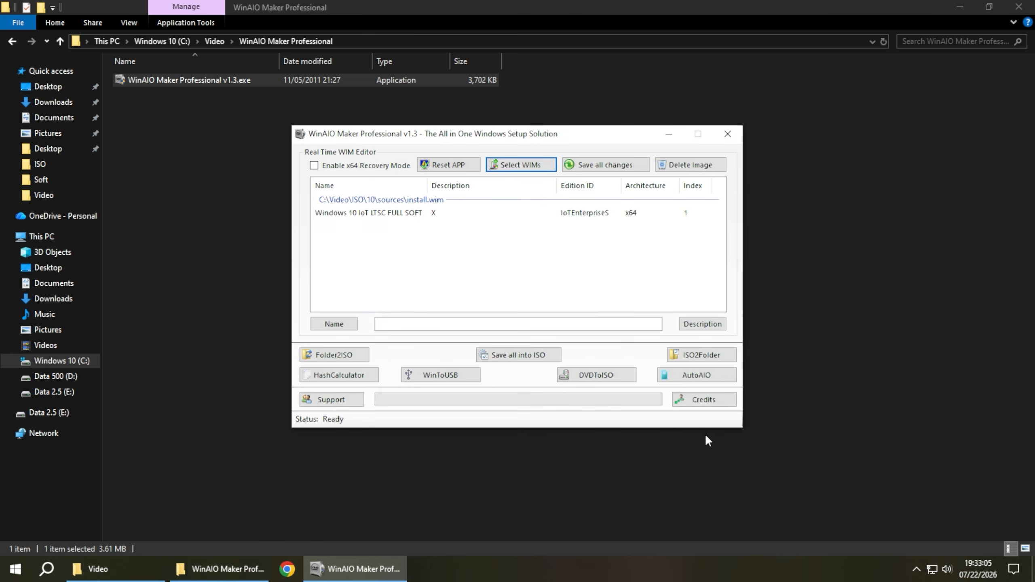
{"action": "left_click", "coordinate": [383, 213]}
{"action": "left_click", "coordinate": [541, 258]}
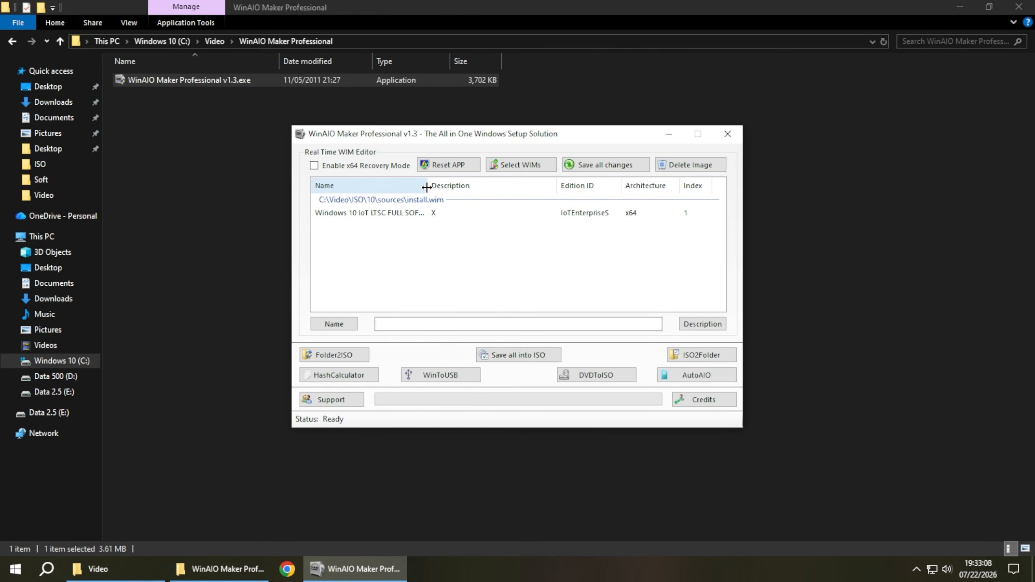
- Add the Windows 11 image C:\Video\ISO\11\sources\install.wim to the WIM editor's image list
{"action": "mouse_move", "coordinate": [427, 186]}
{"action": "left_mouse_down"}
{"action": "mouse_move", "coordinate": [492, 187]}
{"action": "mouse_move", "coordinate": [447, 188]}
{"action": "left_mouse_up"}
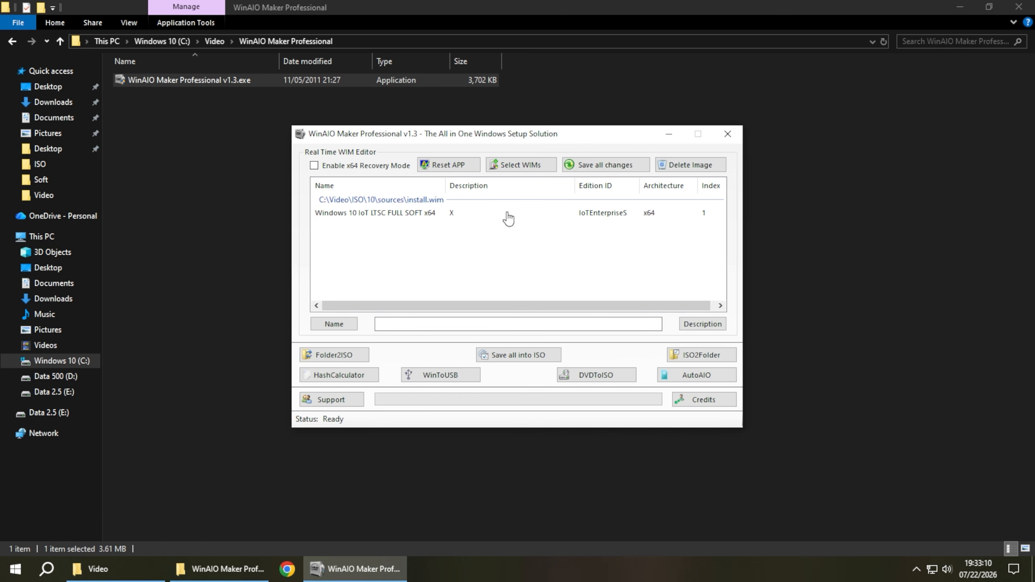
{"action": "left_click", "coordinate": [521, 164]}
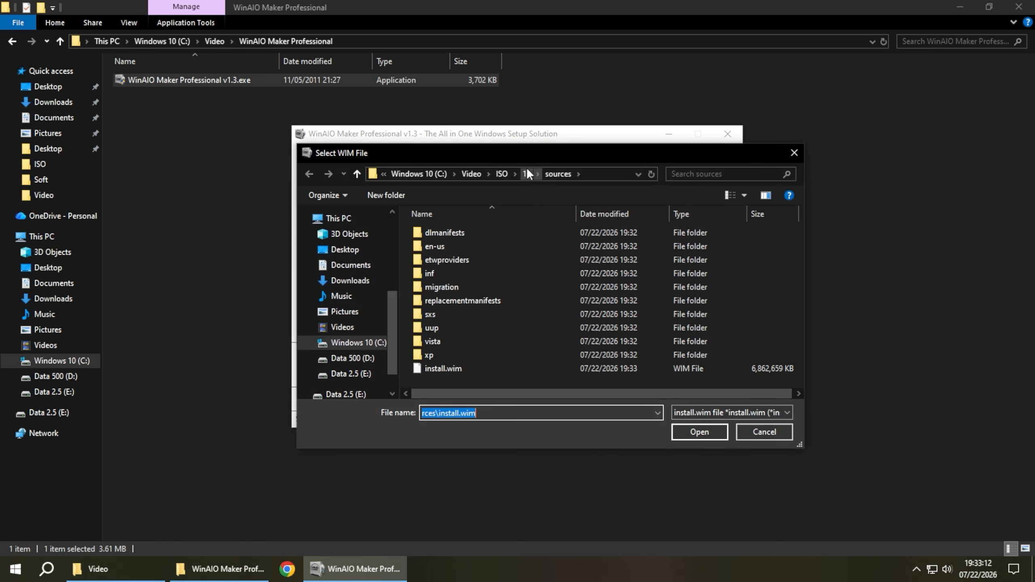
{"action": "left_click", "coordinate": [501, 173]}
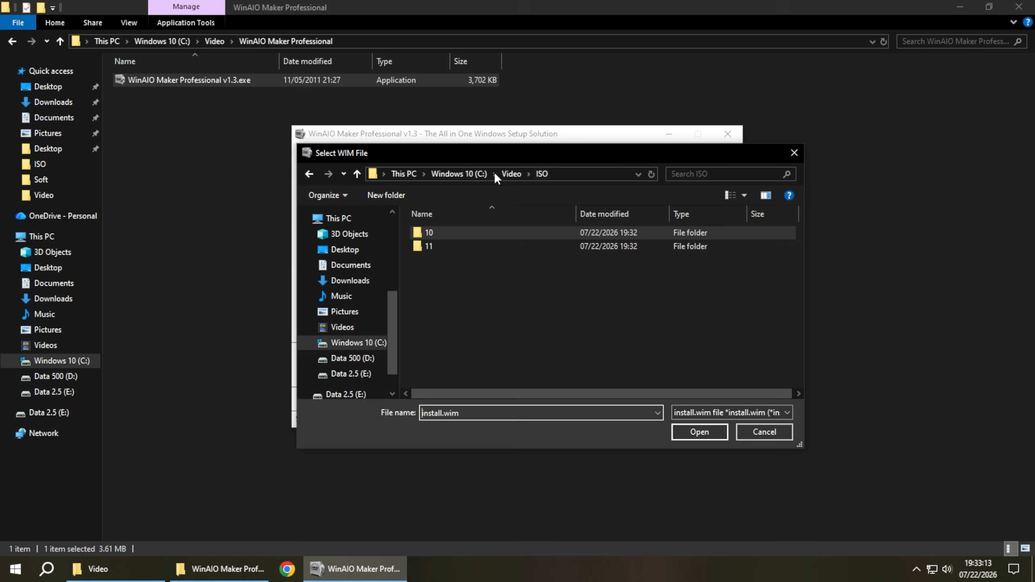
{"action": "left_click", "coordinate": [439, 247]}
{"action": "double_click", "coordinate": [439, 250]}
{"action": "double_click", "coordinate": [440, 259]}
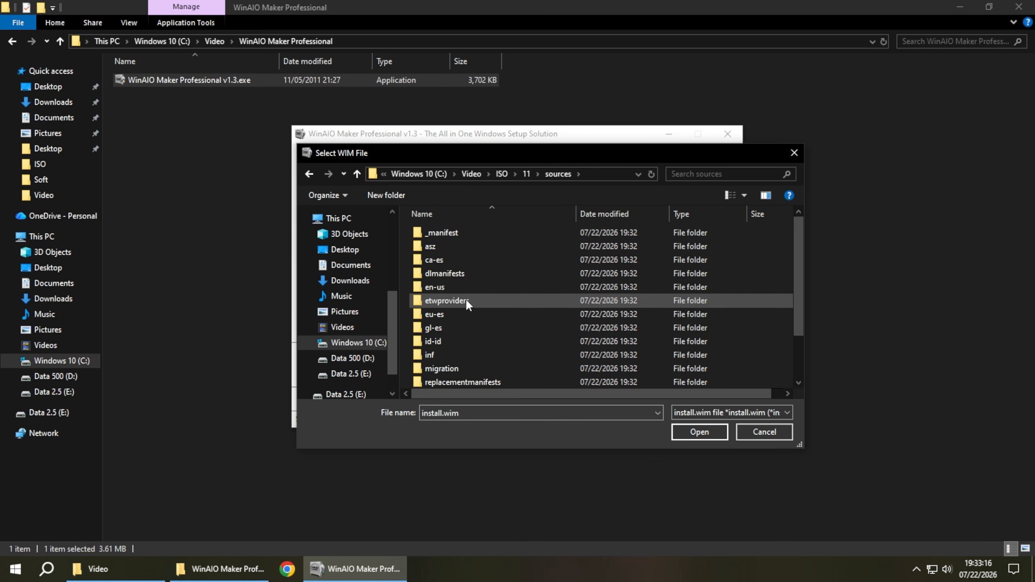
{"action": "left_click", "coordinate": [448, 381]}
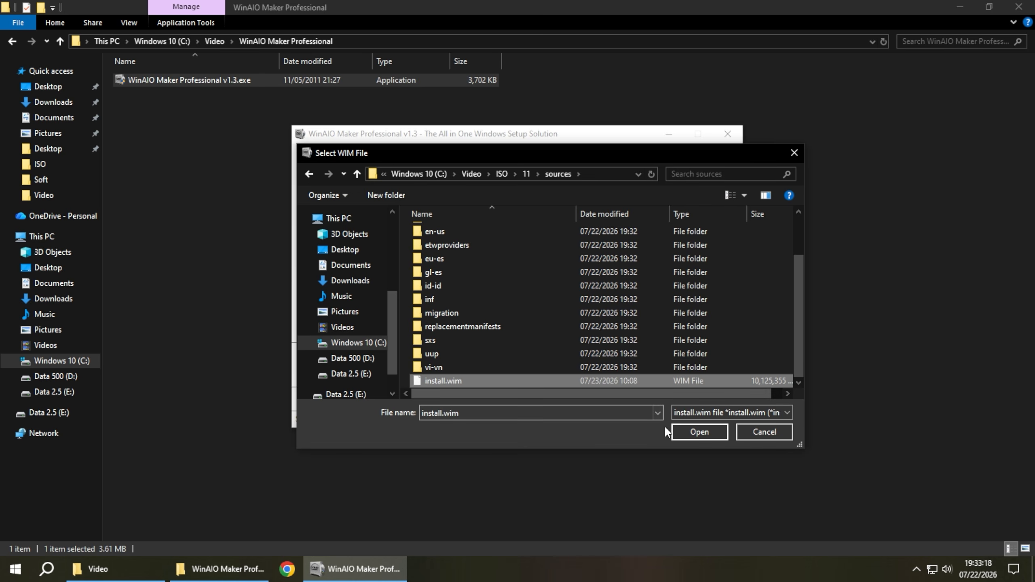
{"action": "left_click", "coordinate": [700, 431]}
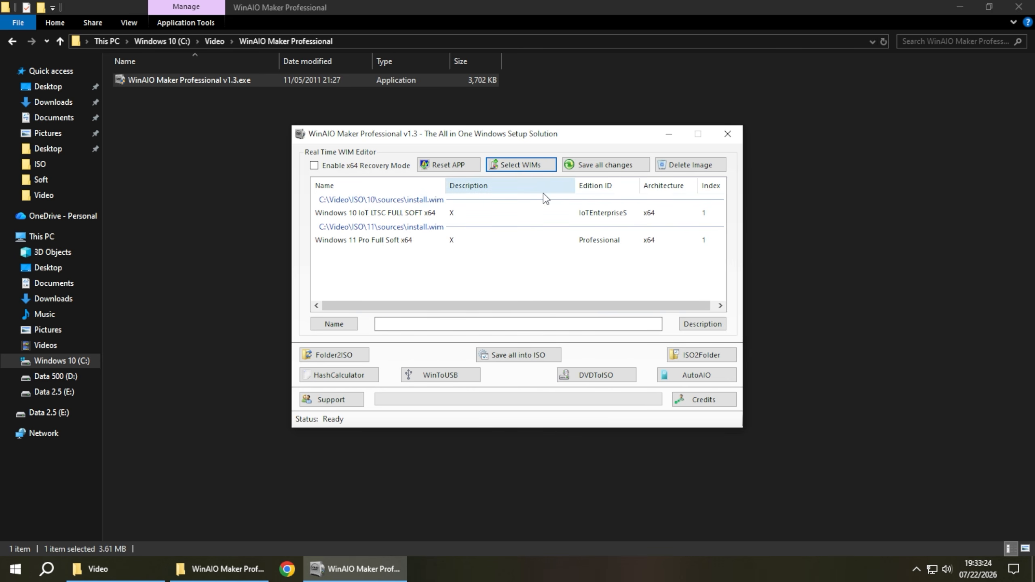
- Save all changes to merge both images into one install.wim, accept cleaning the cfg/clg files, and close WinAIO Maker
{"action": "left_click", "coordinate": [589, 167]}
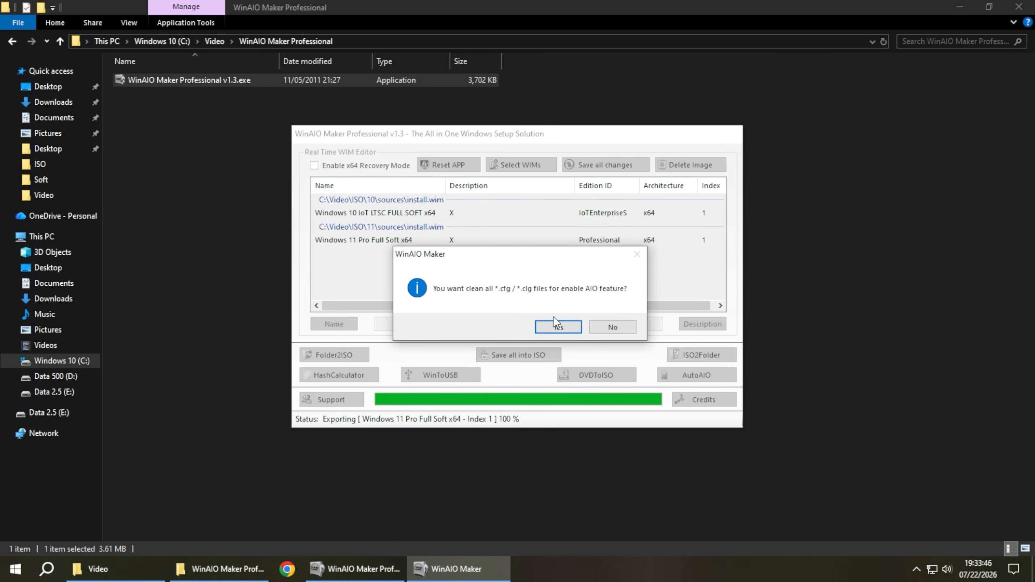
{"action": "left_click", "coordinate": [558, 327]}
{"action": "left_click", "coordinate": [586, 313]}
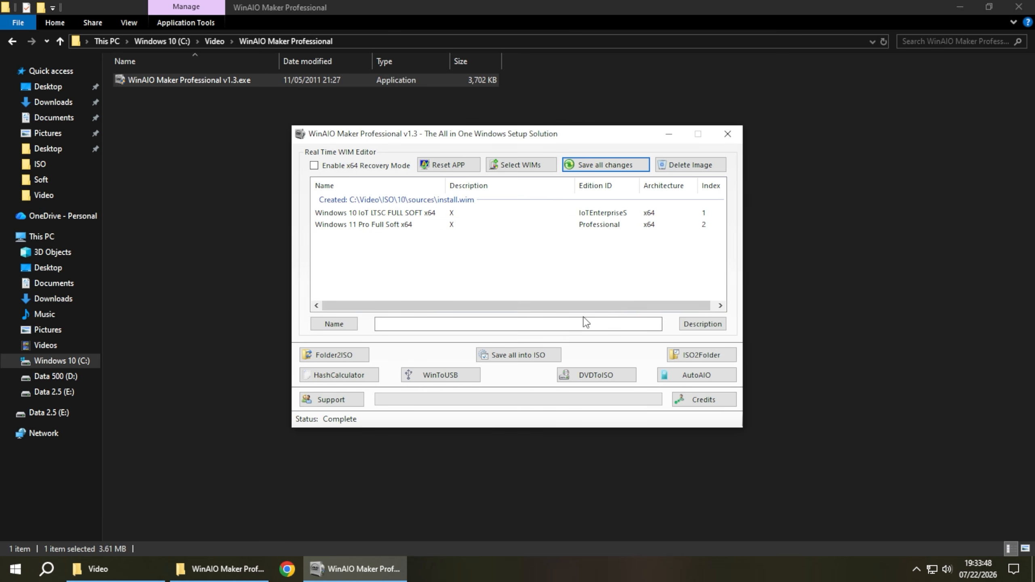
{"action": "left_click", "coordinate": [385, 207]}
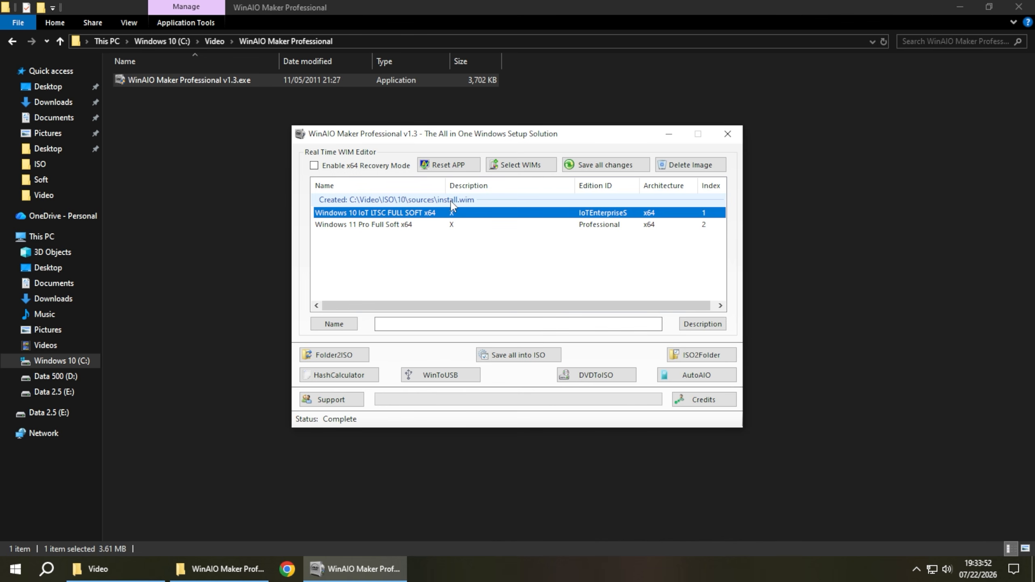
{"action": "left_click", "coordinate": [727, 134]}
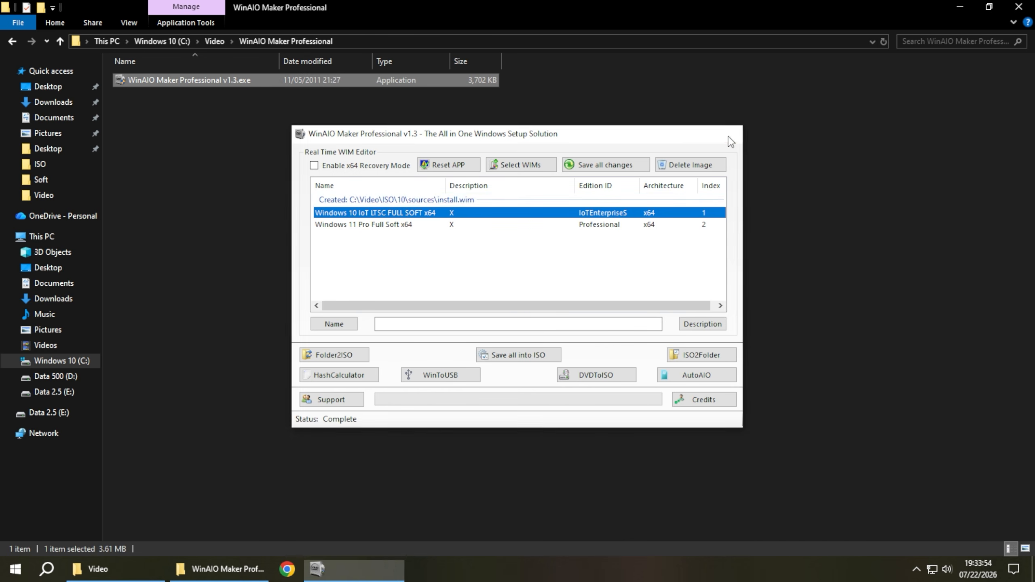
- Move the merged install.wim from C:\Video\ISO\10\sources into the C:\Video\ISO folder
{"action": "left_click", "coordinate": [212, 43]}
{"action": "double_click", "coordinate": [168, 82]}
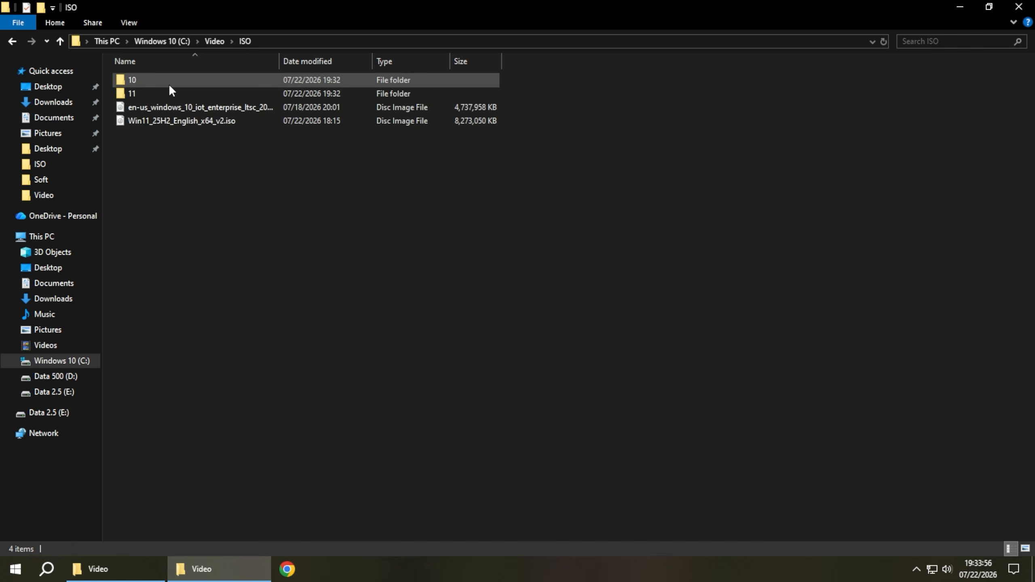
{"action": "double_click", "coordinate": [155, 82]}
{"action": "double_click", "coordinate": [160, 109]}
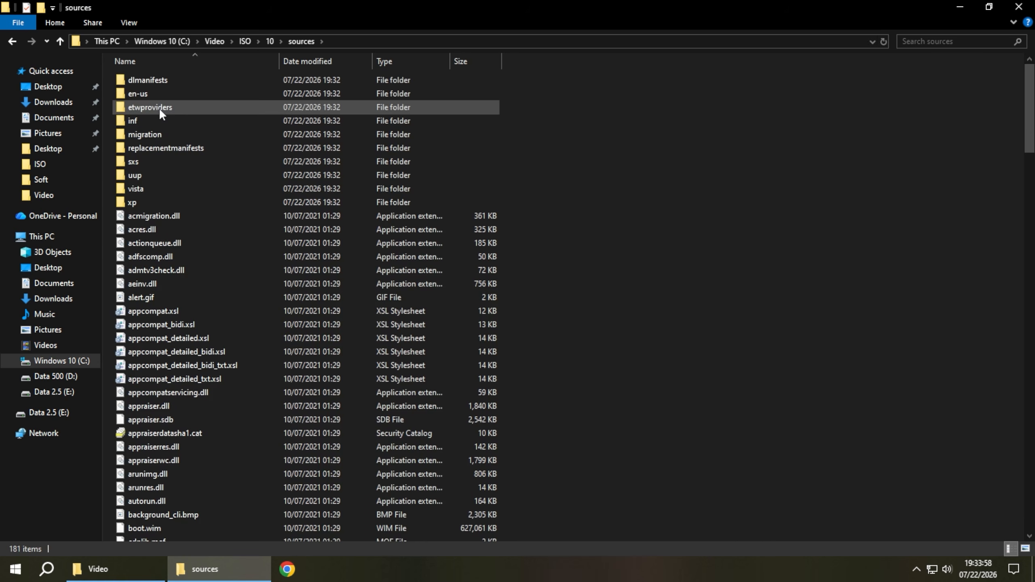
{"action": "key", "text": "i"}
{"action": "key", "text": "a"}
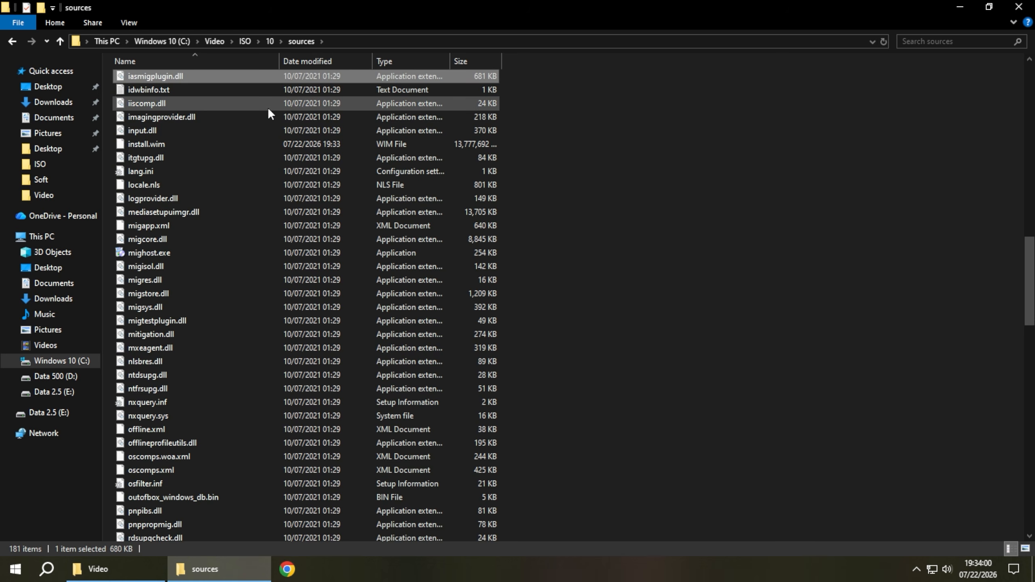
{"action": "left_click", "coordinate": [178, 143]}
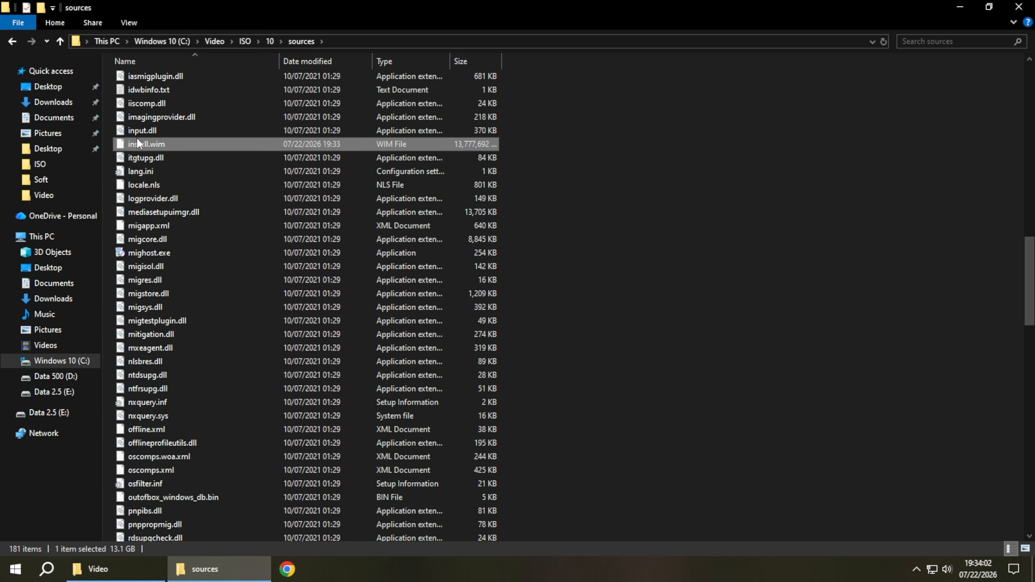
{"action": "right_click", "coordinate": [155, 144]}
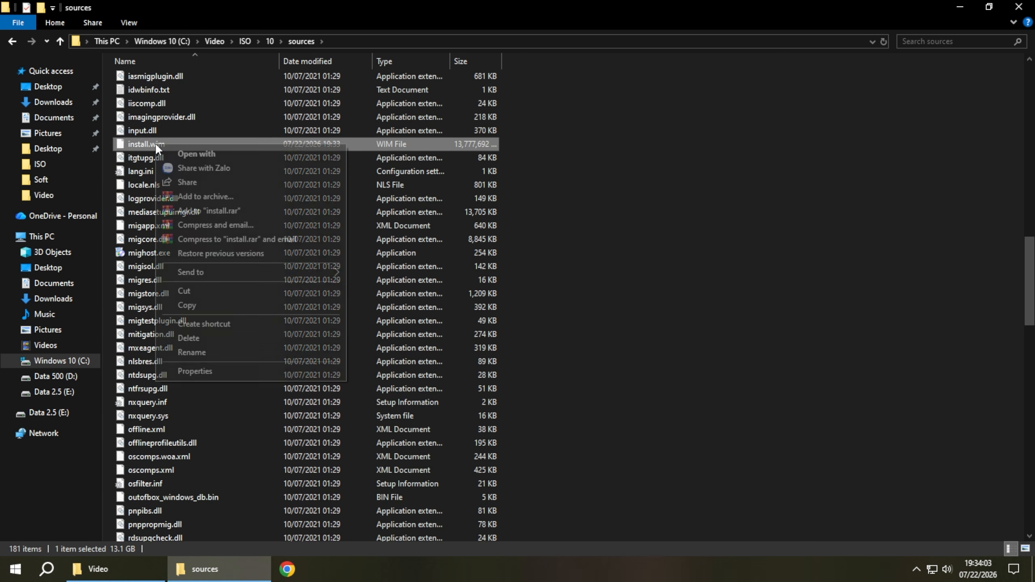
{"action": "left_click", "coordinate": [182, 290]}
{"action": "left_click", "coordinate": [244, 41]}
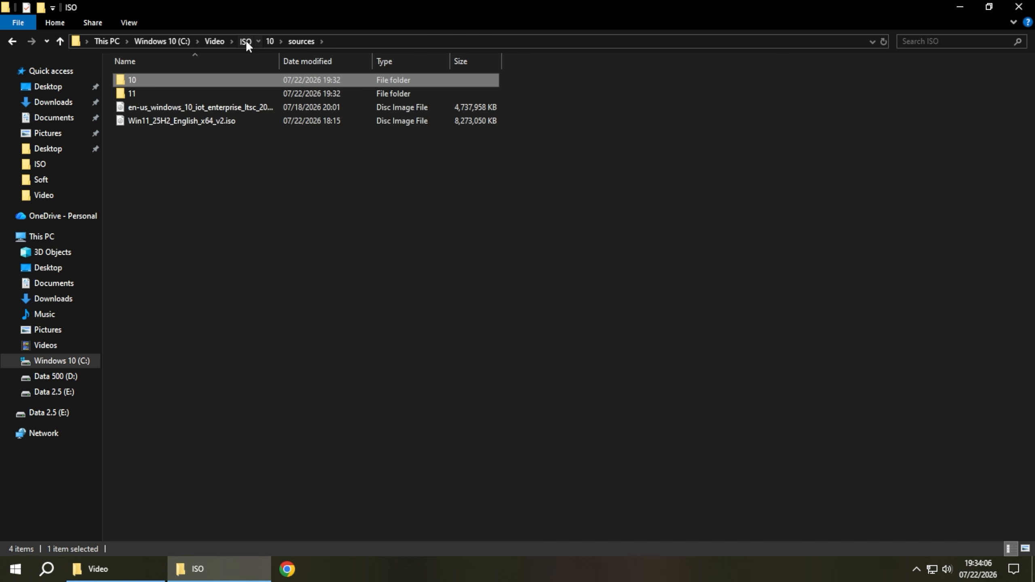
{"action": "right_click", "coordinate": [216, 196]}
{"action": "left_click", "coordinate": [255, 287]}
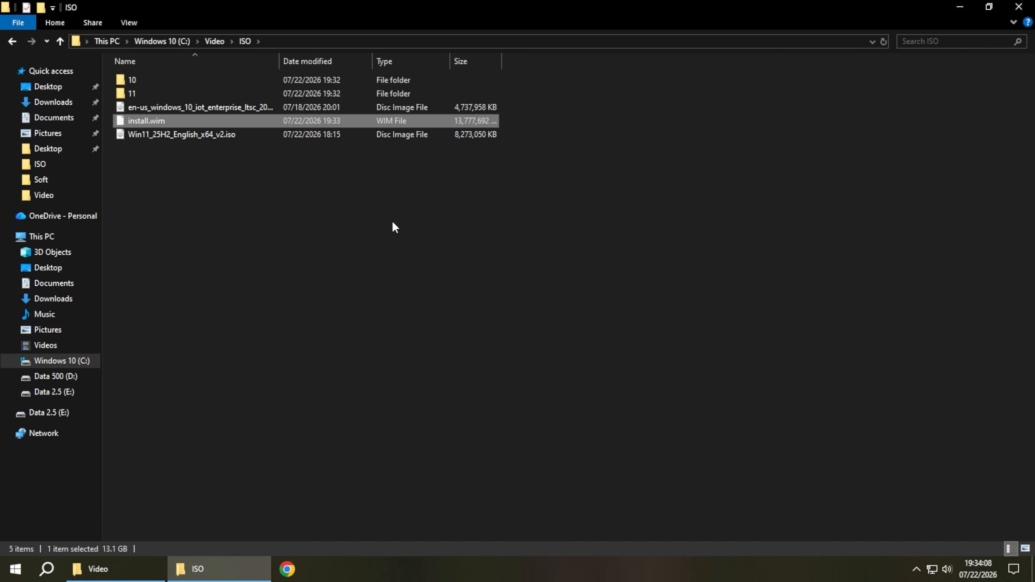
- Permanently delete the extracted folders 10 and 11 from the ISO folder
{"action": "left_click", "coordinate": [259, 93]}
{"action": "left_click", "coordinate": [254, 81], "text": "ctrl"}
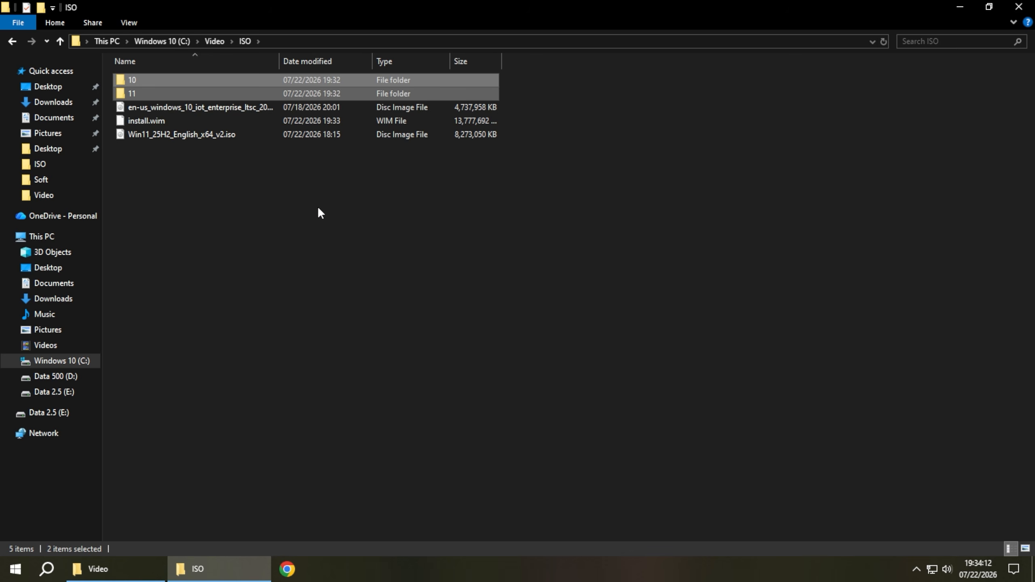
{"action": "key", "text": "shift+Delete"}
{"action": "key", "text": "Return"}
- Switch to Chrome, search for anyburn, and download the AnyBurn Free 64-bit & 32-bit edition from its official download page
{"action": "left_click", "coordinate": [286, 568]}
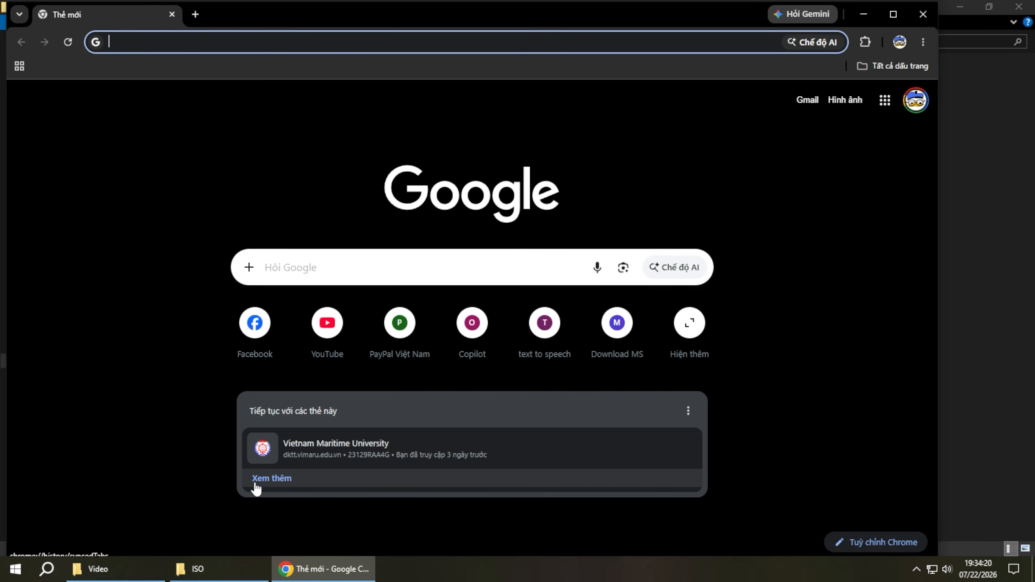
{"action": "type", "text": "anyburn"}
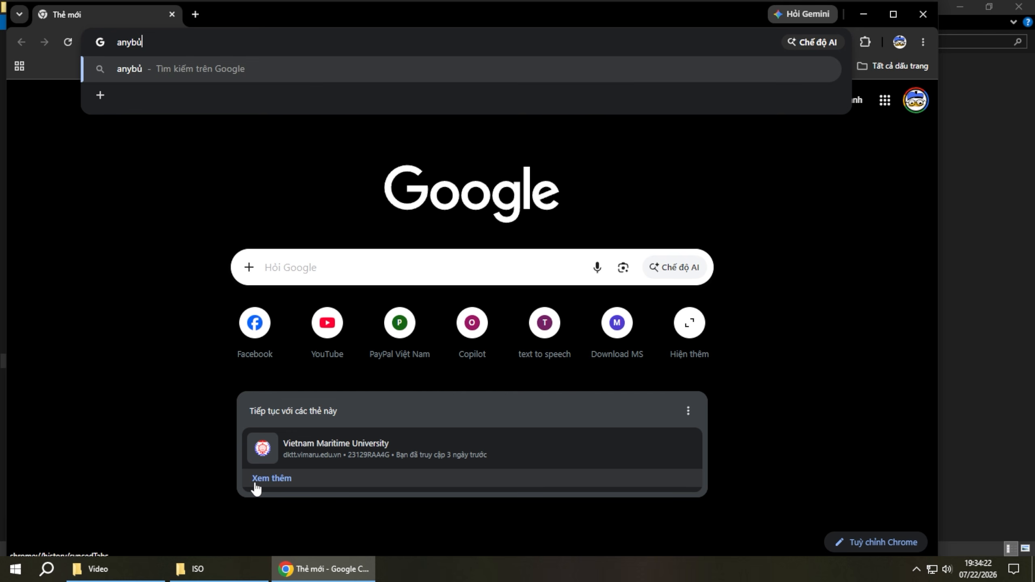
{"action": "key", "text": "Return"}
{"action": "key", "text": "super+Up"}
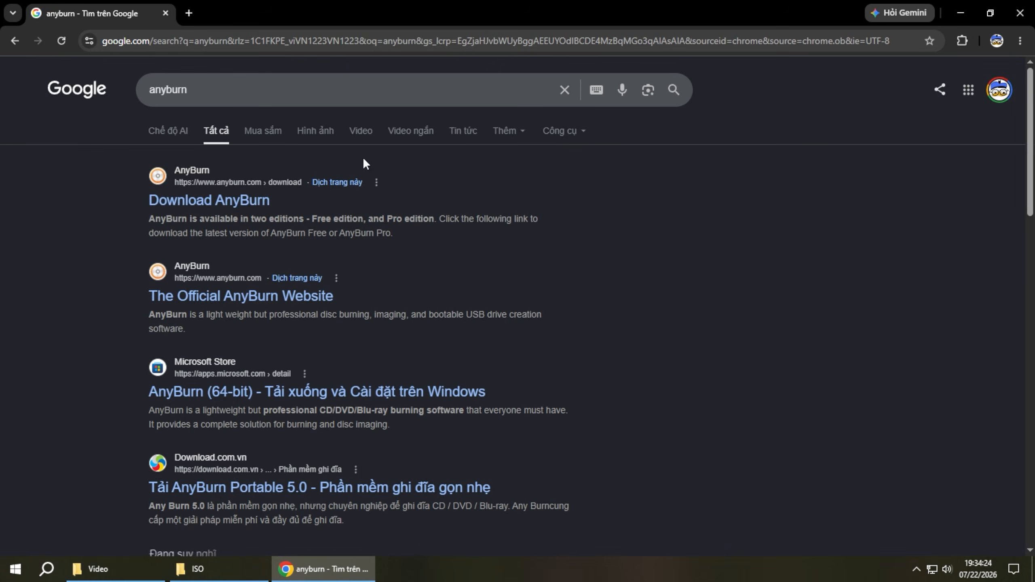
{"action": "left_click", "coordinate": [243, 202]}
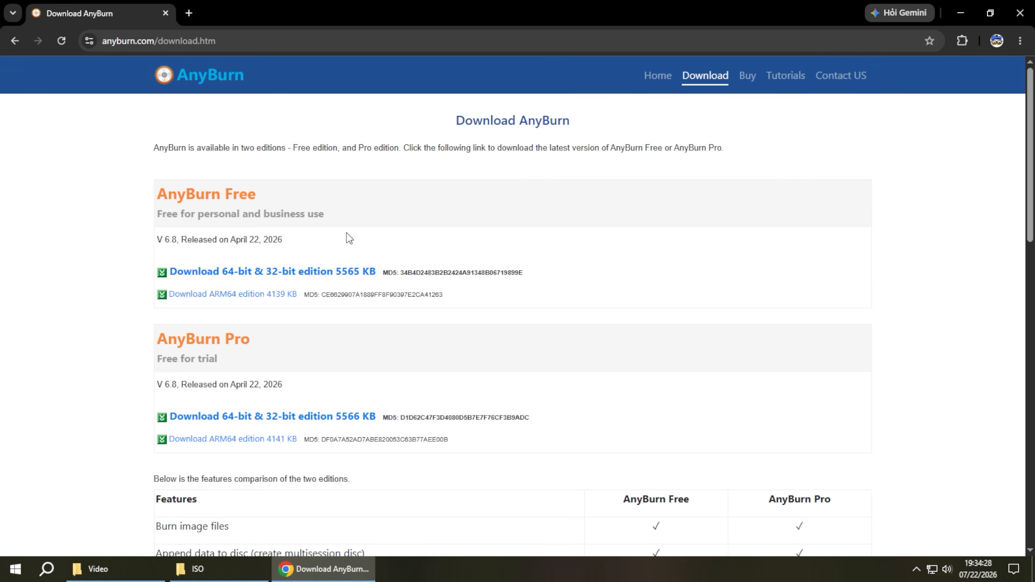
{"action": "left_click", "coordinate": [268, 276]}
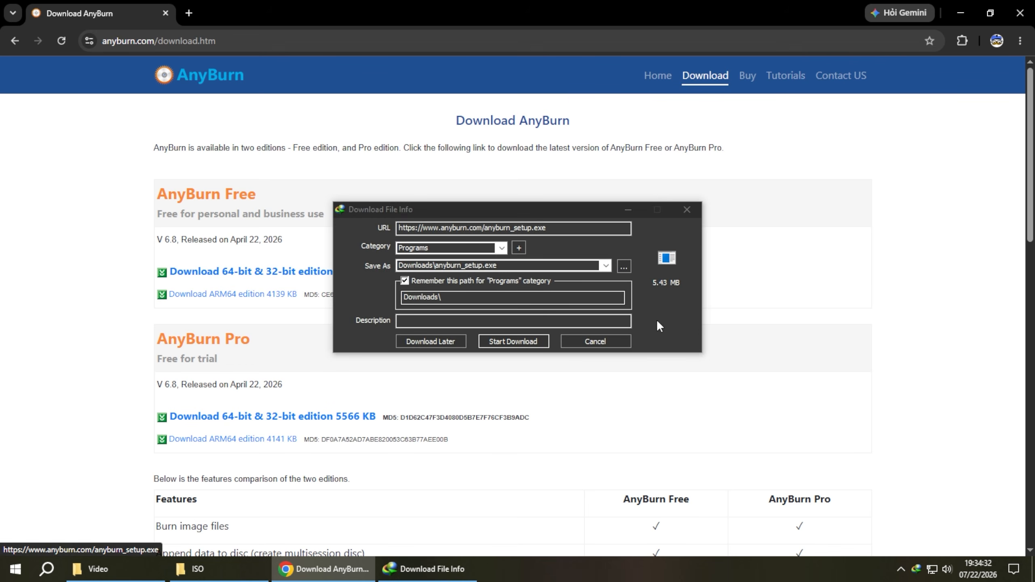
{"action": "left_click", "coordinate": [512, 338]}
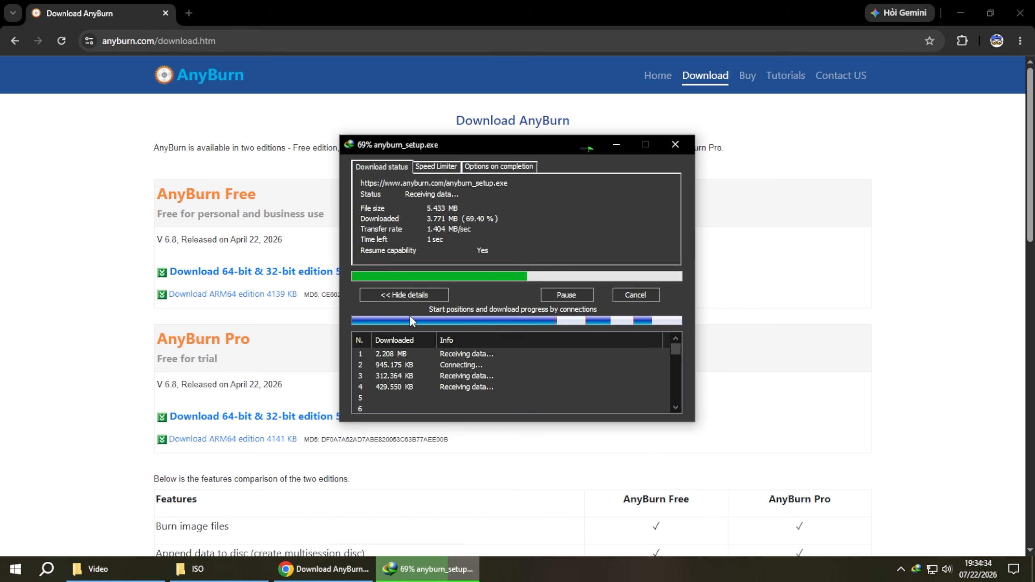
- Install AnyBurn 6.8 with the desktop icon and launch options kept, and close the browser
{"action": "left_click", "coordinate": [409, 314]}
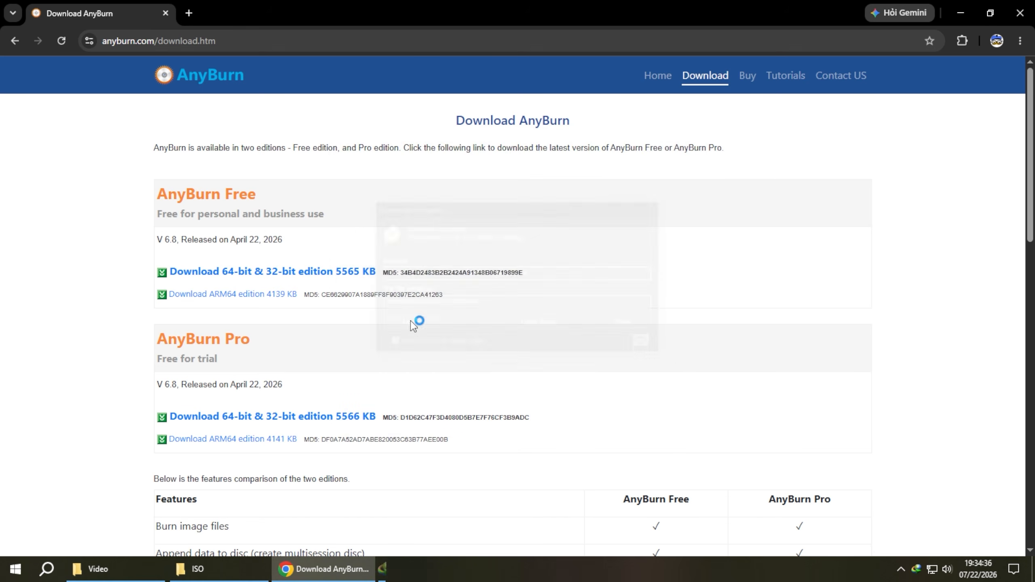
{"action": "left_click", "coordinate": [592, 388]}
{"action": "left_click", "coordinate": [590, 387]}
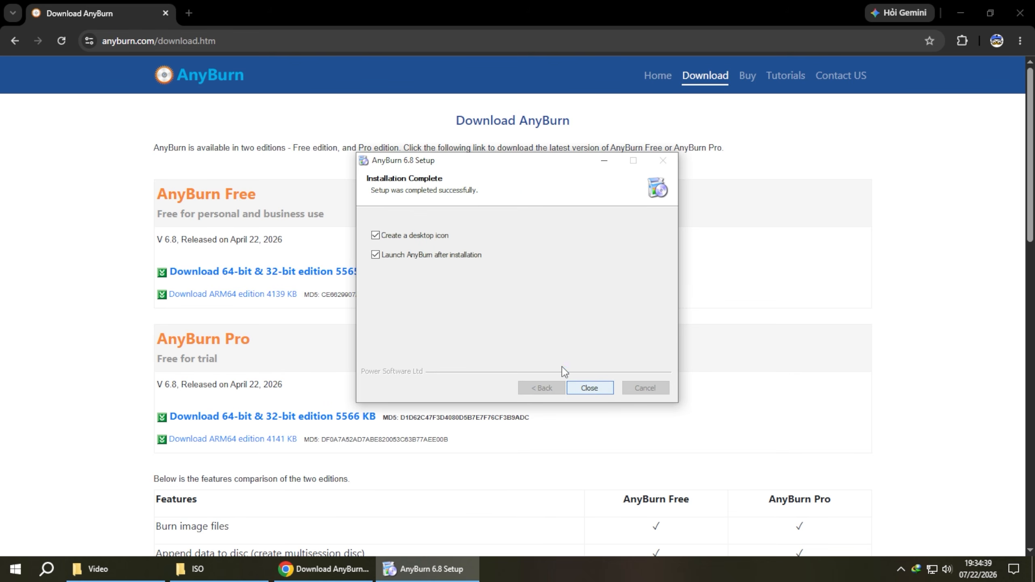
{"action": "left_click", "coordinate": [606, 386]}
{"action": "left_click", "coordinate": [1020, 12]}
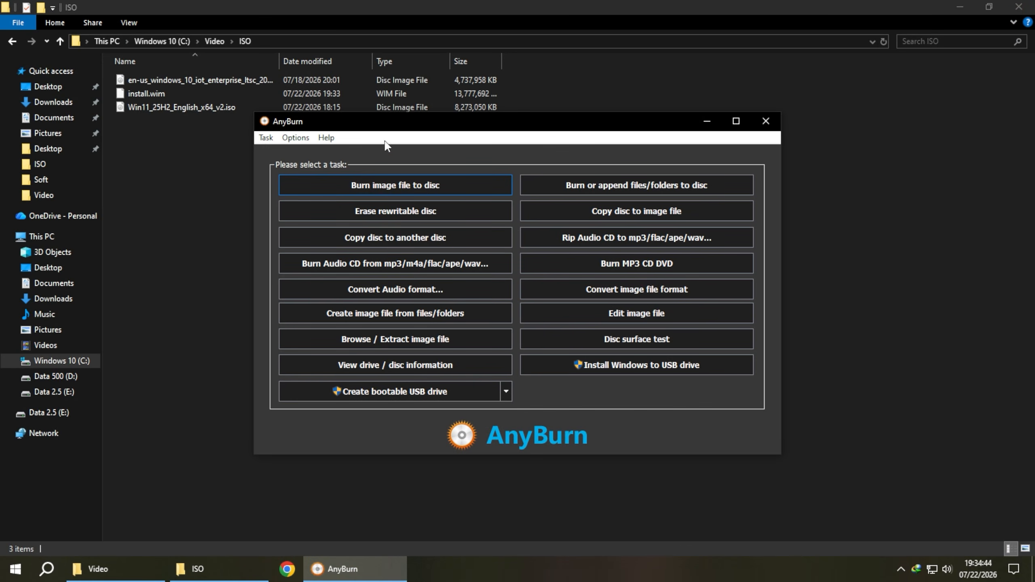
- Open en-us_windows_10_iot_enterprise_ltsc_2021_x64_dvd_257ad90f.iso from C:\Video\ISO for image editing in AnyBurn
{"action": "left_click", "coordinate": [618, 312]}
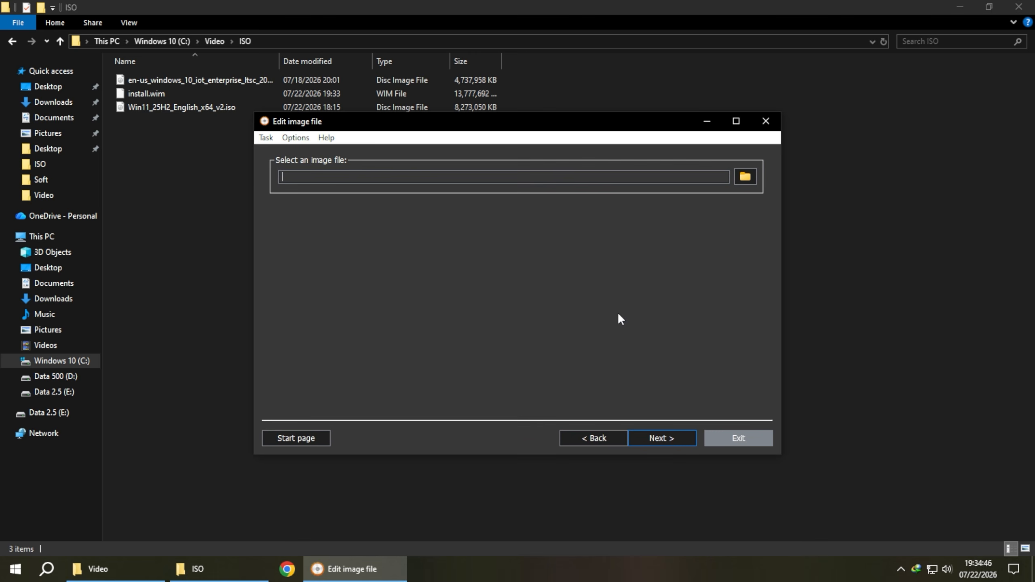
{"action": "left_click", "coordinate": [746, 177]}
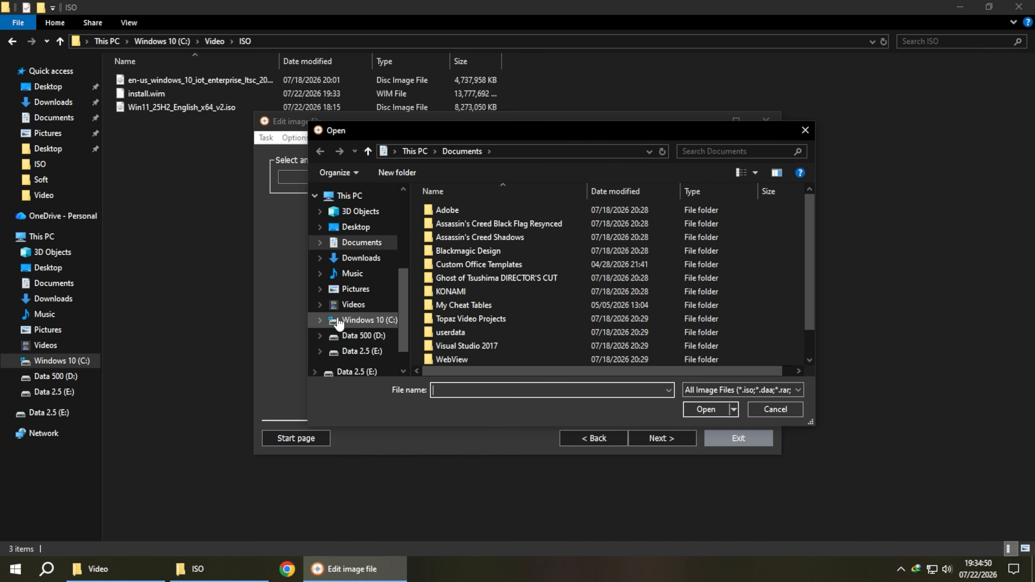
{"action": "left_click", "coordinate": [338, 321]}
{"action": "double_click", "coordinate": [461, 273]}
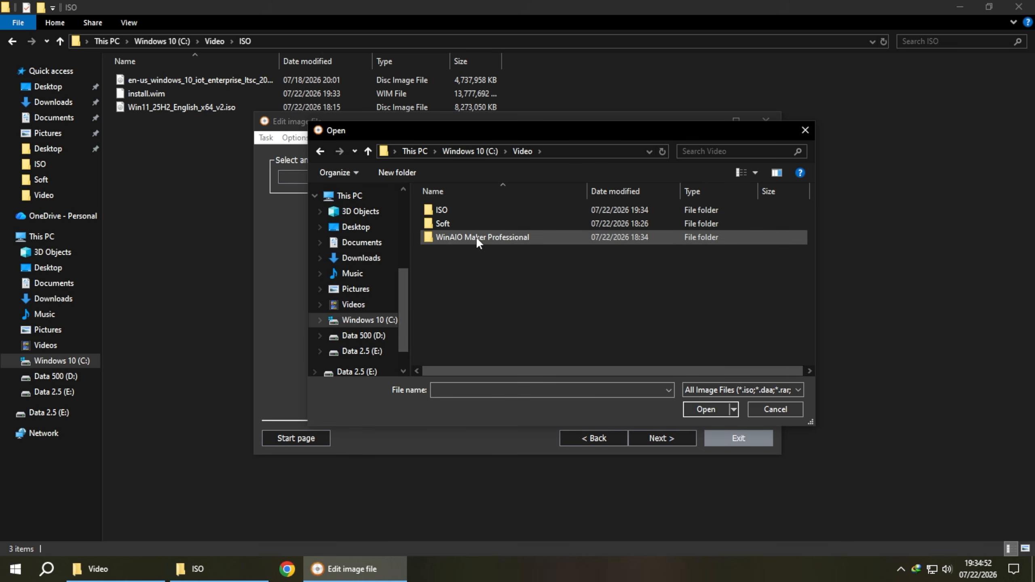
{"action": "left_click", "coordinate": [475, 236]}
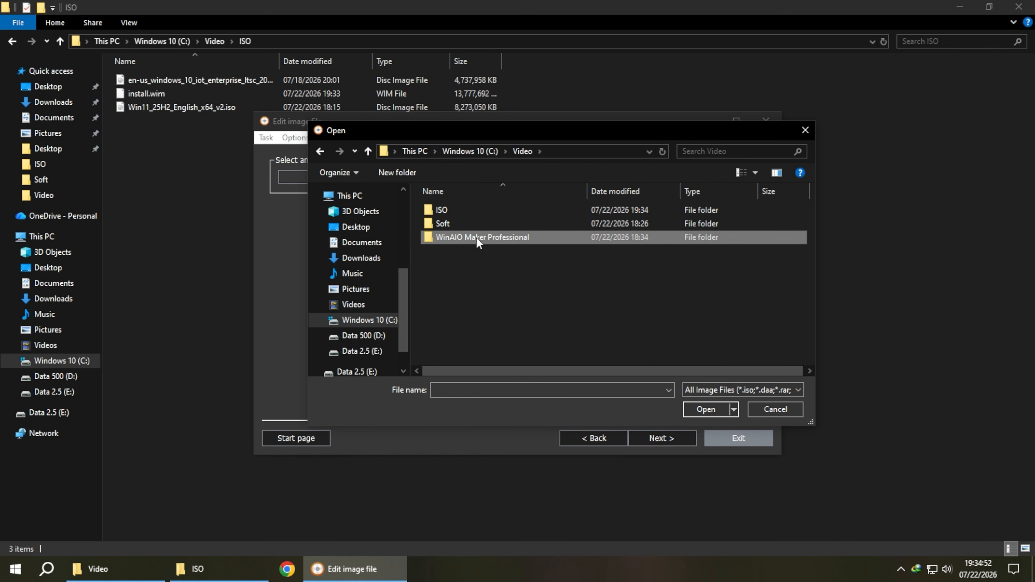
{"action": "double_click", "coordinate": [465, 212]}
{"action": "left_click", "coordinate": [466, 214]}
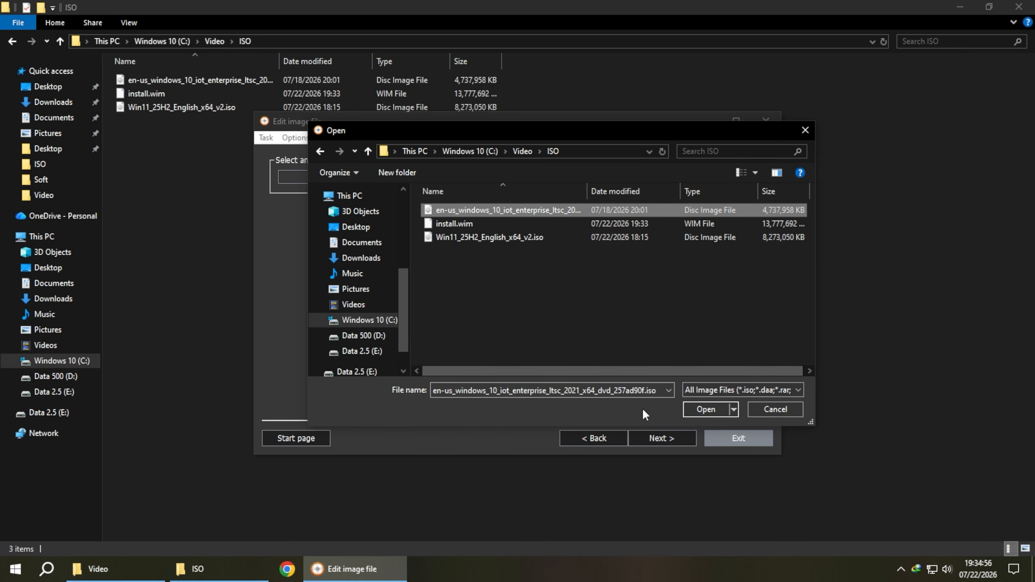
{"action": "left_click", "coordinate": [707, 409]}
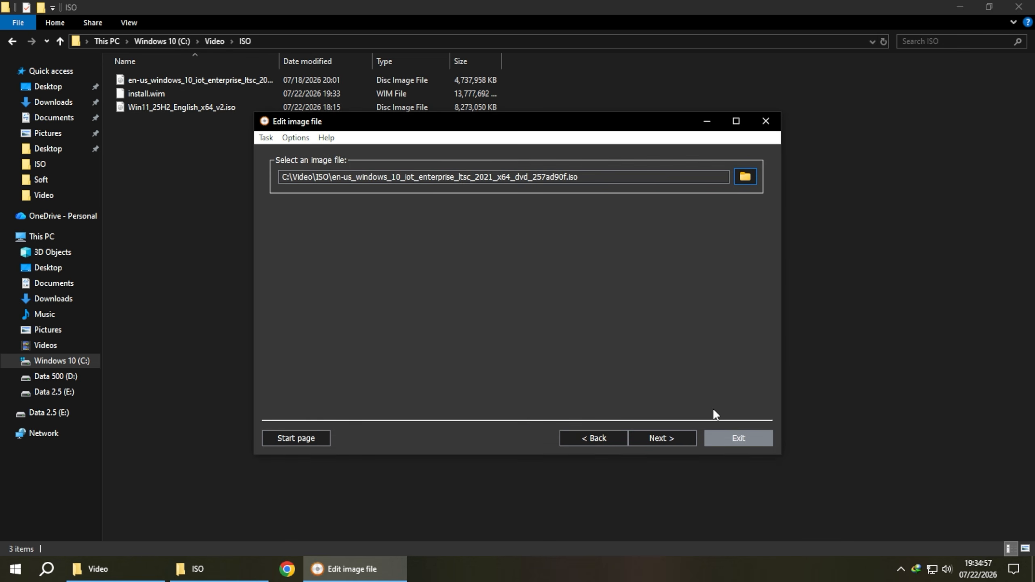
{"action": "left_click", "coordinate": [655, 440]}
- Remove the original install.wim from the sources folder of the Windows 10 IoT Enterprise LTSC image
{"action": "double_click", "coordinate": [476, 225]}
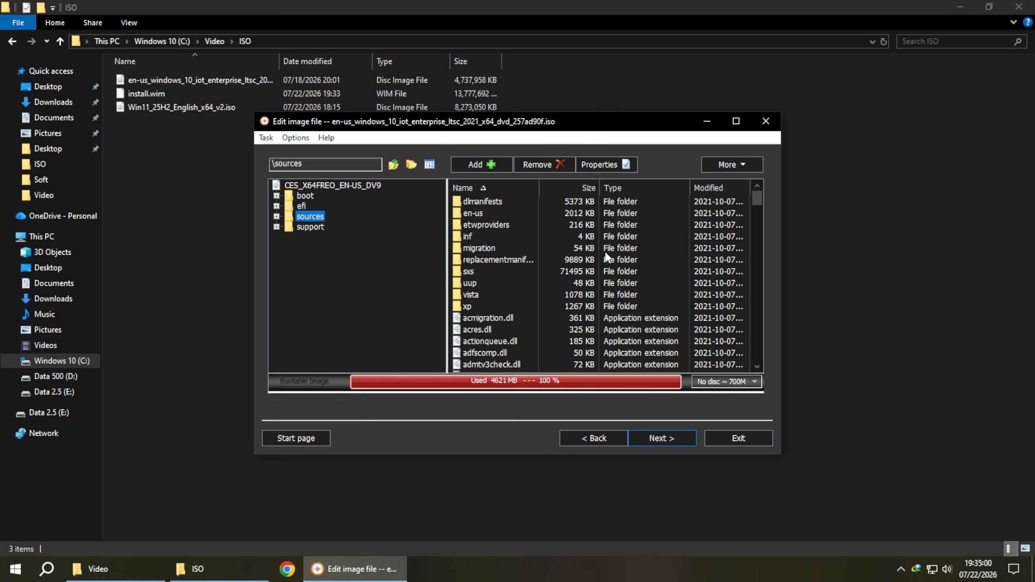
{"action": "scroll", "coordinate": [610, 247], "scroll_direction": "down", "scroll_amount": 10}
{"action": "left_click", "coordinate": [493, 259]}
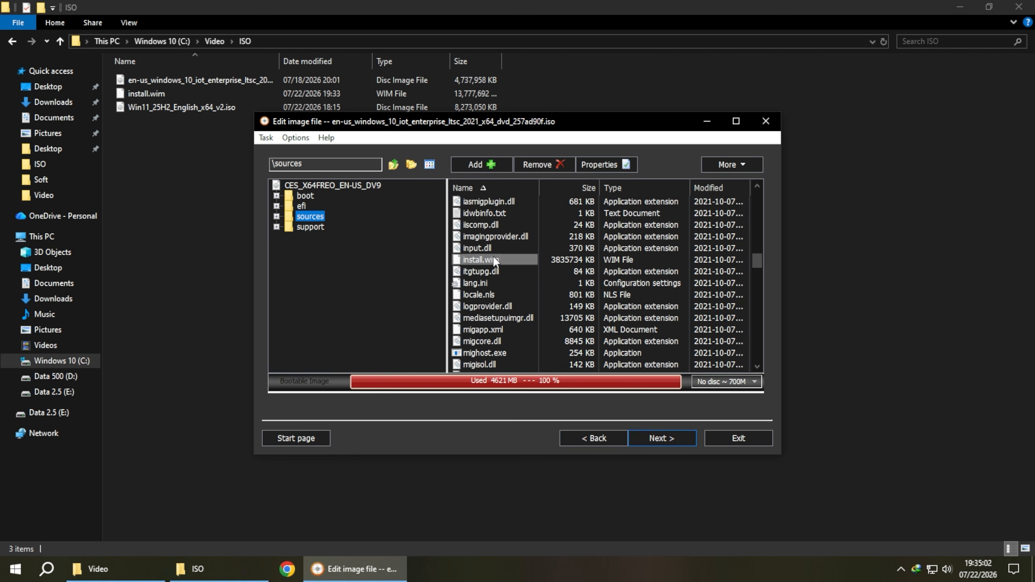
{"action": "left_click", "coordinate": [558, 166]}
{"action": "left_click", "coordinate": [553, 316]}
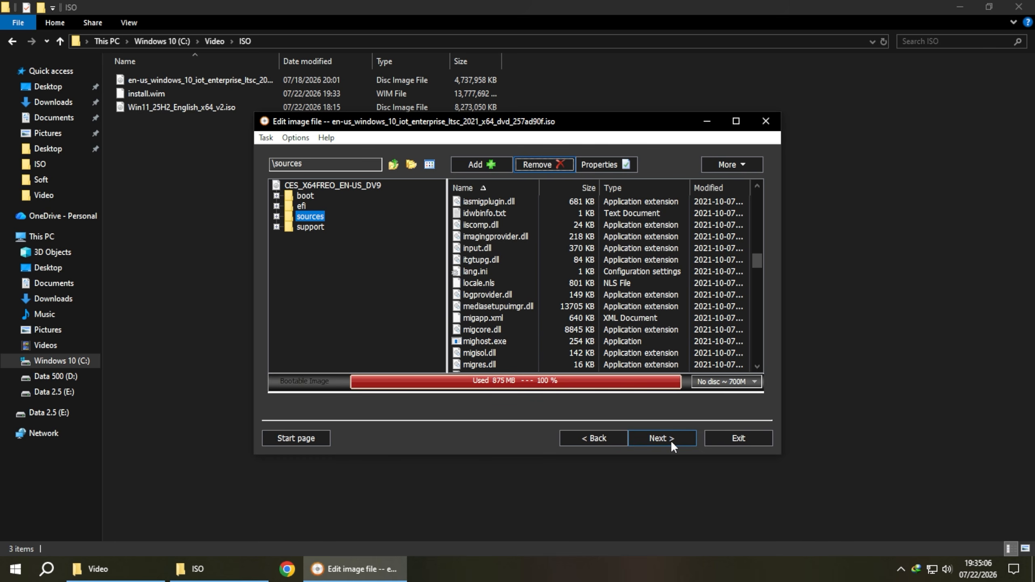
- Add the merged install.wim from C:\Video\ISO to the image's sources folder
{"action": "left_click", "coordinate": [472, 164]}
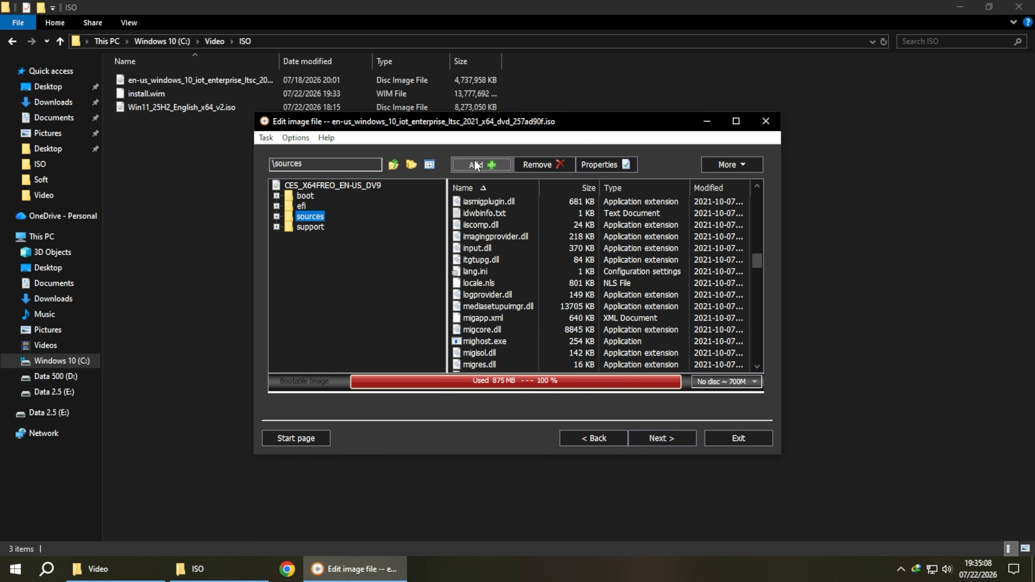
{"action": "left_click", "coordinate": [434, 270]}
{"action": "left_click_drag", "start_coordinate": [478, 321], "coordinate": [449, 320]}
{"action": "left_click", "coordinate": [625, 339]}
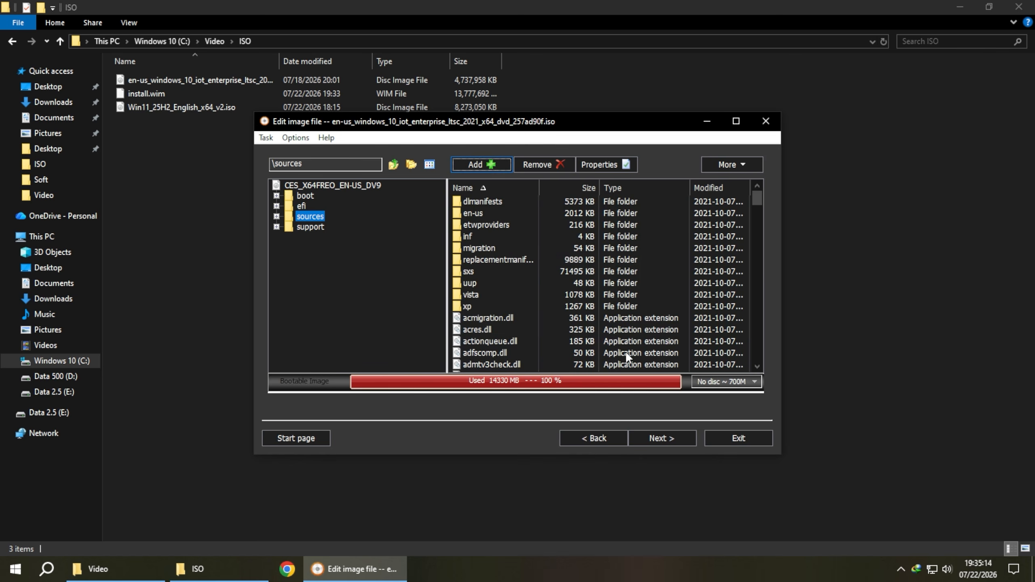
- Create the edited image as C:\Video\ISO\W10_IoTFS_W11_ProFS.iso in standard ISO format and exit AnyBurn
{"action": "left_click", "coordinate": [656, 440]}
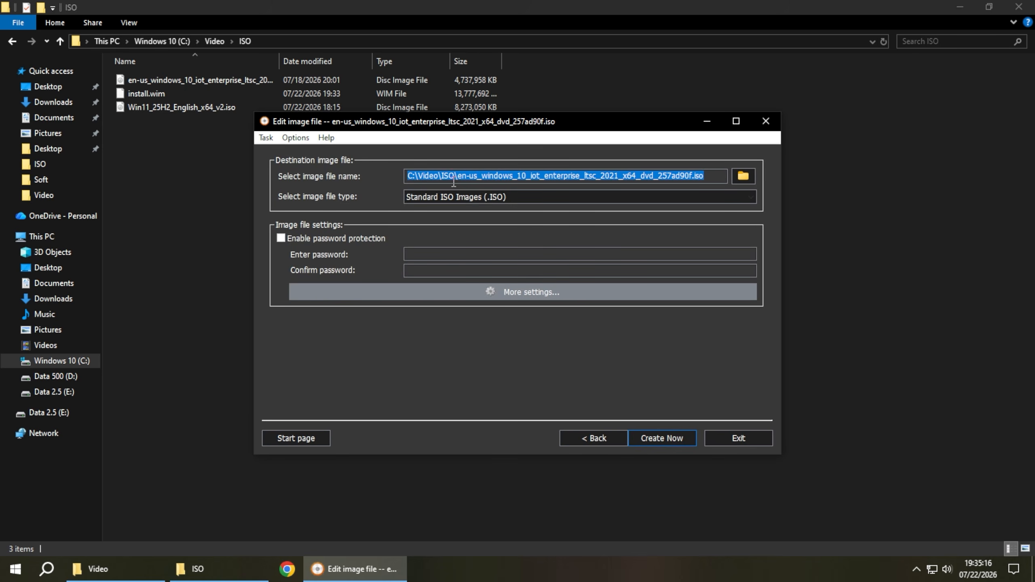
{"action": "left_click_drag", "start_coordinate": [457, 180], "coordinate": [692, 179]}
{"action": "type", "text": "W10_IOTFS_W11_ProFS"}
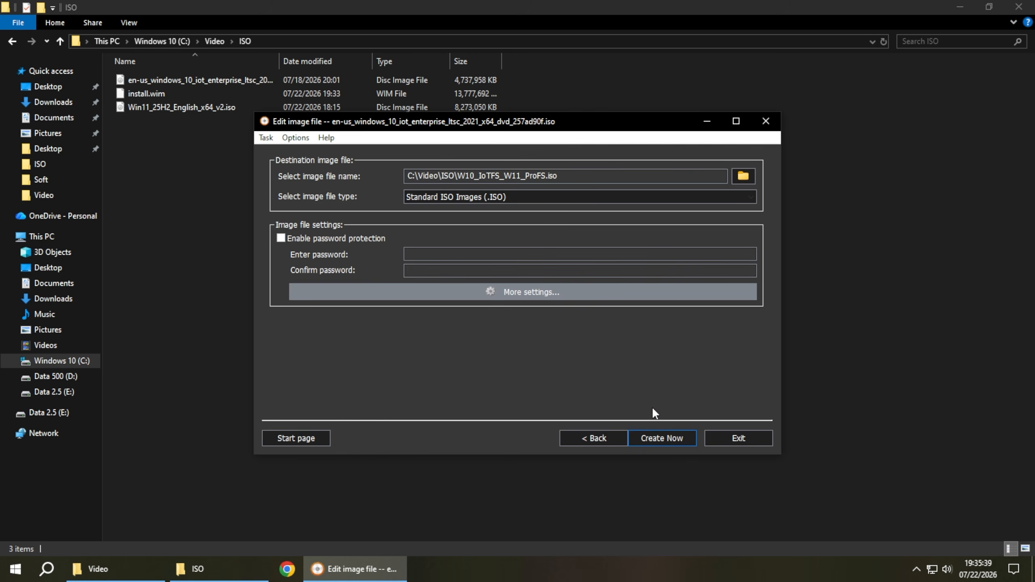
{"action": "left_click", "coordinate": [657, 437]}
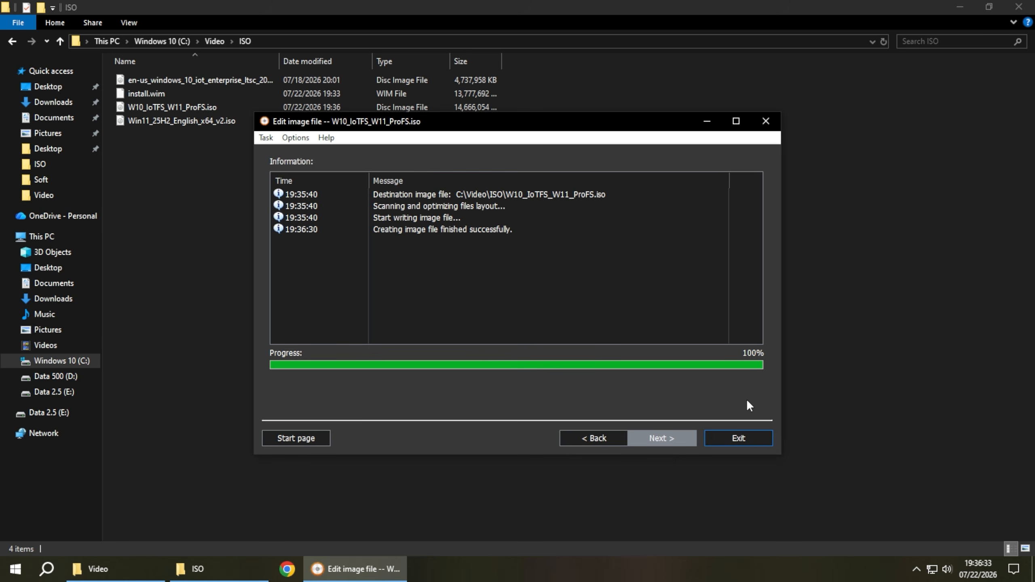
{"action": "left_click", "coordinate": [739, 437]}
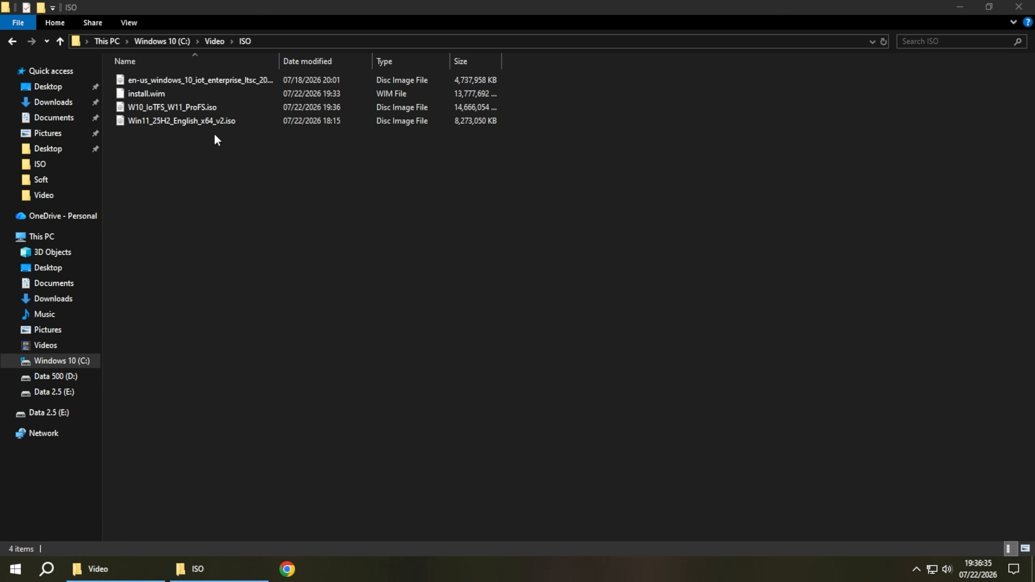
- Delete every file in the ISO folder except W10_IoTFS_W11_ProFS.iso
{"action": "left_click", "coordinate": [200, 107]}
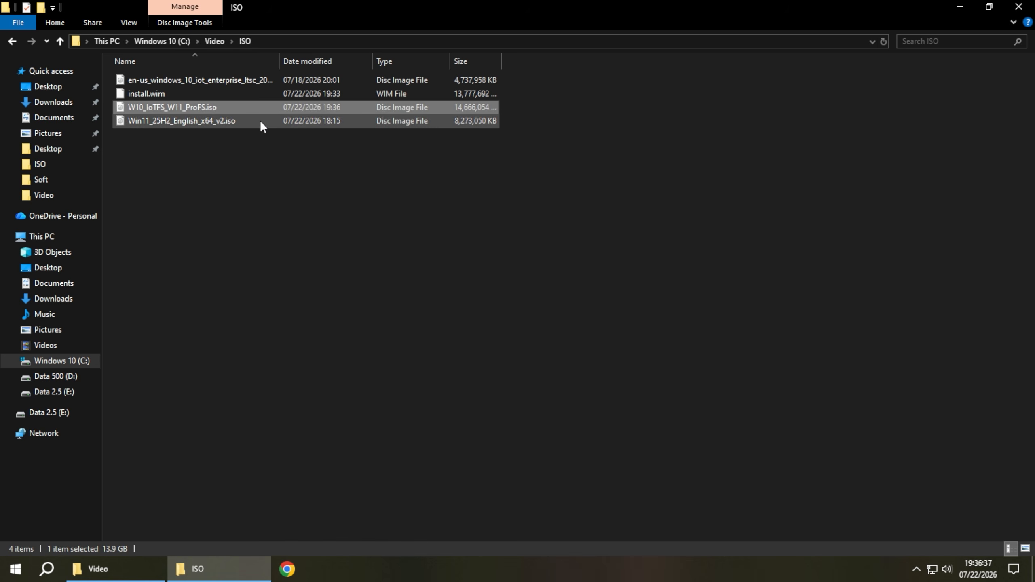
{"action": "key", "text": "ctrl+a"}
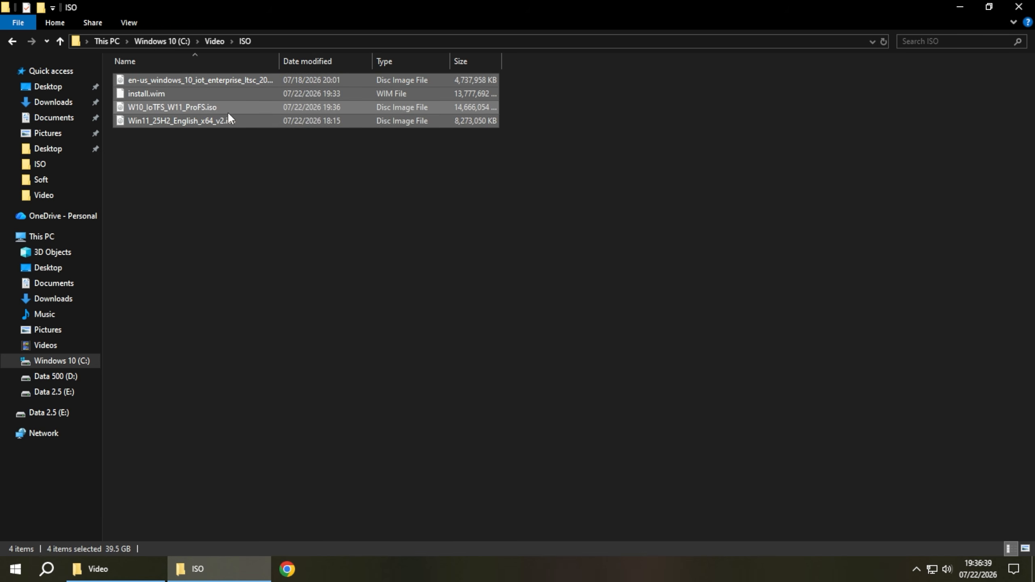
{"action": "left_click", "coordinate": [228, 112], "text": "ctrl"}
{"action": "key", "text": "Delete"}
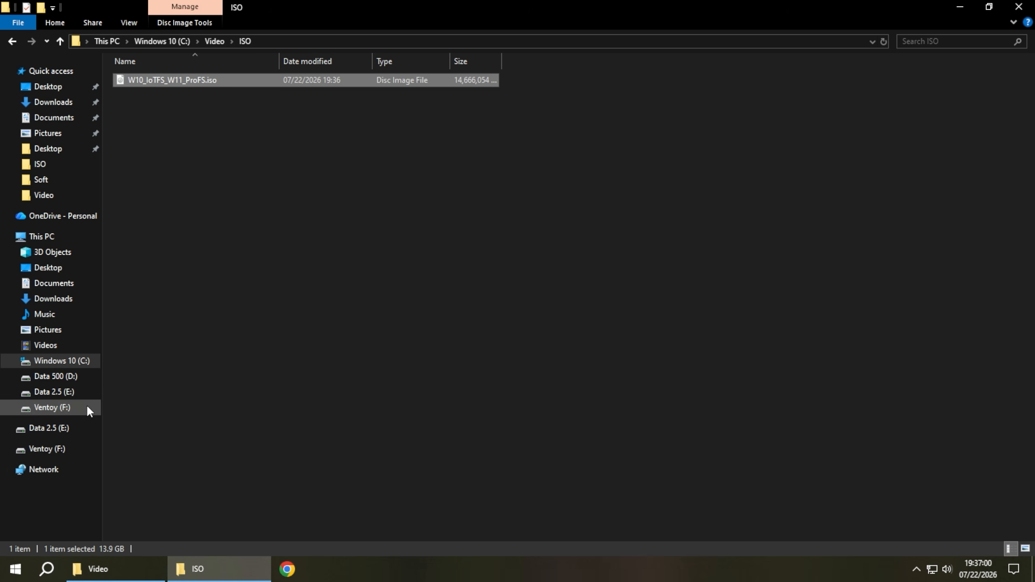
- Copy W10_IoTFS_W11_ProFS.iso into the ISO folder on the Ventoy (F:) drive
{"action": "left_click", "coordinate": [87, 407]}
{"action": "double_click", "coordinate": [154, 79]}
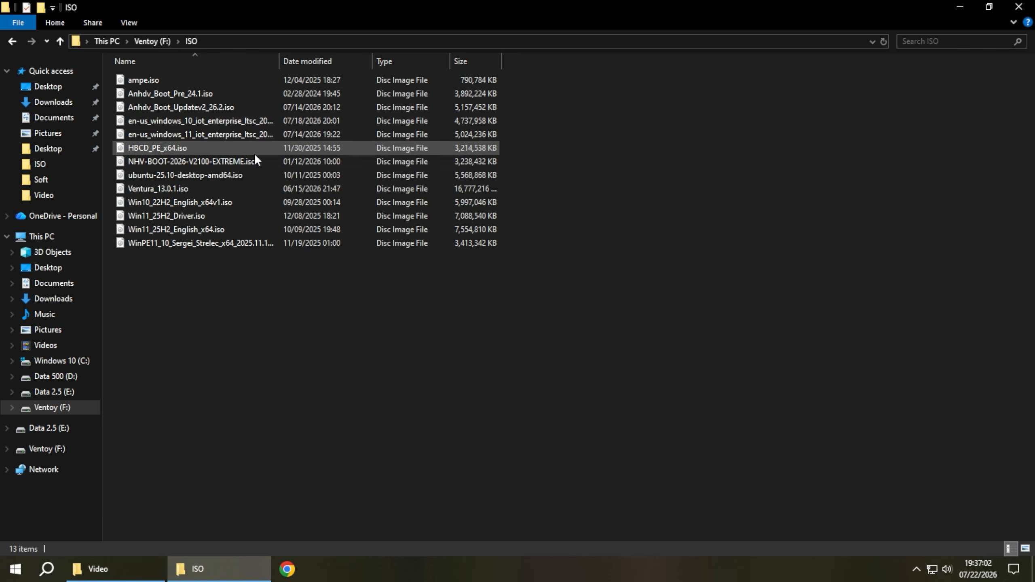
{"action": "right_click", "coordinate": [284, 349]}
{"action": "left_click", "coordinate": [318, 436]}
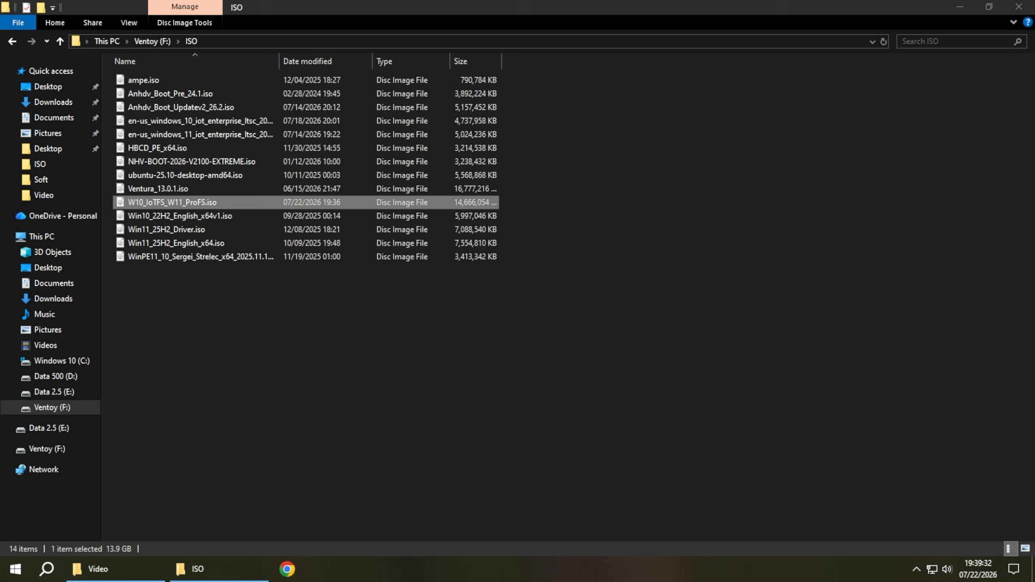
{"action": "left_click", "coordinate": [366, 388]}
{"action": "left_click", "coordinate": [211, 201]}
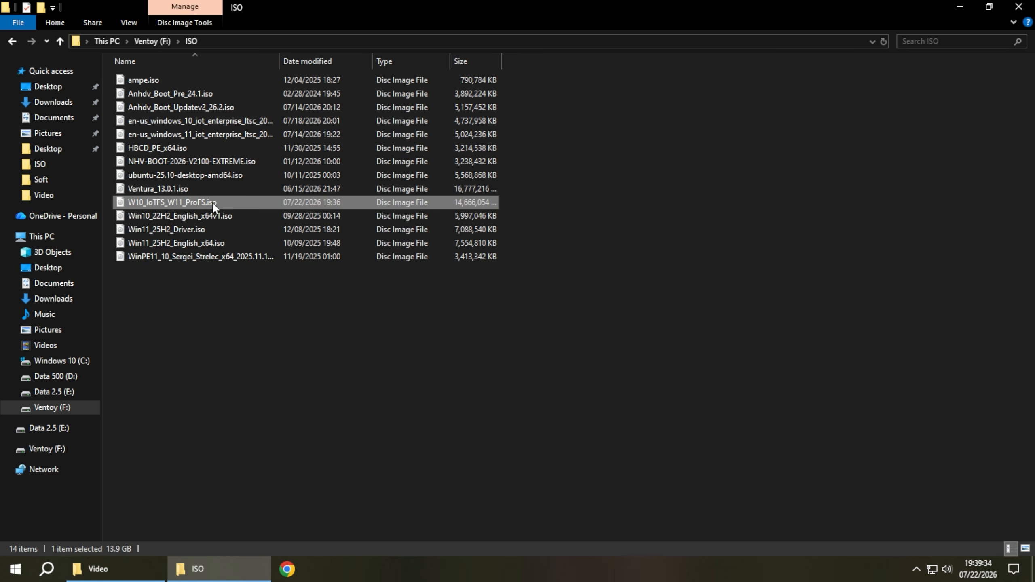
{"action": "left_click", "coordinate": [751, 418]}
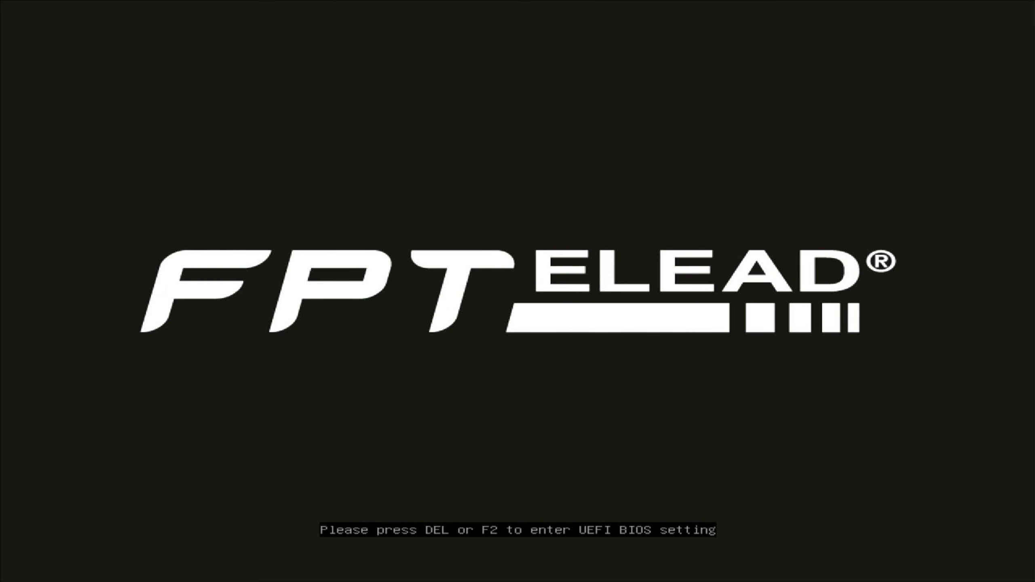
- Boot the computer from the WD My Passport UEFI OS device through the boot device selection
{"action": "key", "text": "F8"}
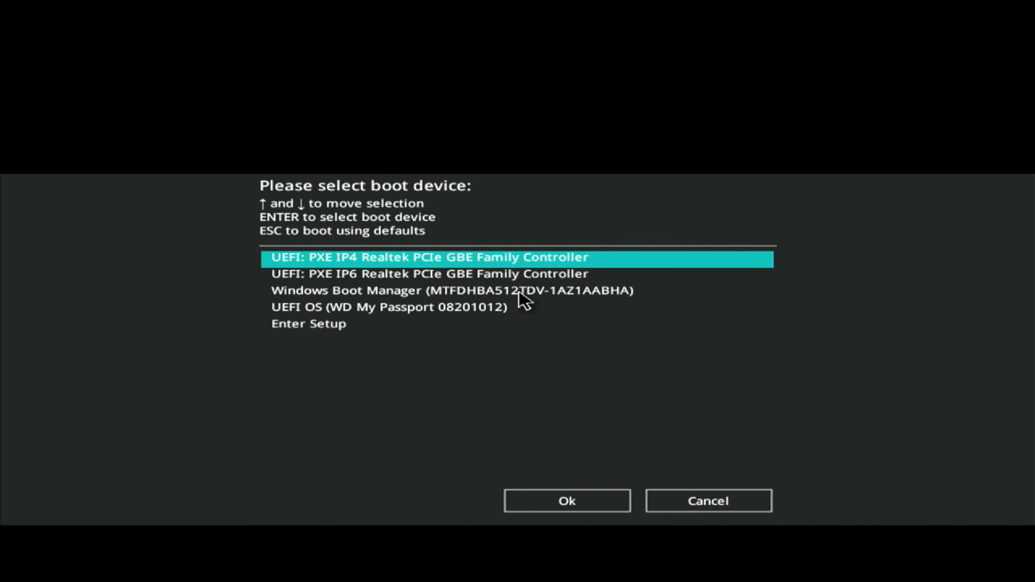
{"action": "key", "text": "Down"}
{"action": "key", "text": "Down"}
{"action": "key", "text": "Down"}
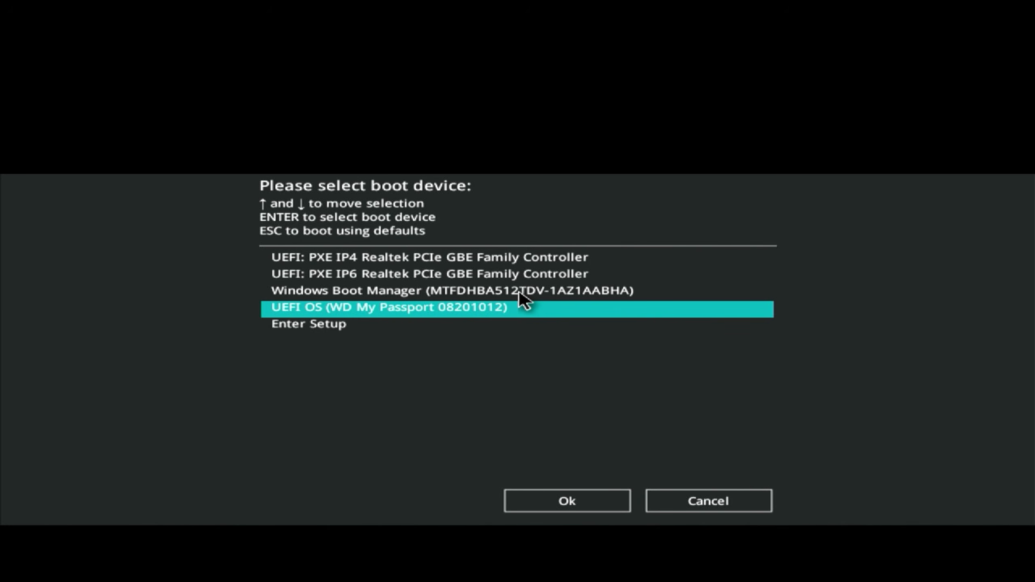
{"action": "key", "text": "Return"}
- Select W10_IoTFS_W11_ProFS.iso in the Ventoy image list and boot it in wimboot mode
{"action": "key", "text": "Down"}
{"action": "key", "text": "Down"}
{"action": "key", "text": "Down"}
{"action": "key", "text": "Down"}
{"action": "key", "text": "Down"}
{"action": "key", "text": "Down"}
{"action": "key", "text": "Down"}
{"action": "key", "text": "Down"}
{"action": "key", "text": "Down"}
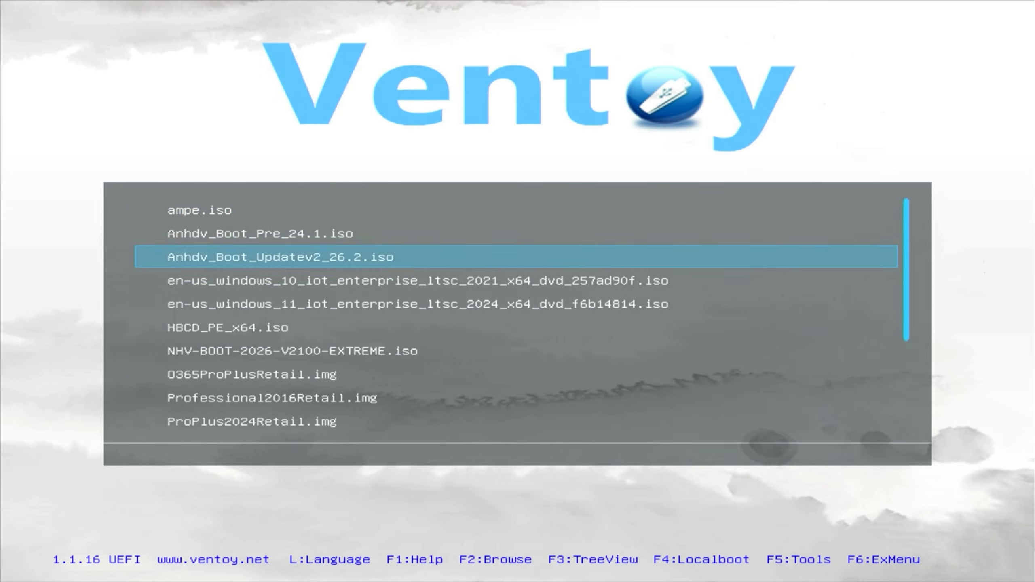
{"action": "key", "text": "F4"}
{"action": "key", "text": "Escape"}
{"action": "key", "text": "Down"}
{"action": "key", "text": "Down"}
{"action": "key", "text": "Down"}
{"action": "key", "text": "Down"}
{"action": "key", "text": "Down"}
{"action": "key", "text": "Down"}
{"action": "key", "text": "Down"}
{"action": "key", "text": "Up"}
{"action": "key", "text": "Up"}
{"action": "key", "text": "Up"}
{"action": "key", "text": "Up"}
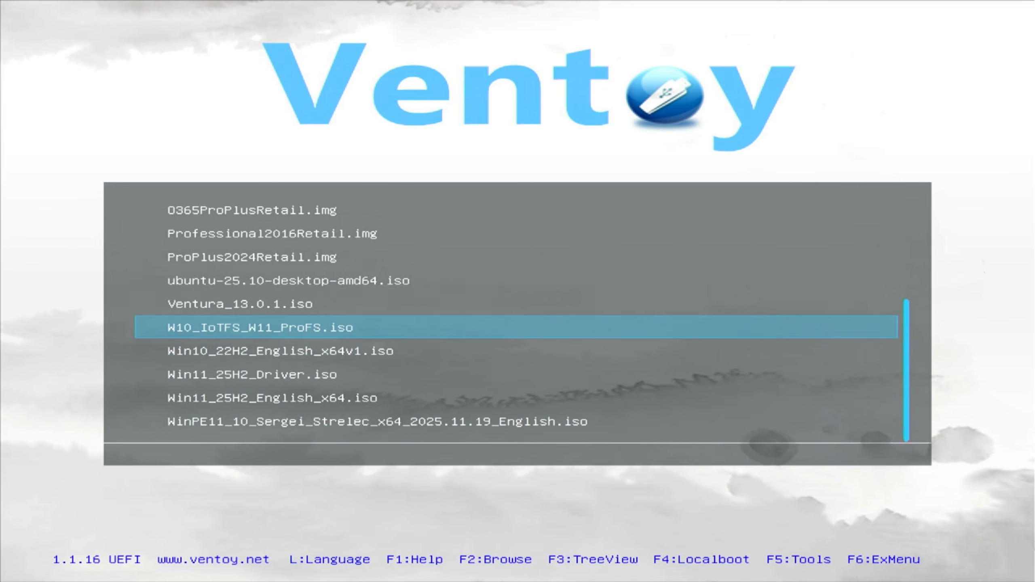
{"action": "key", "text": "Return"}
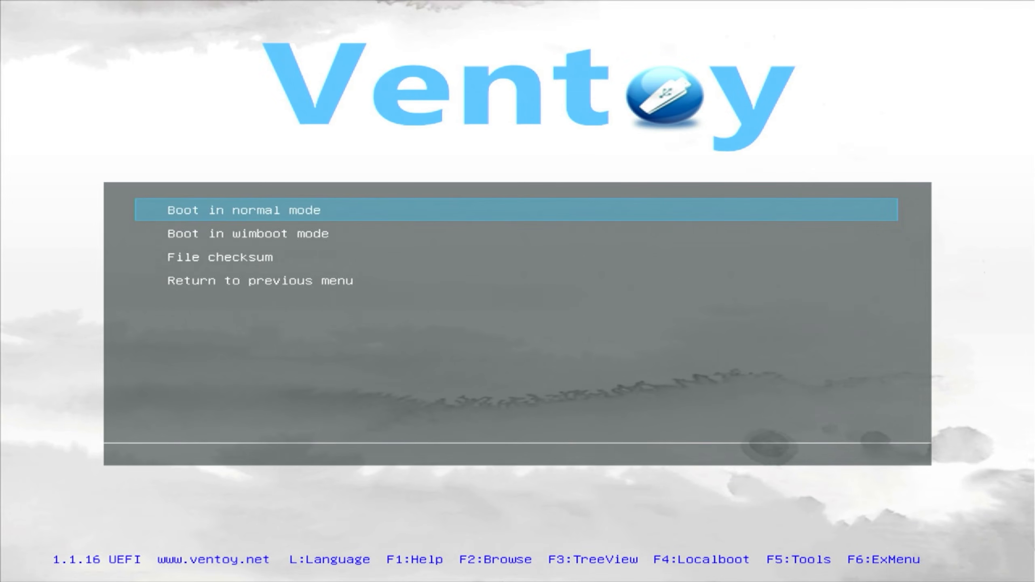
{"action": "key", "text": "Down"}
{"action": "key", "text": "Return"}
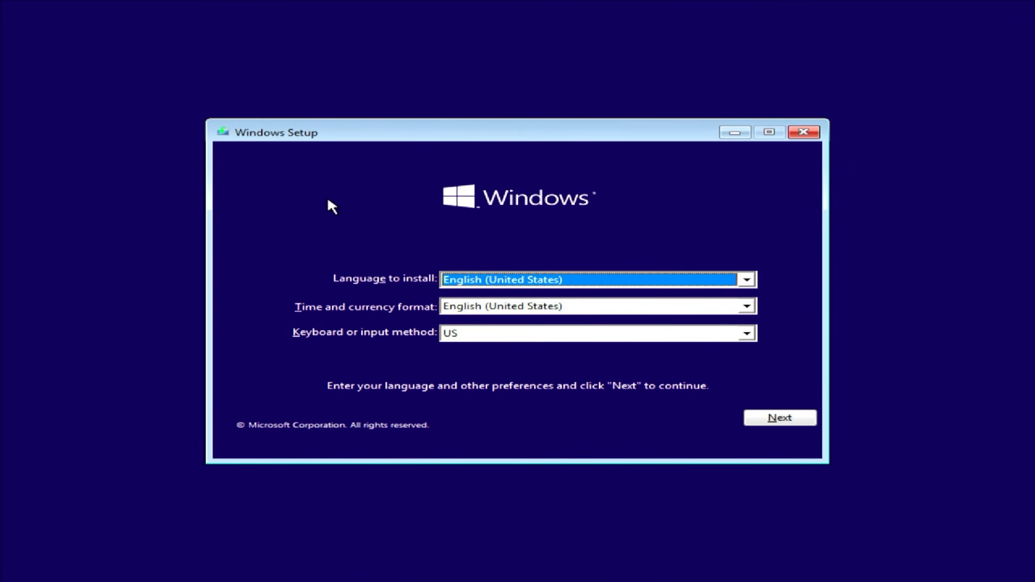
- Start the Windows installation with English (United States) and the US keyboard, continuing without a product key
{"action": "left_click", "coordinate": [746, 418]}
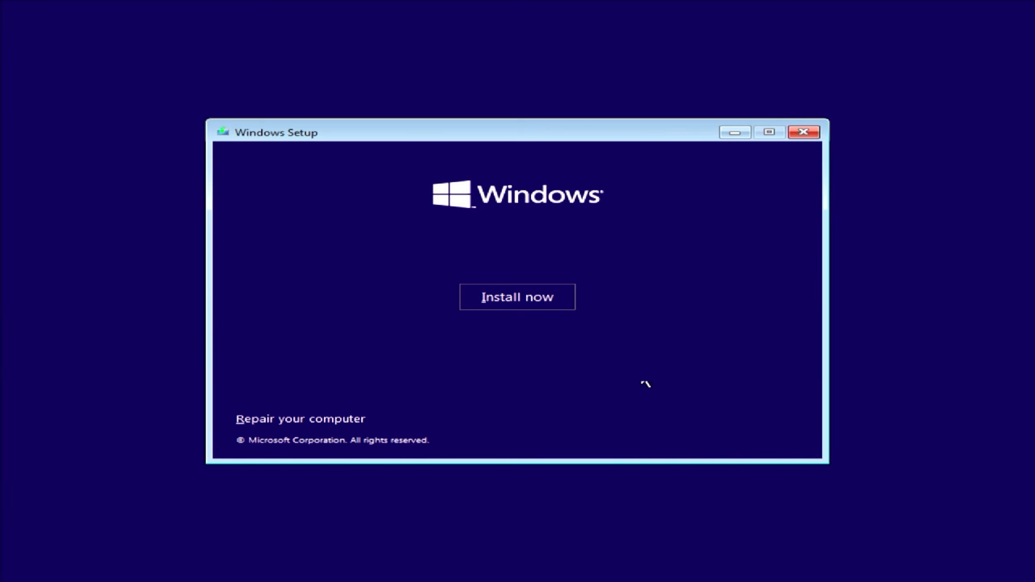
{"action": "left_click", "coordinate": [548, 305]}
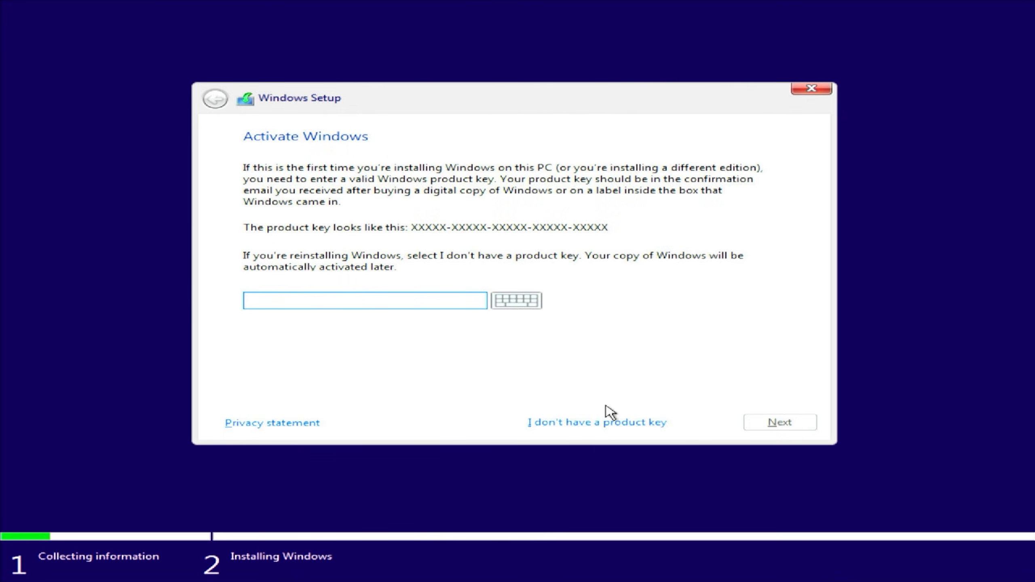
{"action": "left_click", "coordinate": [606, 421]}
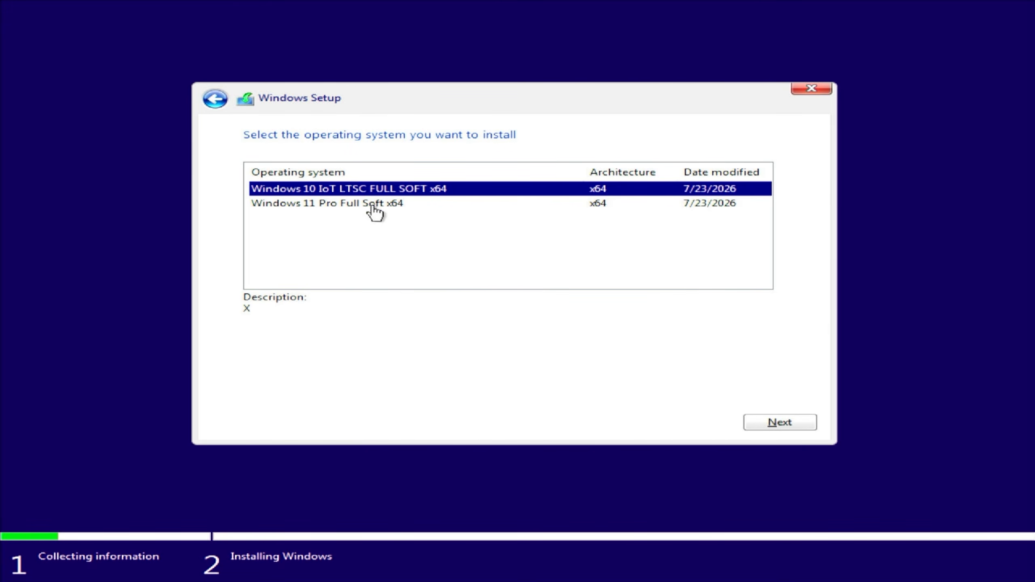
- Choose Windows 11 Pro Full Soft x64 as the operating system and accept the license terms
{"action": "left_click", "coordinate": [373, 208]}
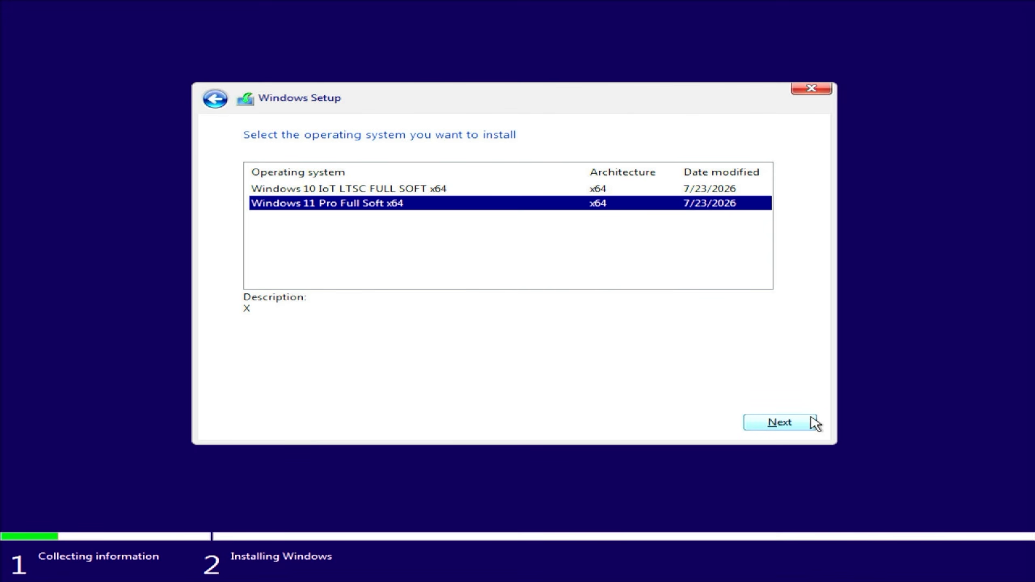
{"action": "left_click", "coordinate": [795, 422]}
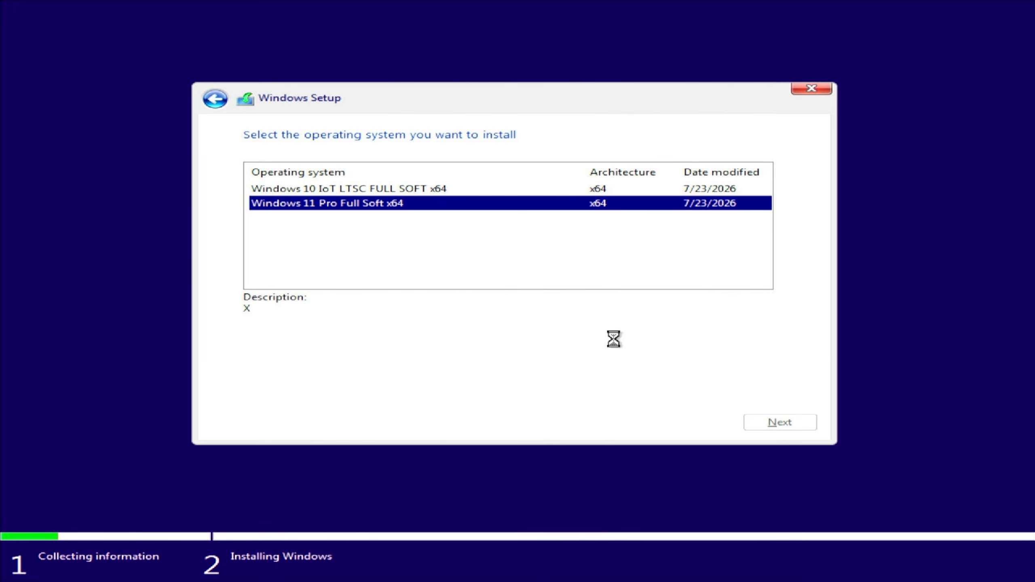
{"action": "left_click", "coordinate": [351, 391]}
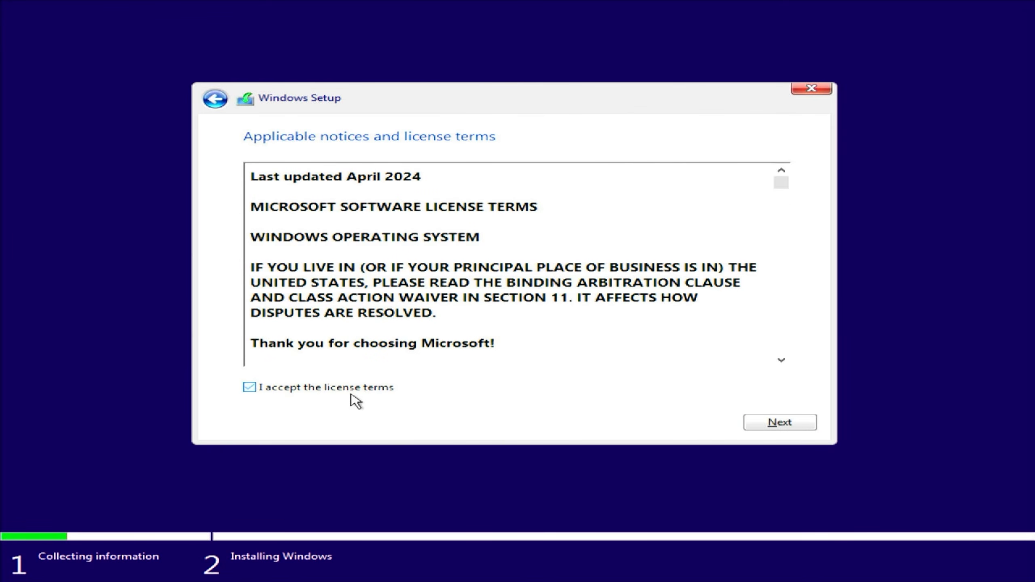
{"action": "left_click", "coordinate": [772, 422]}
- Choose the custom installation type and install Windows on the Drive 4 unallocated space
{"action": "left_click", "coordinate": [650, 317]}
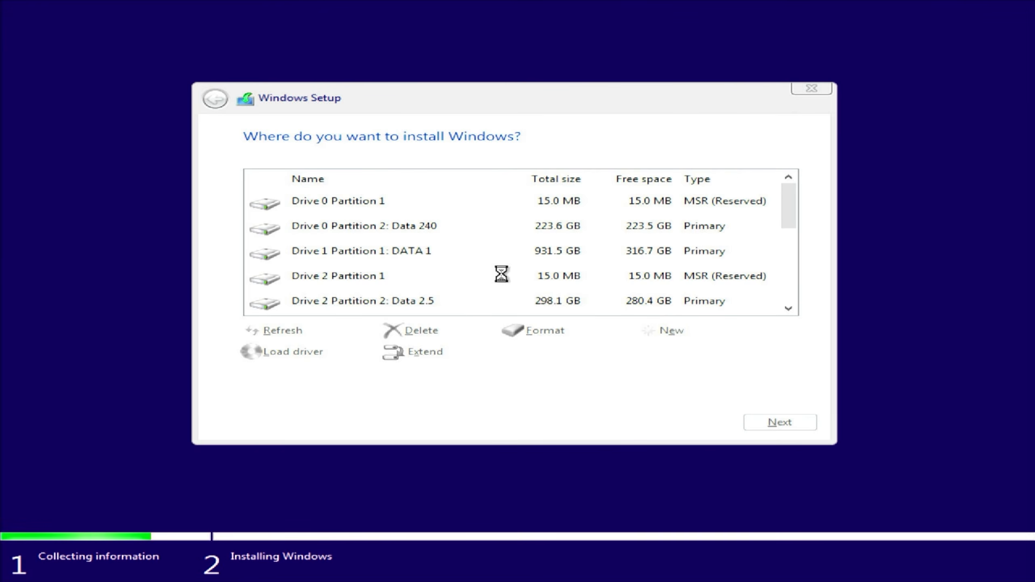
{"action": "scroll", "coordinate": [788, 210], "scroll_direction": "down", "scroll_amount": 4}
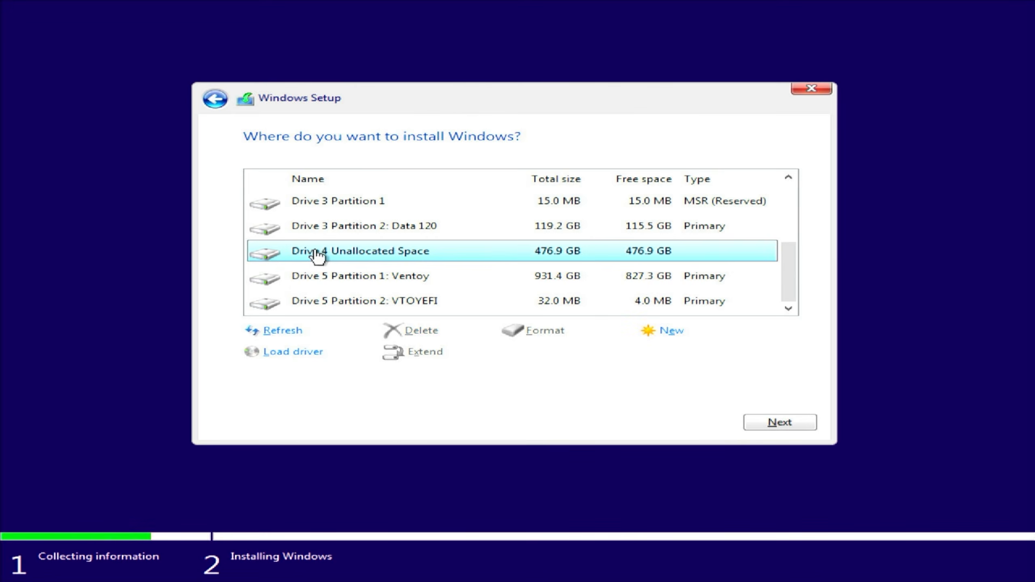
{"action": "left_click", "coordinate": [786, 422]}
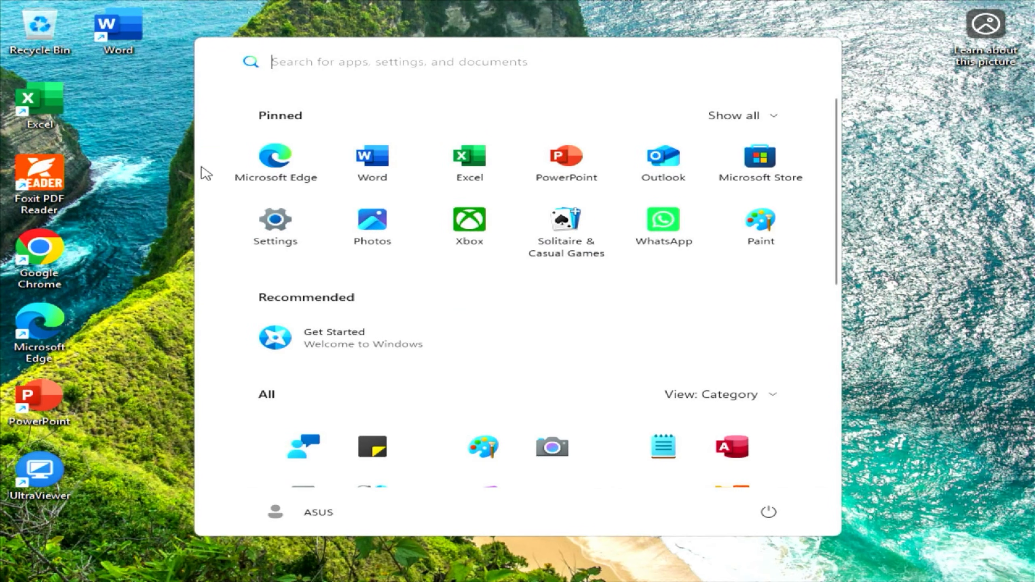
- Close the Start menu and launch Word, Foxit PDF Reader and Google Chrome from the new Windows 11 desktop
{"action": "left_click", "coordinate": [176, 403]}
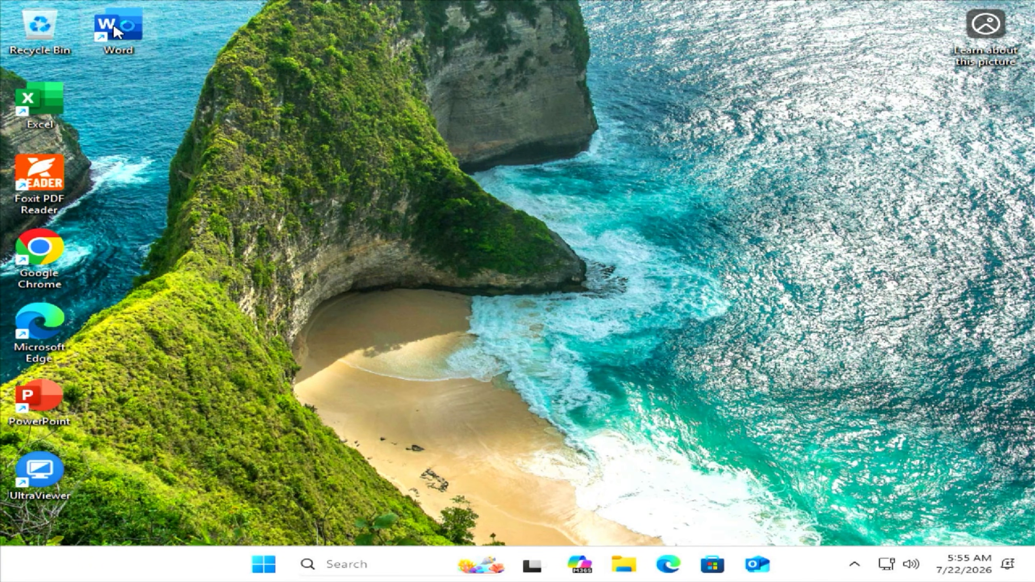
{"action": "double_click", "coordinate": [39, 173]}
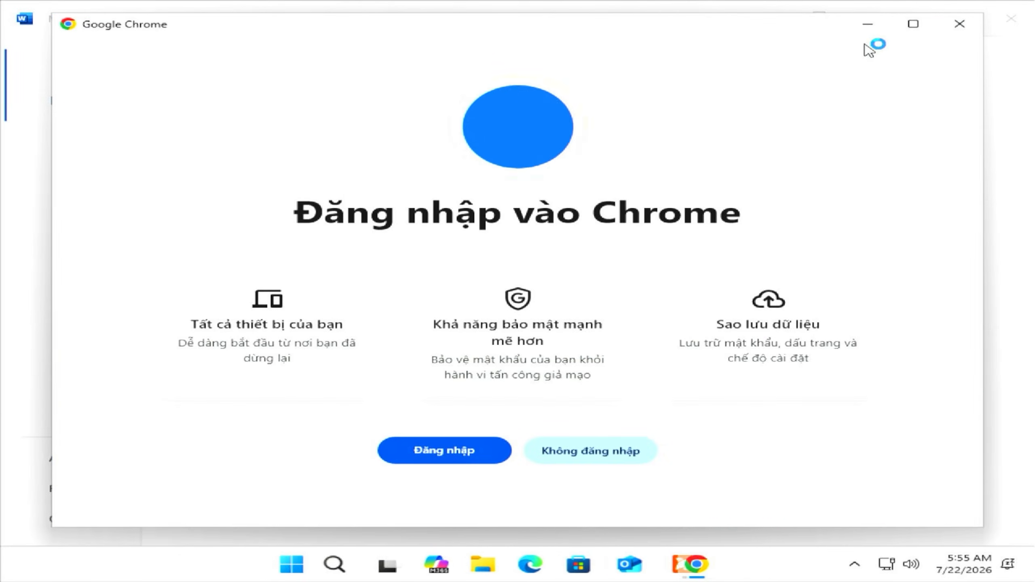
- Continue in Chrome without signing in and accept the offer to make it the default browser
{"action": "left_click", "coordinate": [598, 451]}
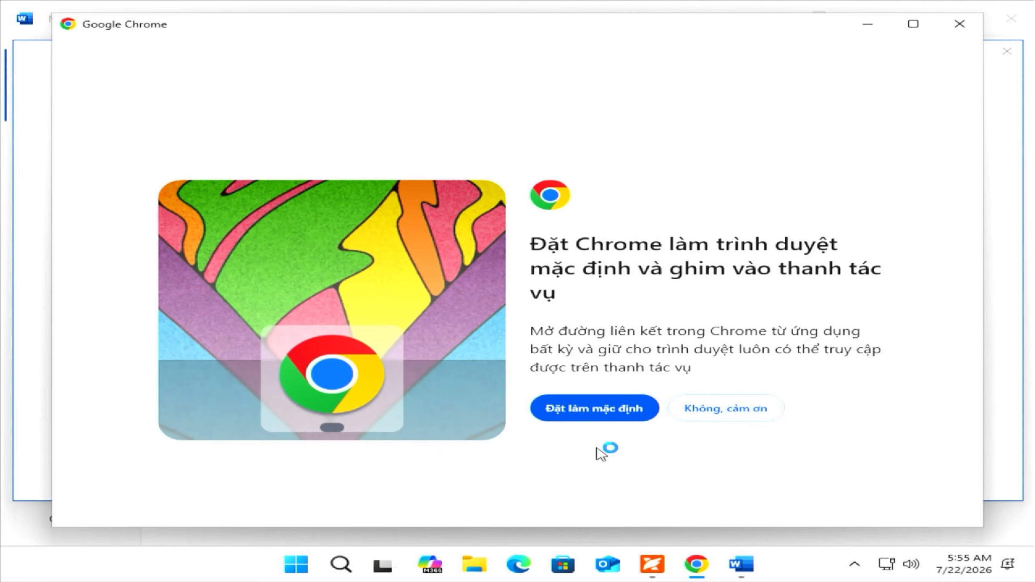
{"action": "left_click", "coordinate": [601, 416]}
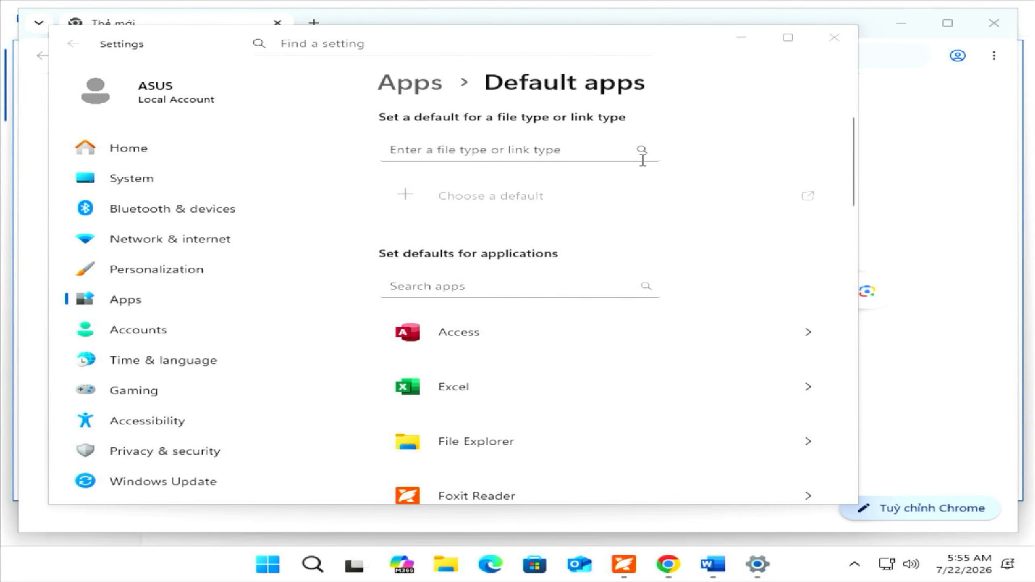
- Close the Default apps settings and the Google Chrome window
{"action": "left_click", "coordinate": [787, 37]}
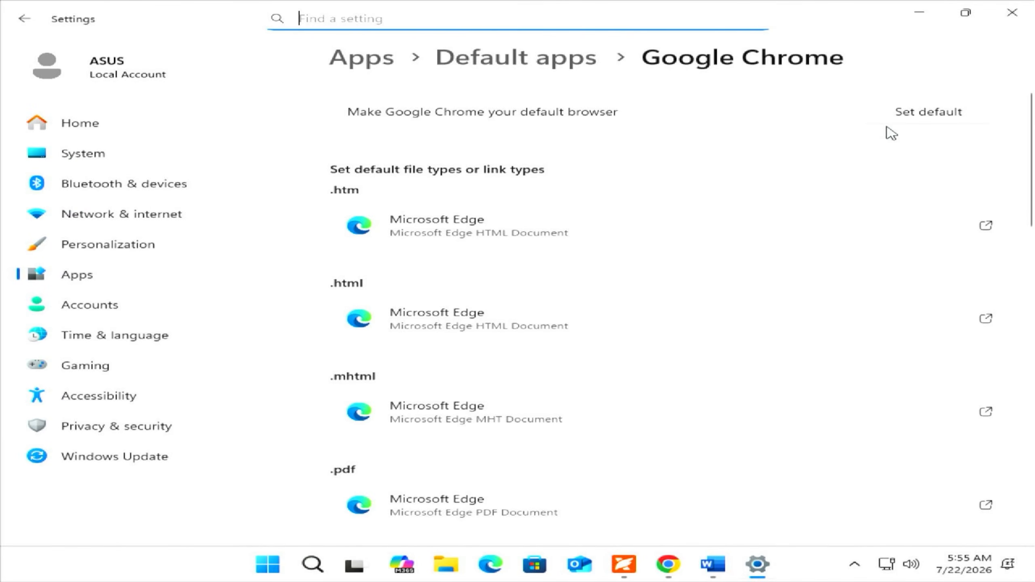
{"action": "left_click", "coordinate": [1012, 12]}
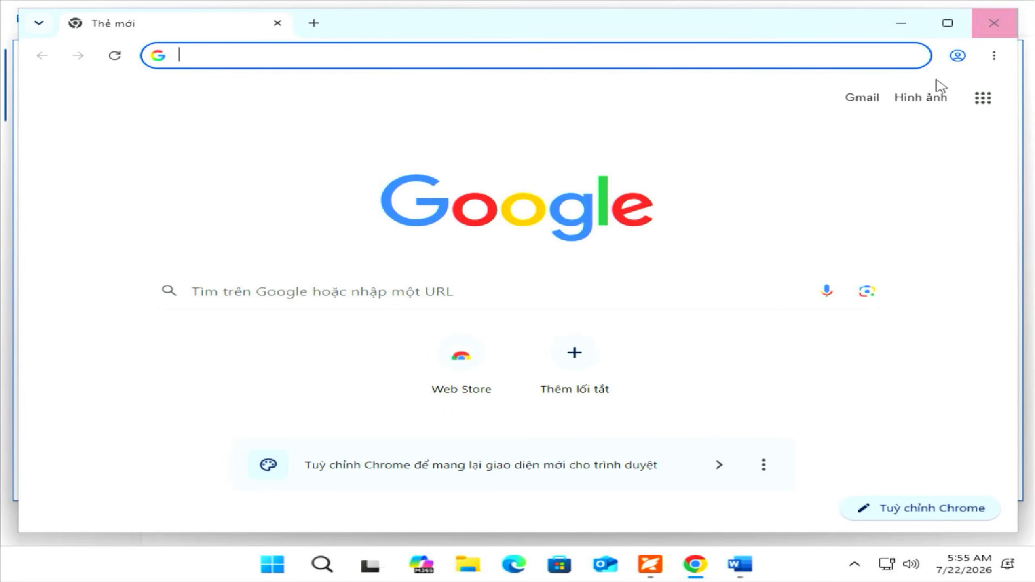
{"action": "left_click", "coordinate": [998, 21]}
{"action": "left_click", "coordinate": [707, 378]}
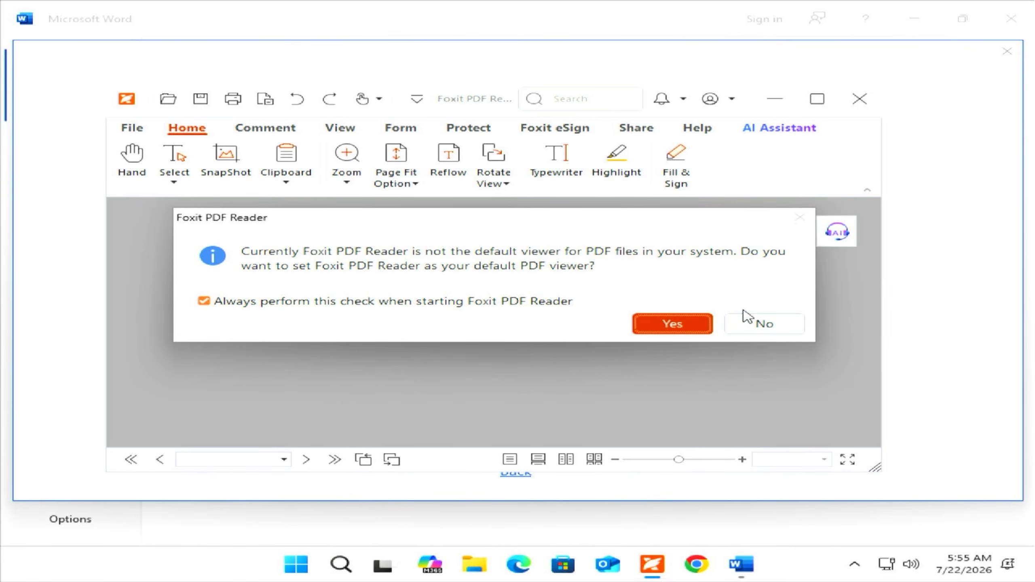
- Accept Foxit PDF Reader as the default PDF viewer, and close it along with Word without entering a product key
{"action": "left_click", "coordinate": [683, 324]}
{"action": "left_click", "coordinate": [859, 99]}
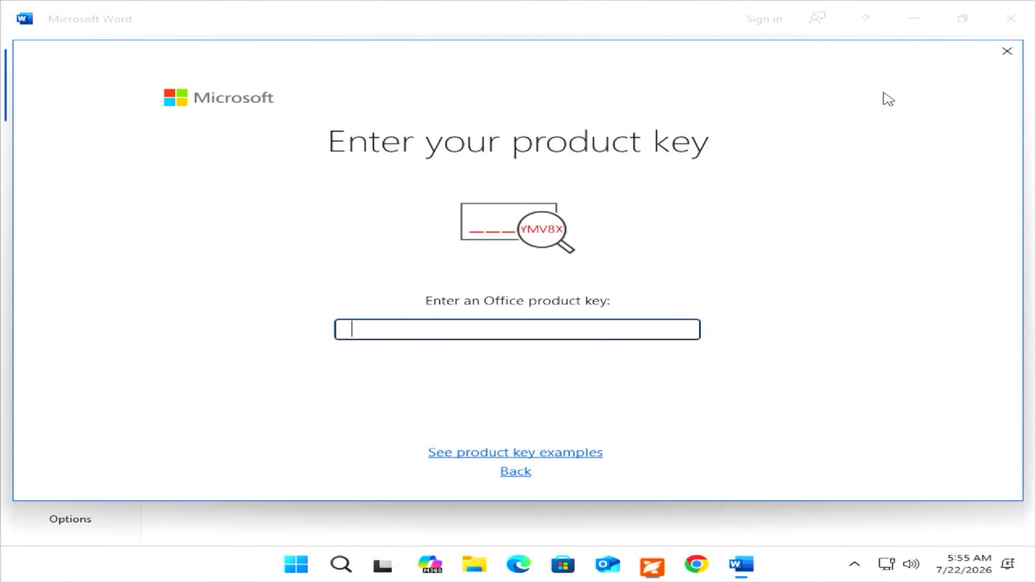
{"action": "left_click", "coordinate": [516, 471]}
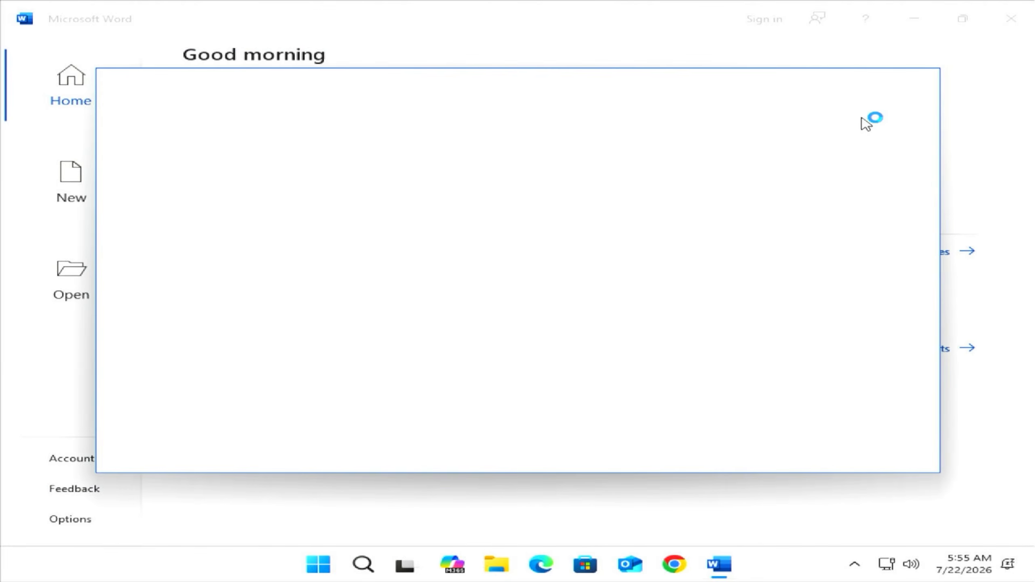
{"action": "left_click", "coordinate": [179, 453]}
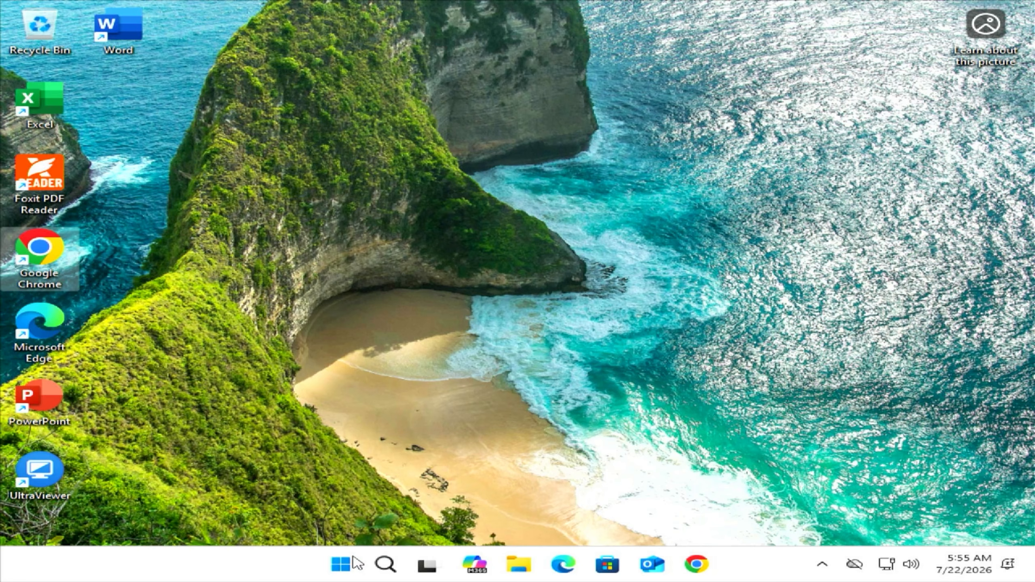
- Open the system About page and examine the device and Windows specifications
{"action": "right_click", "coordinate": [344, 562]}
{"action": "left_click", "coordinate": [303, 213]}
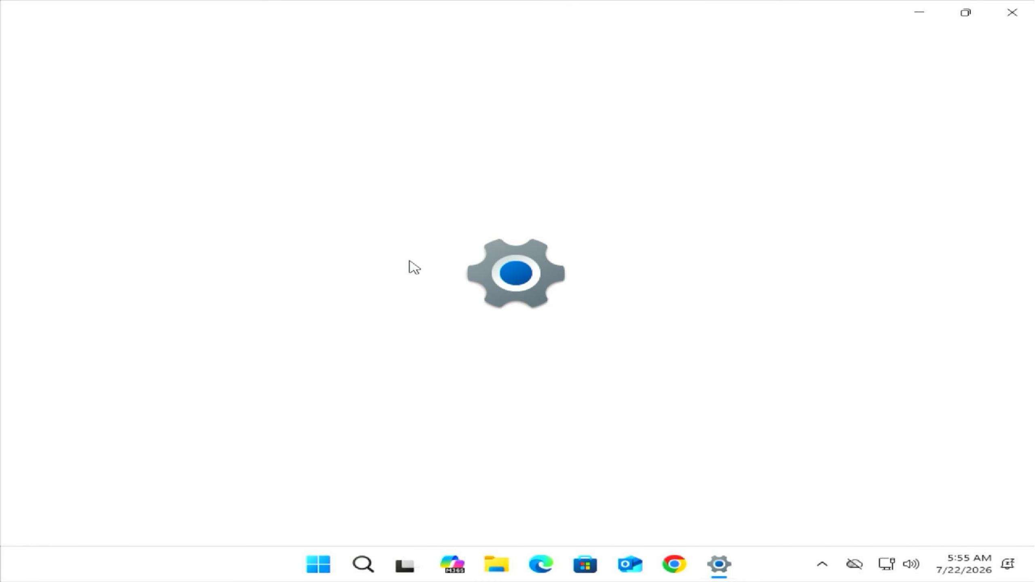
{"action": "scroll", "coordinate": [434, 258], "scroll_direction": "down", "scroll_amount": 8}
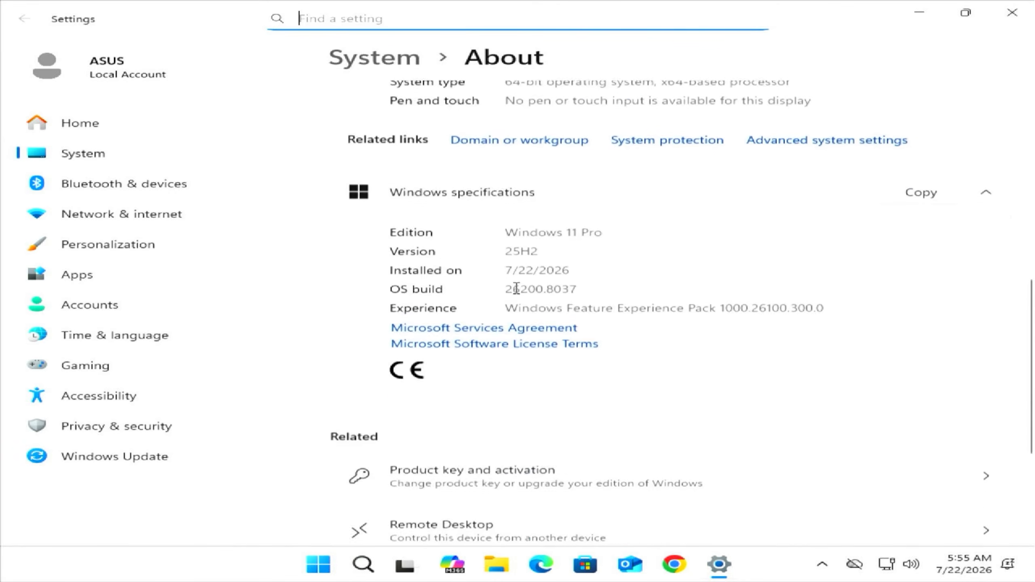
{"action": "scroll", "coordinate": [525, 296], "scroll_direction": "up", "scroll_amount": 2}
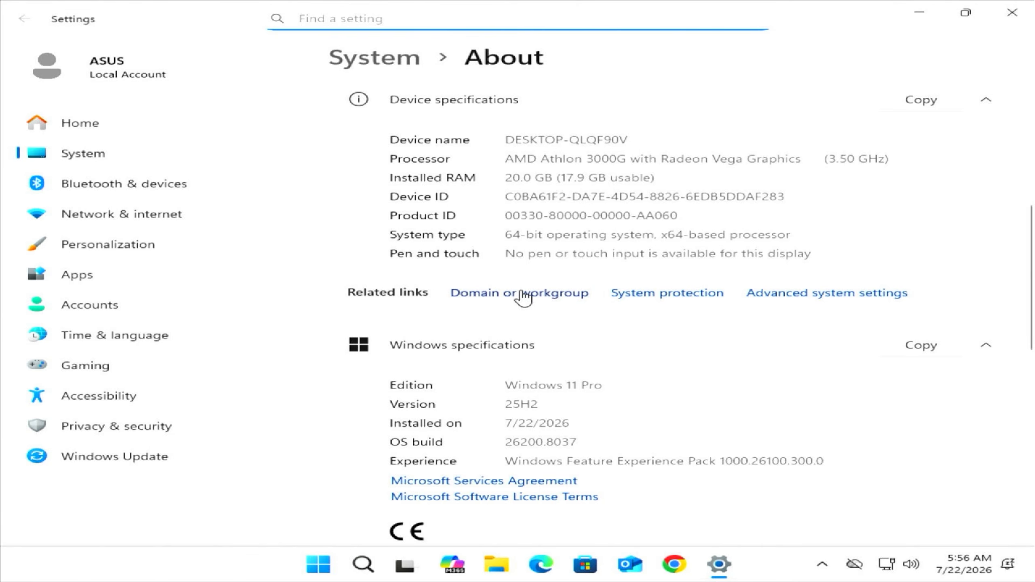
{"action": "left_click", "coordinate": [505, 418]}
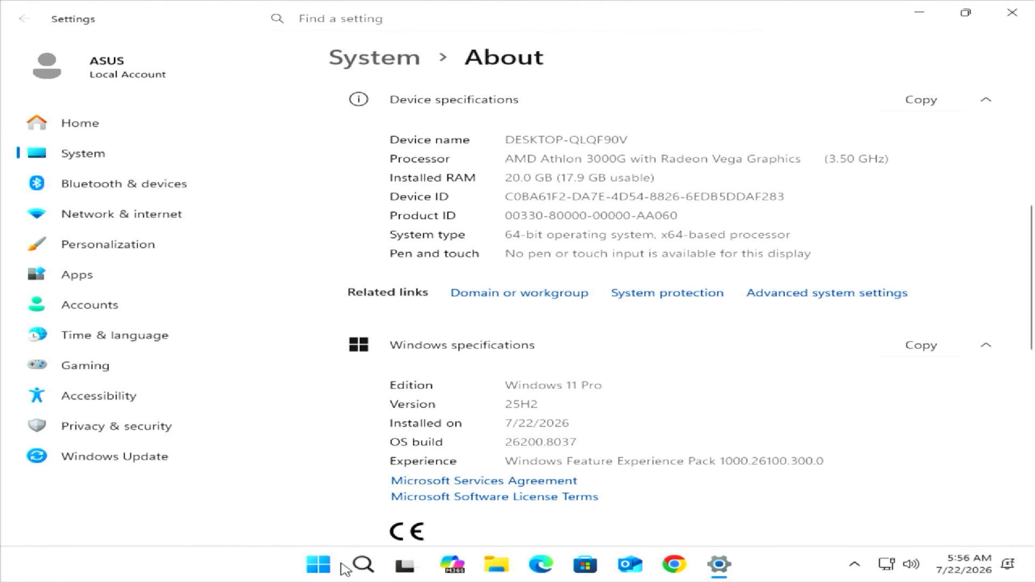
- Restart the computer and boot it from the UEFI OS device on the WD My Passport drive
{"action": "right_click", "coordinate": [318, 565]}
{"action": "mouse_move", "coordinate": [347, 495]}
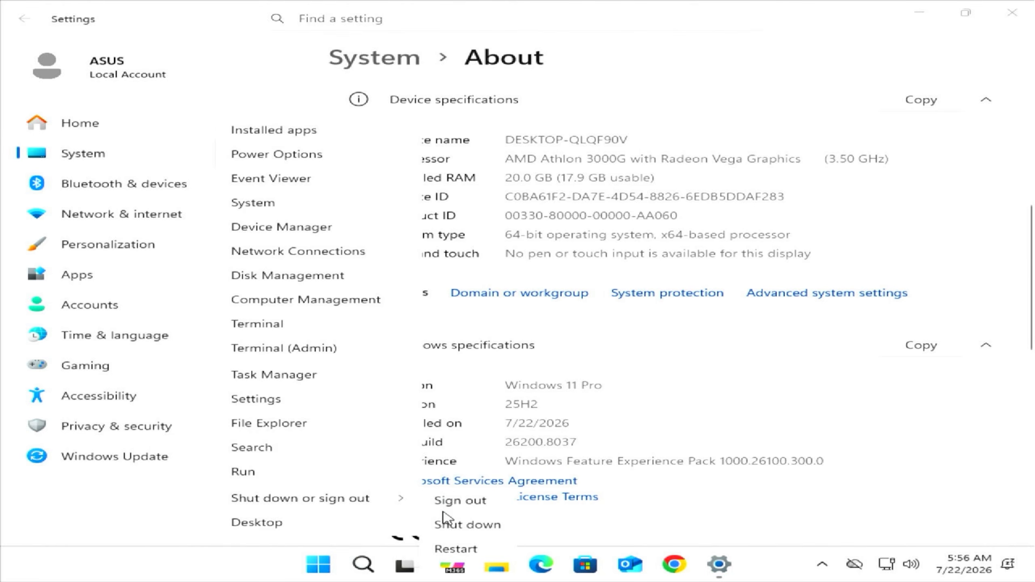
{"action": "left_click", "coordinate": [464, 548]}
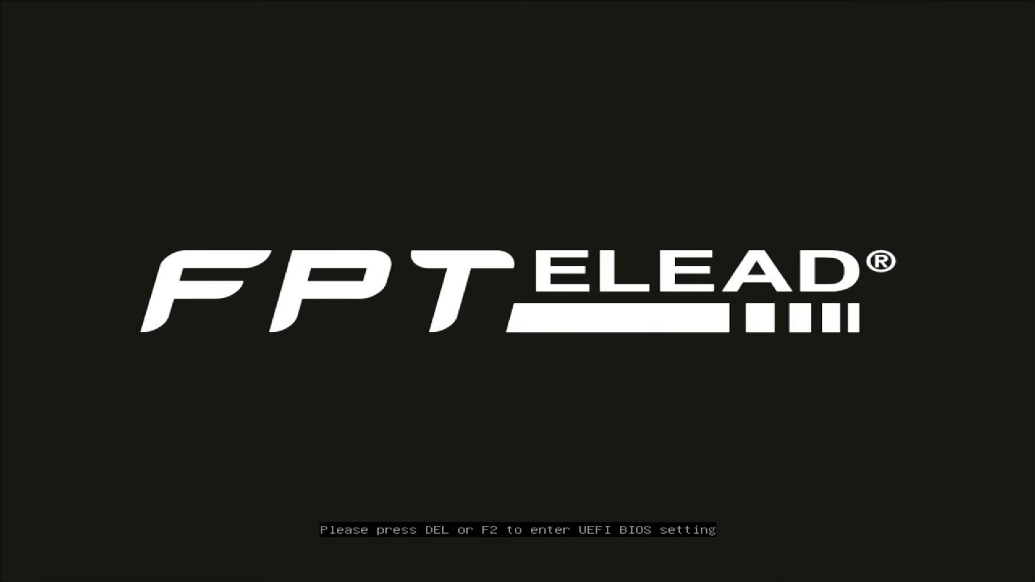
{"action": "key", "text": "F8"}
{"action": "key", "text": "Down"}
{"action": "key", "text": "Down"}
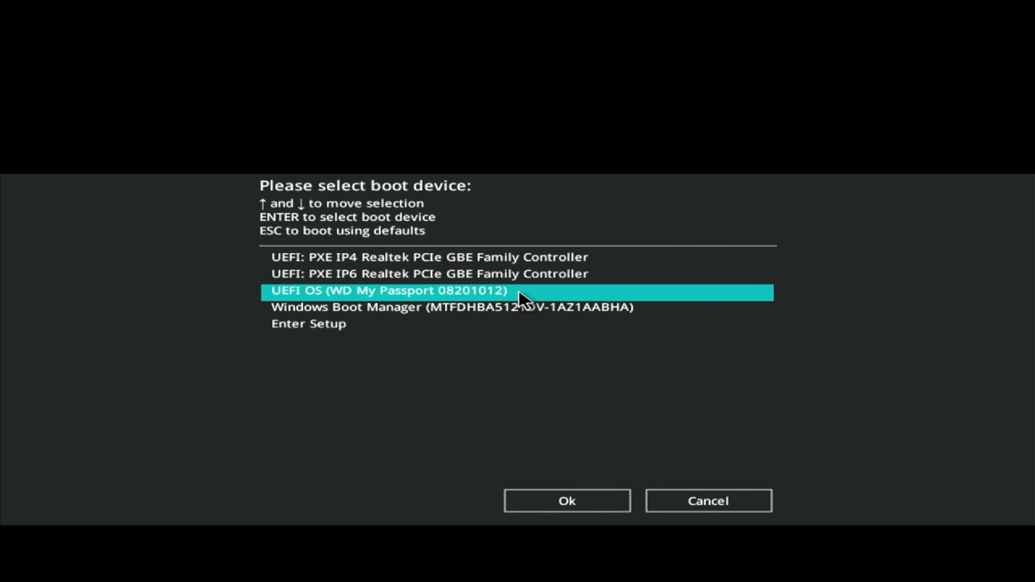
{"action": "key", "text": "Return"}
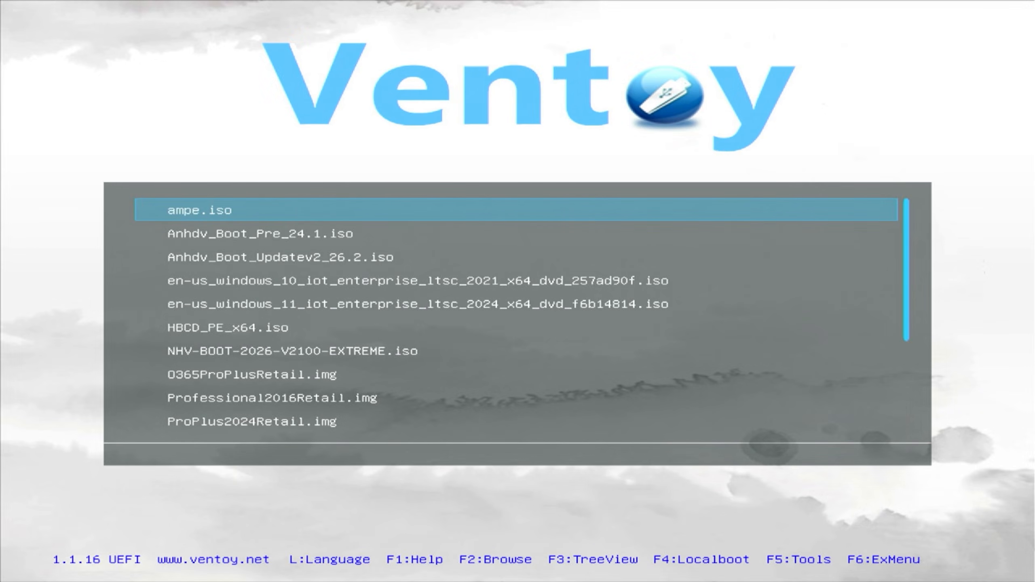
- Boot W10_IoTFS_W11_ProFS.iso from Ventoy in wimboot mode
{"action": "key", "text": "Down"}
{"action": "key", "text": "Down"}
{"action": "key", "text": "Down"}
{"action": "key", "text": "Down"}
{"action": "key", "text": "Down"}
{"action": "key", "text": "Down"}
{"action": "key", "text": "Down"}
{"action": "key", "text": "Down"}
{"action": "key", "text": "Down"}
{"action": "key", "text": "Down"}
{"action": "key", "text": "Down"}
{"action": "key", "text": "Down"}
{"action": "key", "text": "Down"}
{"action": "key", "text": "Down"}
{"action": "key", "text": "Down"}
{"action": "key", "text": "Down"}
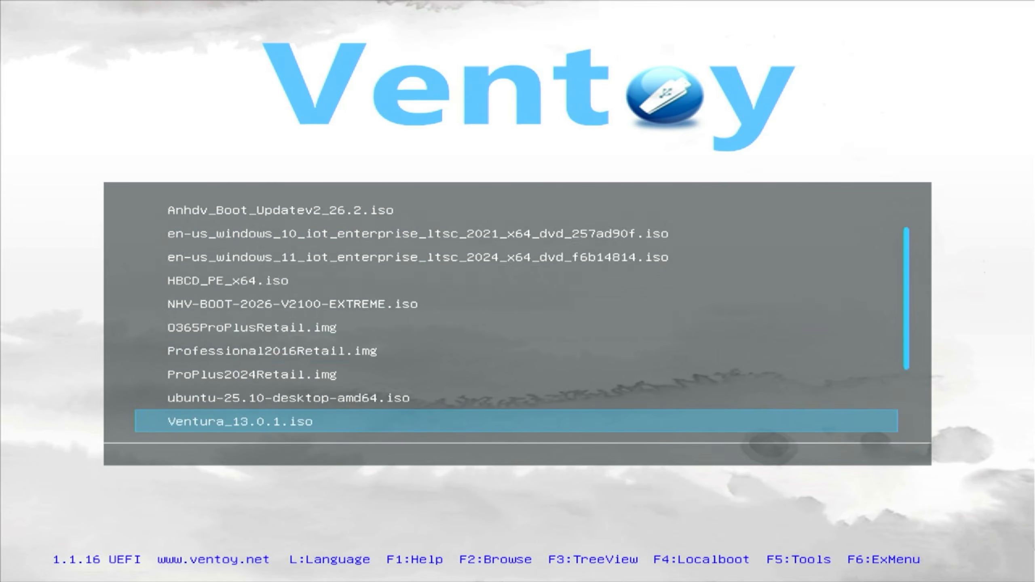
{"action": "key", "text": "Up"}
{"action": "key", "text": "Up"}
{"action": "key", "text": "Up"}
{"action": "key", "text": "Down"}
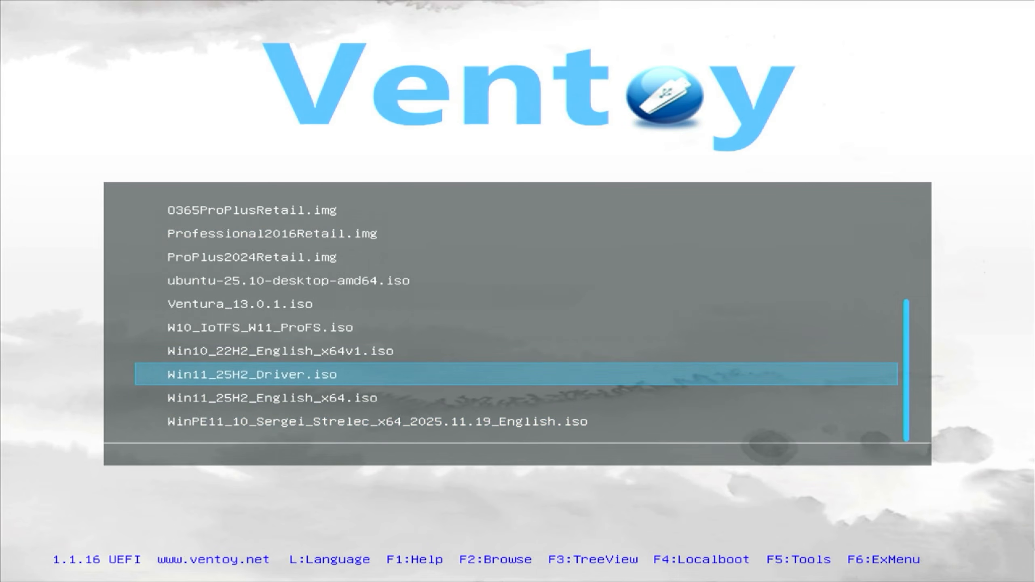
{"action": "key", "text": "Up"}
{"action": "key", "text": "Up"}
{"action": "key", "text": "Return"}
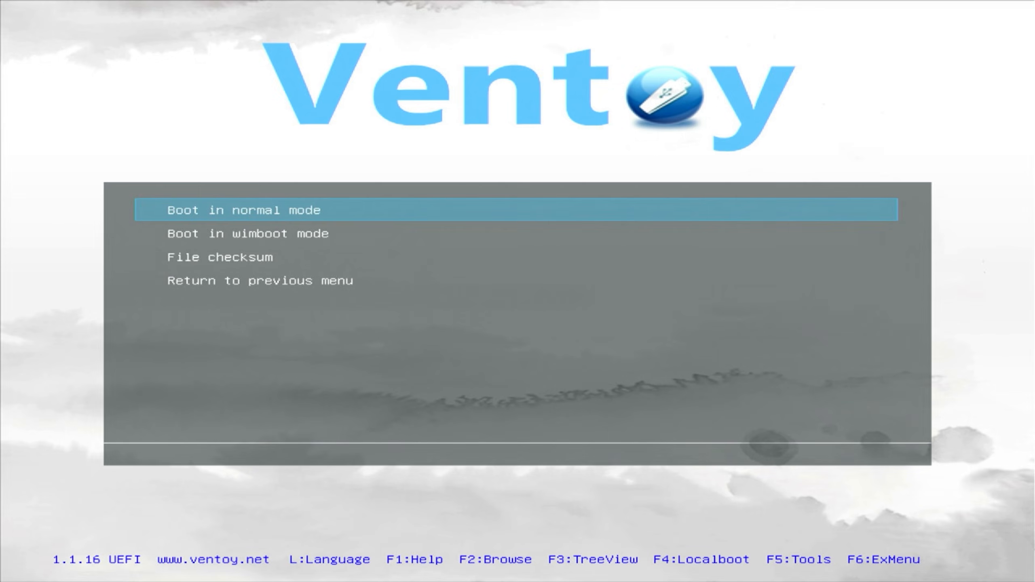
{"action": "key", "text": "Down"}
{"action": "key", "text": "Return"}
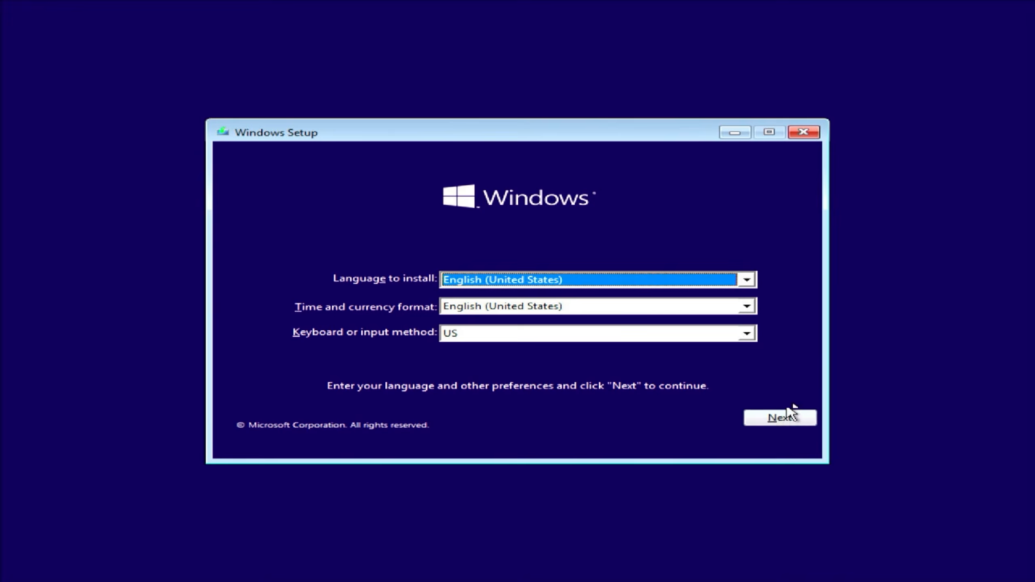
- Start the Windows installation with English (United States) and the US keyboard, and continue without a product key
{"action": "left_click", "coordinate": [788, 414]}
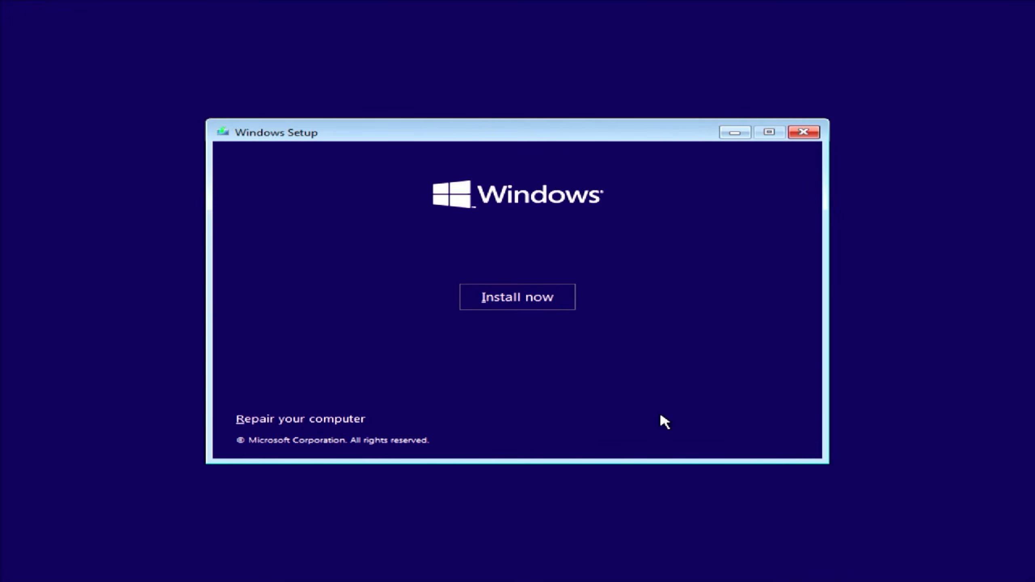
{"action": "left_click", "coordinate": [535, 288]}
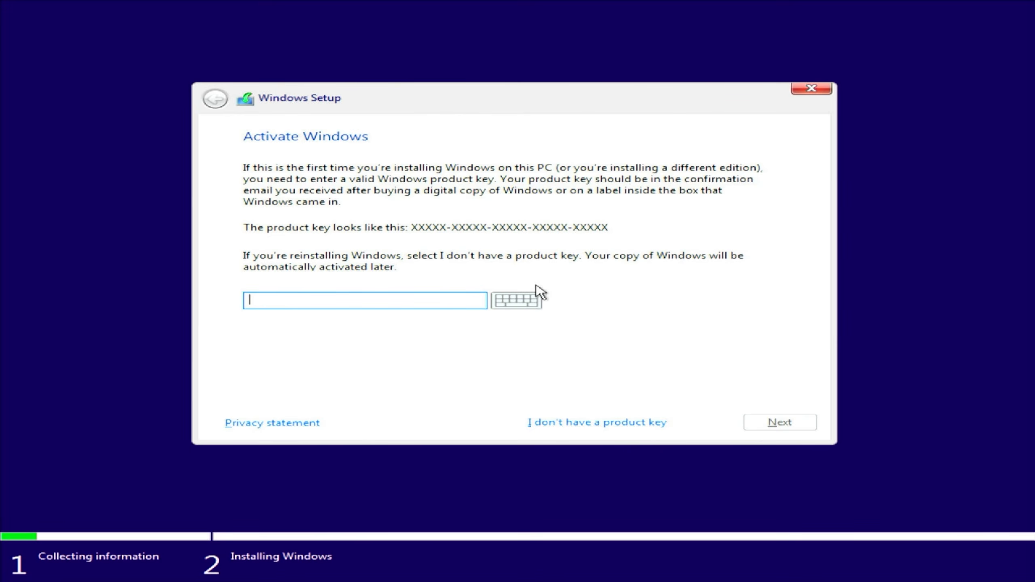
{"action": "left_click", "coordinate": [634, 420]}
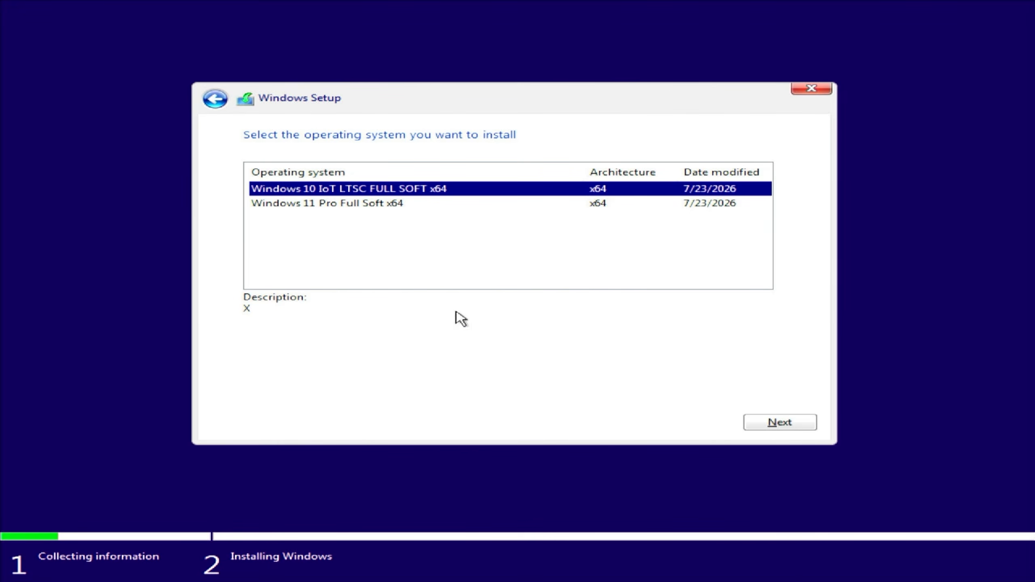
- Choose Windows 10 IoT LTSC FULL SOFT x64 as the operating system and accept the license terms
{"action": "left_click", "coordinate": [796, 422]}
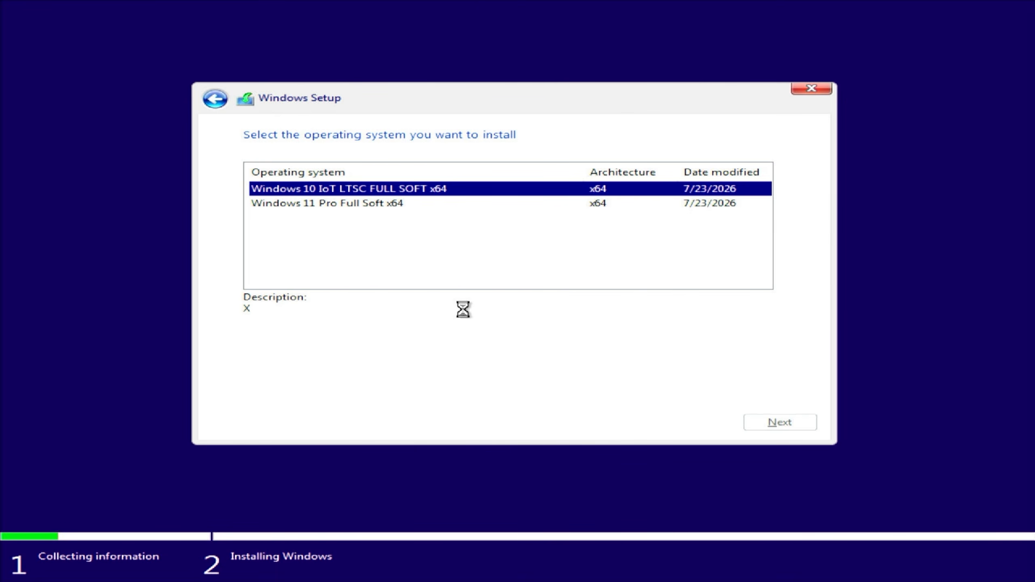
{"action": "left_click", "coordinate": [376, 391]}
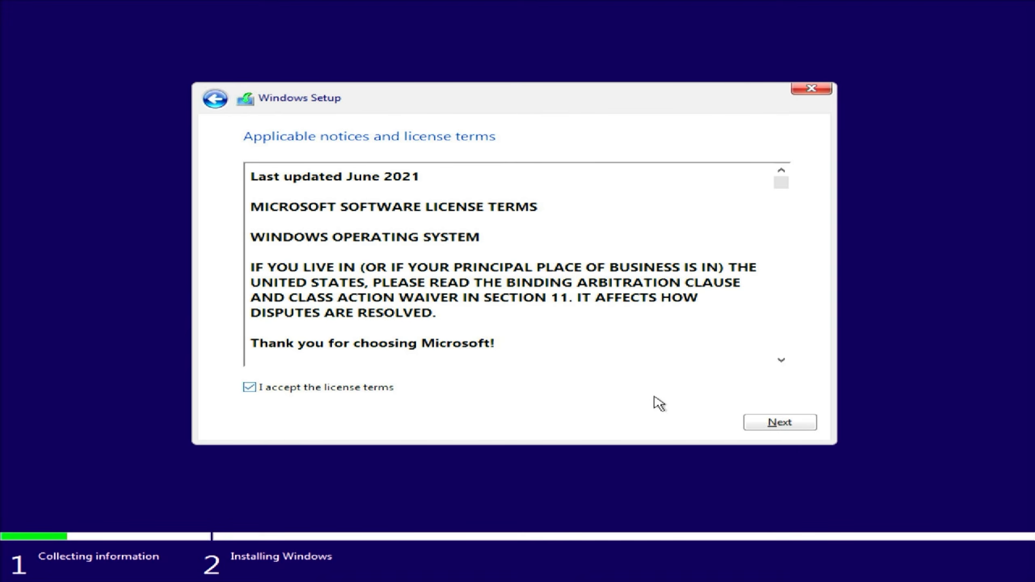
{"action": "left_click", "coordinate": [754, 422]}
- Choose the custom installation type and install Windows 10 on the Drive 4 unallocated space
{"action": "left_click", "coordinate": [485, 271]}
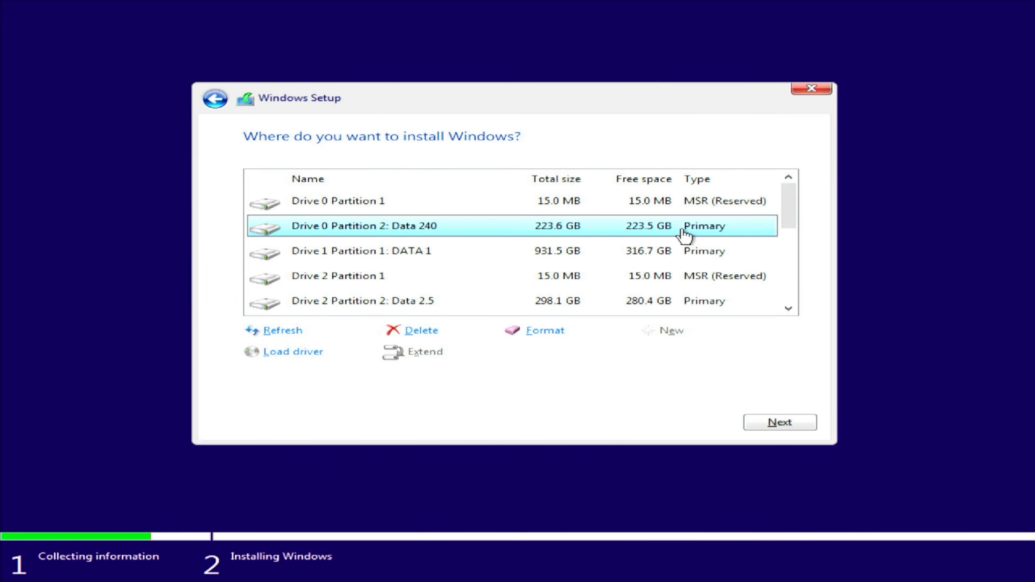
{"action": "scroll", "coordinate": [611, 234], "scroll_direction": "down", "scroll_amount": 3}
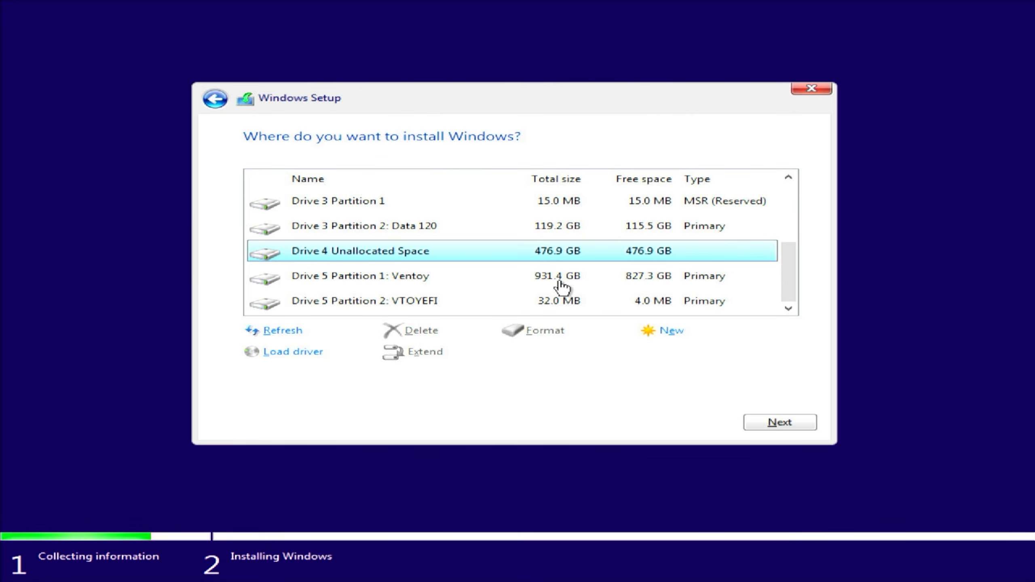
{"action": "left_click", "coordinate": [784, 422]}
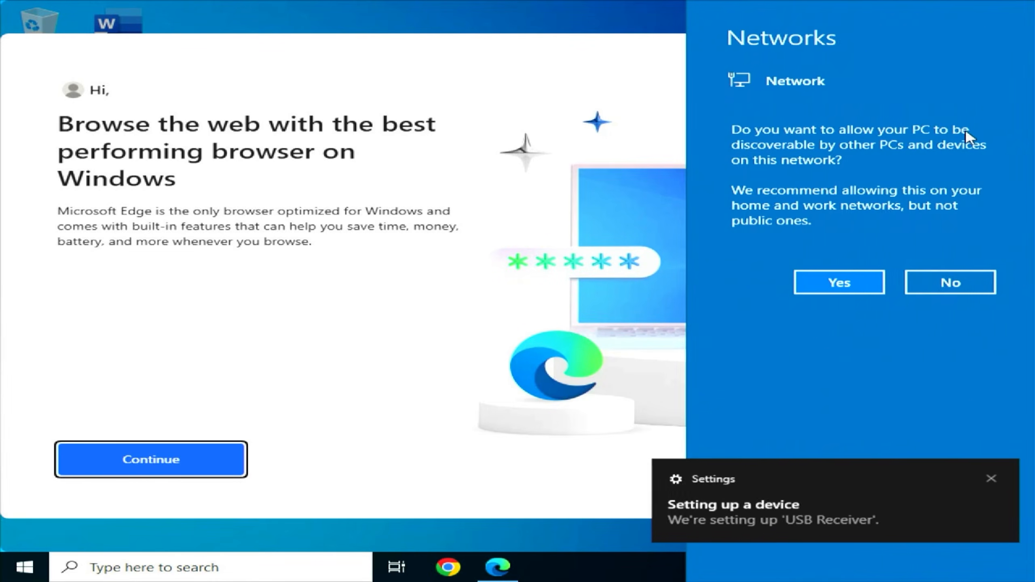
- Allow the PC to be discoverable on the network and close the Microsoft Edge welcome window
{"action": "left_click", "coordinate": [843, 281]}
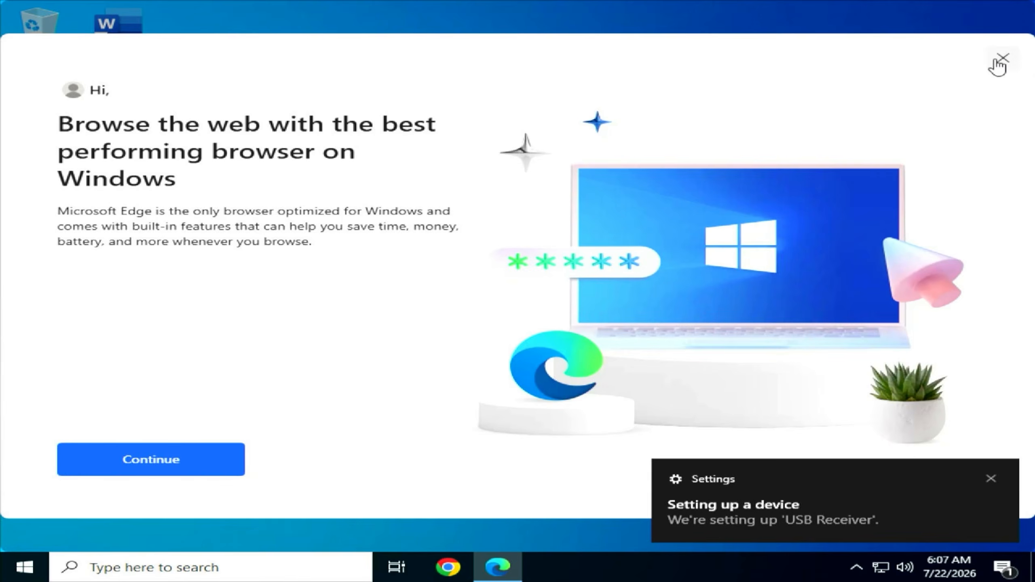
{"action": "left_click", "coordinate": [1002, 57]}
- Open the notification center and clear all notifications
{"action": "left_click", "coordinate": [1009, 570]}
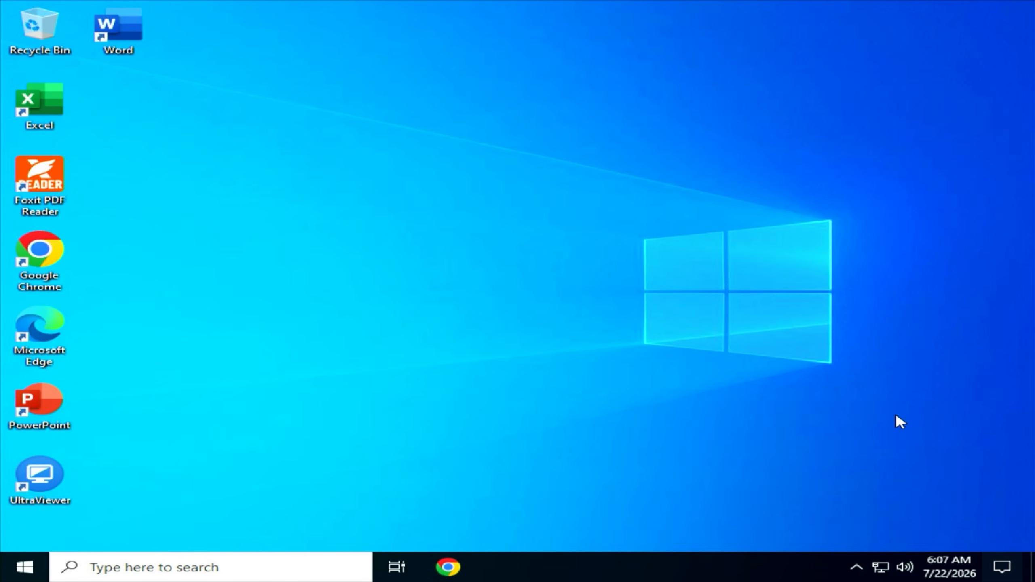
{"action": "left_click", "coordinate": [692, 481]}
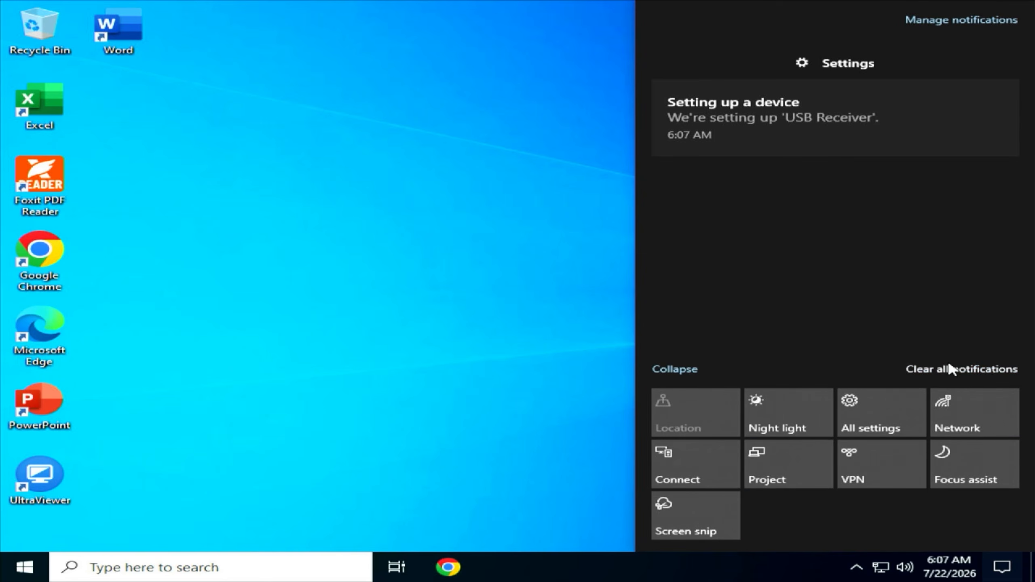
{"action": "left_click", "coordinate": [947, 369]}
- Open File Explorer, pin it to the taskbar and place it before Google Chrome
{"action": "key", "text": "super+e"}
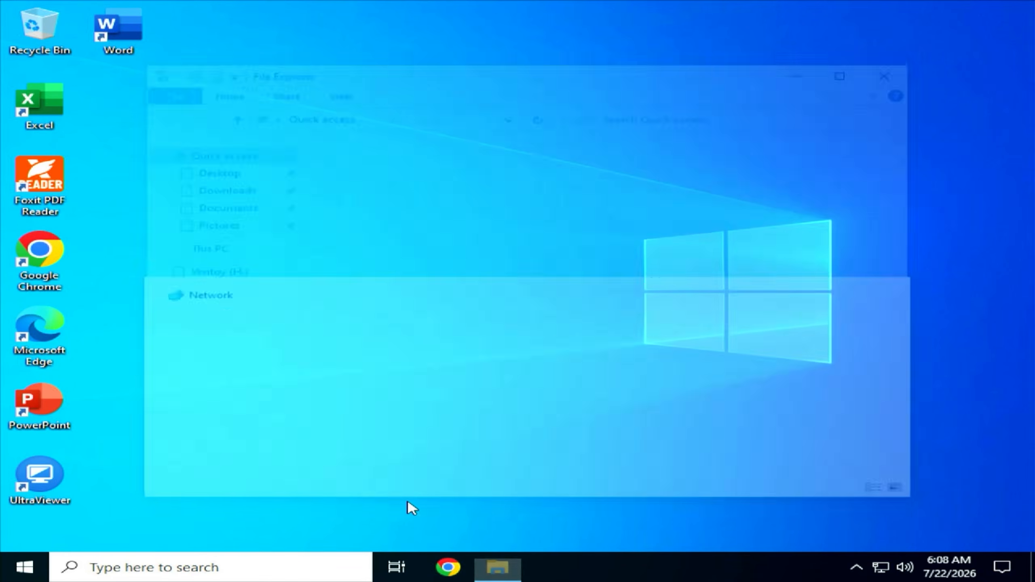
{"action": "right_click", "coordinate": [497, 566]}
{"action": "left_click", "coordinate": [464, 510]}
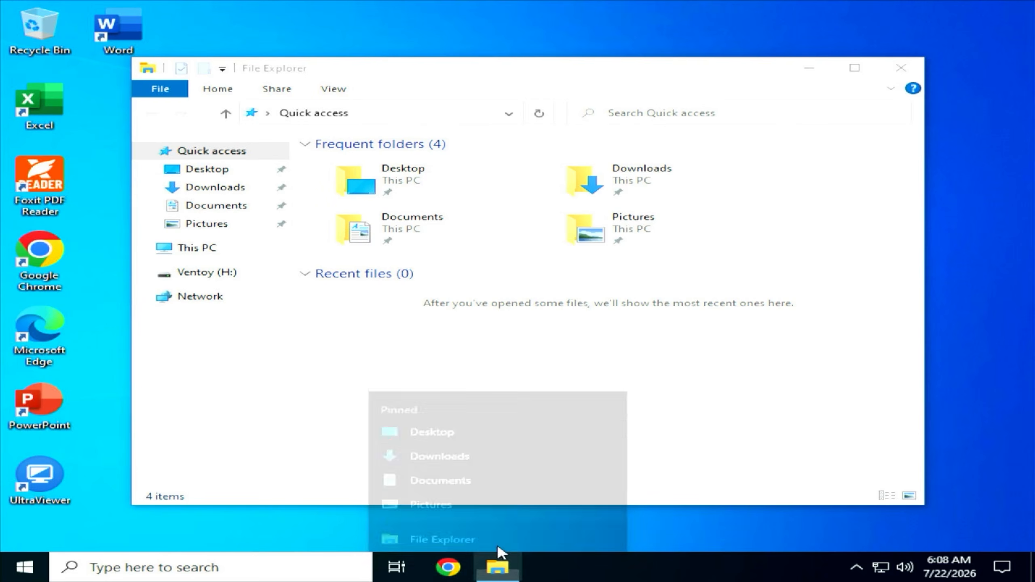
{"action": "left_click_drag", "start_coordinate": [497, 567], "coordinate": [381, 562]}
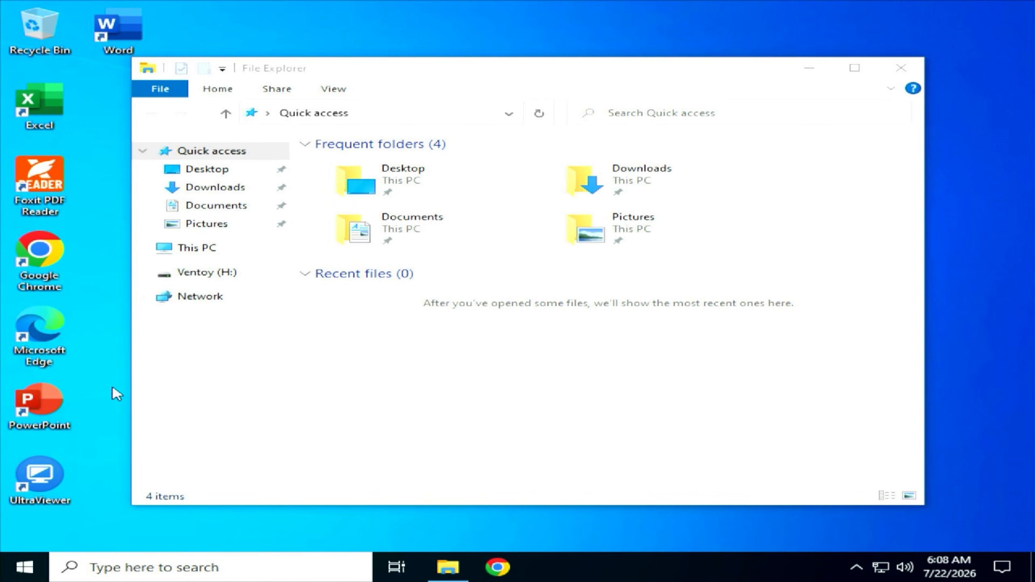
- Expand This PC in File Explorer and open its properties to view the system's About page
{"action": "left_click", "coordinate": [145, 247]}
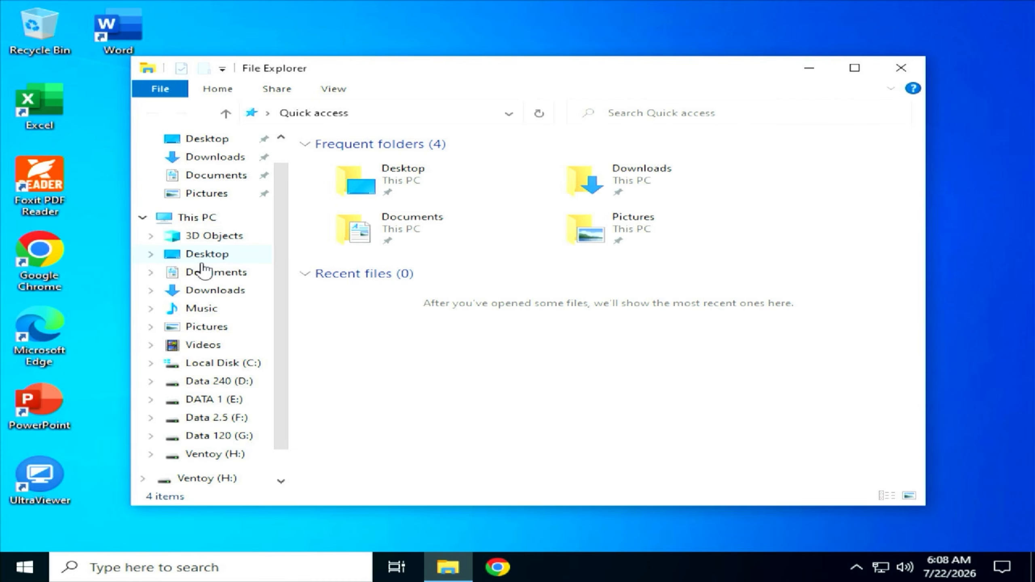
{"action": "left_click", "coordinate": [200, 225]}
{"action": "right_click", "coordinate": [201, 224]}
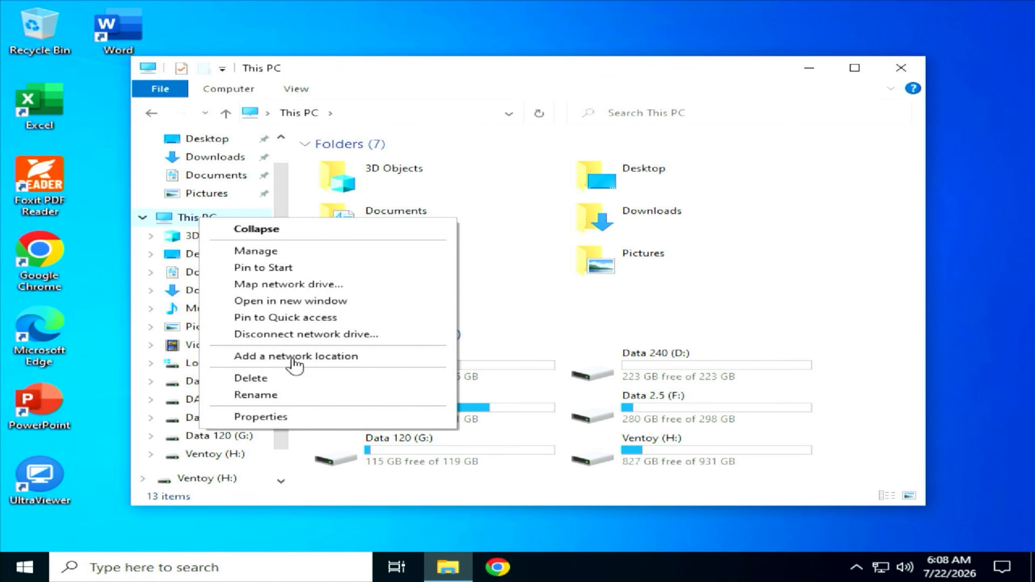
{"action": "left_click", "coordinate": [281, 420]}
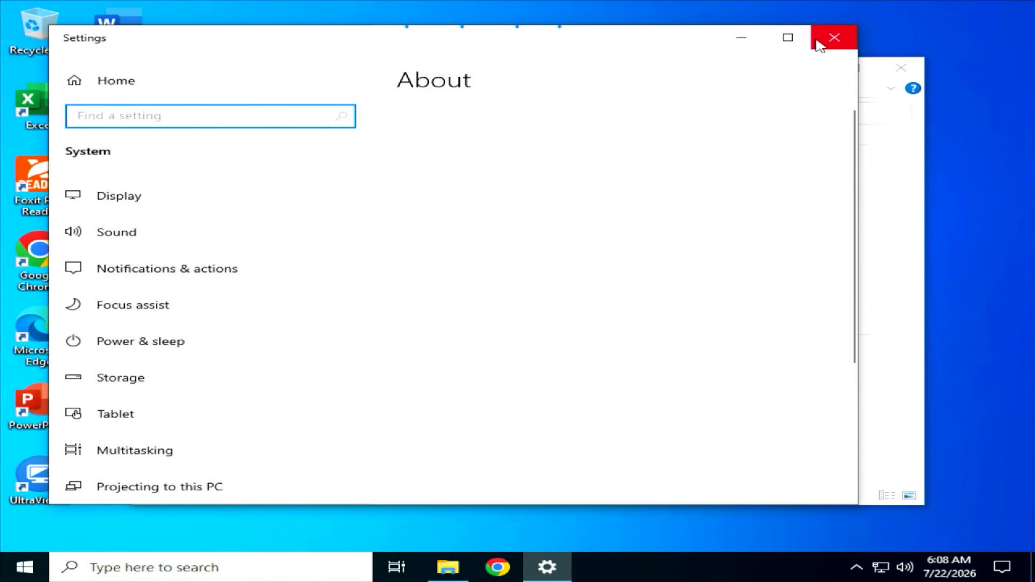
- Maximize the About page, examine the device specifications and Windows edition, and minimize Settings
{"action": "left_click", "coordinate": [788, 38]}
{"action": "scroll", "coordinate": [596, 277], "scroll_direction": "down", "scroll_amount": 10}
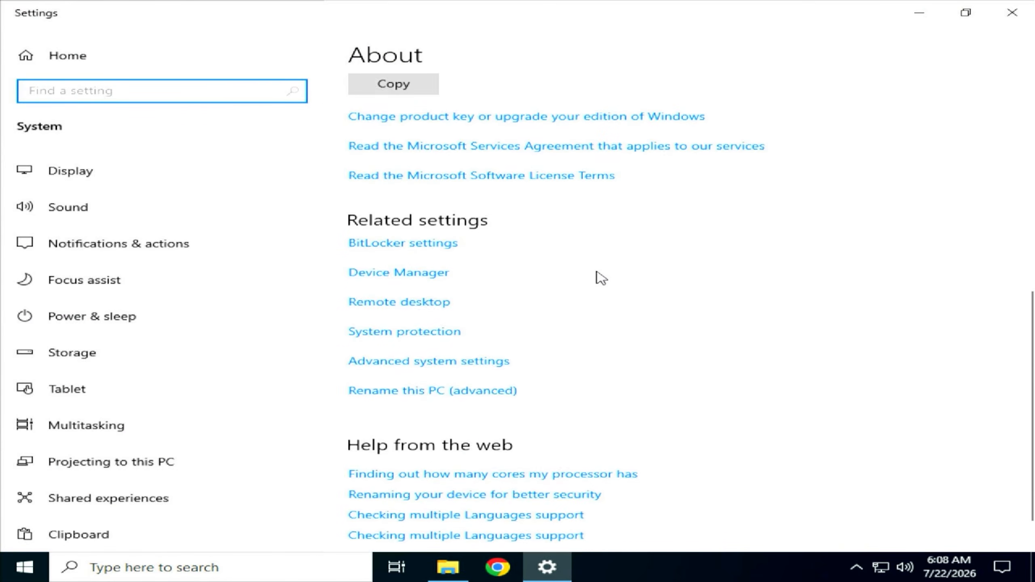
{"action": "scroll", "coordinate": [596, 277], "scroll_direction": "up", "scroll_amount": 8}
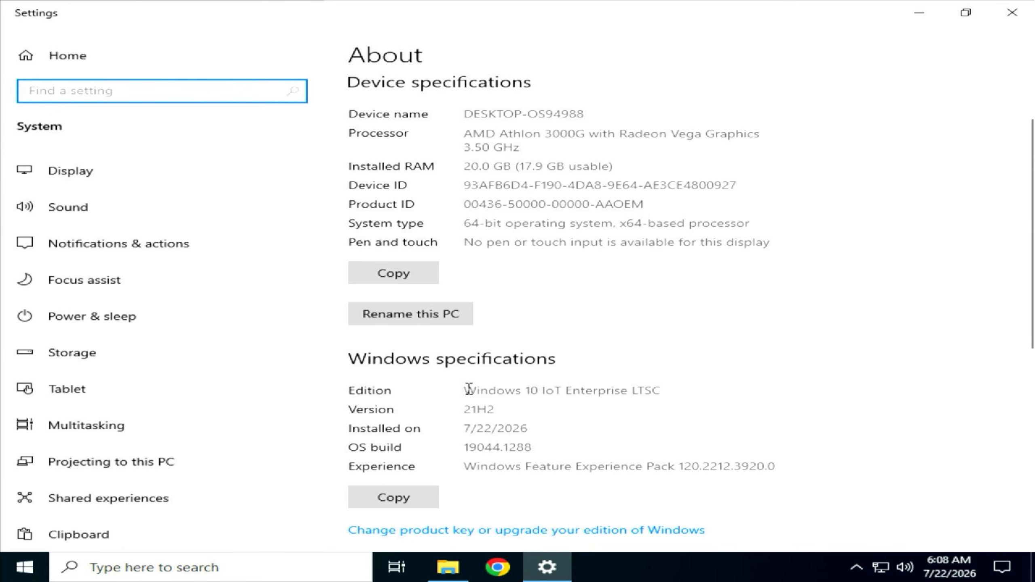
{"action": "left_click_drag", "start_coordinate": [464, 390], "coordinate": [709, 381]}
{"action": "left_click", "coordinate": [928, 16]}
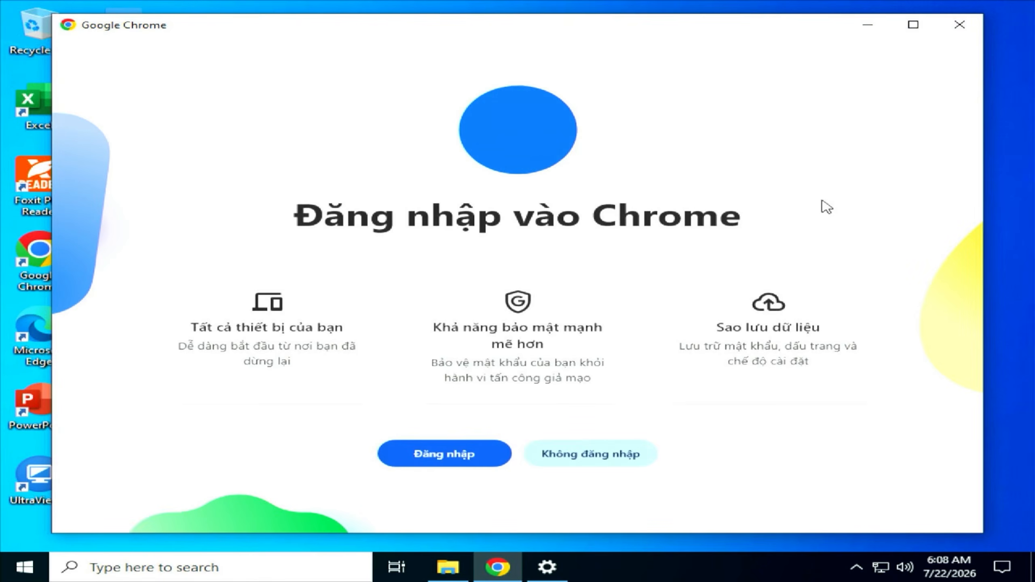
- Skip signing in to Chrome, set Google Chrome as the default web browser, and close the Settings and Chrome windows
{"action": "left_click", "coordinate": [560, 465]}
{"action": "left_click", "coordinate": [605, 409]}
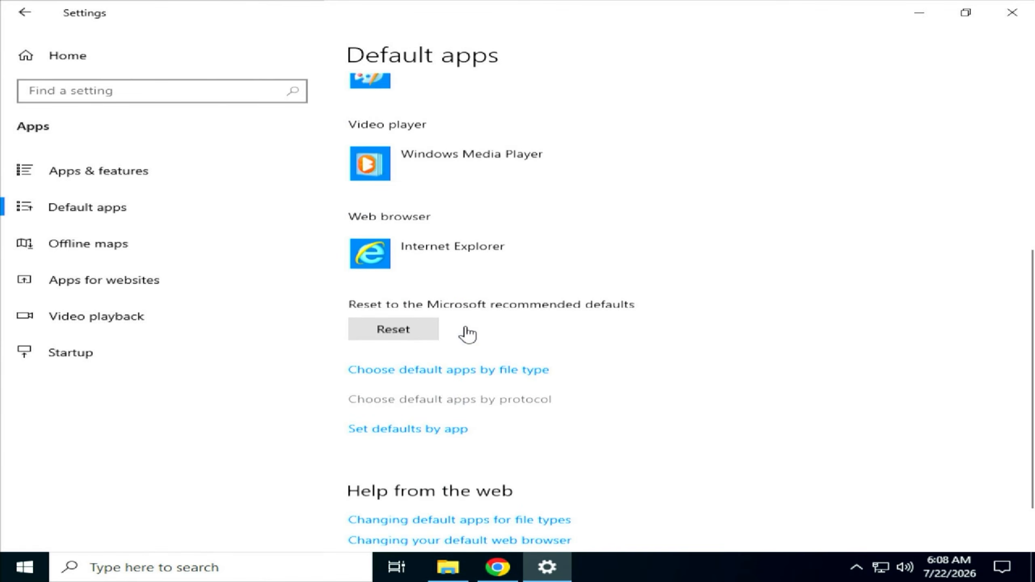
{"action": "left_click", "coordinate": [407, 342]}
{"action": "left_click", "coordinate": [505, 183]}
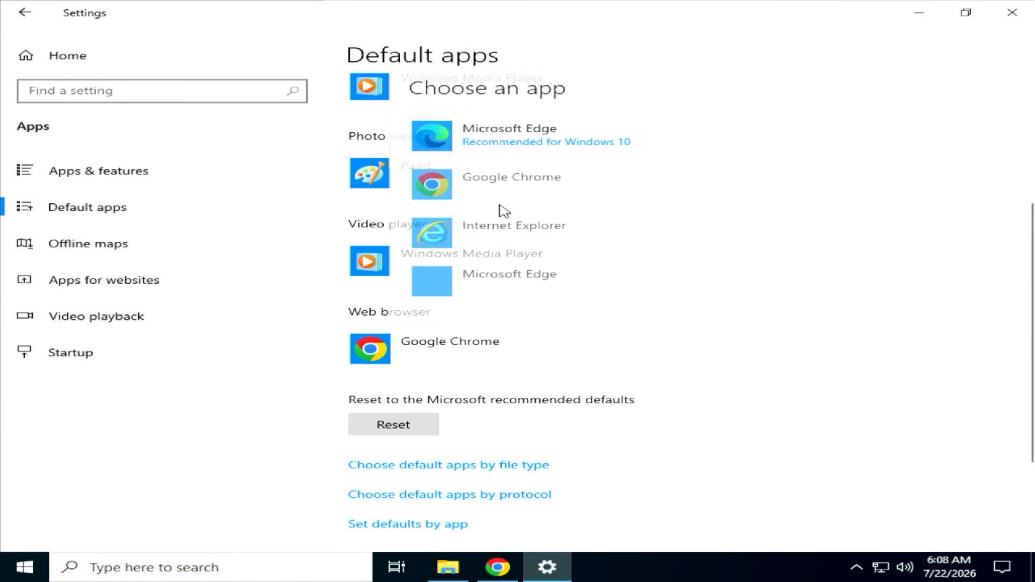
{"action": "left_click", "coordinate": [1012, 12]}
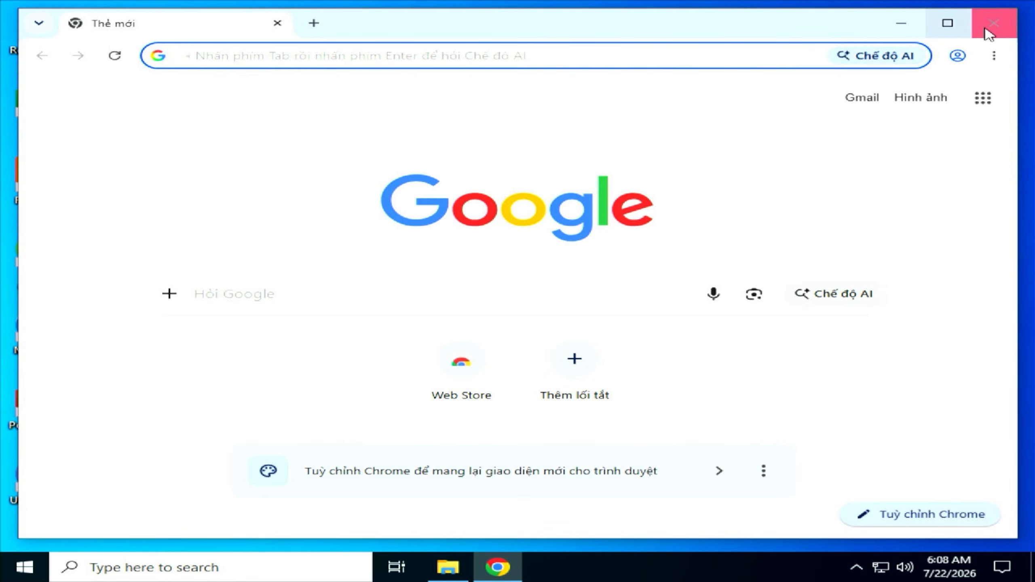
{"action": "left_click", "coordinate": [1015, 11]}
- Launch Foxit PDF Reader, accept it as the default PDF viewer, and close it
{"action": "double_click", "coordinate": [65, 199]}
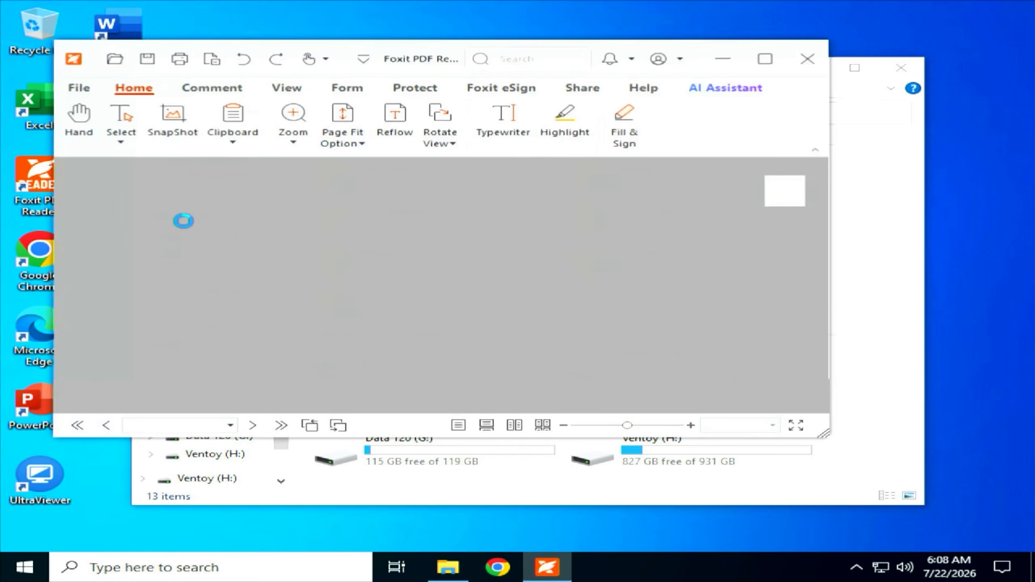
{"action": "left_click", "coordinate": [615, 331]}
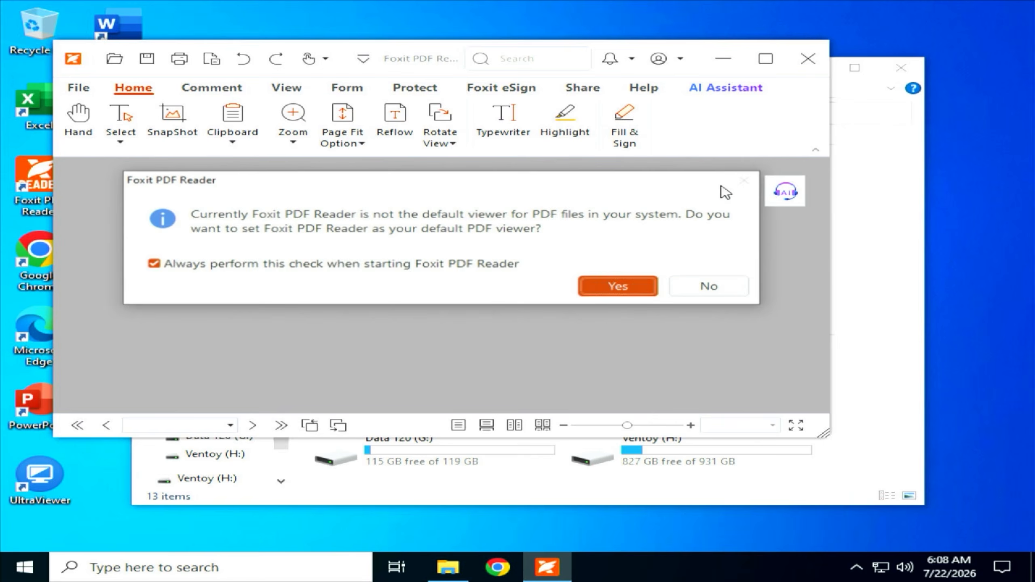
{"action": "left_click", "coordinate": [613, 285]}
{"action": "left_click", "coordinate": [808, 58]}
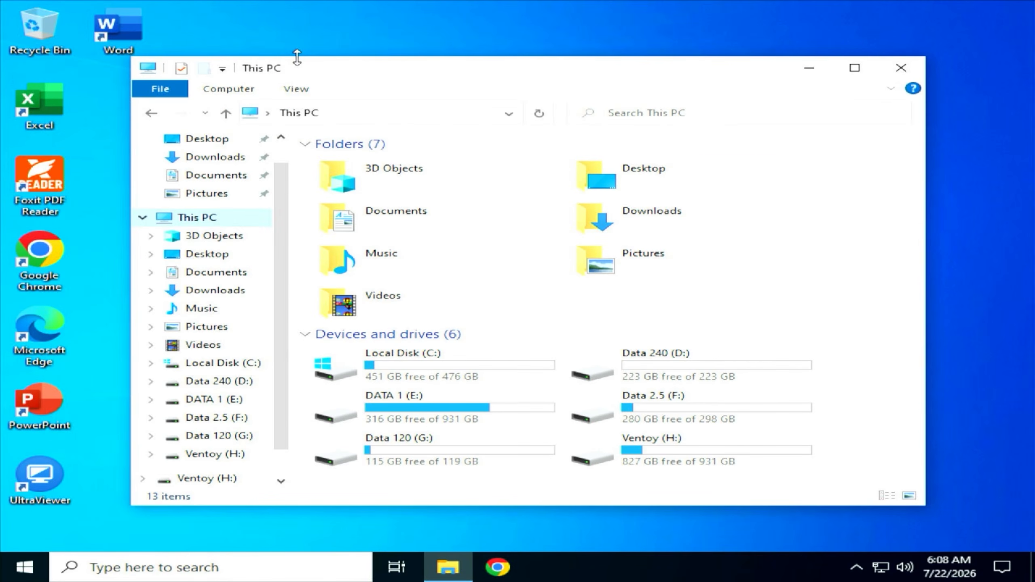
- Refresh the desktop and open Device Manager to check the installed hardware
{"action": "right_click", "coordinate": [309, 33]}
{"action": "left_click", "coordinate": [347, 79]}
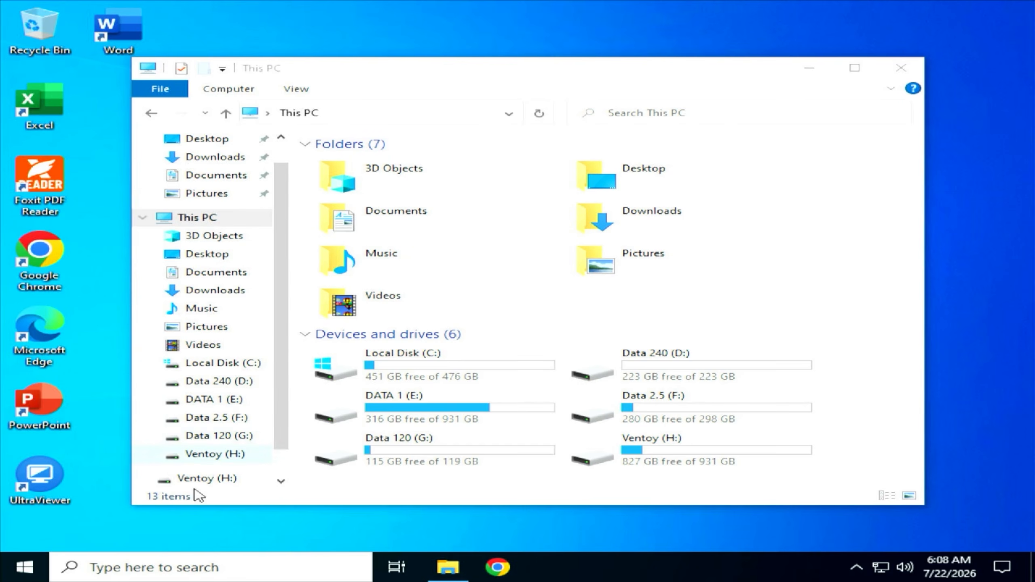
{"action": "left_click", "coordinate": [4, 575]}
{"action": "right_click", "coordinate": [4, 575]}
{"action": "left_click", "coordinate": [67, 269]}
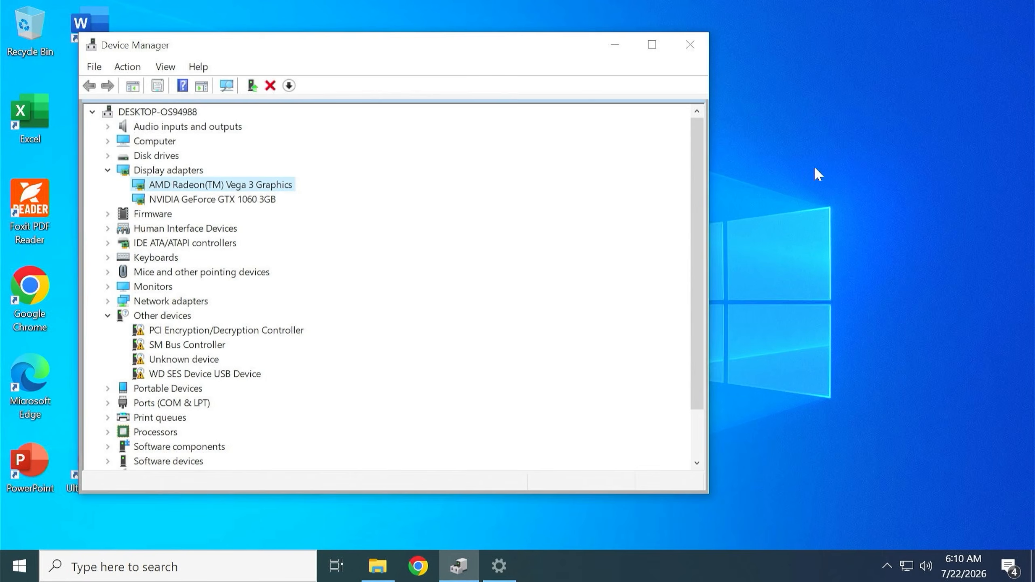
- Refresh the desktop and close the Device Manager and File Explorer windows
{"action": "right_click", "coordinate": [811, 173]}
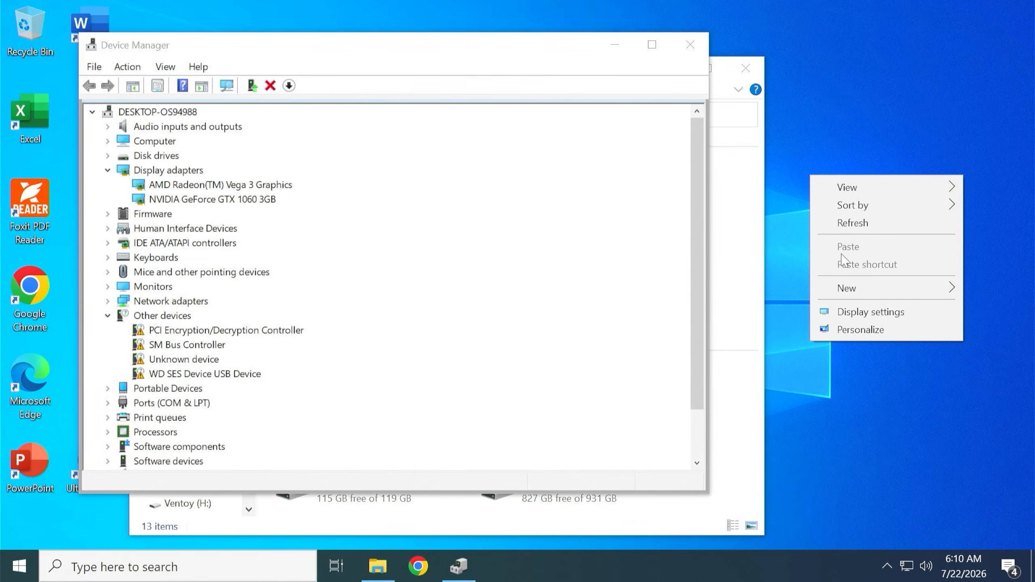
{"action": "left_click", "coordinate": [835, 222]}
{"action": "left_click", "coordinate": [687, 44]}
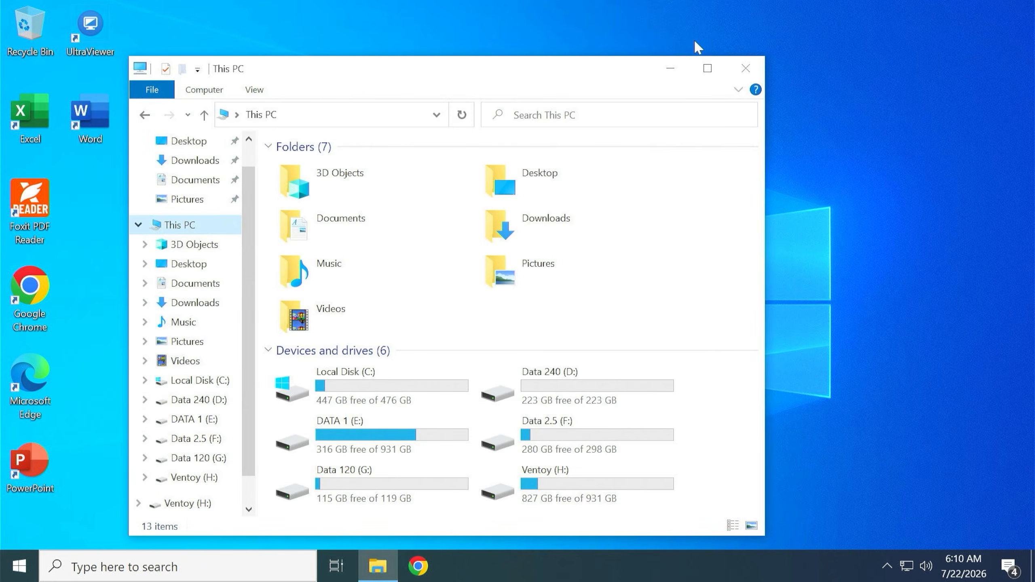
{"action": "left_click", "coordinate": [738, 89]}
{"action": "left_click", "coordinate": [744, 70]}
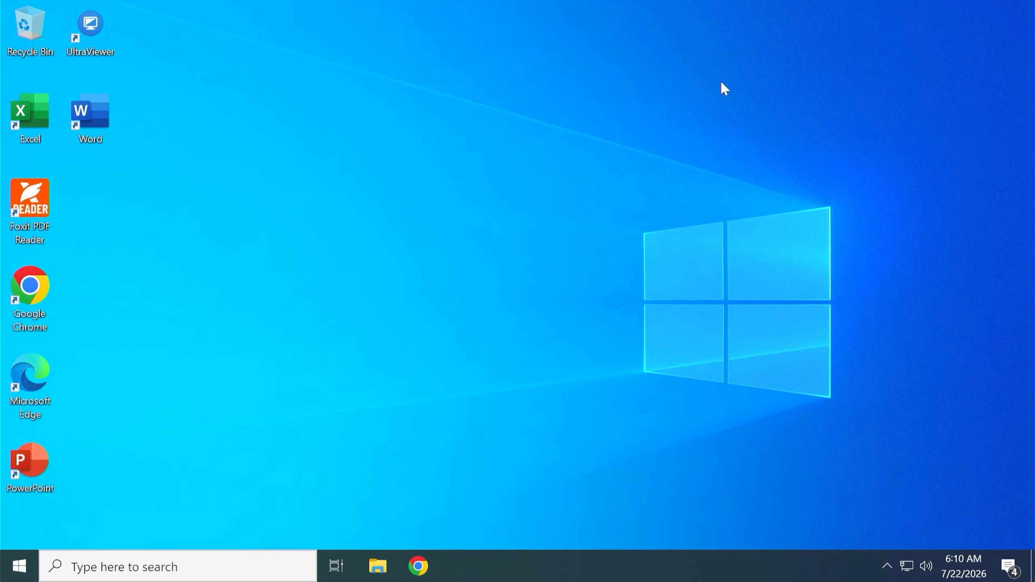